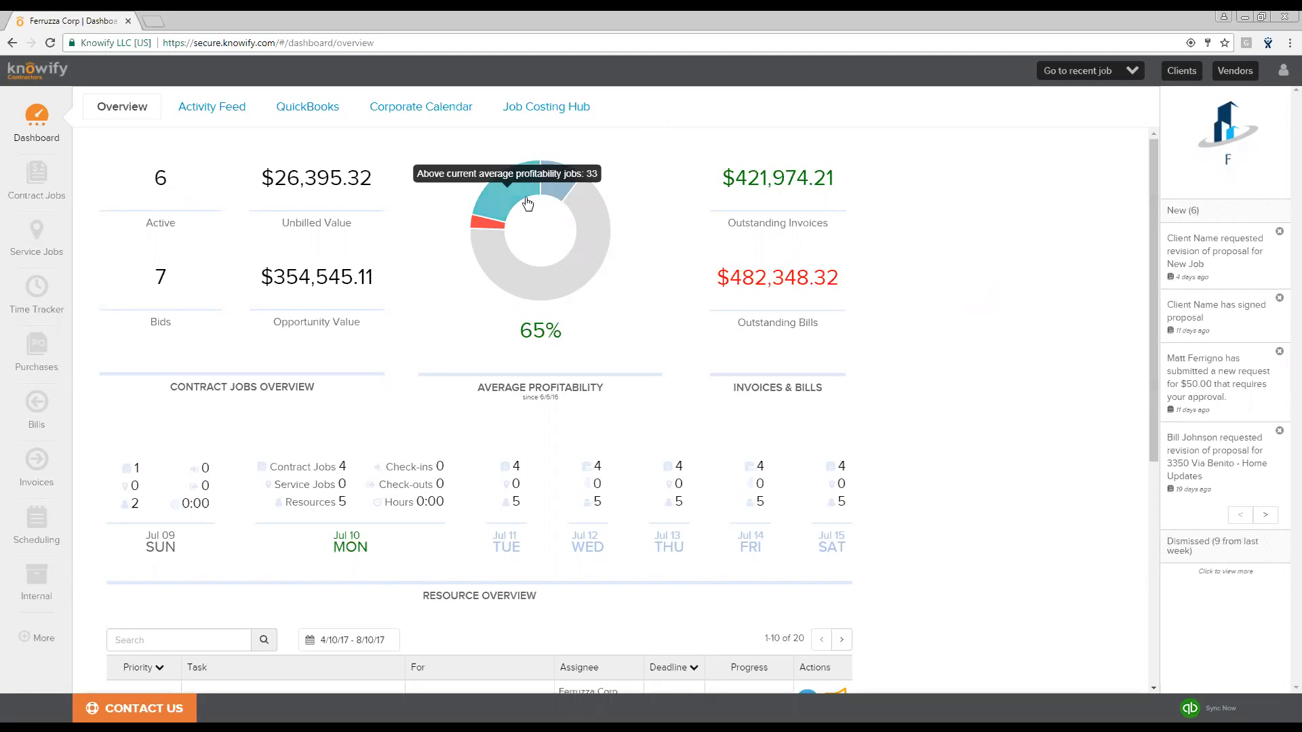
# - Open the contract jobs list and browse the existing jobs
pyautogui.click(37, 177)
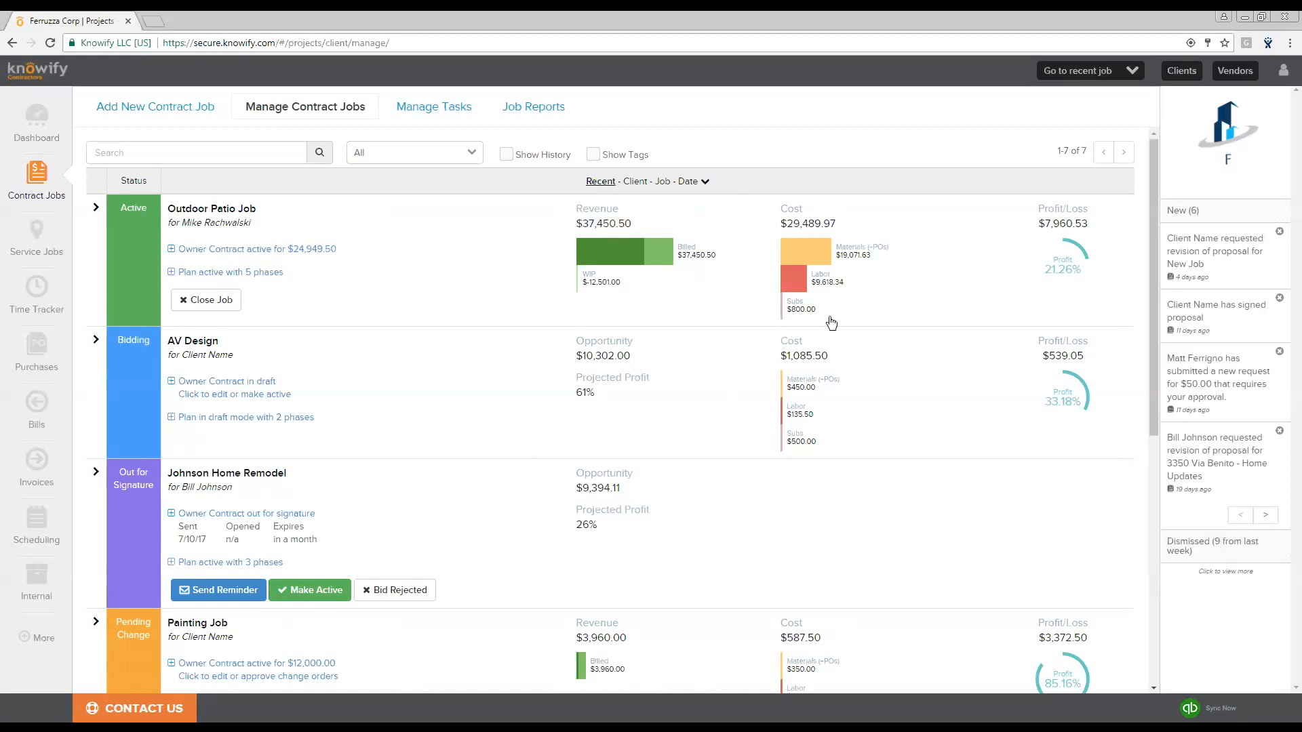
pyautogui.scroll(-1, 919, 346)
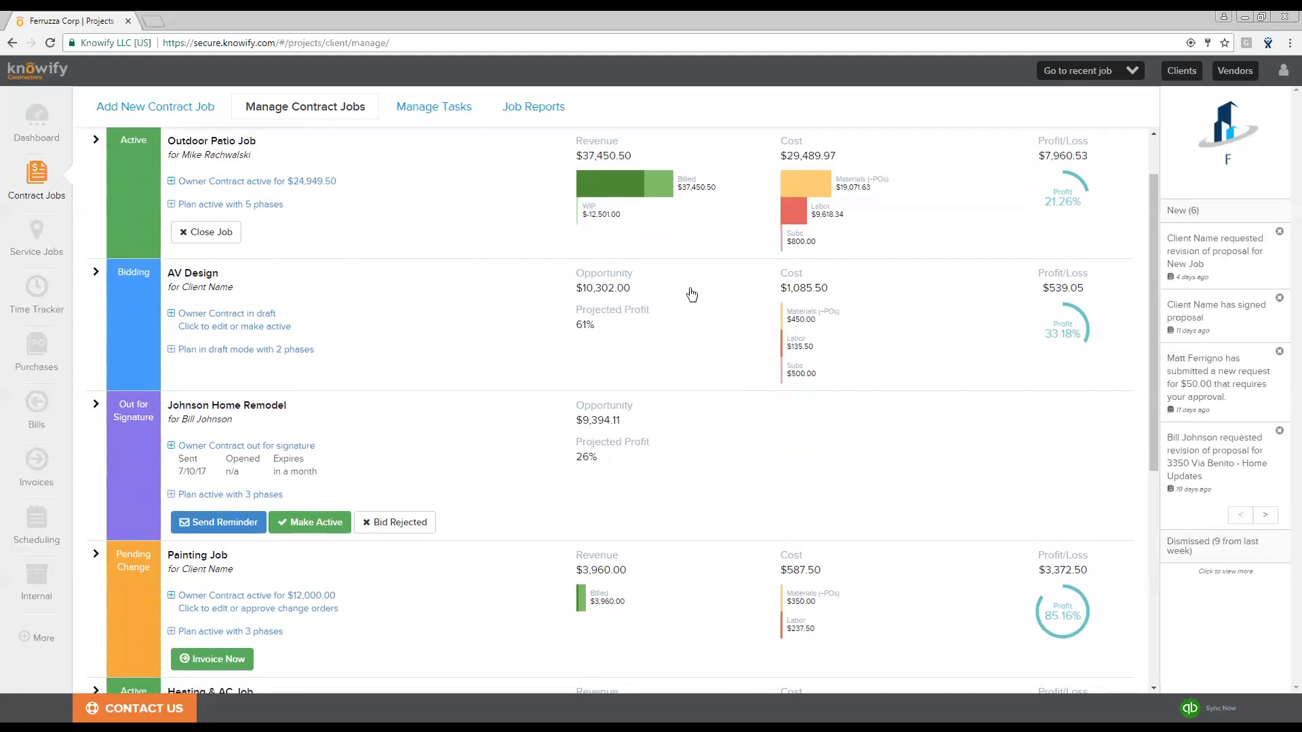
pyautogui.scroll(-2, 691, 302)
pyautogui.scroll(3, 693, 312)
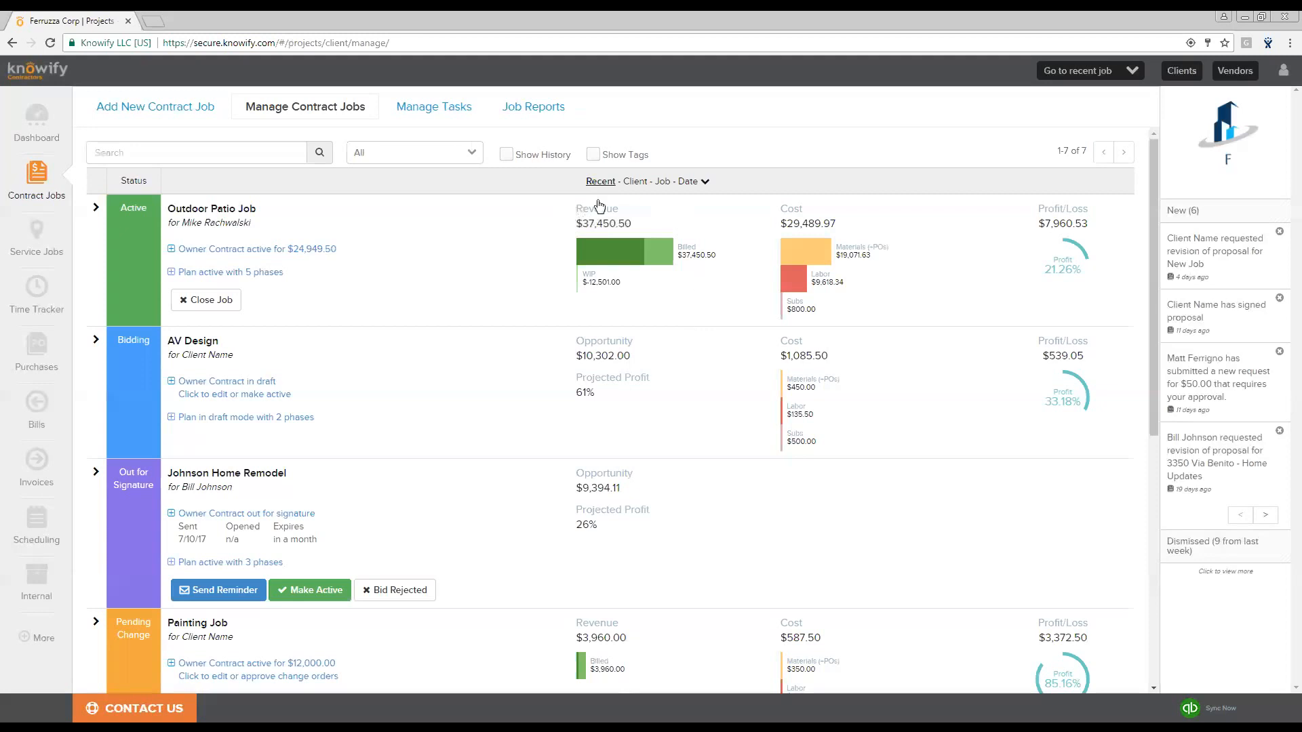
# - Start a new contract job and select the existing client by searching for their name
pyautogui.click(169, 106)
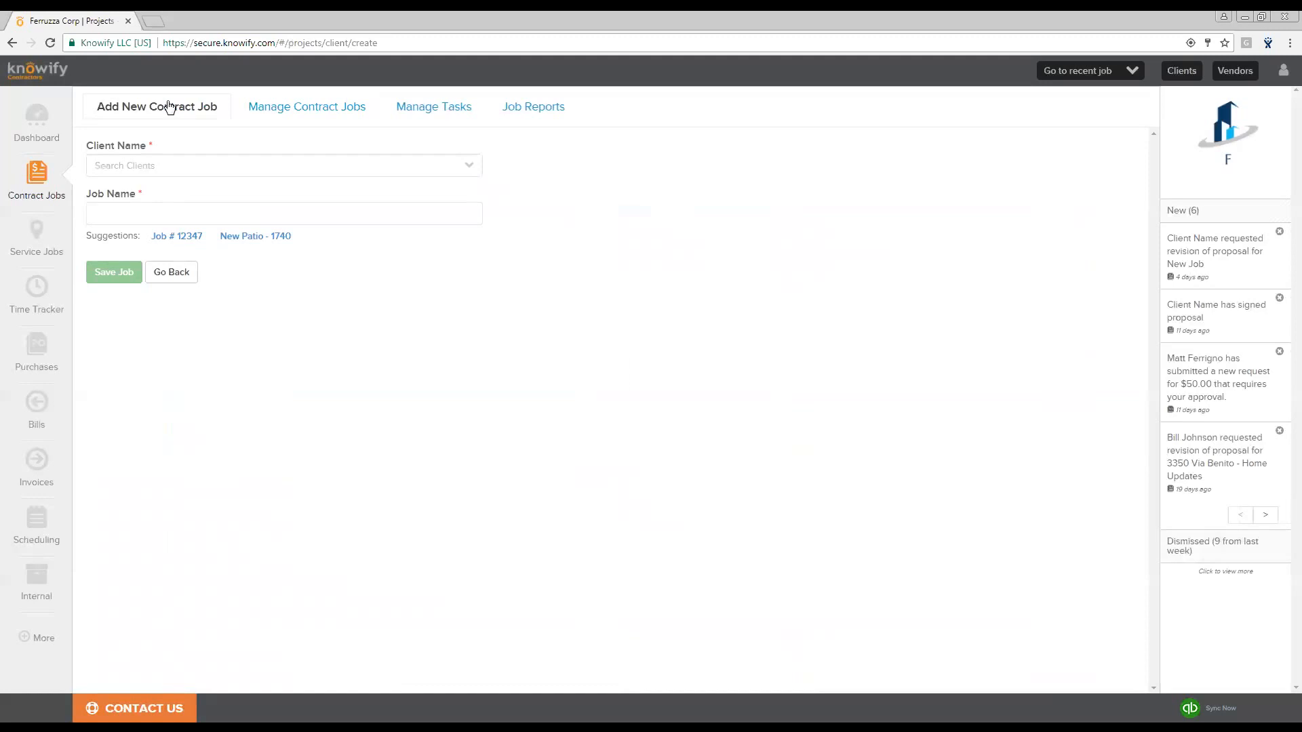
pyautogui.click(160, 167)
pyautogui.write('ryan')
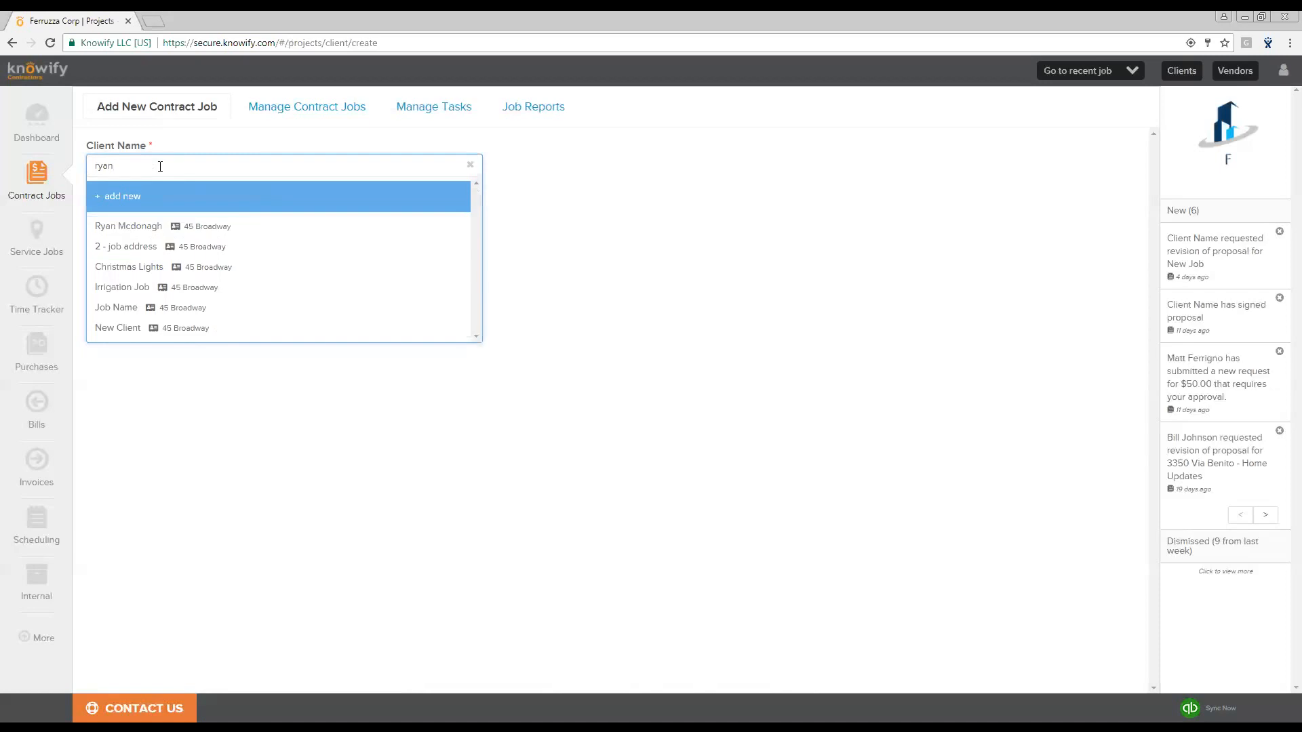
pyautogui.click(201, 232)
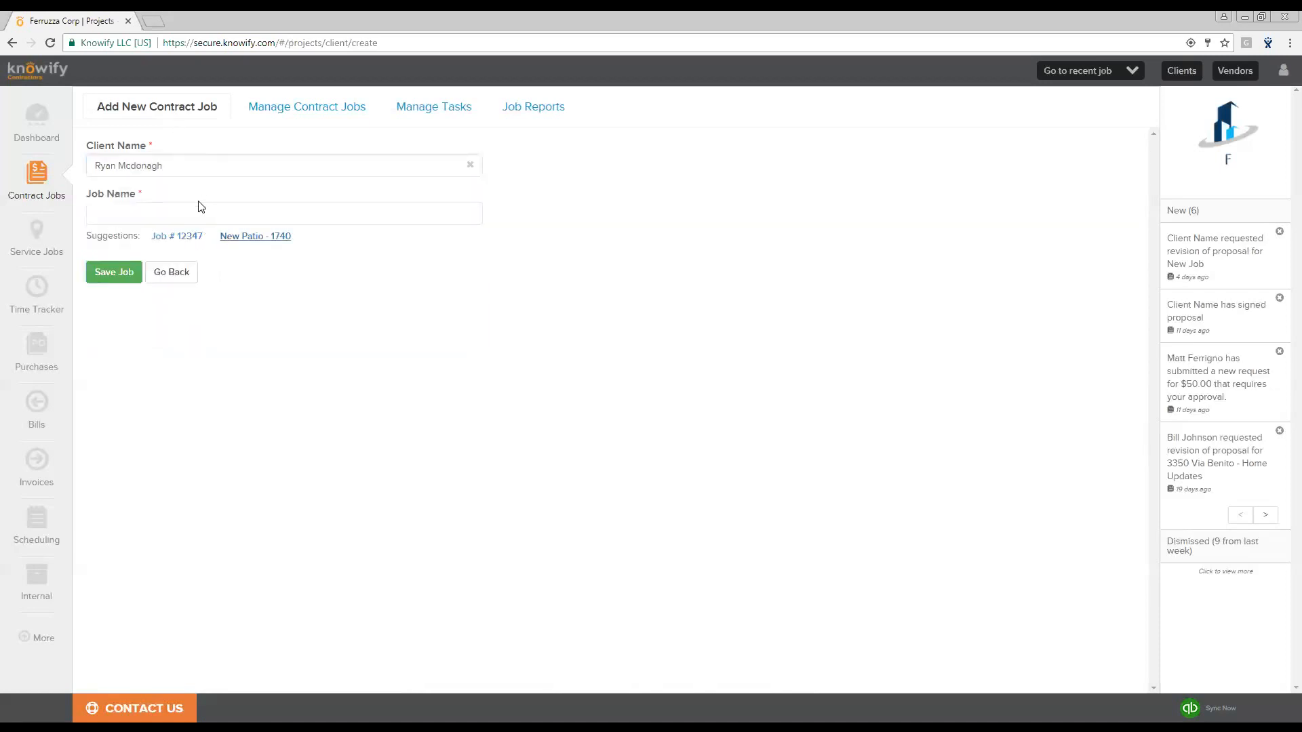
# - Use the suggested job name Job # 12347 and describe the job as an Owner Contract
pyautogui.click(192, 239)
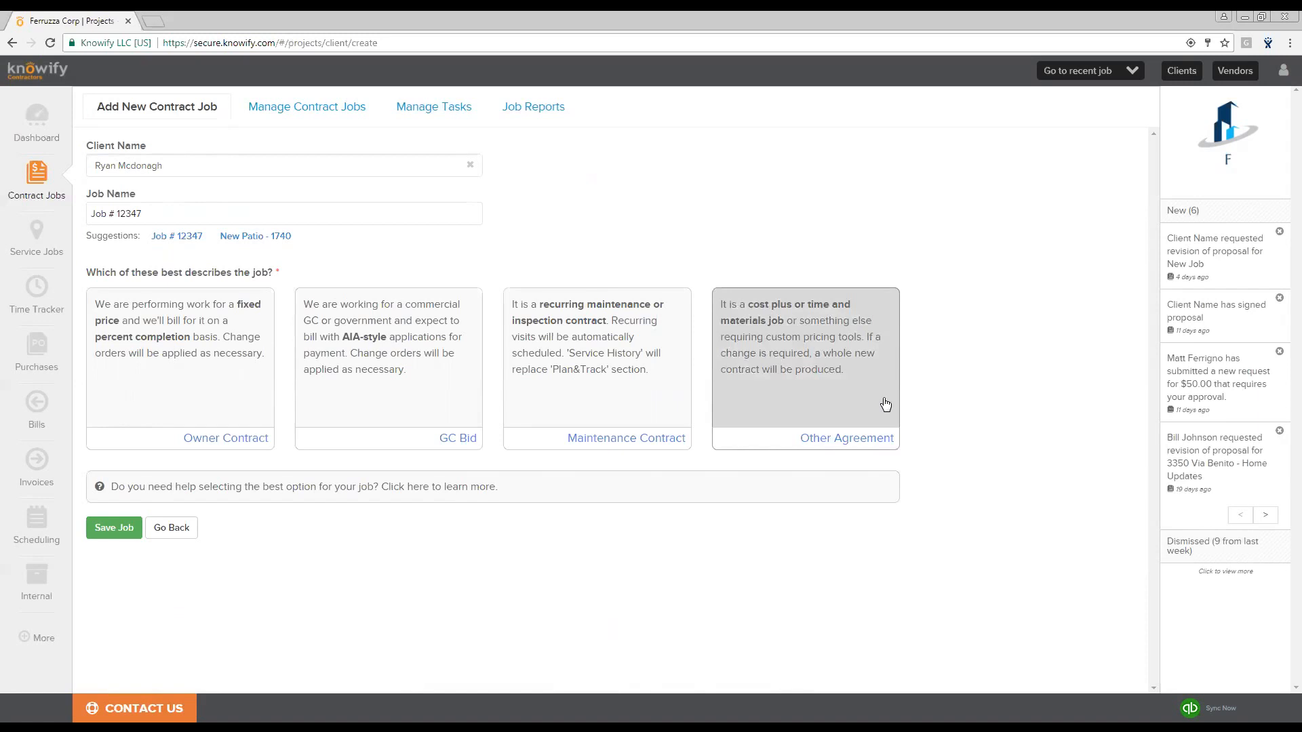
pyautogui.click(132, 317)
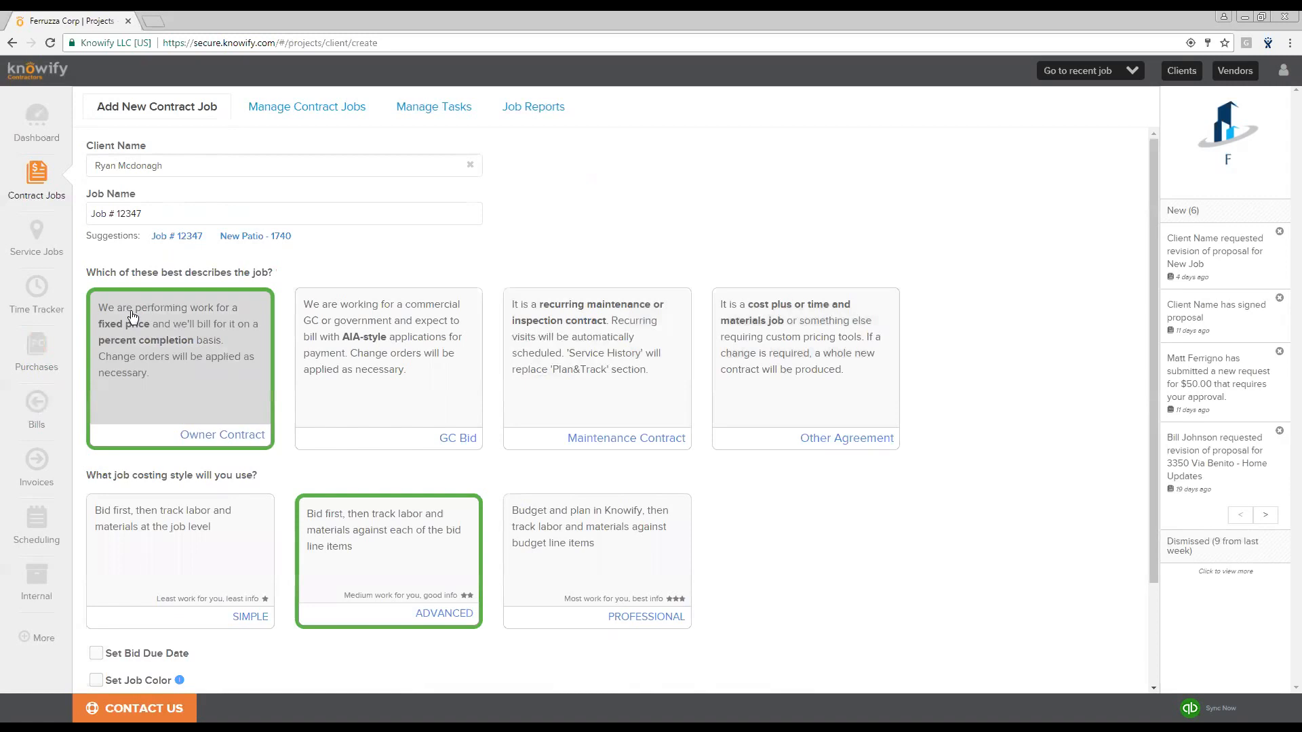
# - Choose the Professional job costing style for the new job
pyautogui.scroll(-1, 322, 439)
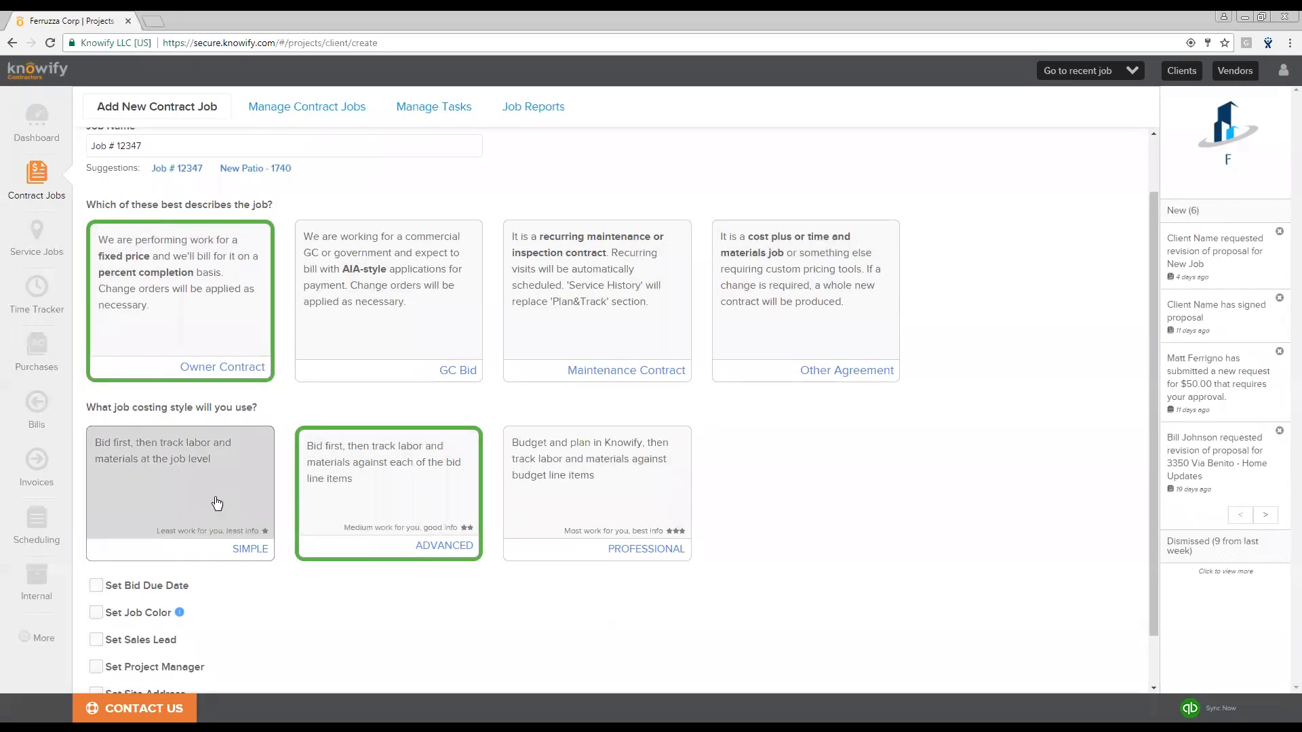
pyautogui.click(648, 500)
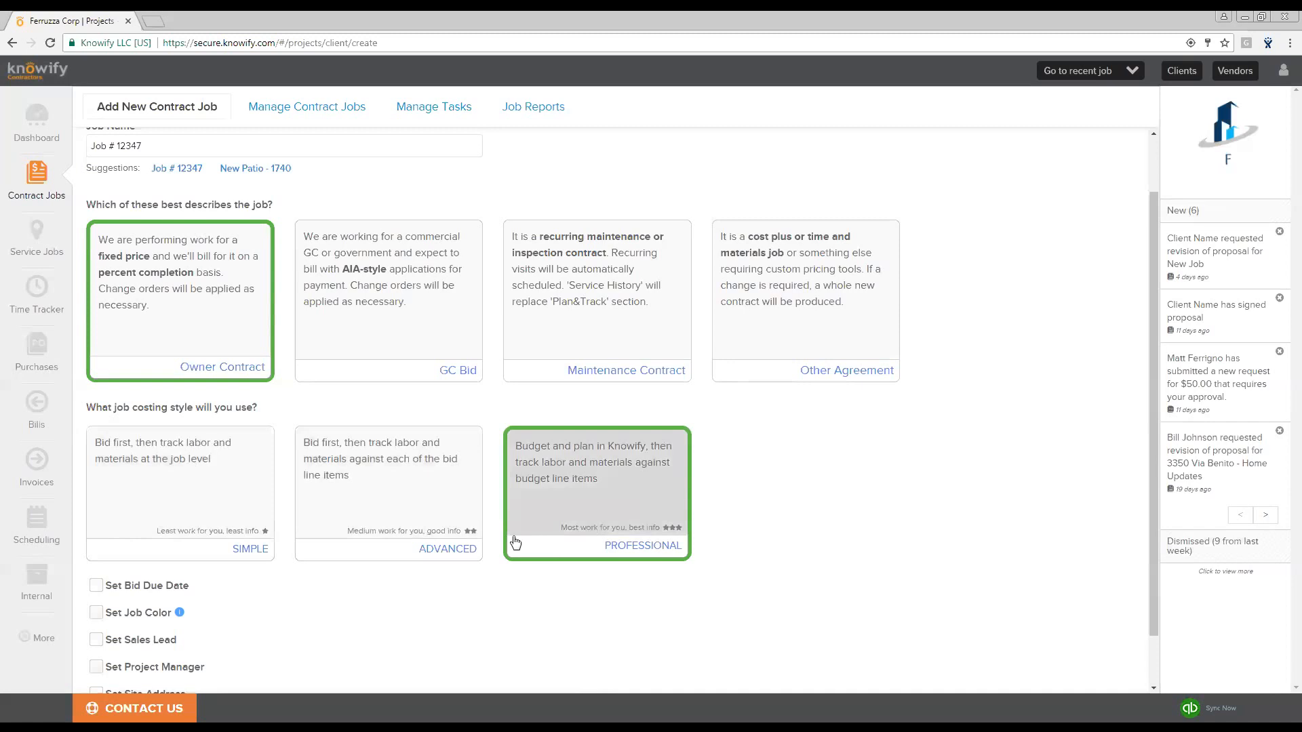
# - Enable a site address for the job and set it to the client's address
pyautogui.scroll(-1, 529, 542)
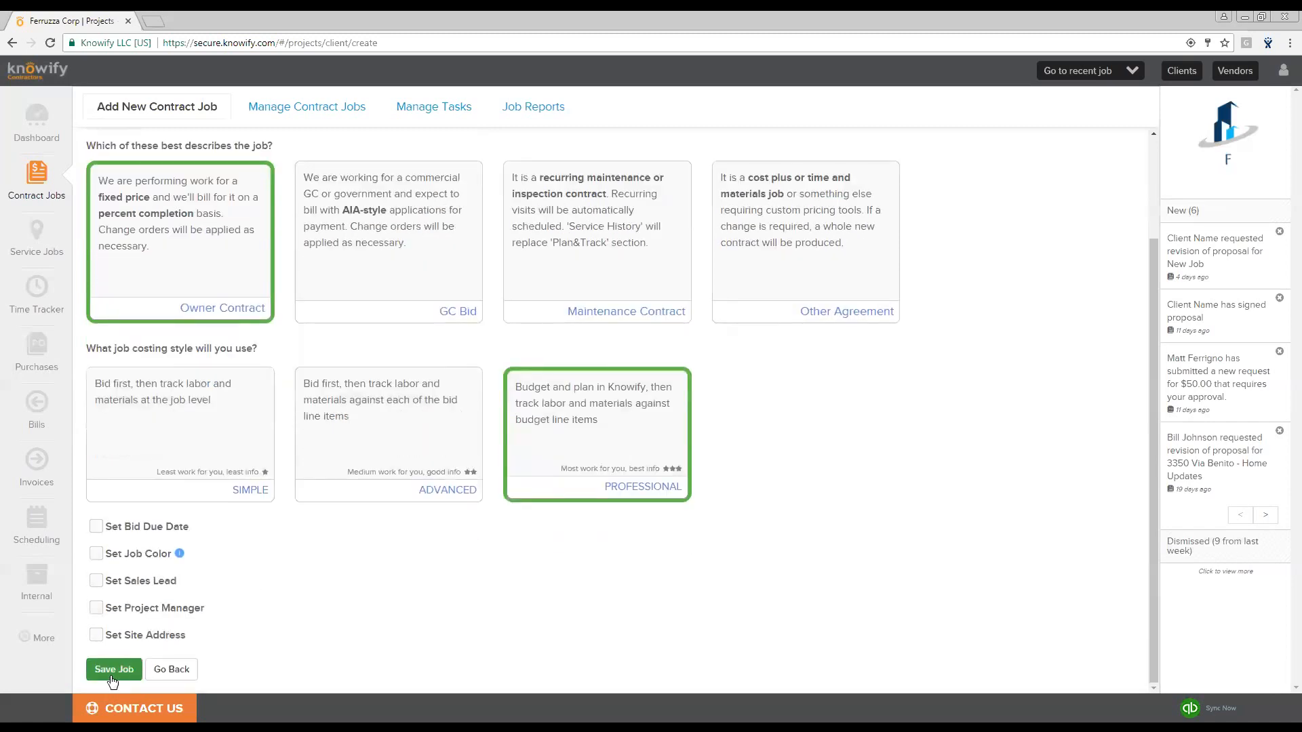
pyautogui.click(95, 635)
pyautogui.scroll(-3, 109, 607)
pyautogui.scroll(-1, 114, 584)
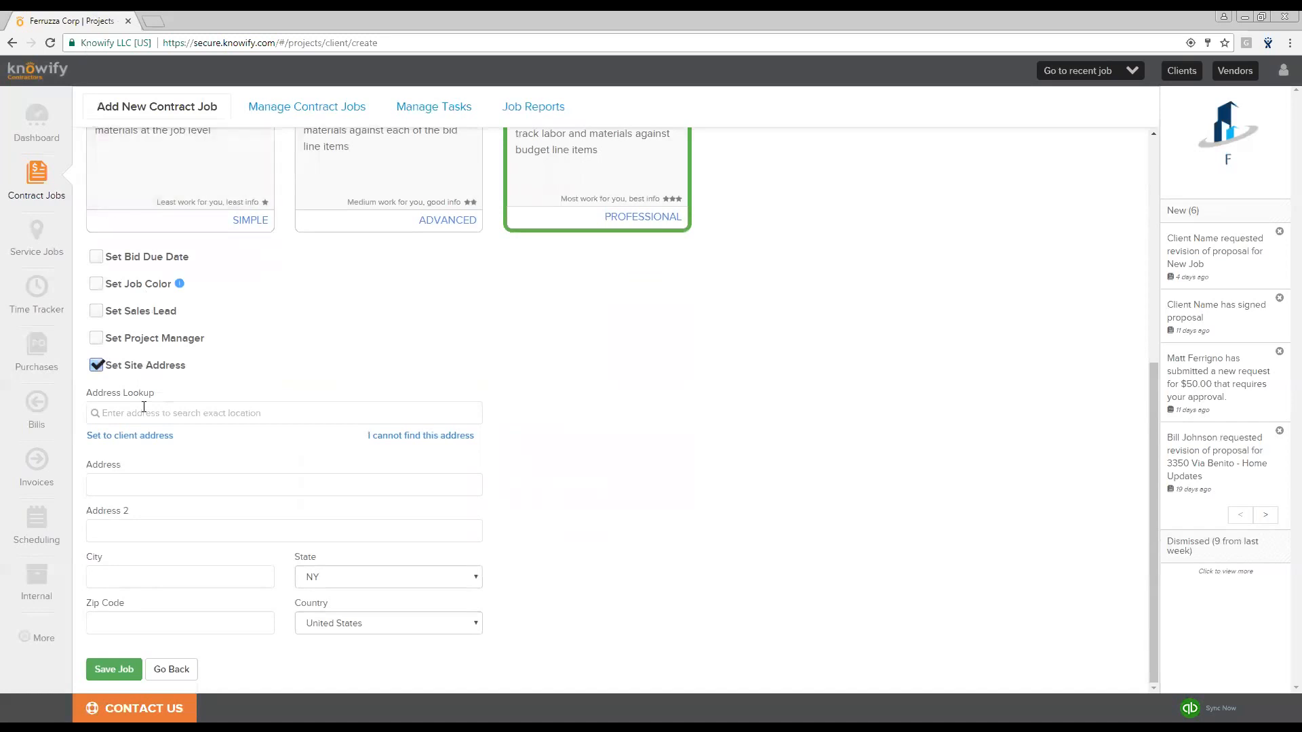
pyautogui.scroll(1, 271, 403)
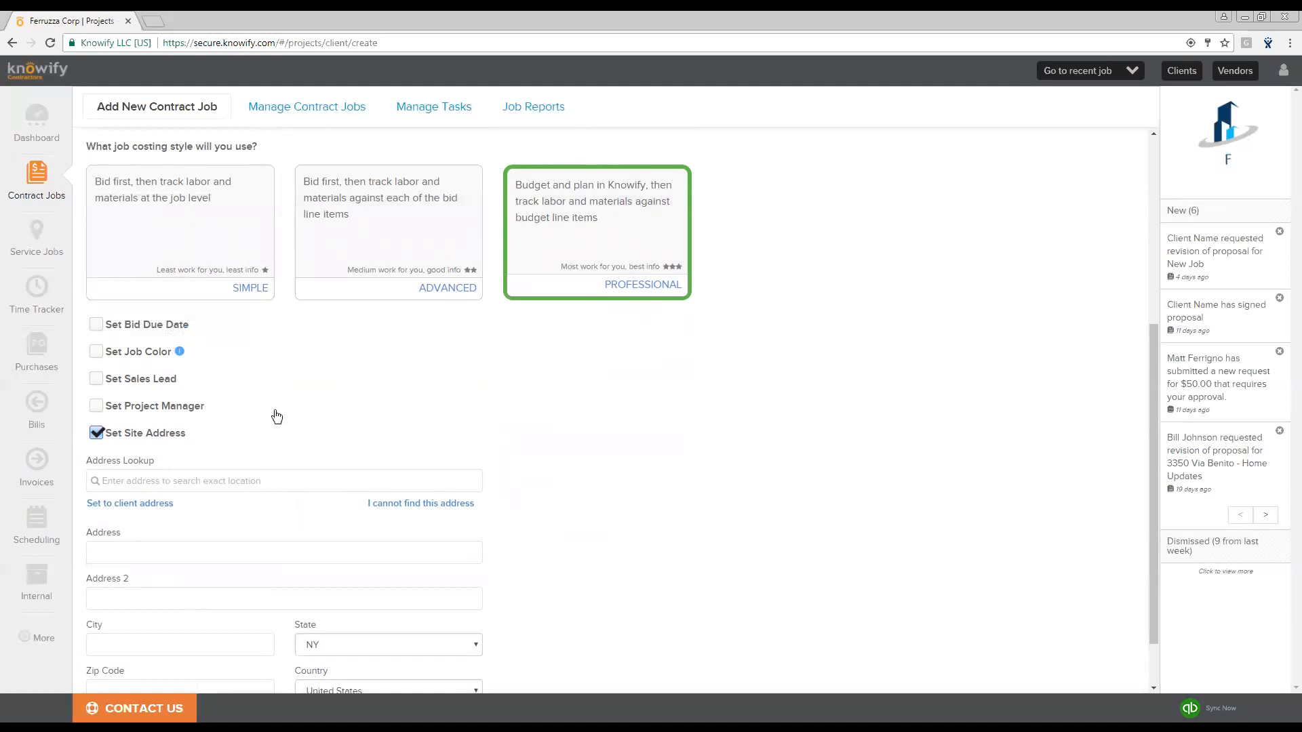
pyautogui.click(158, 504)
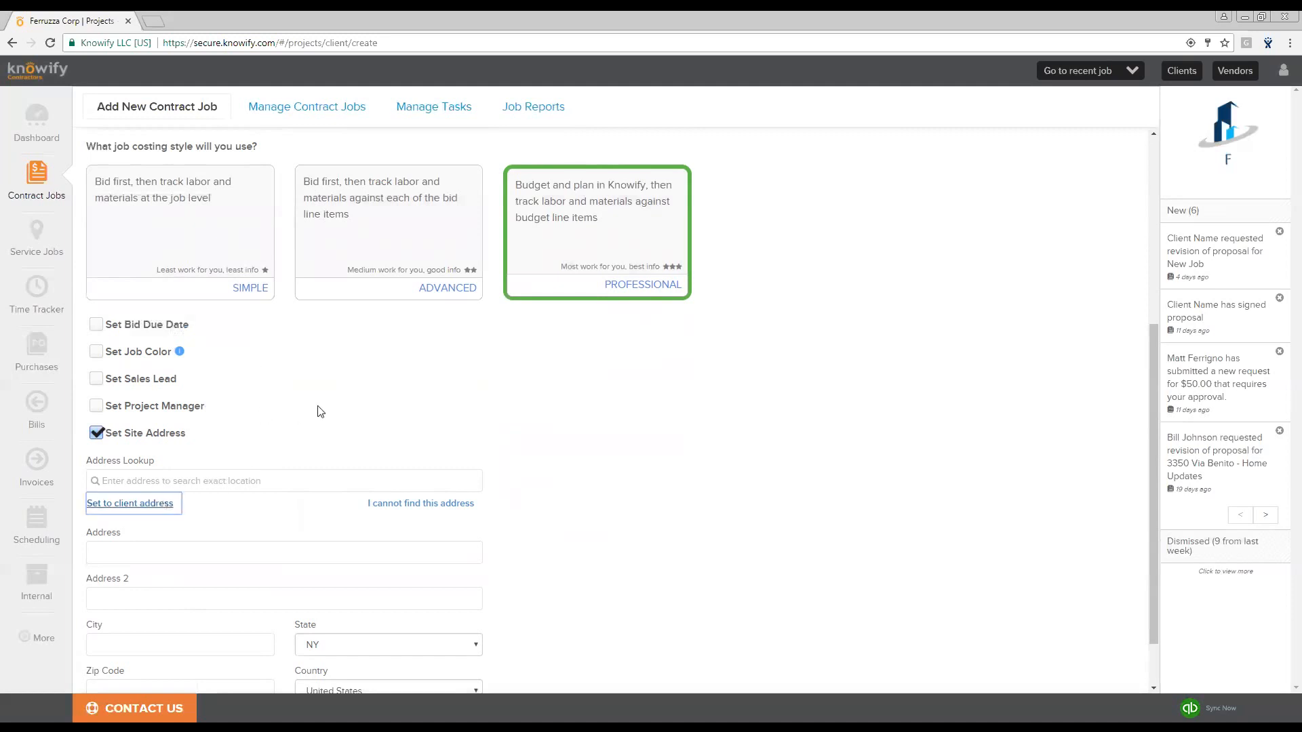
# - Save the new contract job
pyautogui.scroll(-1, 337, 379)
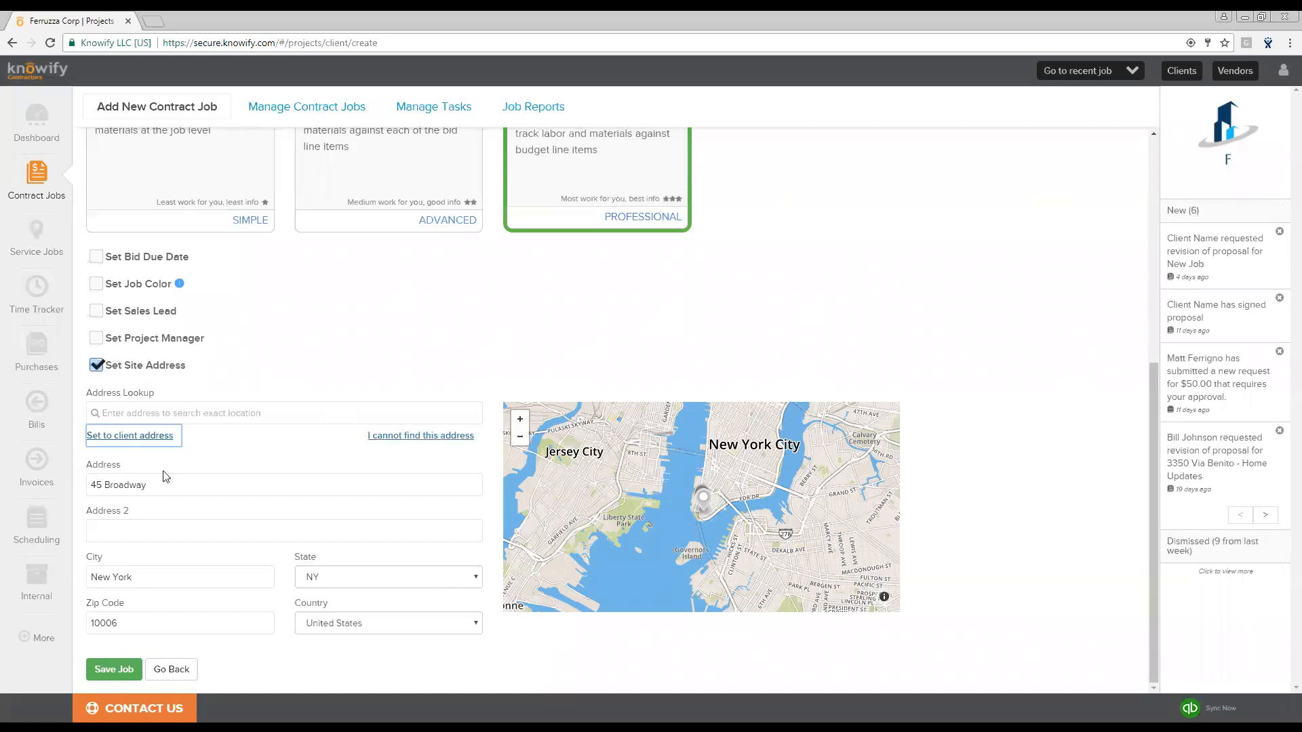
pyautogui.click(288, 458)
pyautogui.click(128, 671)
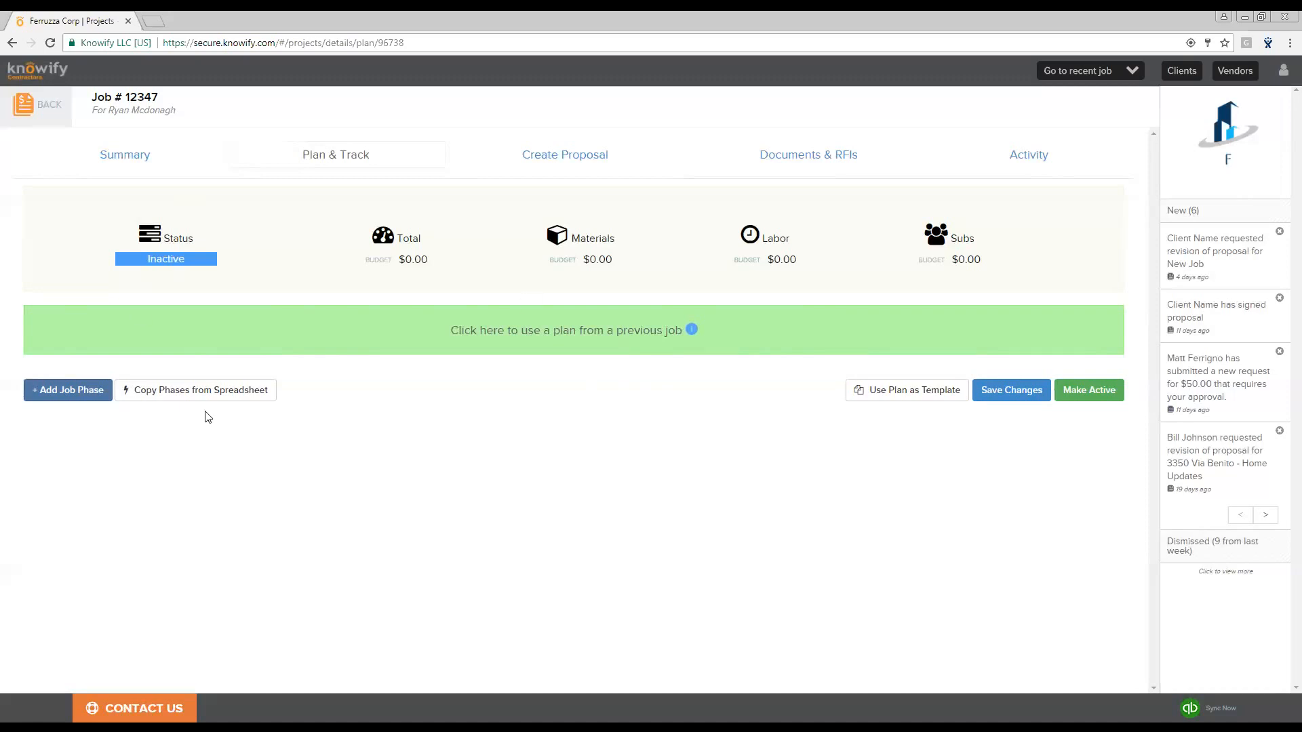
# - Add a job phase named Rough-In to the job plan
pyautogui.click(61, 394)
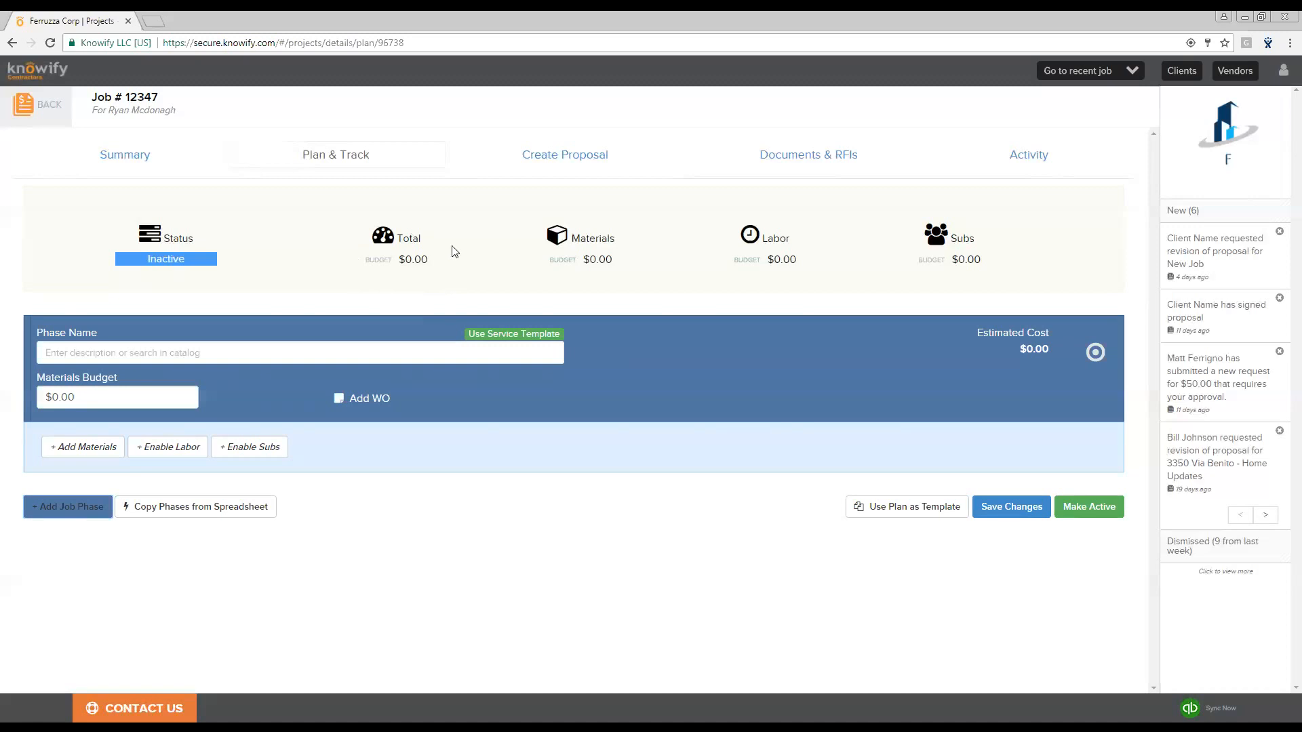
pyautogui.click(256, 353)
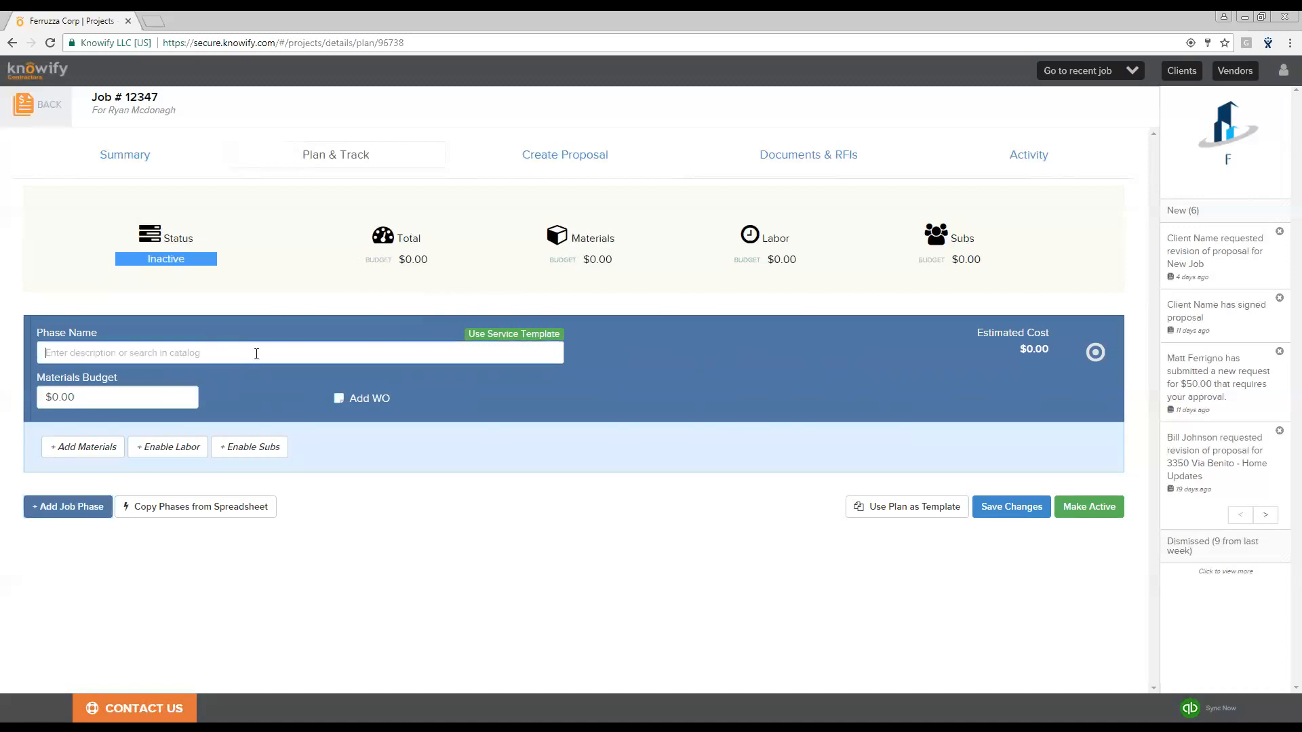
pyautogui.write('Rough-In')
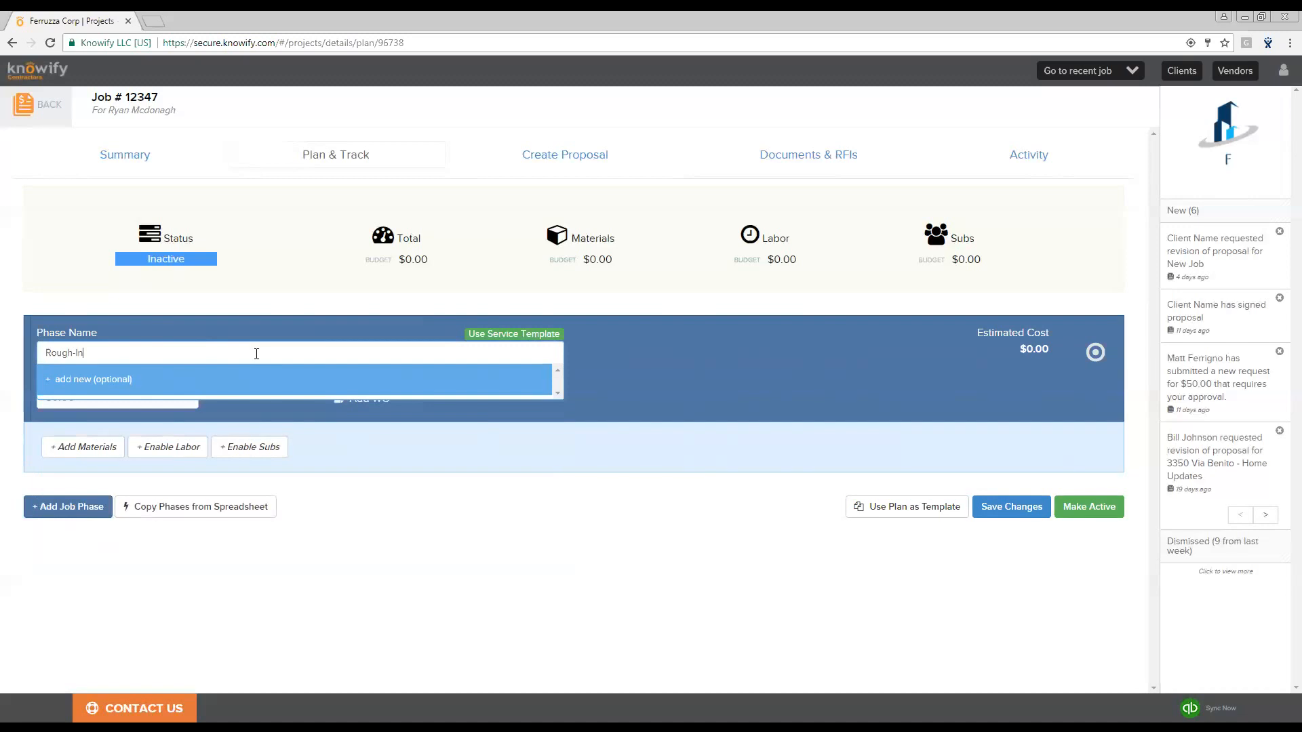
pyautogui.click(273, 298)
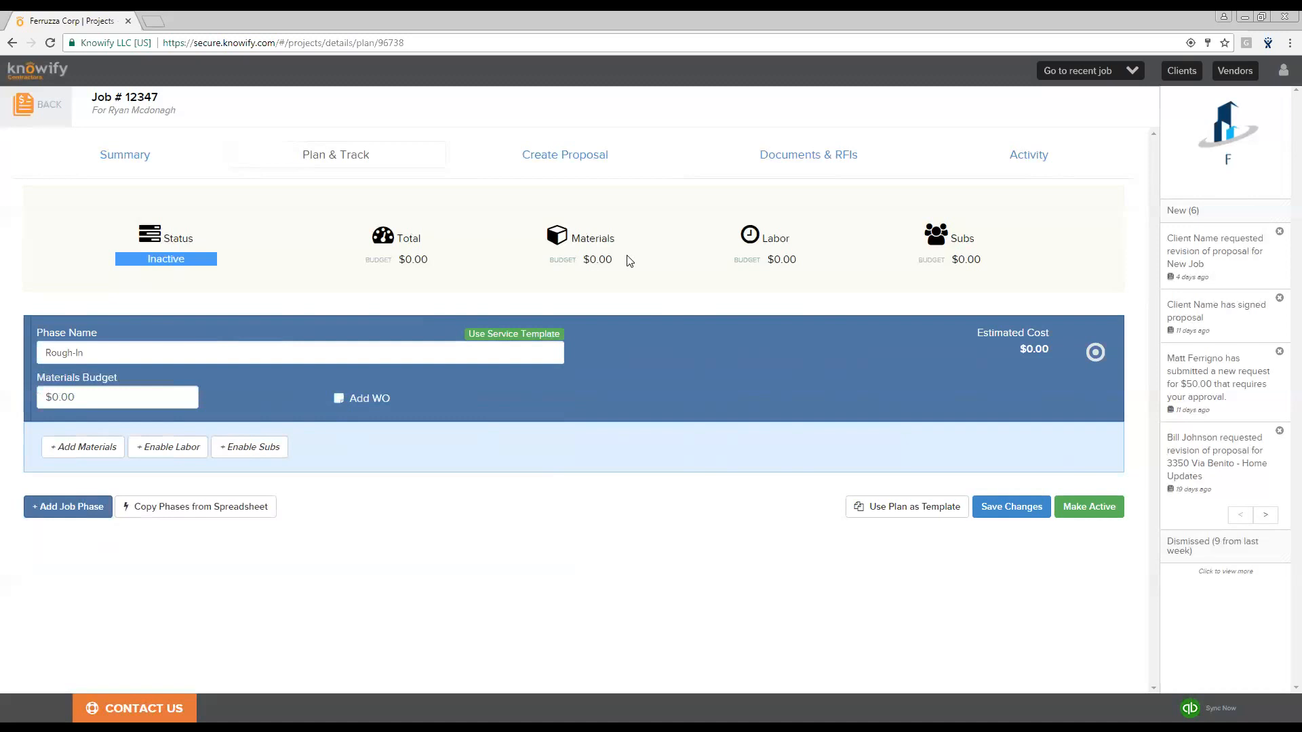
# - Enable labor and materials for the Rough-In phase
pyautogui.click(180, 446)
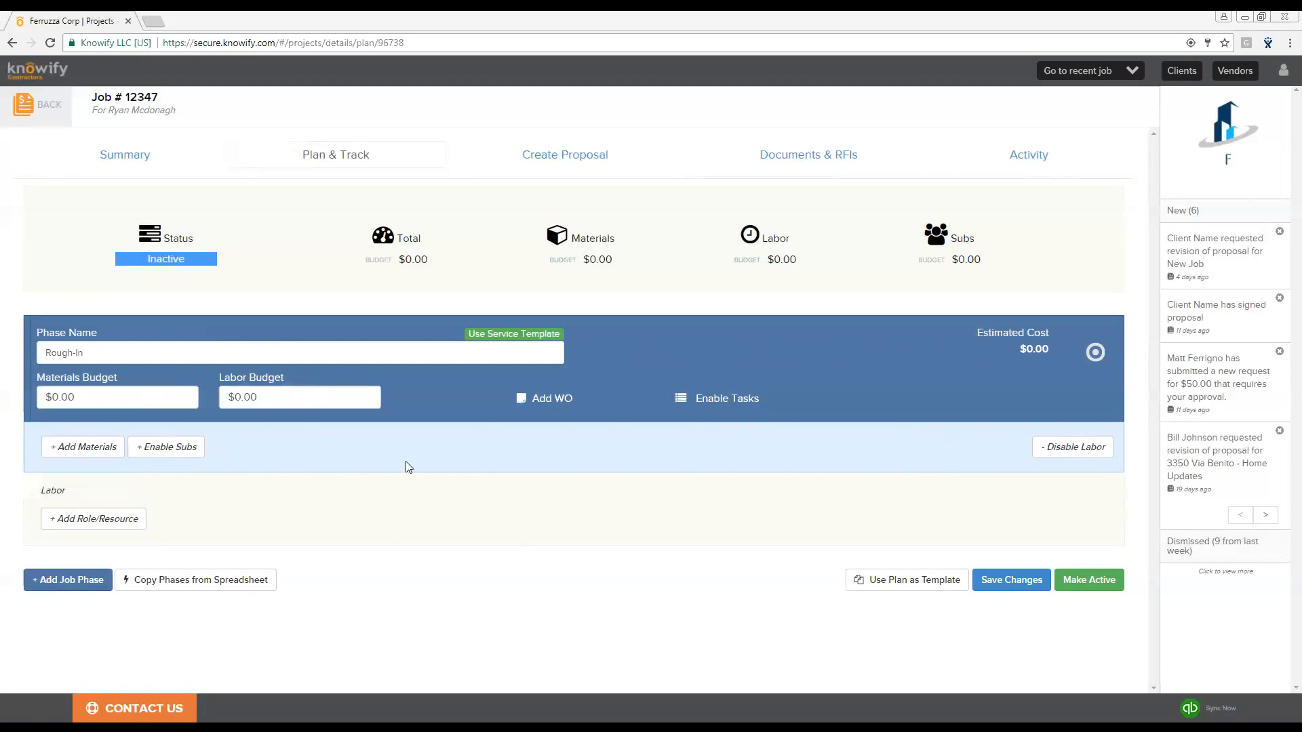
pyautogui.click(103, 446)
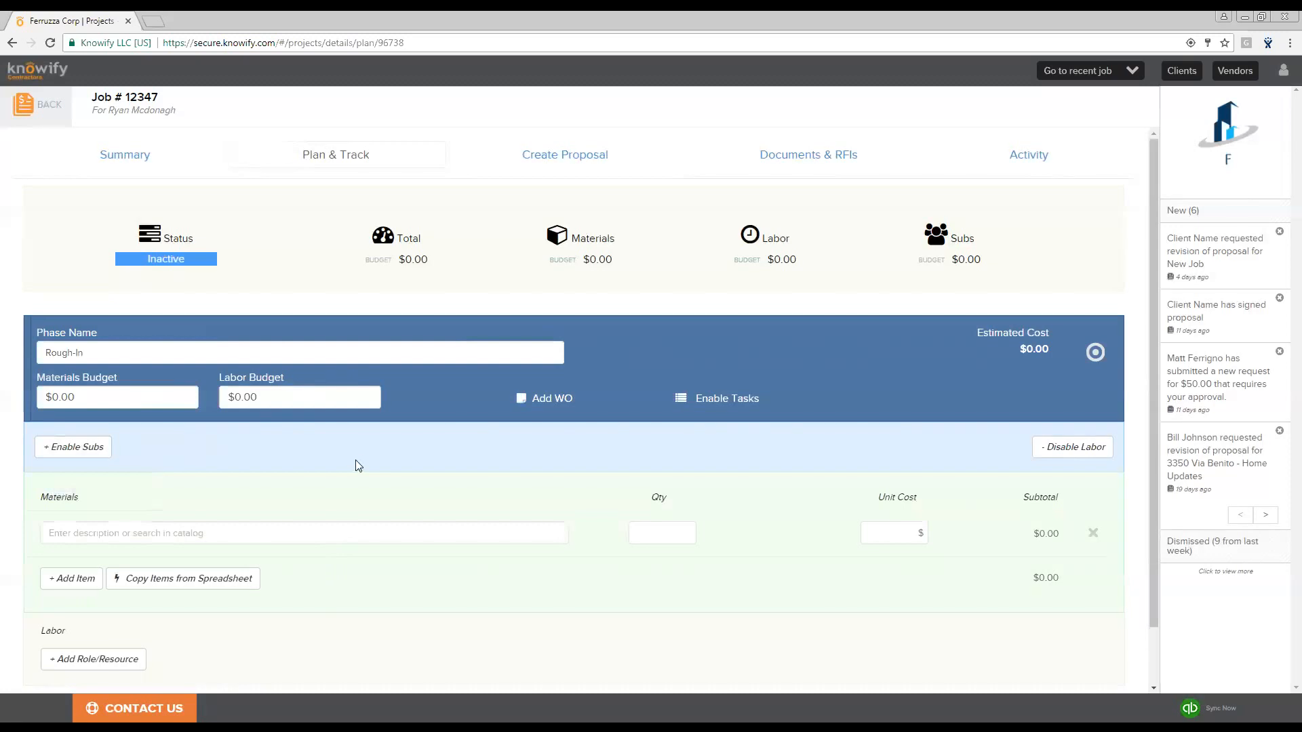
pyautogui.scroll(-1, 357, 461)
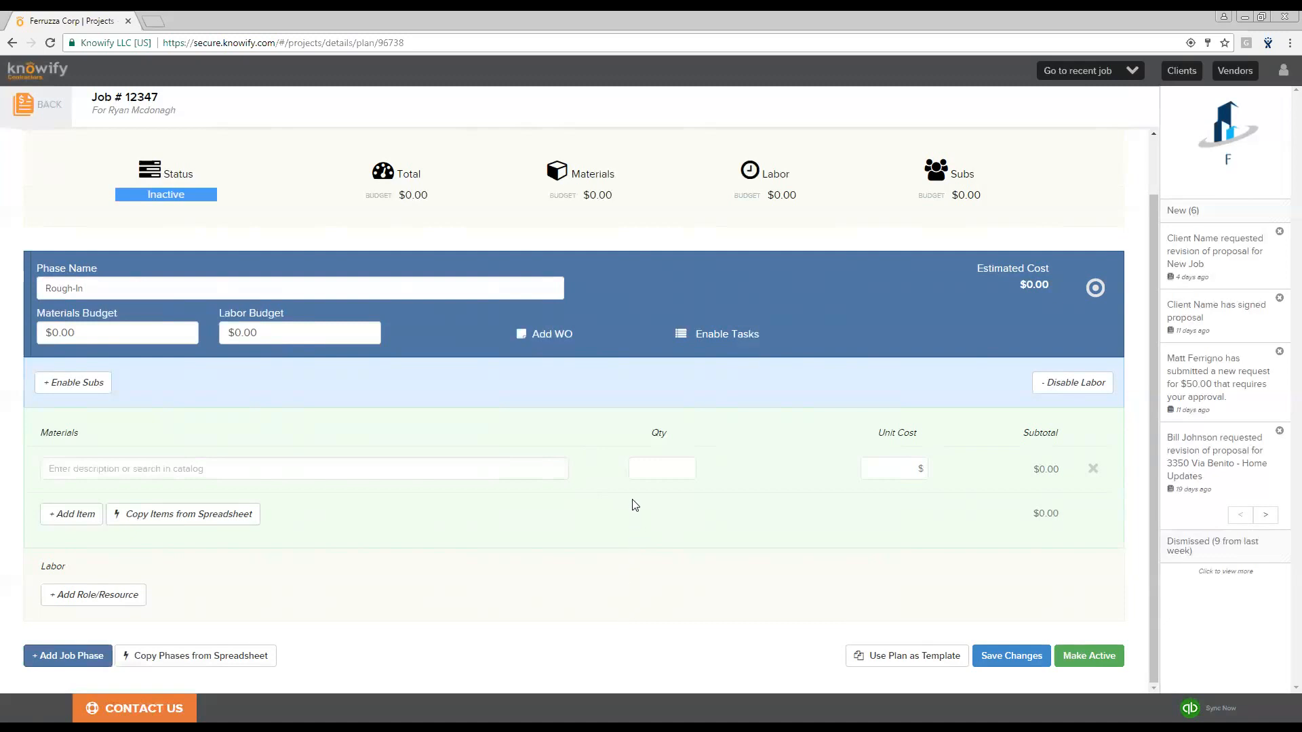
# - Add Copper Pipe from the catalog as a material with a quantity of 20
pyautogui.click(319, 470)
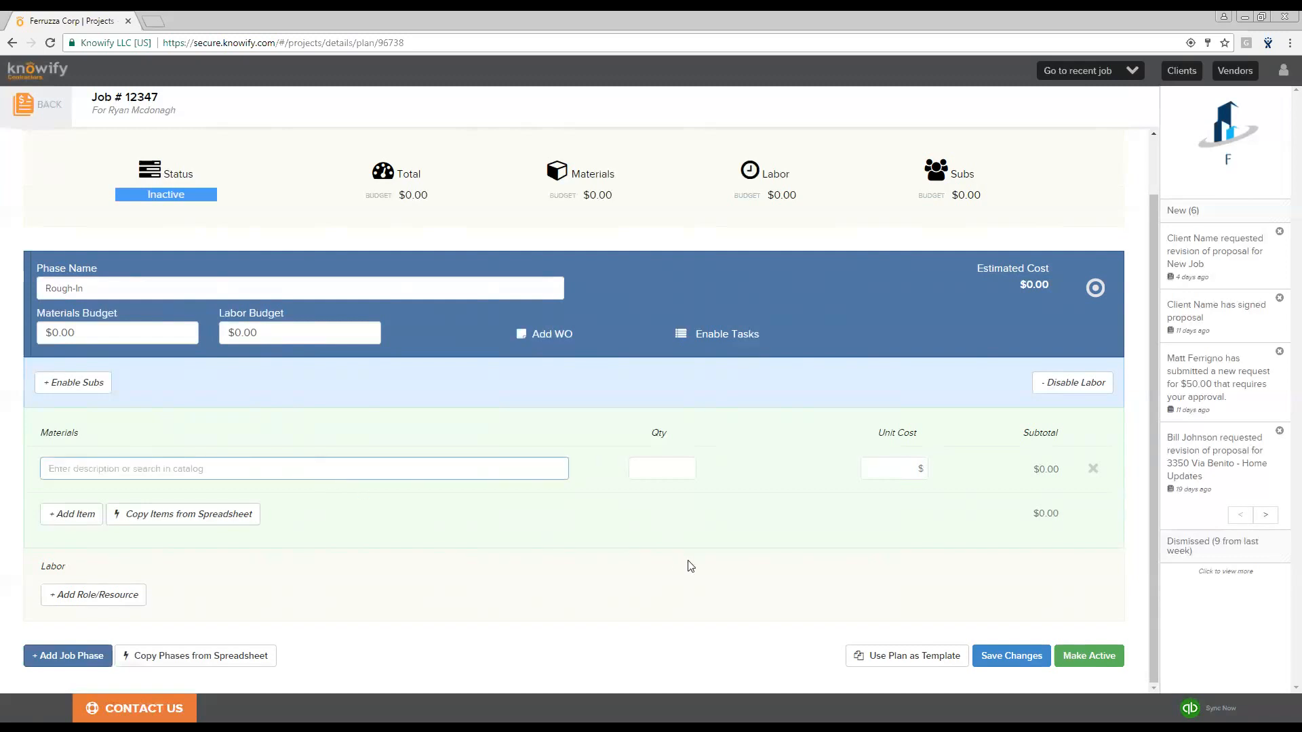
pyautogui.write('copp')
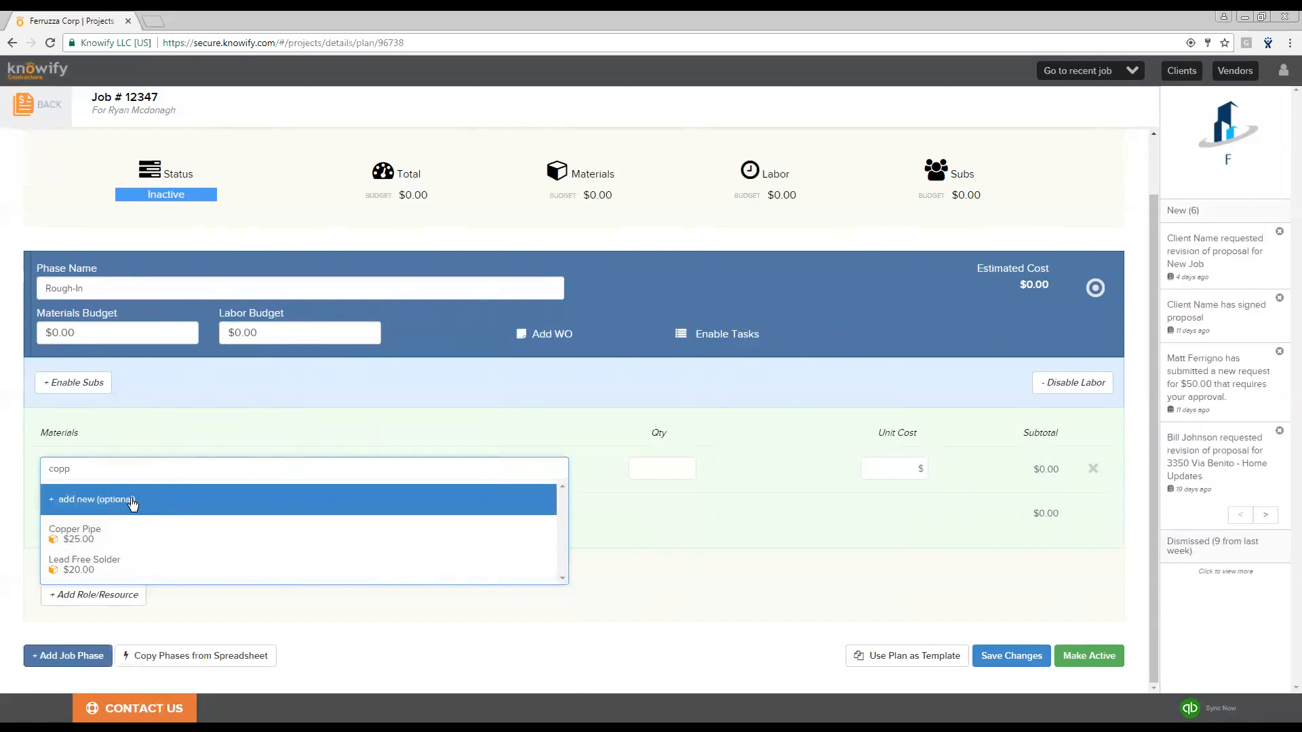
pyautogui.click(135, 542)
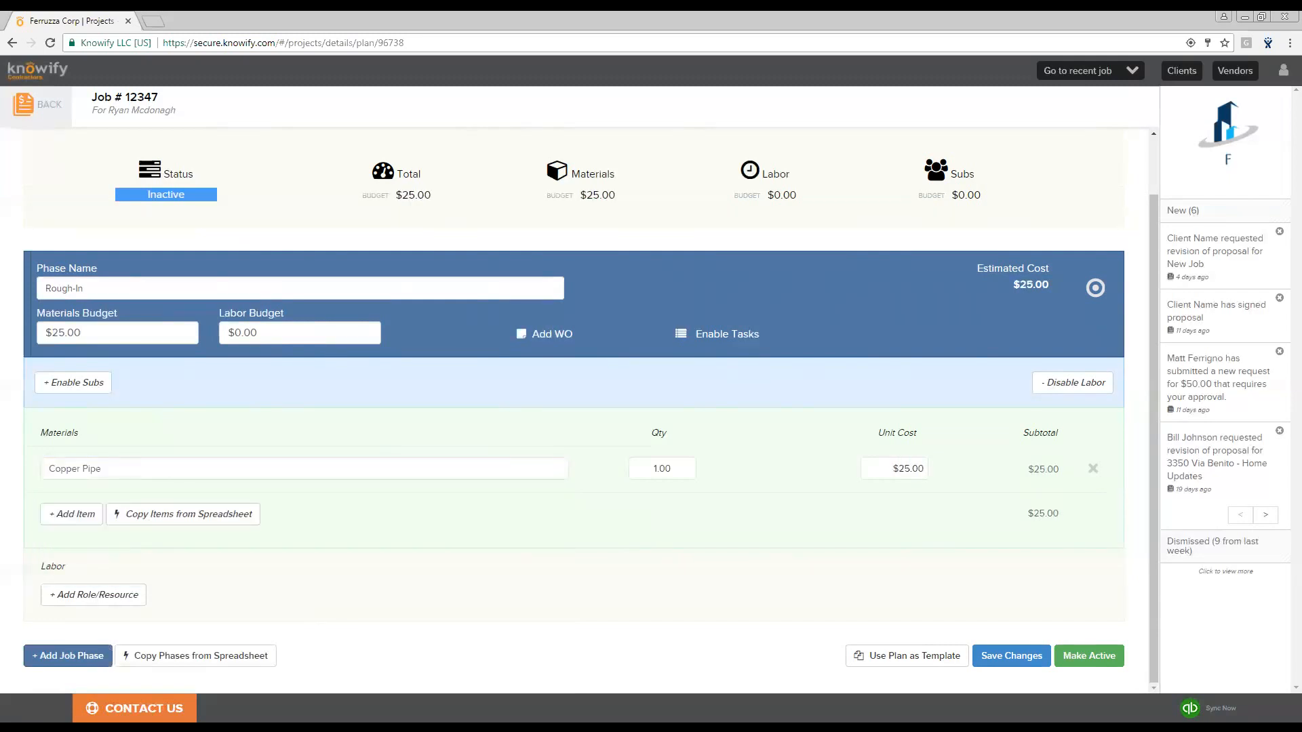
pyautogui.click(641, 468)
pyautogui.write('20')
pyautogui.click(847, 524)
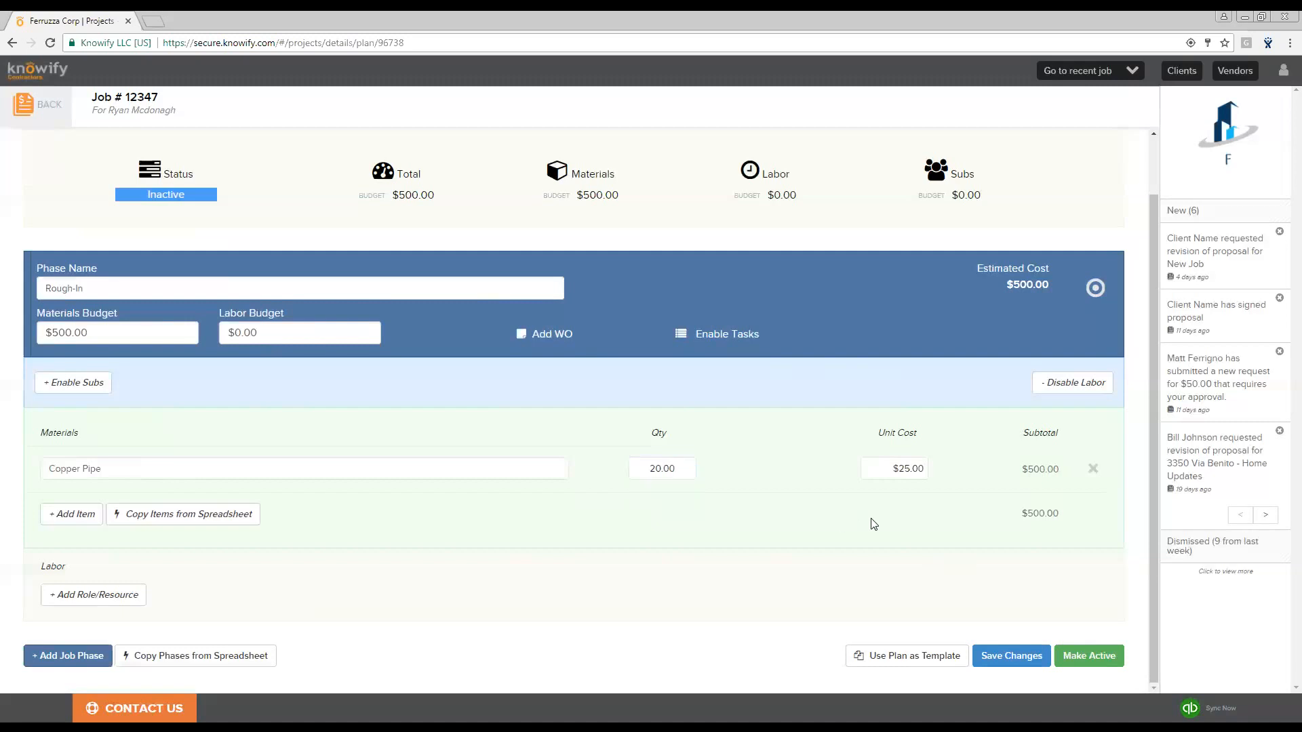
# - Add a second material, Wire, from the catalog with a quantity of 10
pyautogui.click(72, 515)
pyautogui.write('wire')
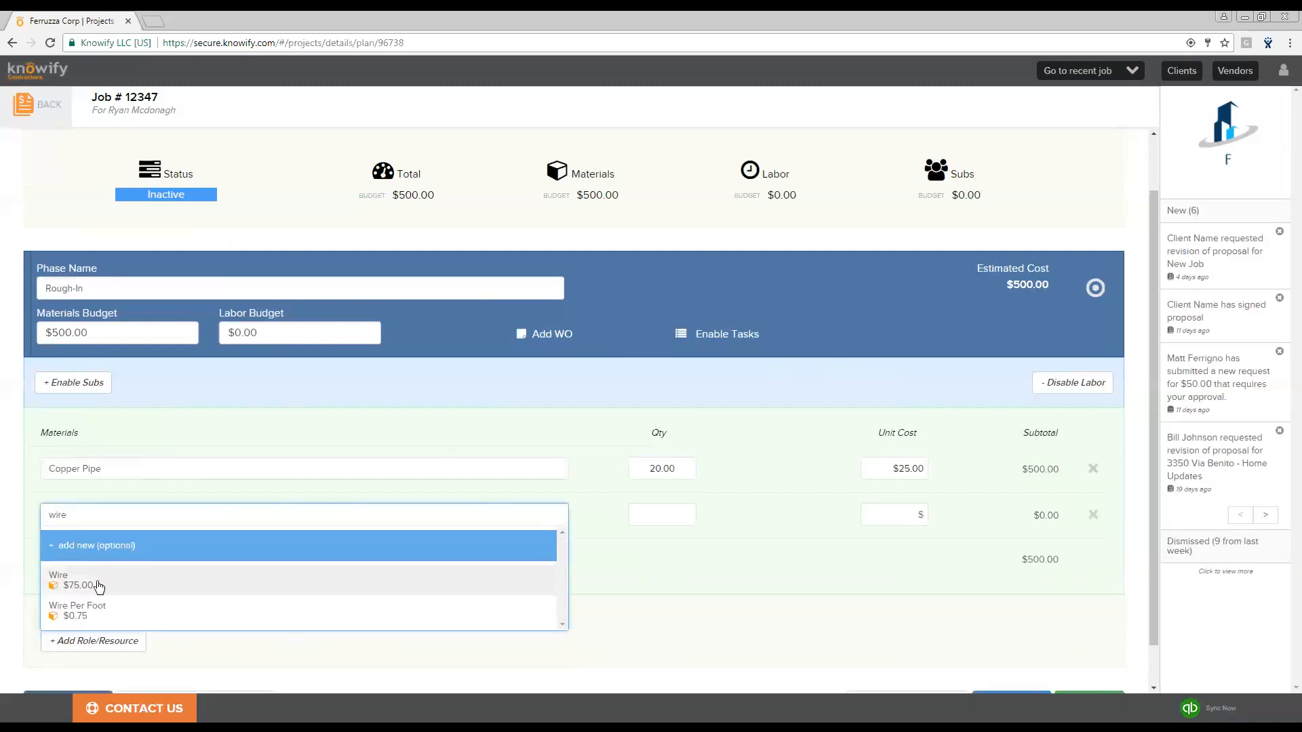
pyautogui.click(95, 582)
pyautogui.click(647, 514)
pyautogui.doubleClick(648, 514)
pyautogui.write('10')
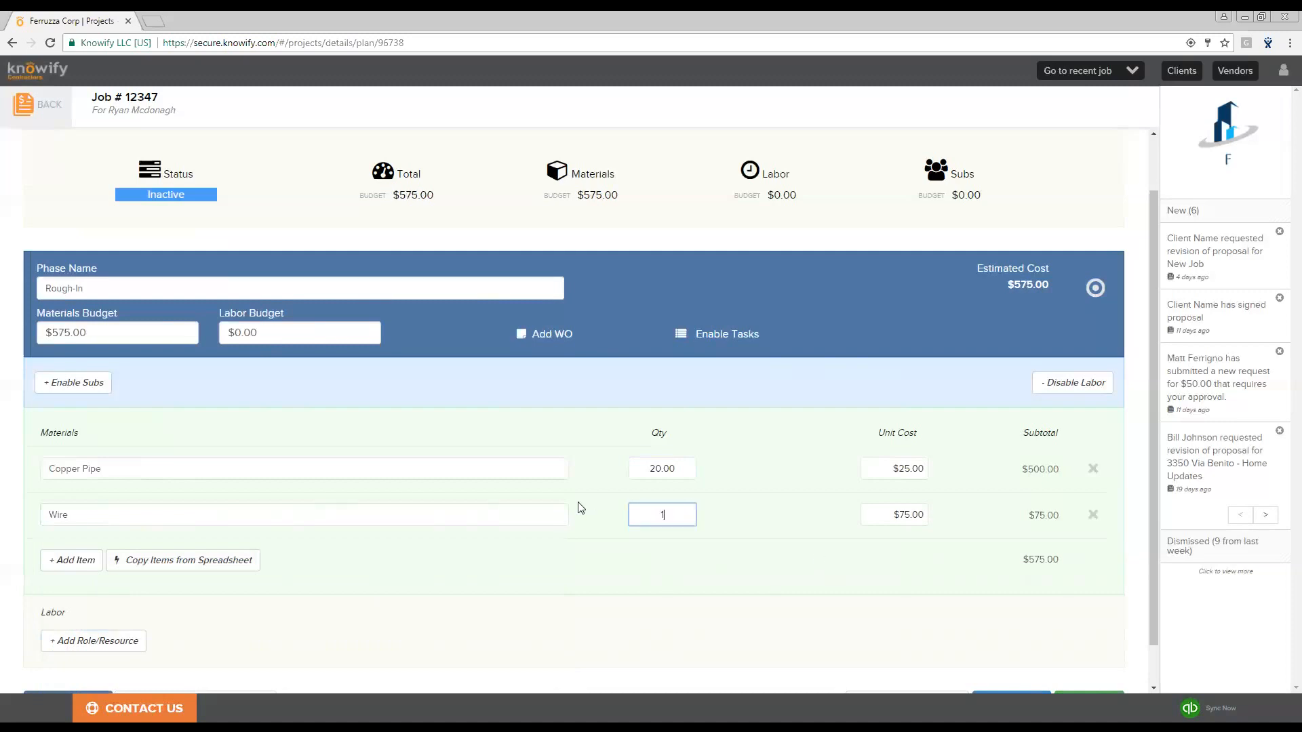
pyautogui.click(808, 535)
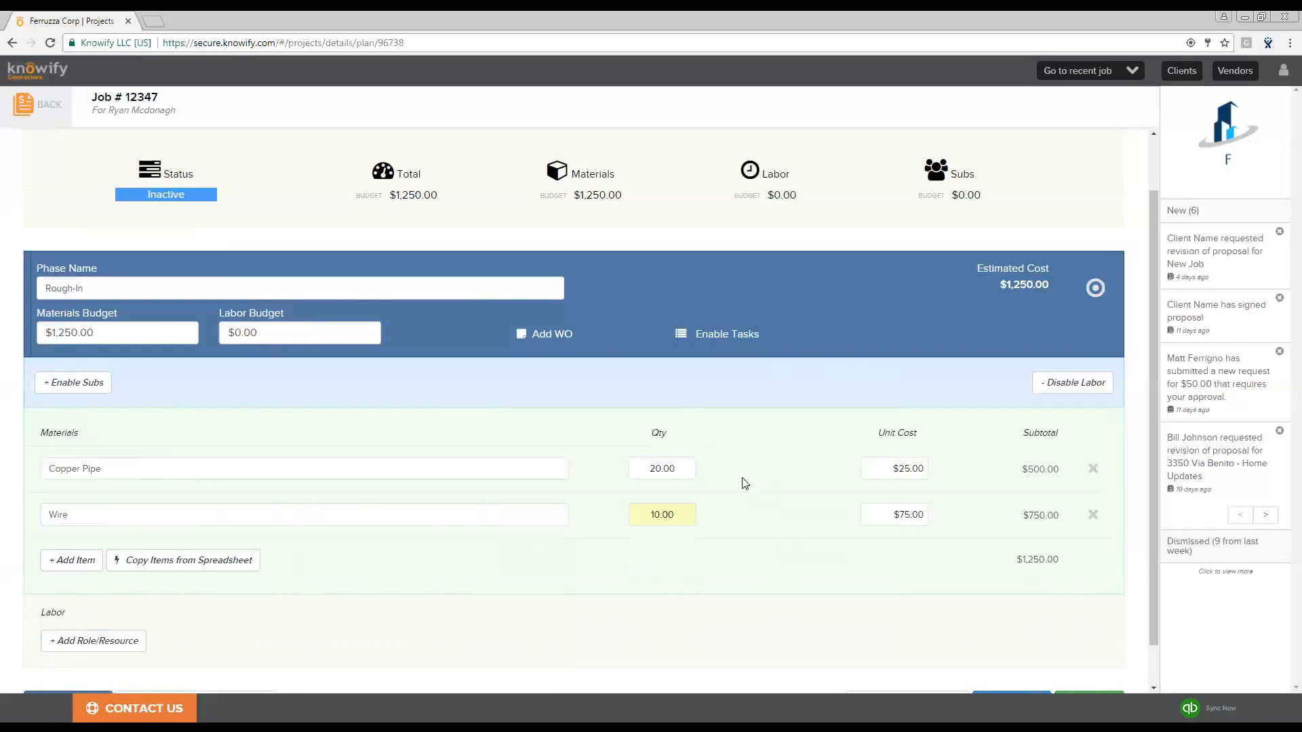
# - Add a labor row and assign a laborer resource from the General/Corporate list
pyautogui.scroll(-1, 732, 485)
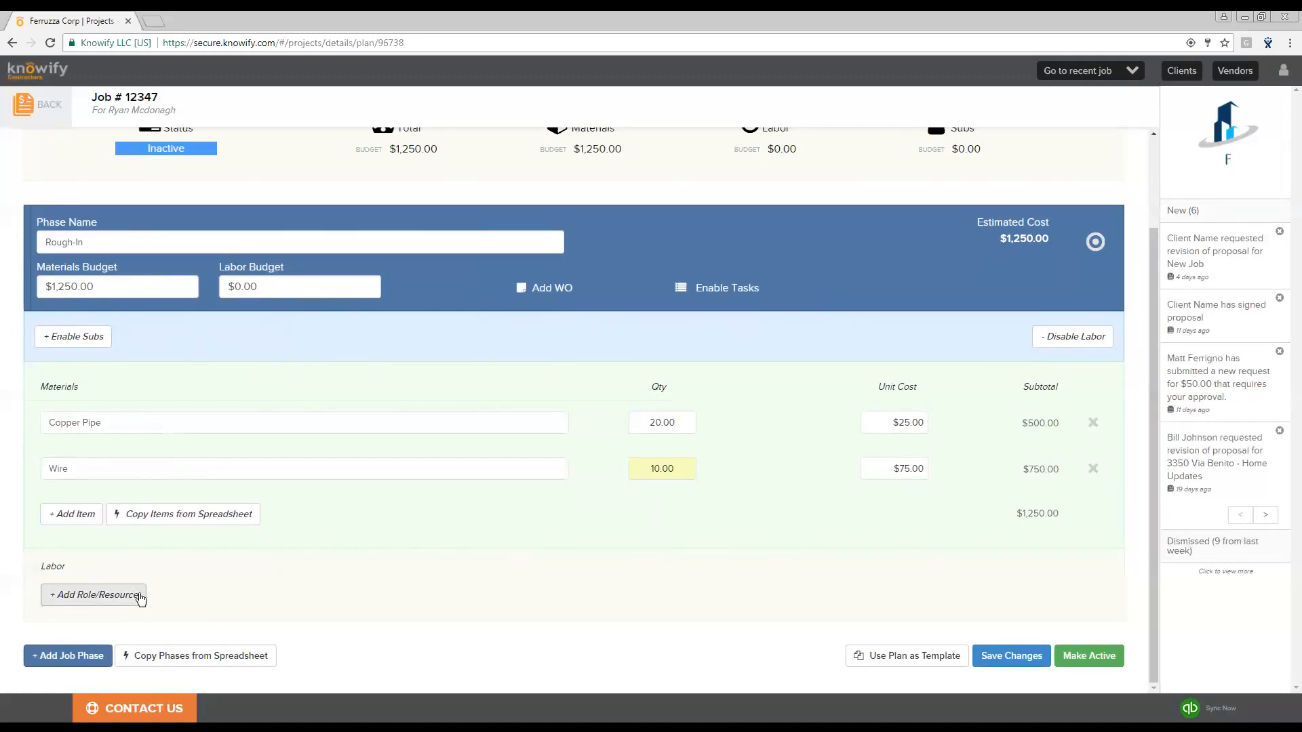
pyautogui.click(136, 595)
pyautogui.scroll(-1, 383, 533)
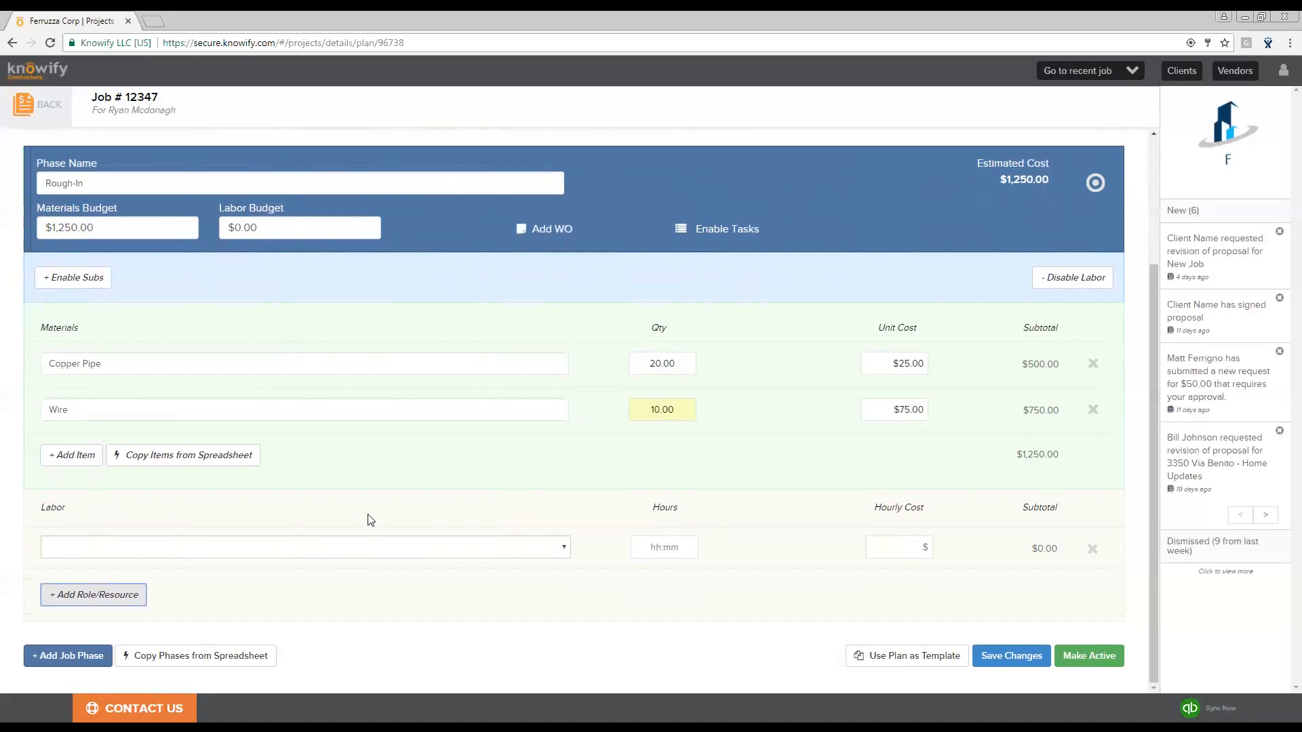
pyautogui.click(353, 547)
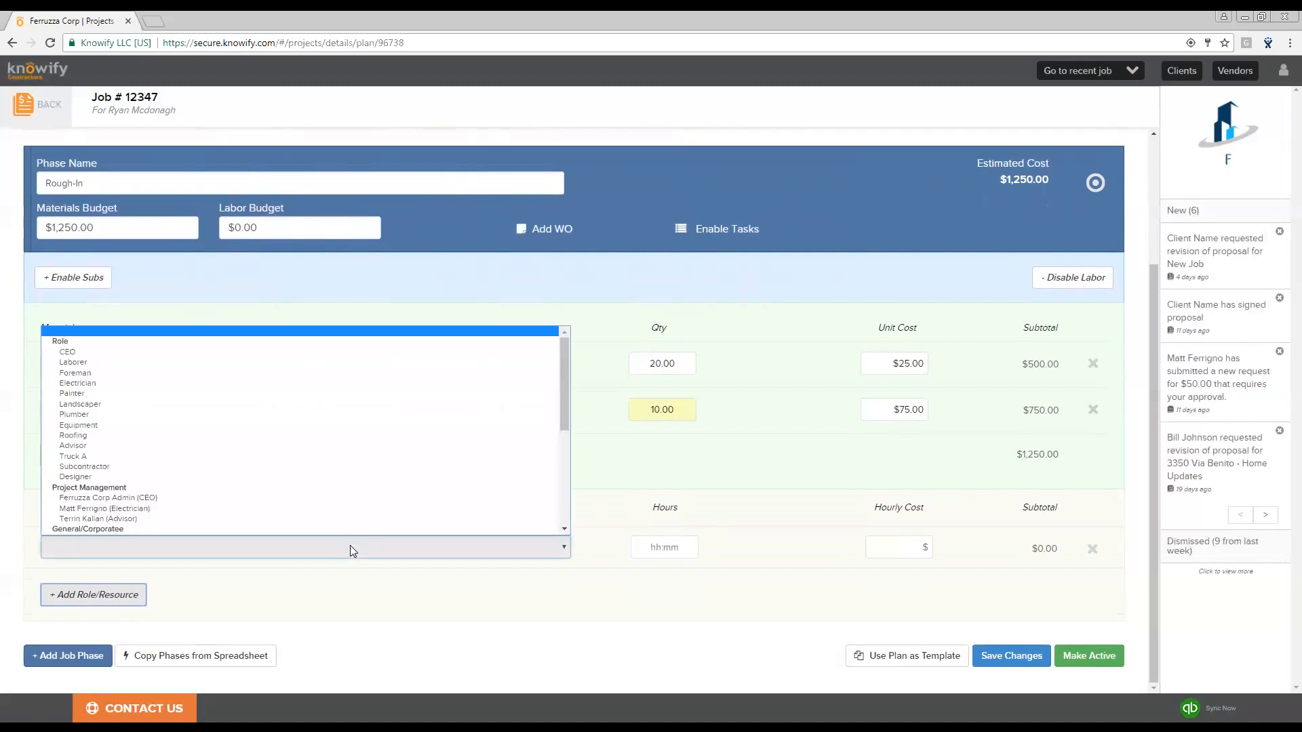
pyautogui.scroll(-2, 314, 401)
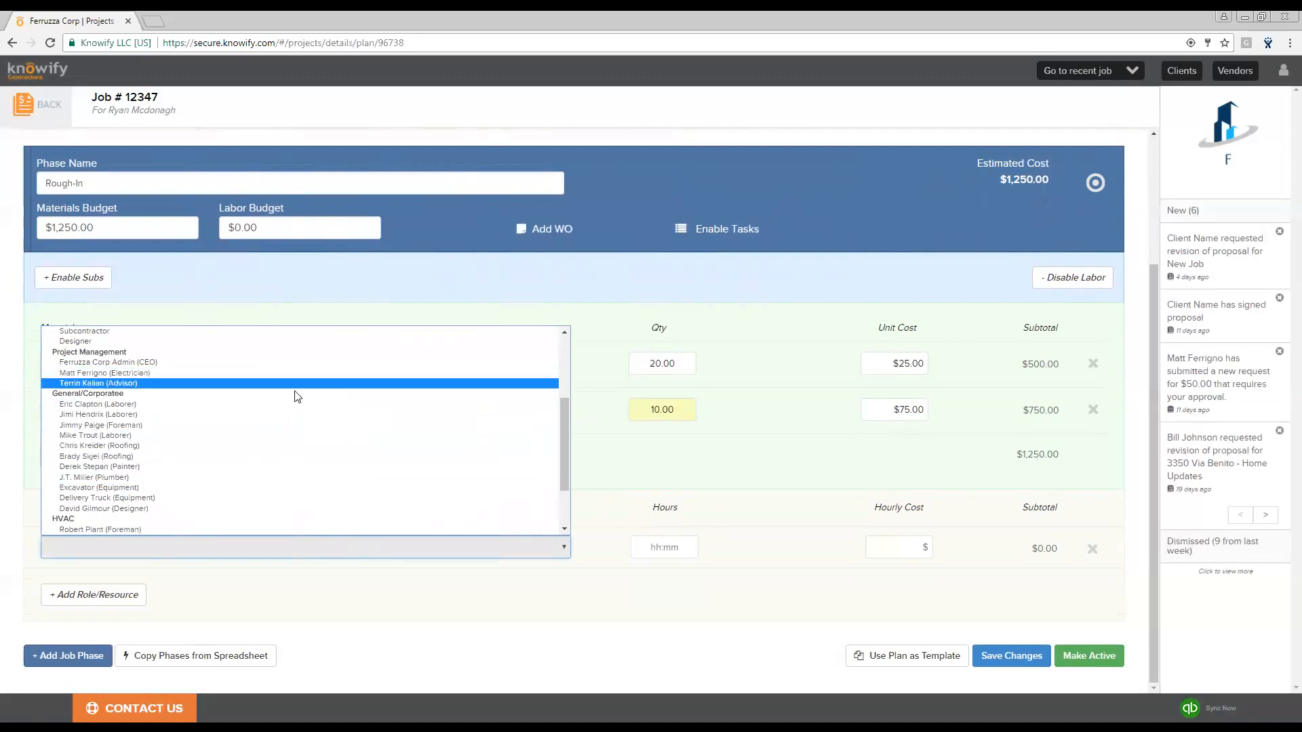
pyautogui.click(258, 404)
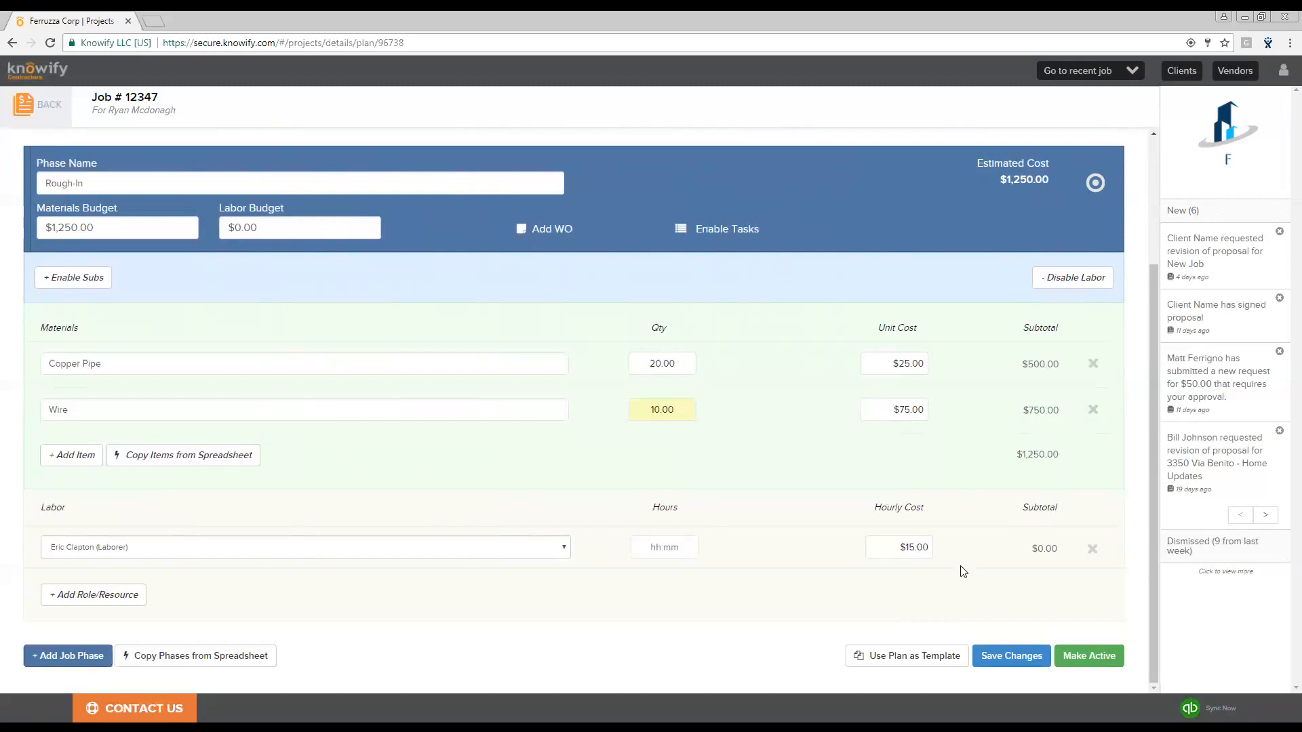
# - Set the laborer's hours to 8 in the Rough-In labor row
pyautogui.click(660, 552)
pyautogui.write('8')
pyautogui.click(636, 578)
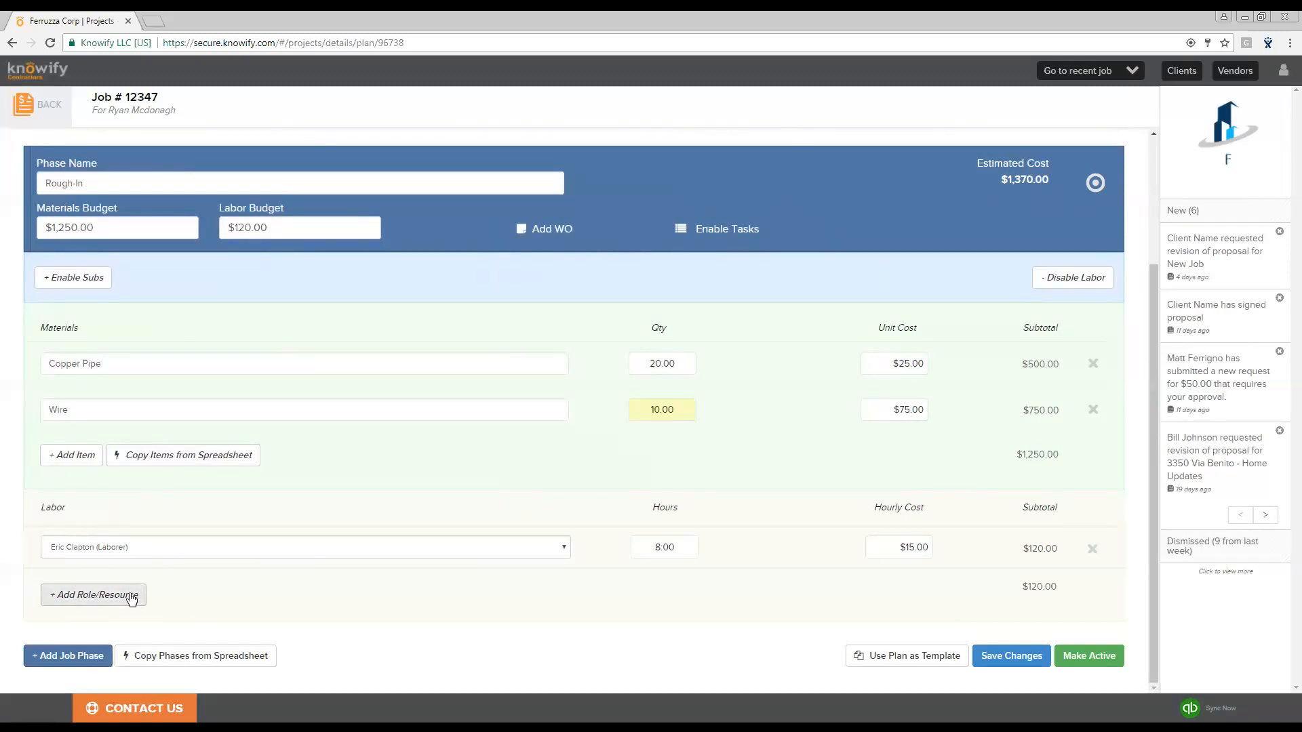
# - Add a second labor row for the Foreman role with 12 hours
pyautogui.click(132, 595)
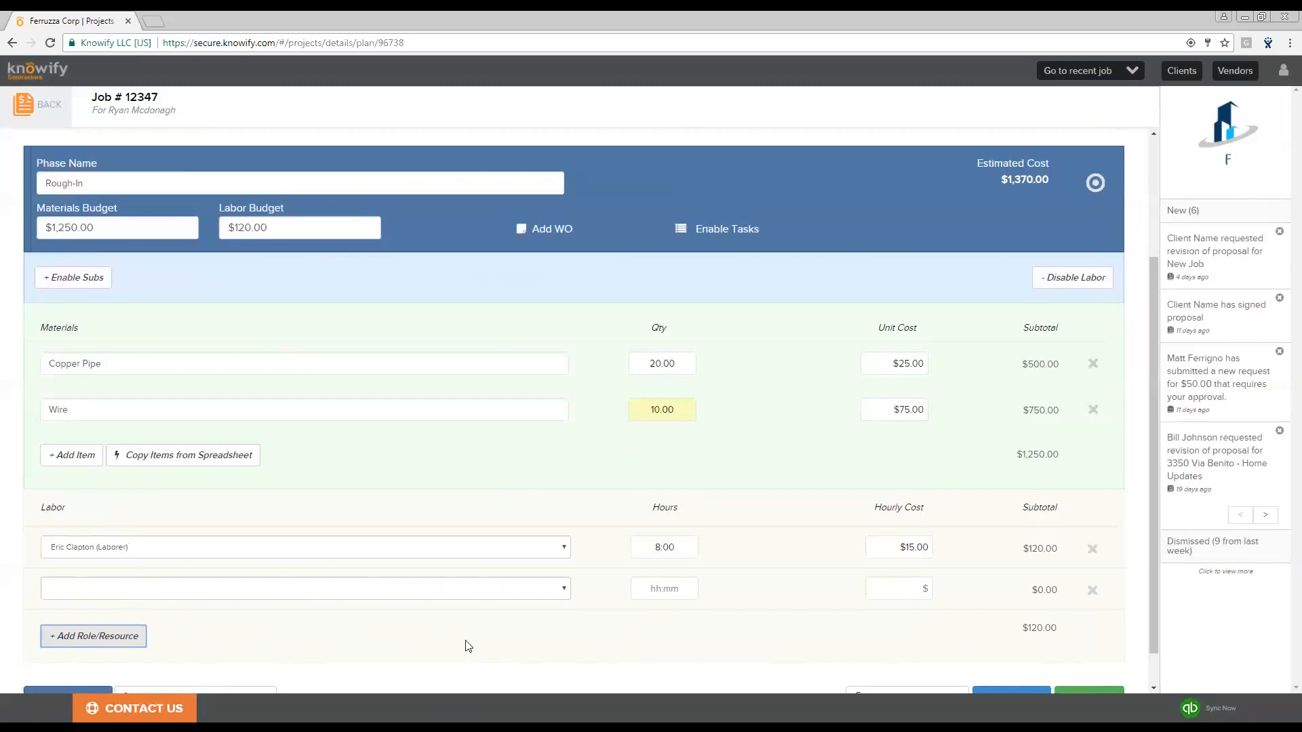
pyautogui.click(454, 591)
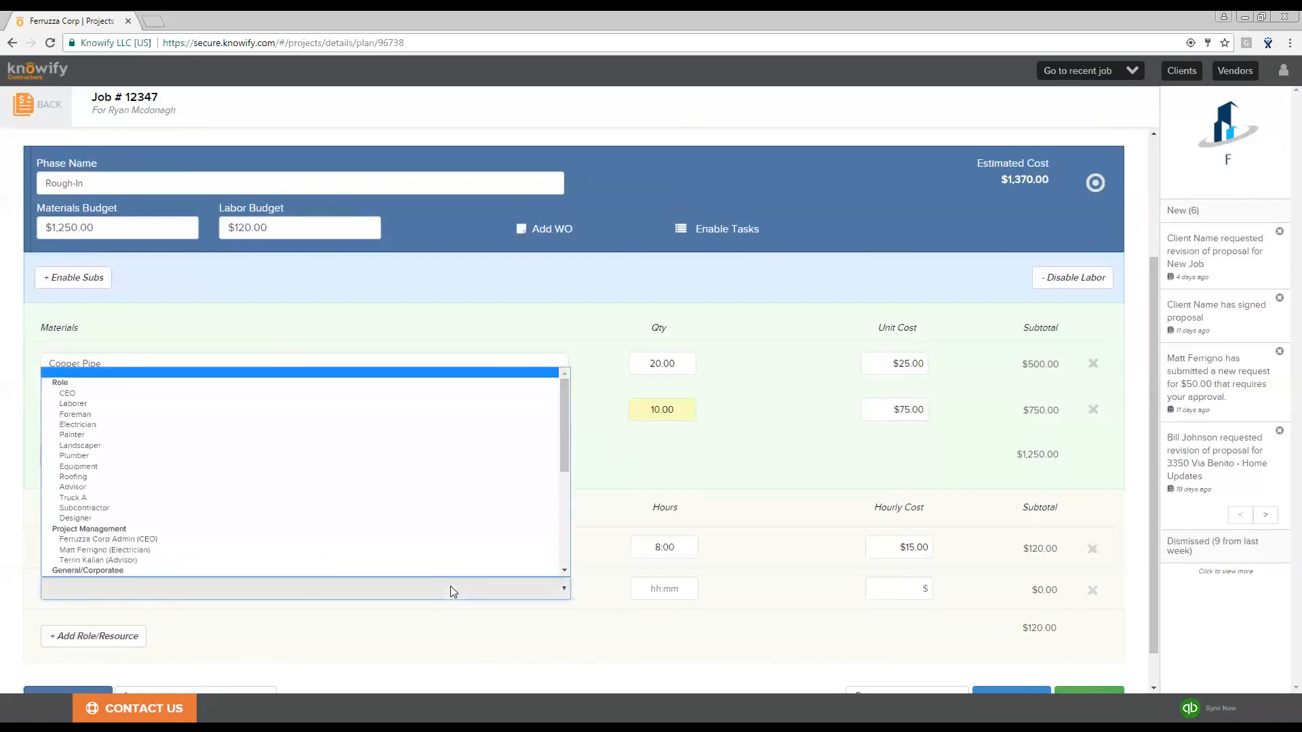
pyautogui.click(273, 411)
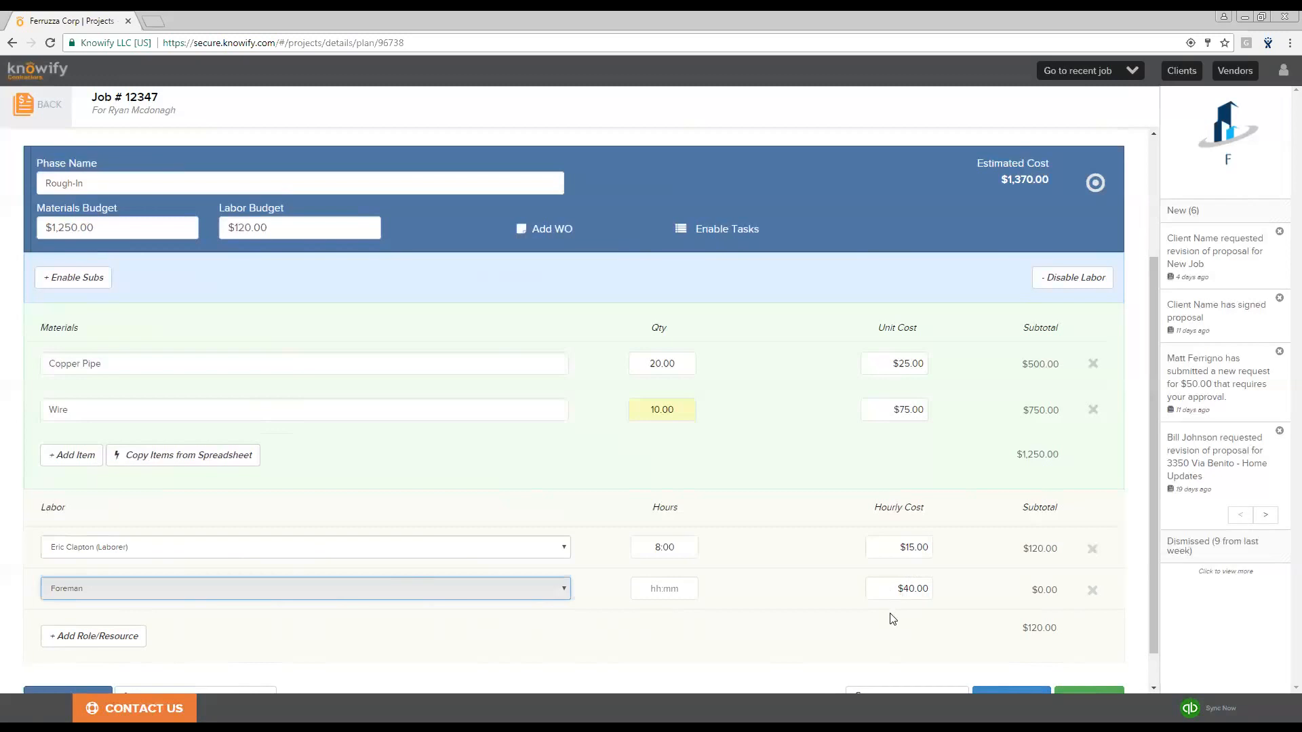
pyautogui.click(656, 595)
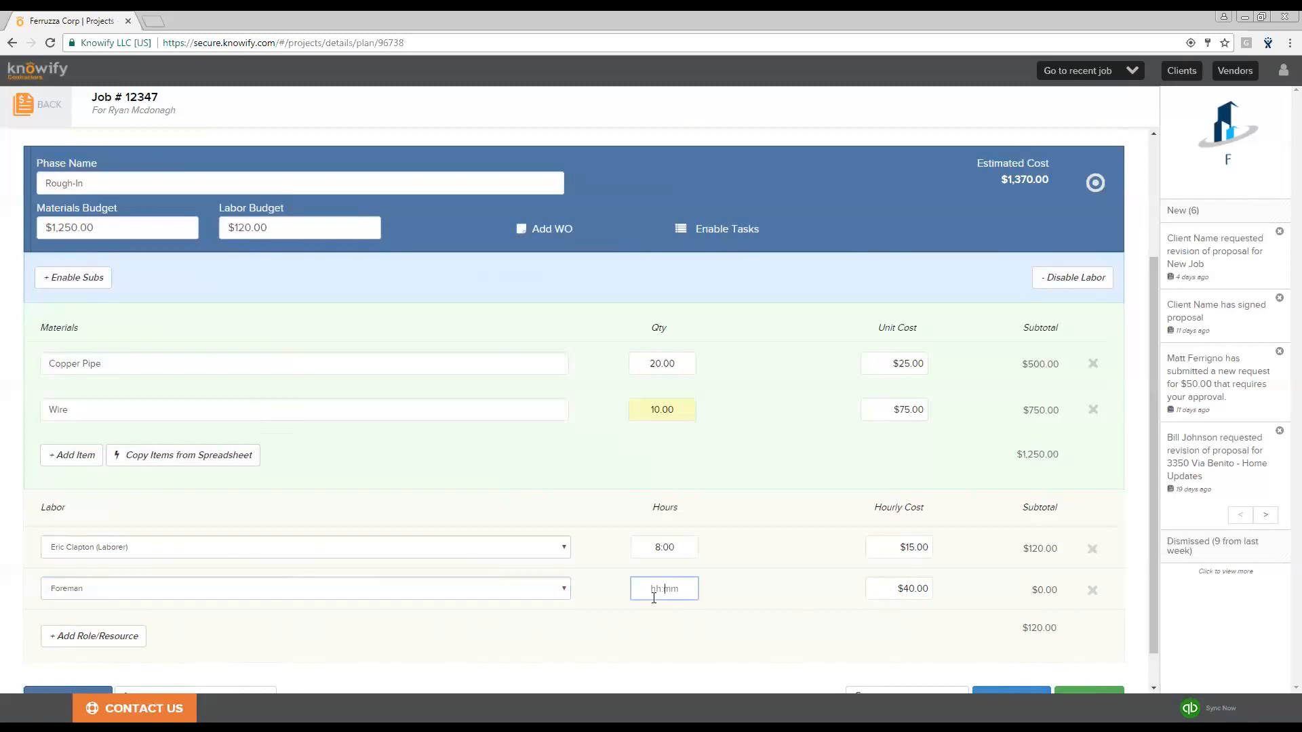
pyautogui.write('12')
pyautogui.click(785, 591)
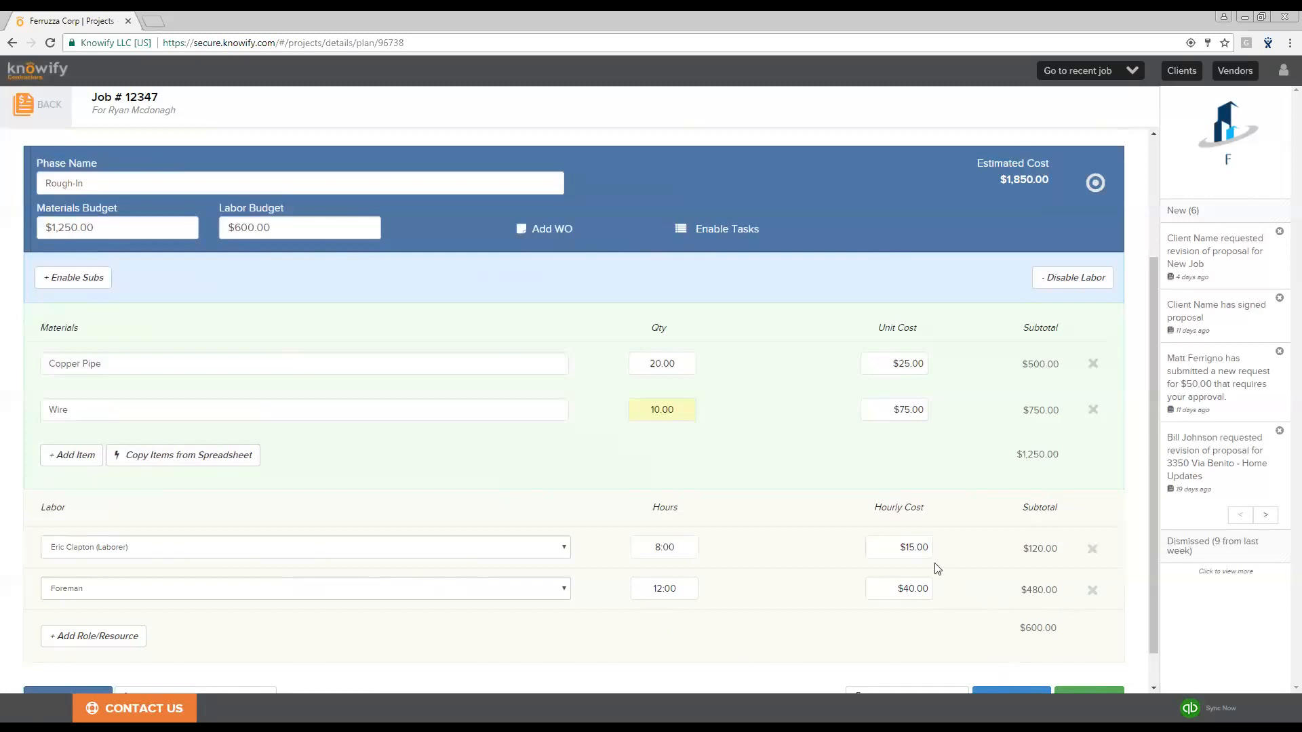
# - Add a new job phase named Framing from the catalog and enable labor for it
pyautogui.scroll(-1, 719, 509)
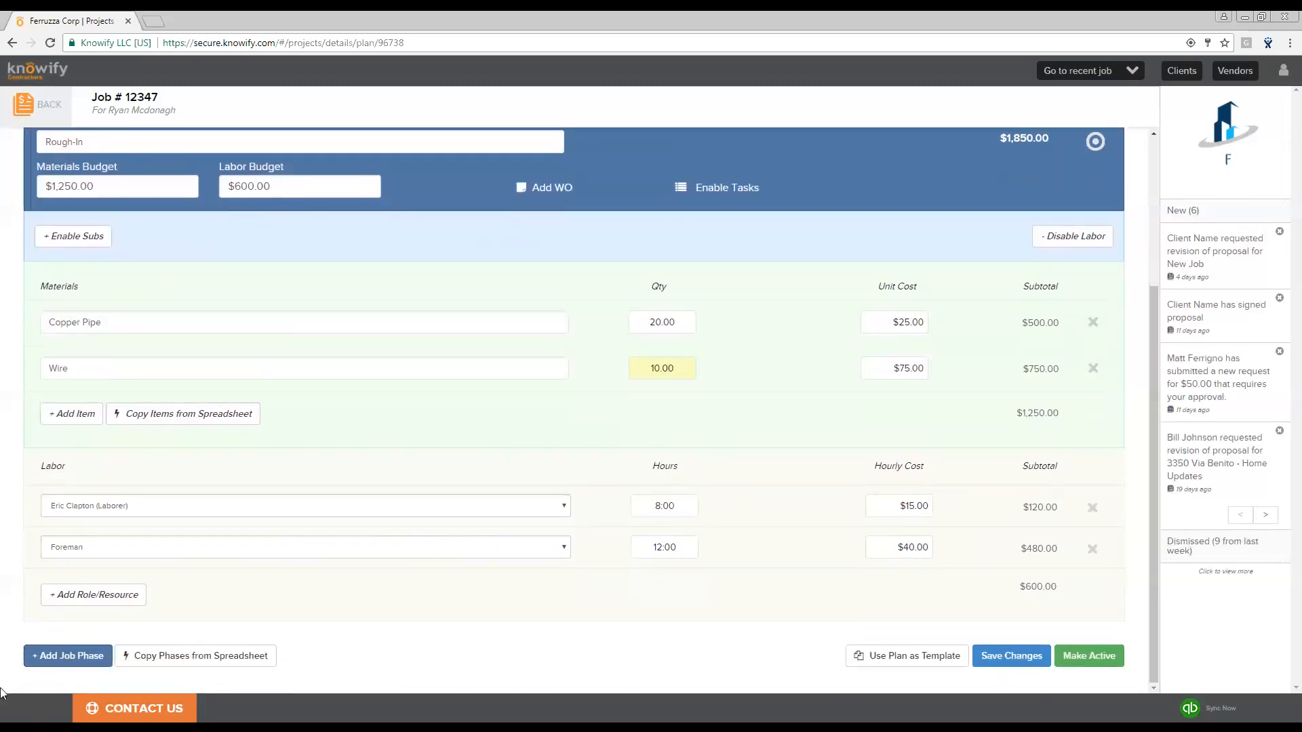
pyautogui.click(62, 657)
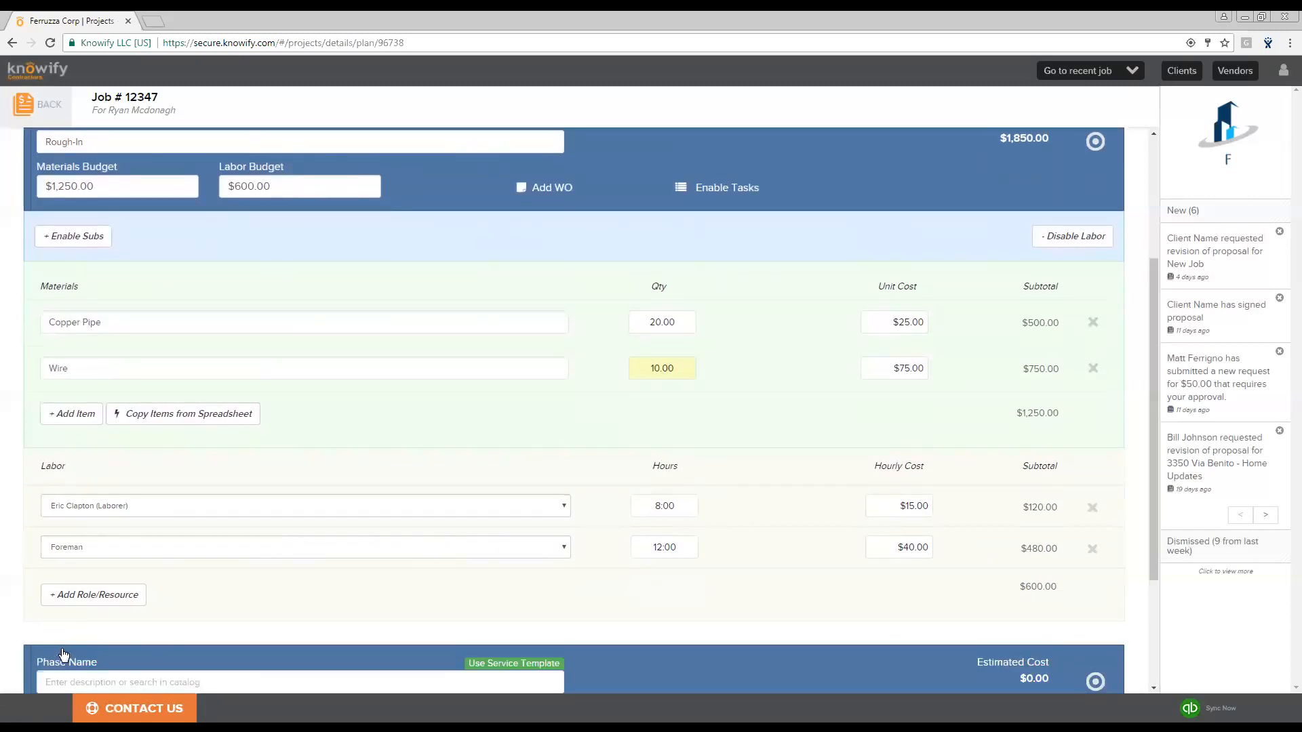
pyautogui.scroll(-2, 454, 480)
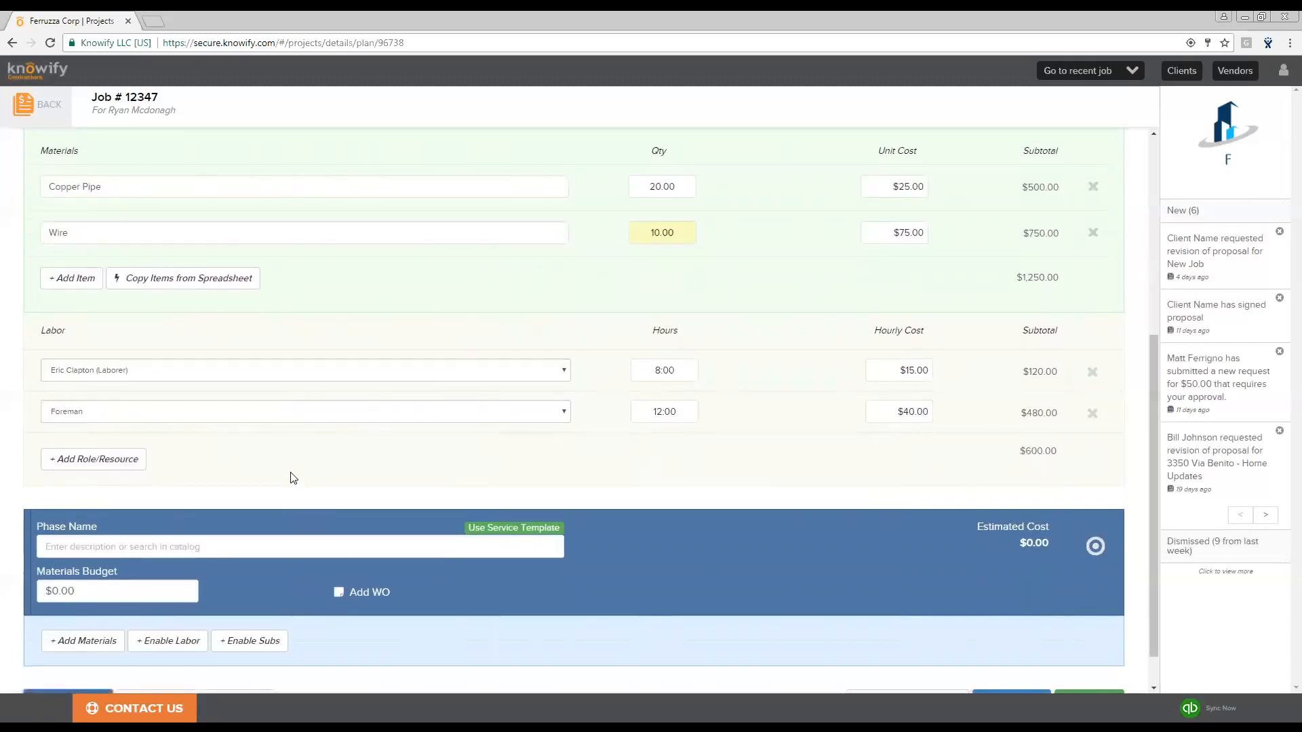
pyautogui.click(146, 547)
pyautogui.write('Framing')
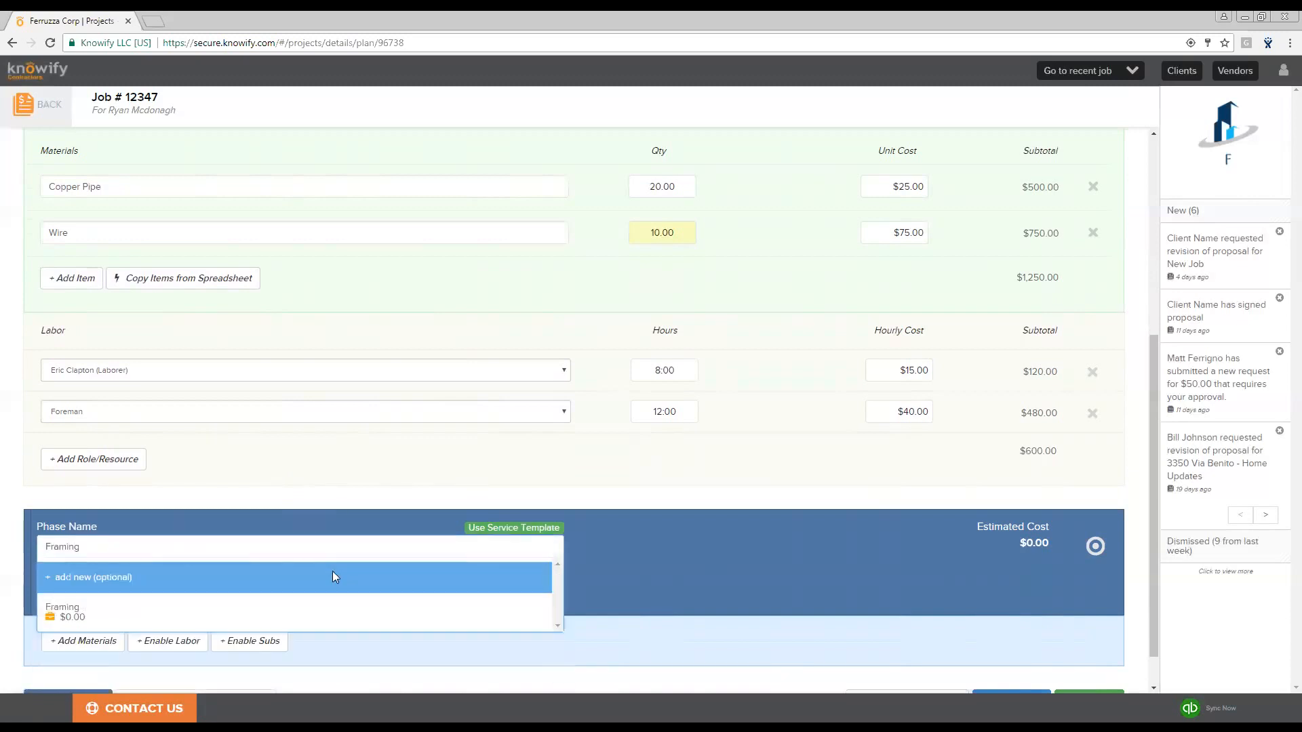
pyautogui.click(215, 617)
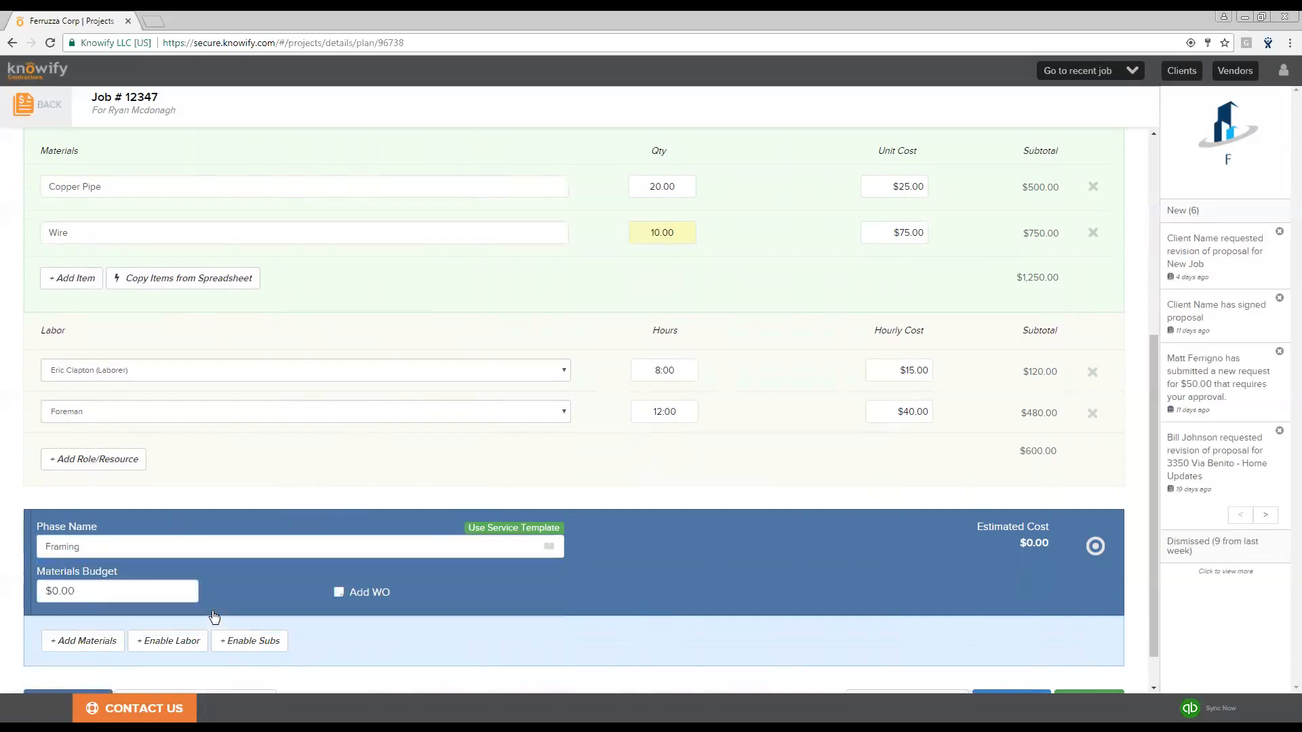
pyautogui.click(178, 643)
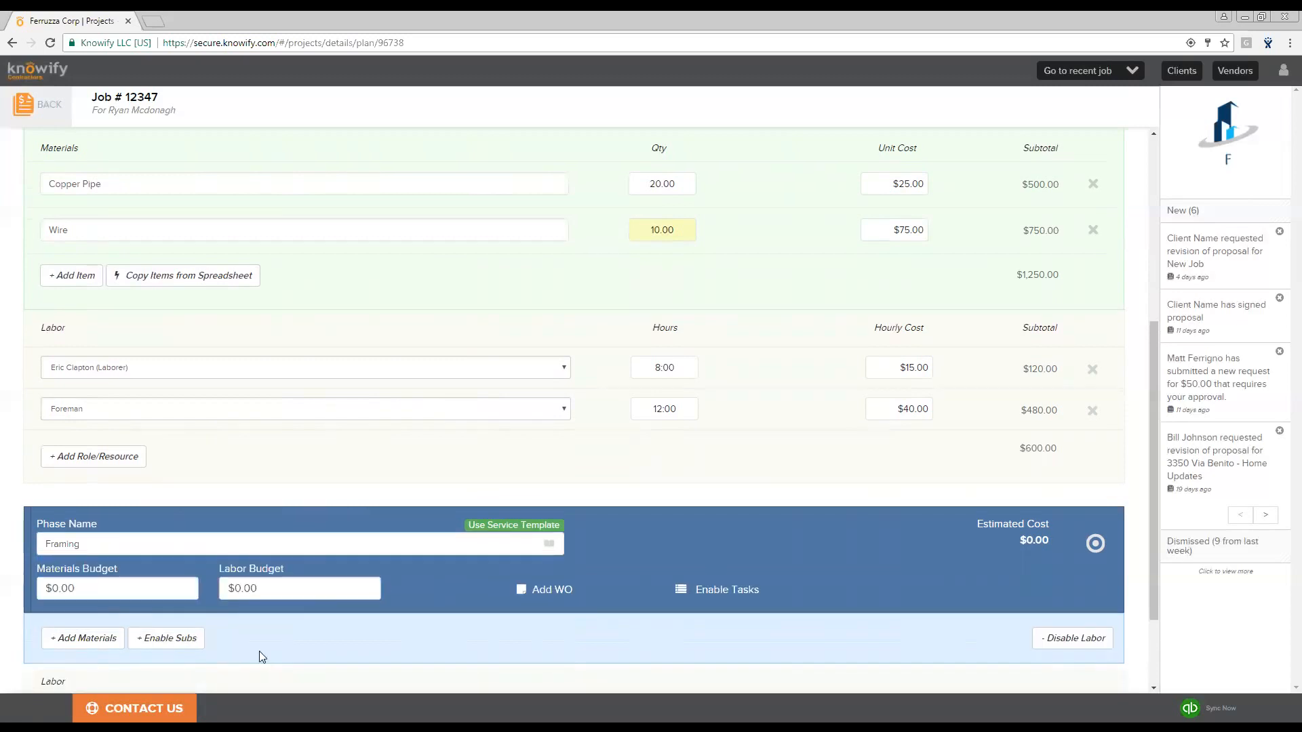
# - Set the Framing phase's materials budget to $2,000 and labor budget to $2,000
pyautogui.scroll(-2, 262, 657)
pyautogui.click(119, 472)
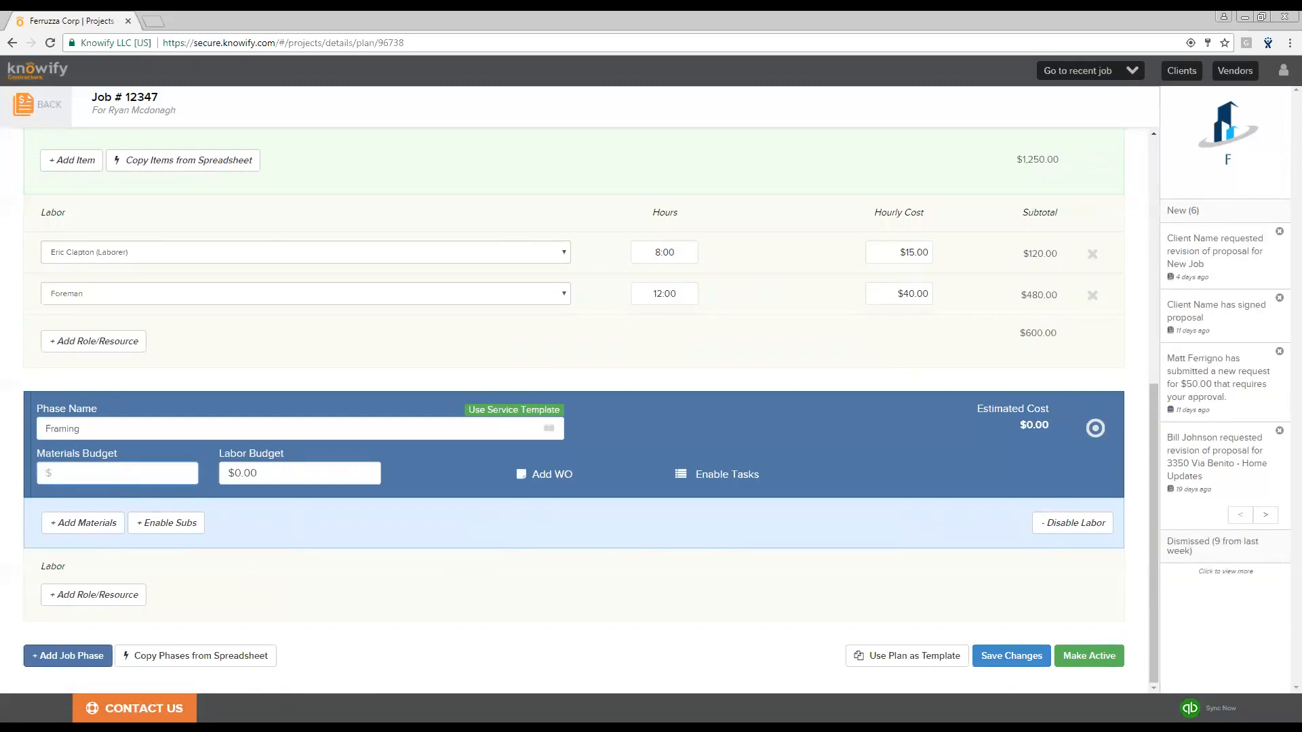
pyautogui.write('2000')
pyautogui.press('Tab')
pyautogui.write('2000')
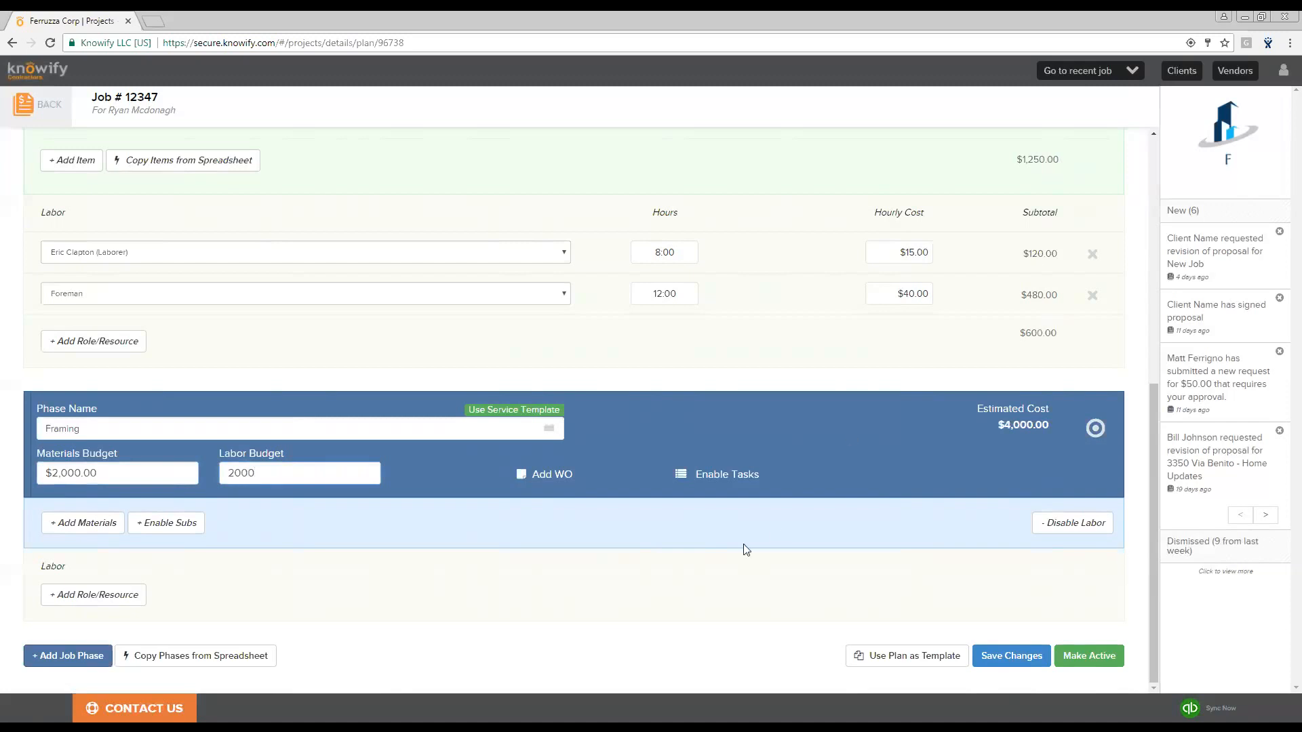
pyautogui.click(660, 510)
# - Add another job phase named Masonry and enable labor for it
pyautogui.click(78, 656)
pyautogui.scroll(-2, 116, 630)
pyautogui.click(175, 546)
pyautogui.write('Masonry')
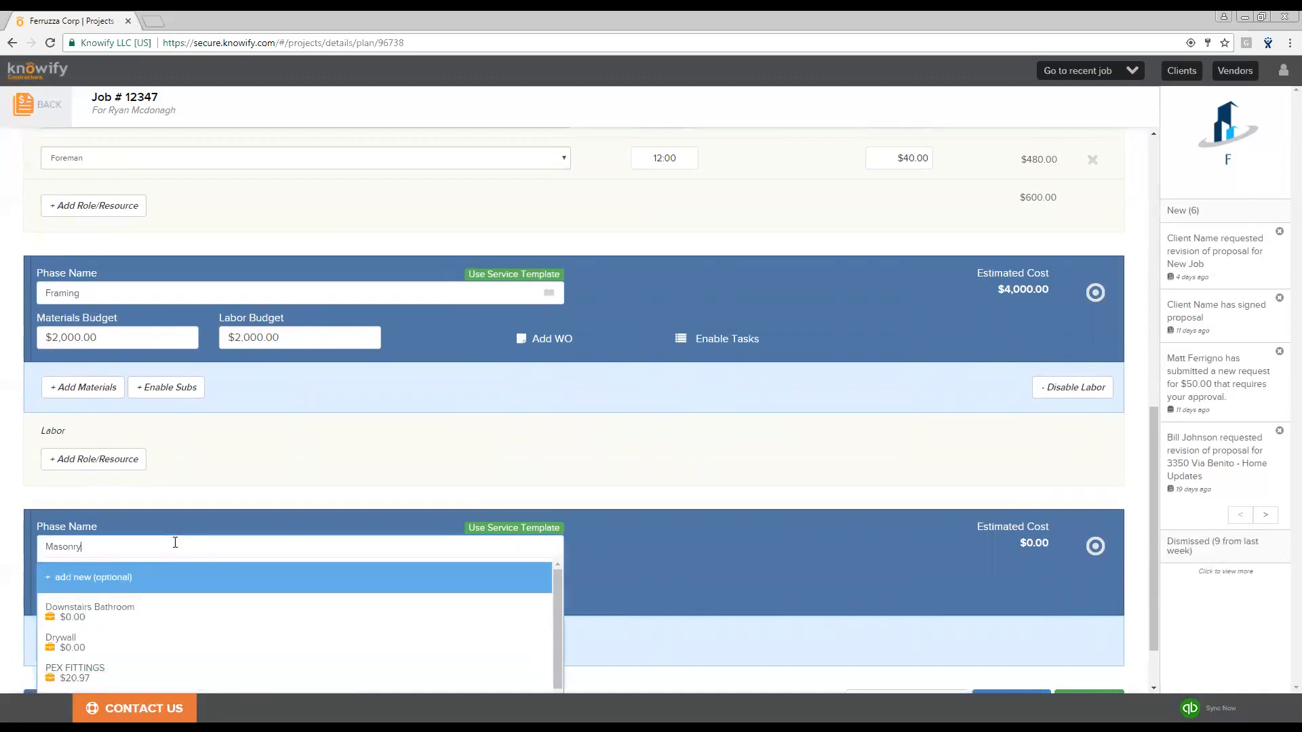
pyautogui.click(234, 495)
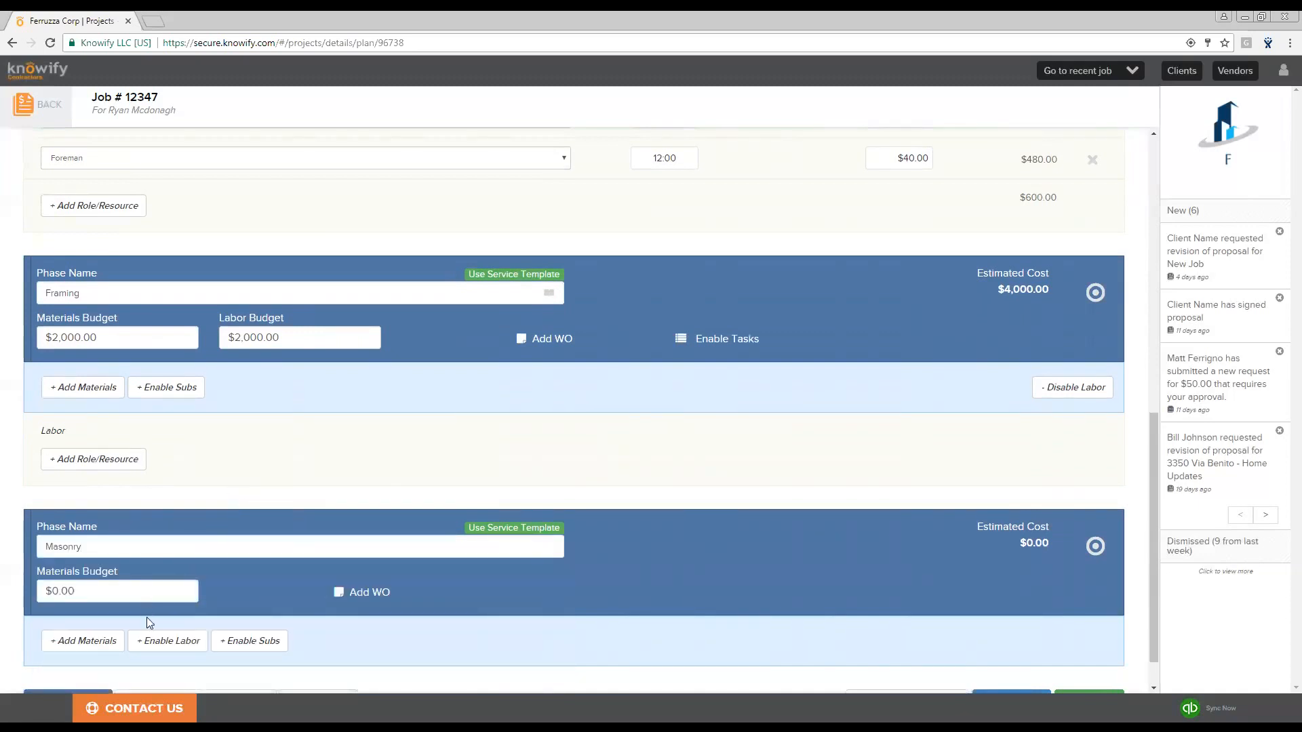
pyautogui.click(158, 641)
# - Set the Masonry phase's materials budget to $5,000 and labor budget to $2,500
pyautogui.click(131, 590)
pyautogui.write('5,00')
pyautogui.write('00')
pyautogui.press('Tab')
pyautogui.write('2500')
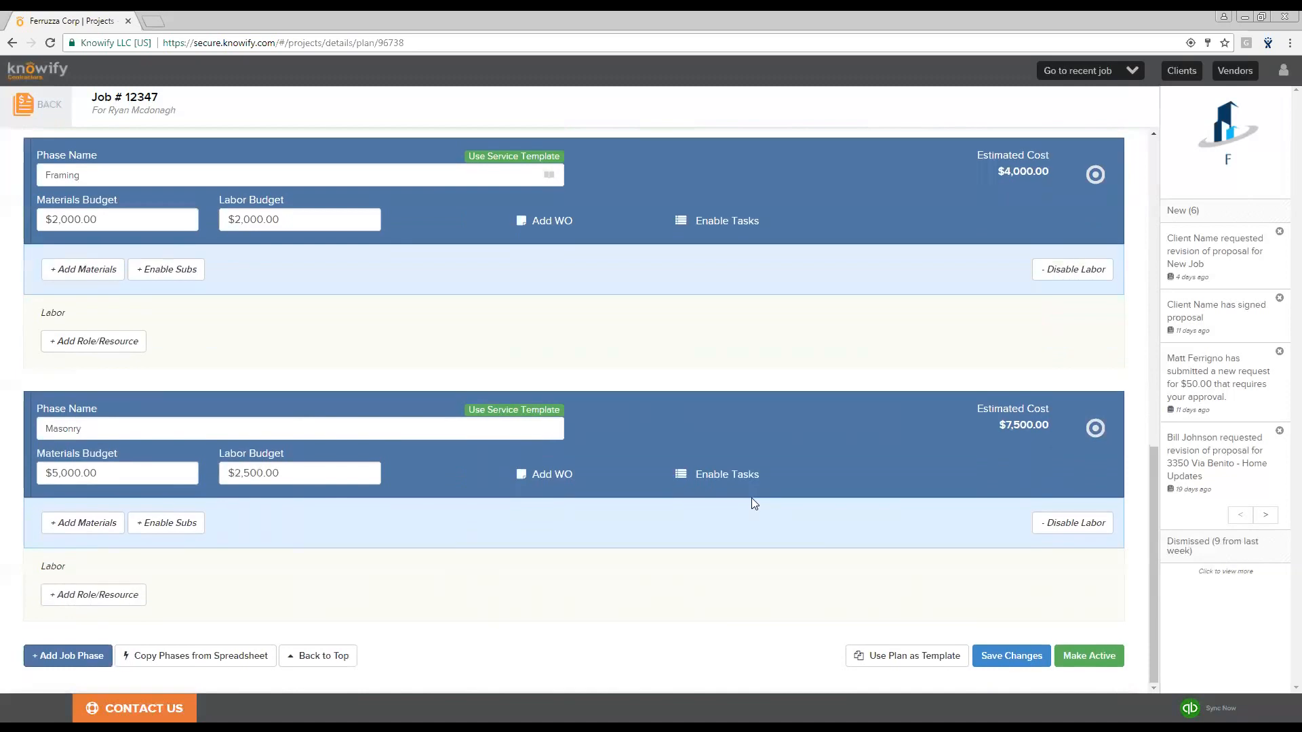
# - Save the plan changes and start a proposal that uses the project plan phases as line items
pyautogui.scroll(-2, 751, 498)
pyautogui.click(1012, 656)
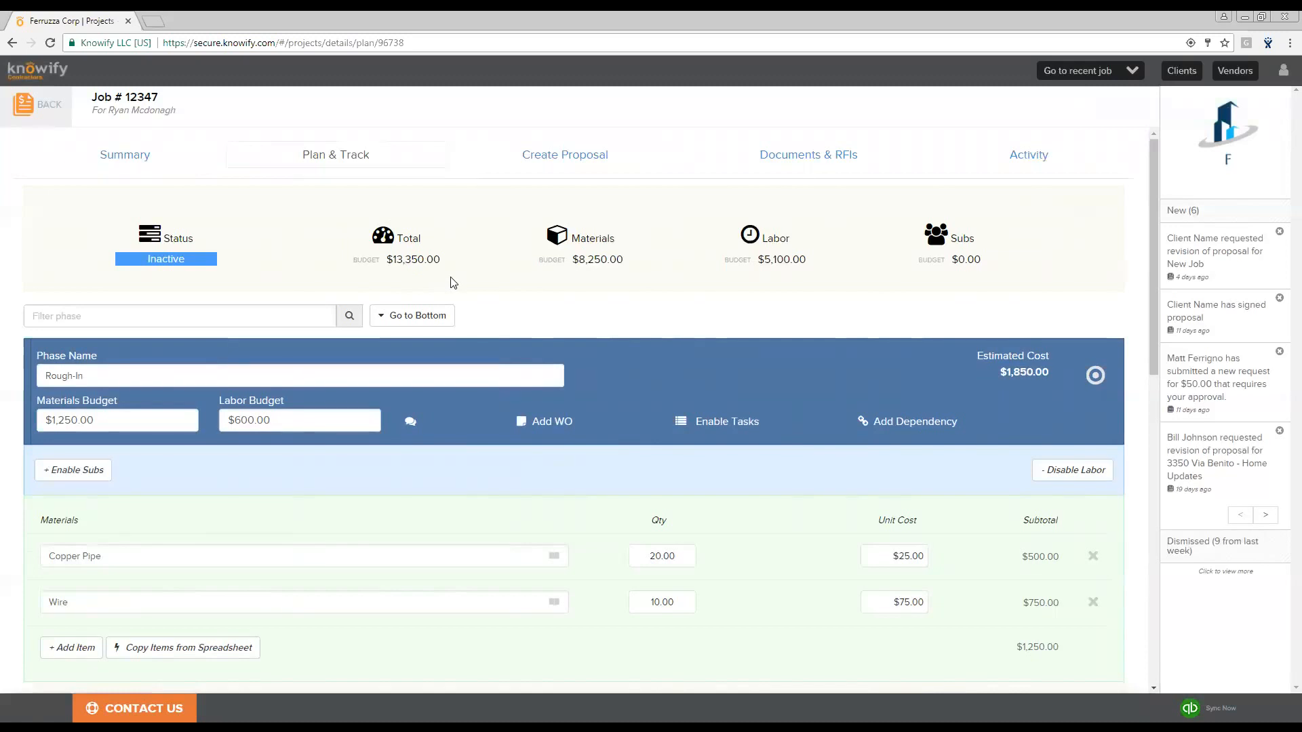
pyautogui.click(580, 156)
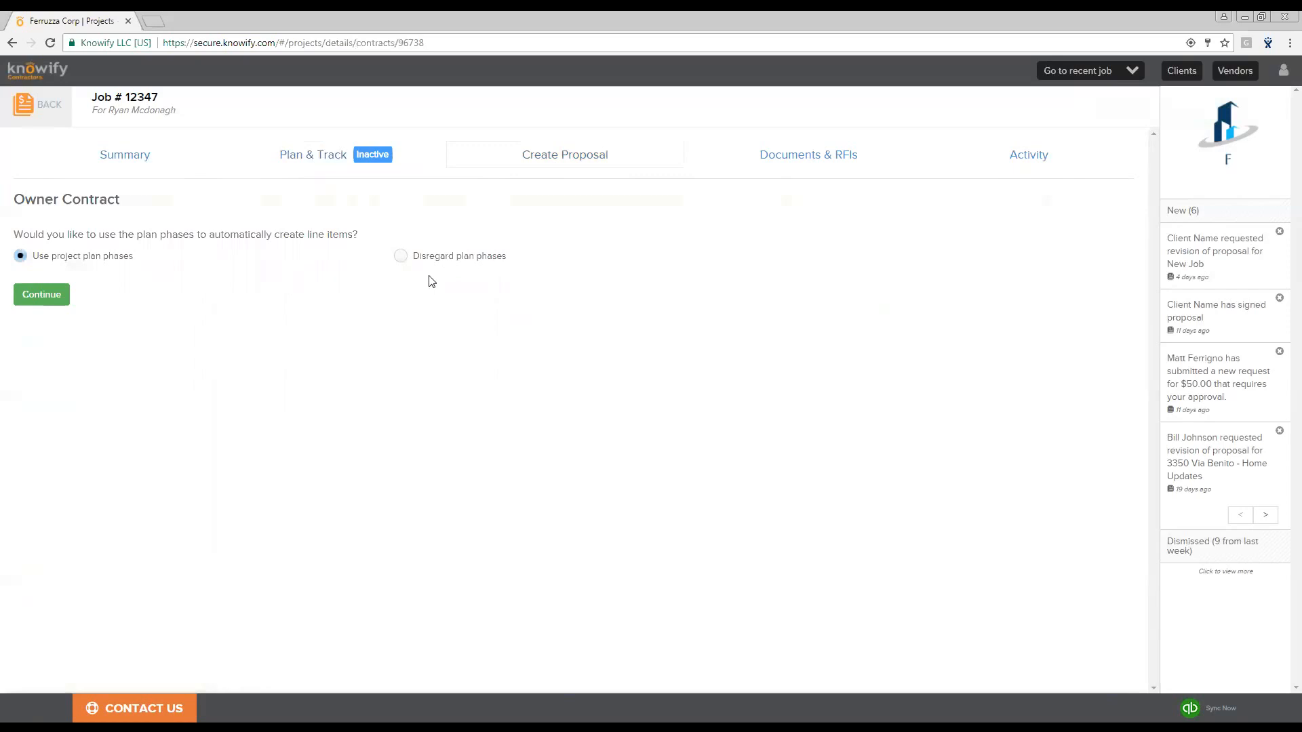
pyautogui.click(48, 298)
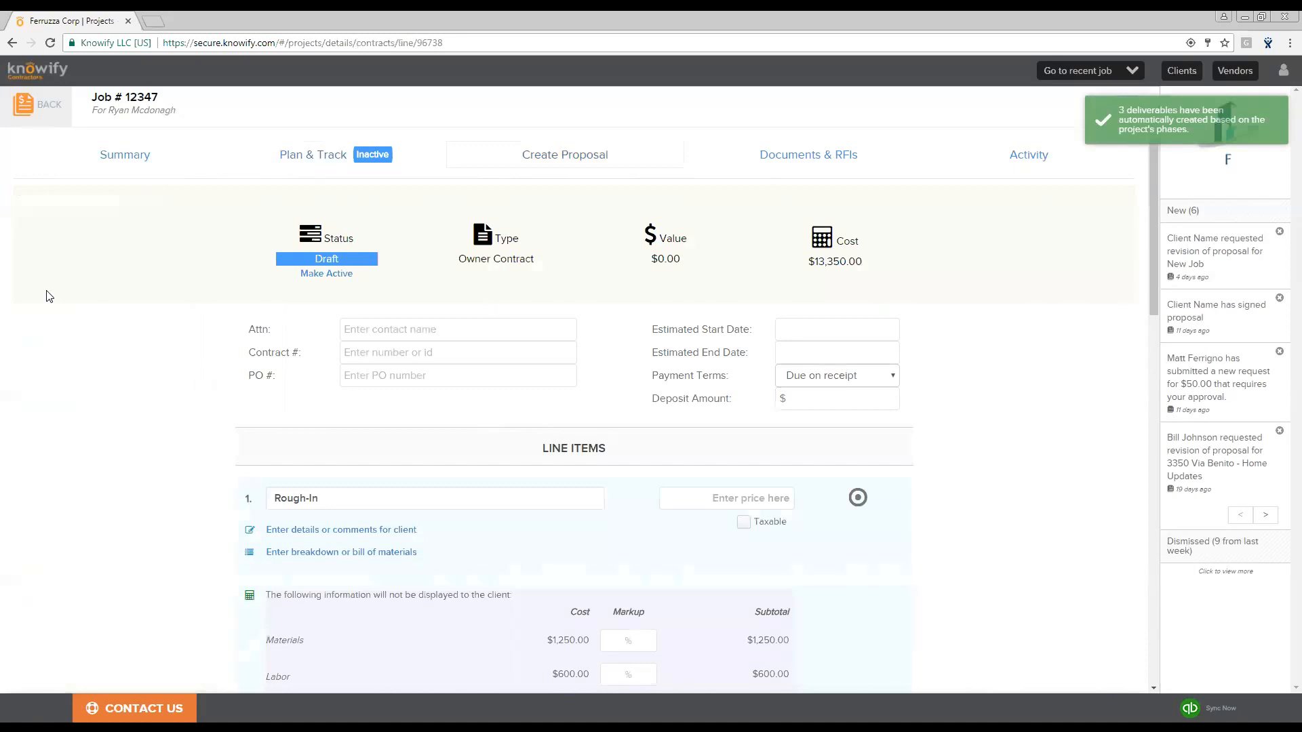
# - Review the proposal's line items and their materials and labor costs
pyautogui.scroll(-2, 408, 480)
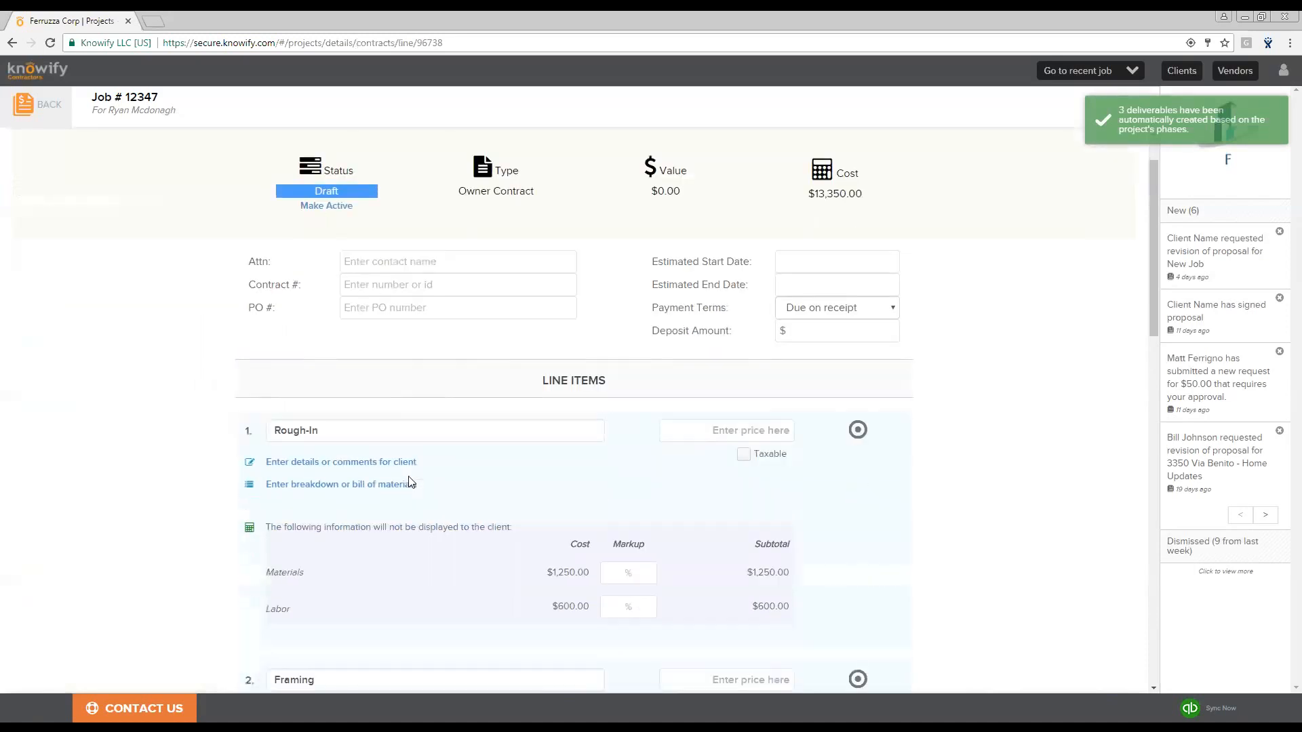
pyautogui.scroll(1, 409, 478)
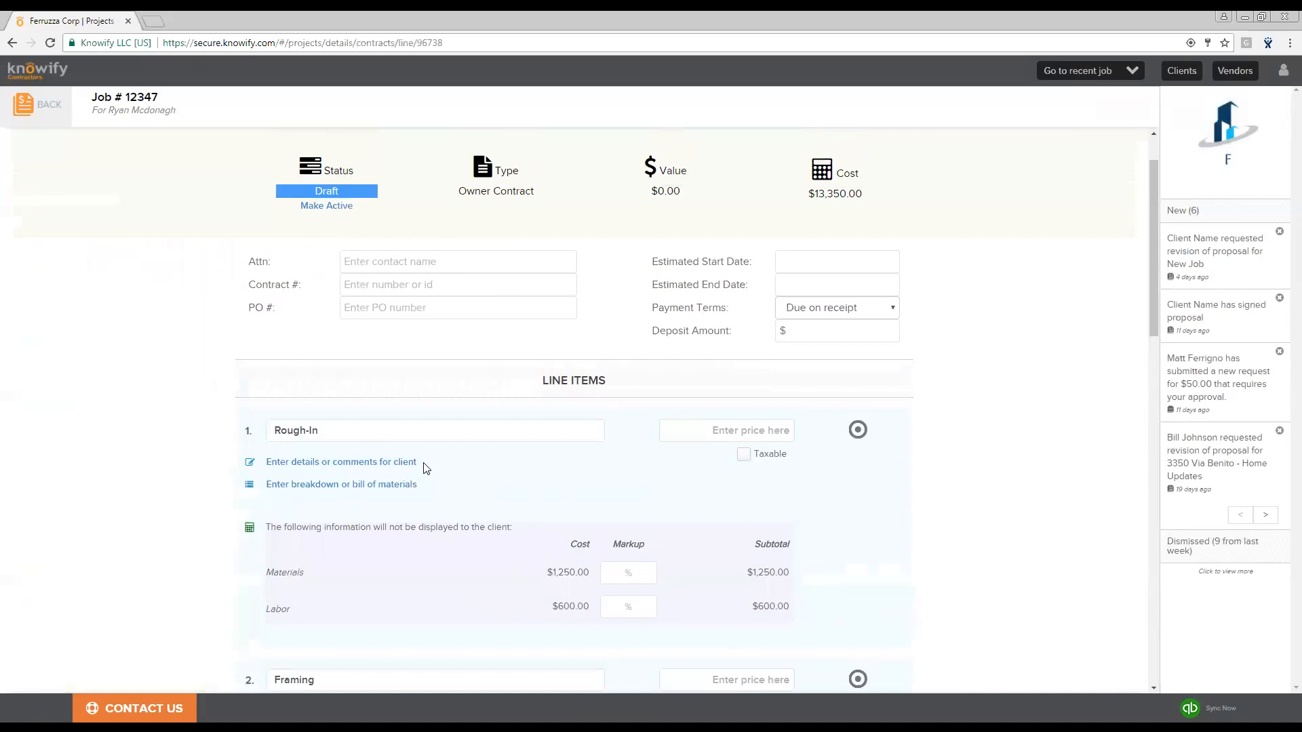
pyautogui.scroll(1, 665, 461)
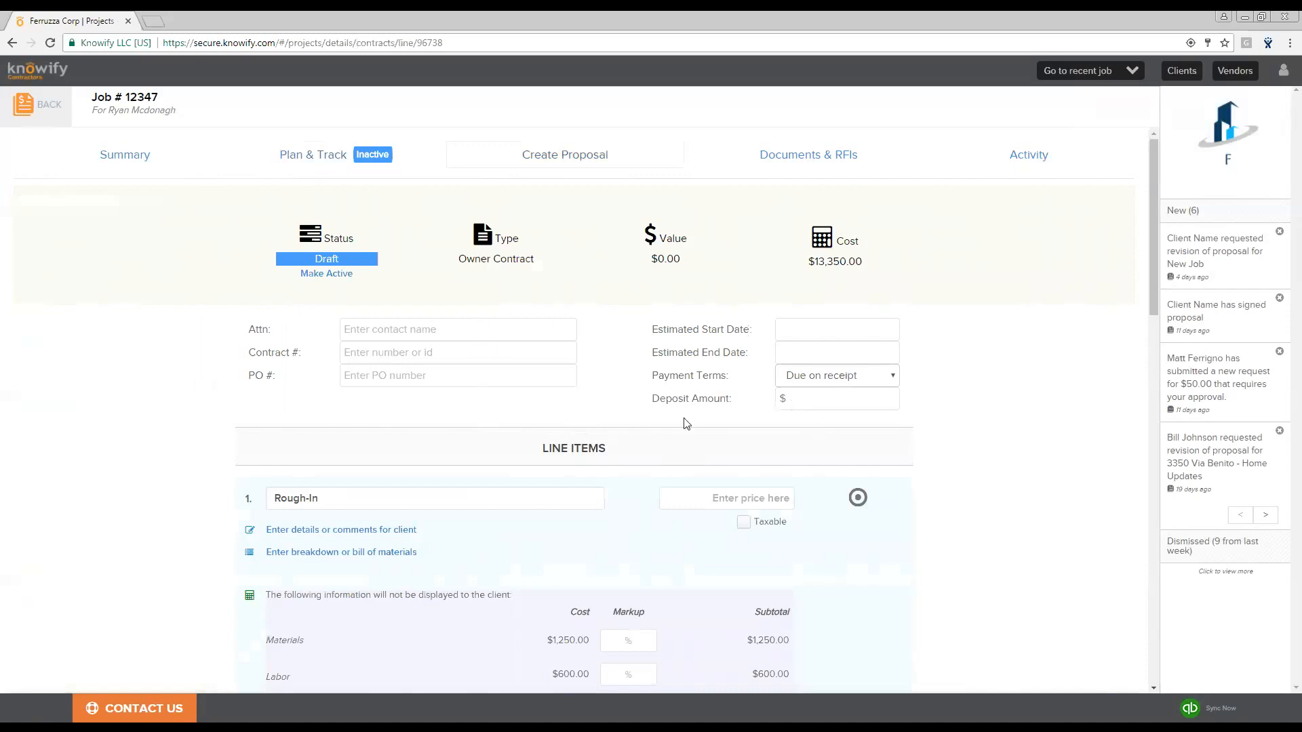
pyautogui.scroll(-1, 687, 424)
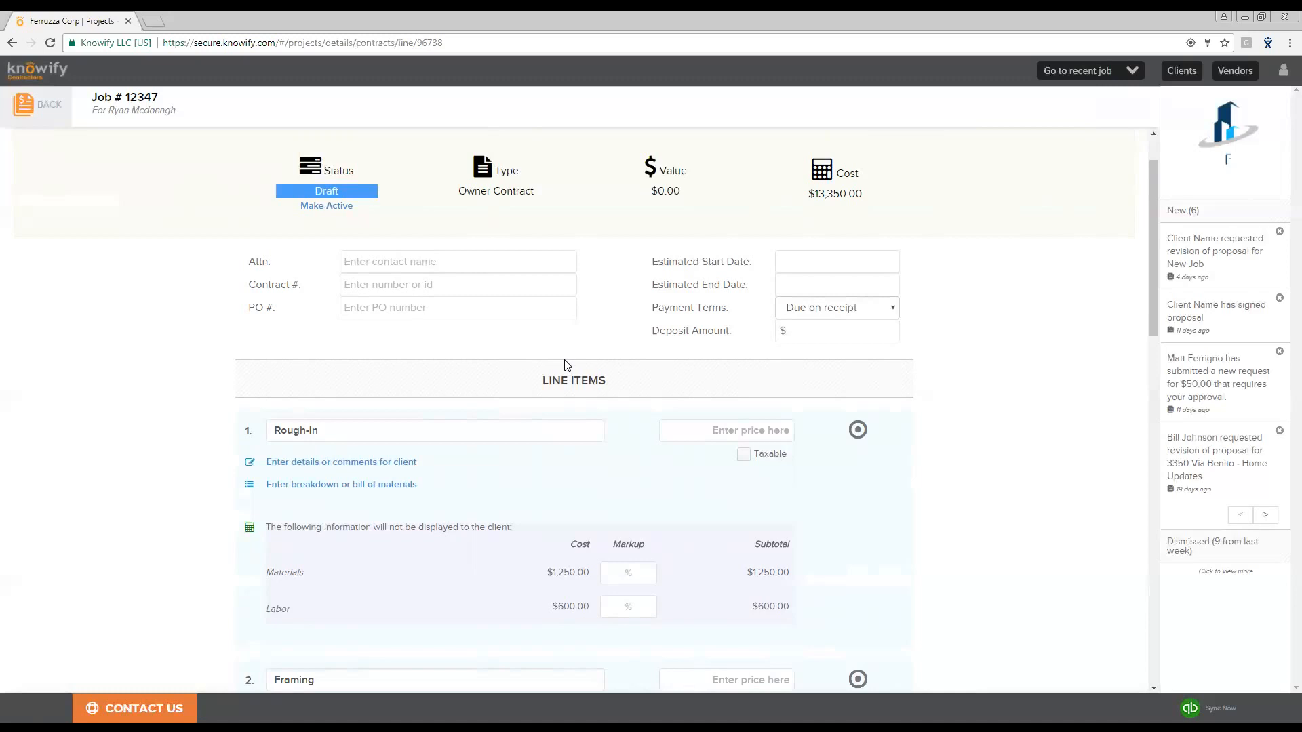
pyautogui.scroll(-2, 559, 373)
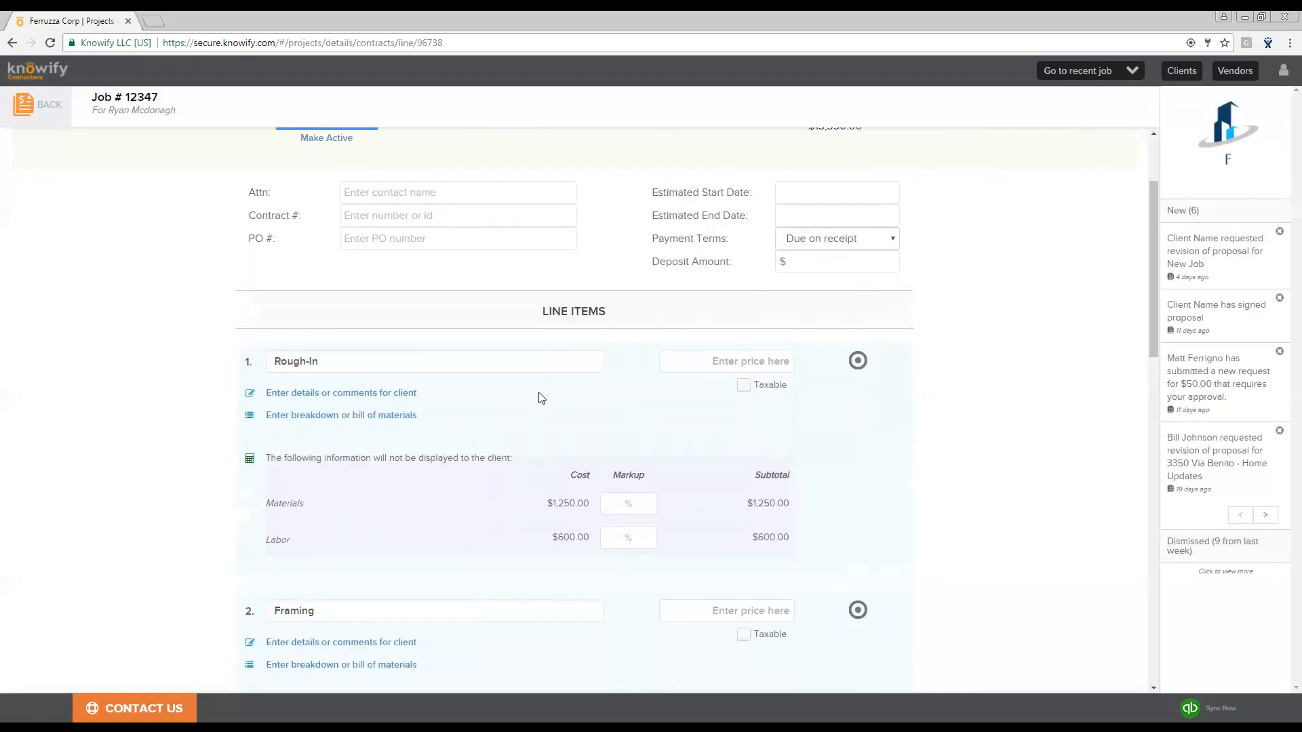
pyautogui.scroll(-3, 441, 275)
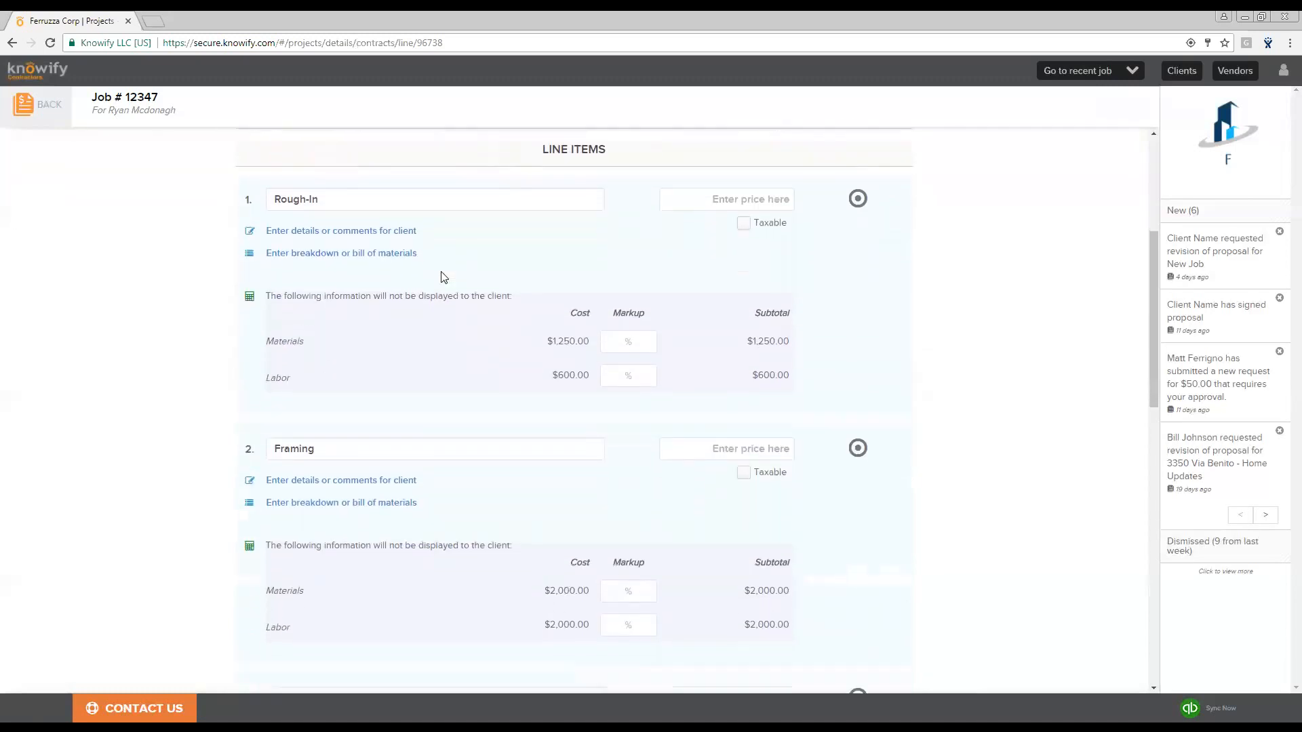
pyautogui.scroll(-2, 440, 260)
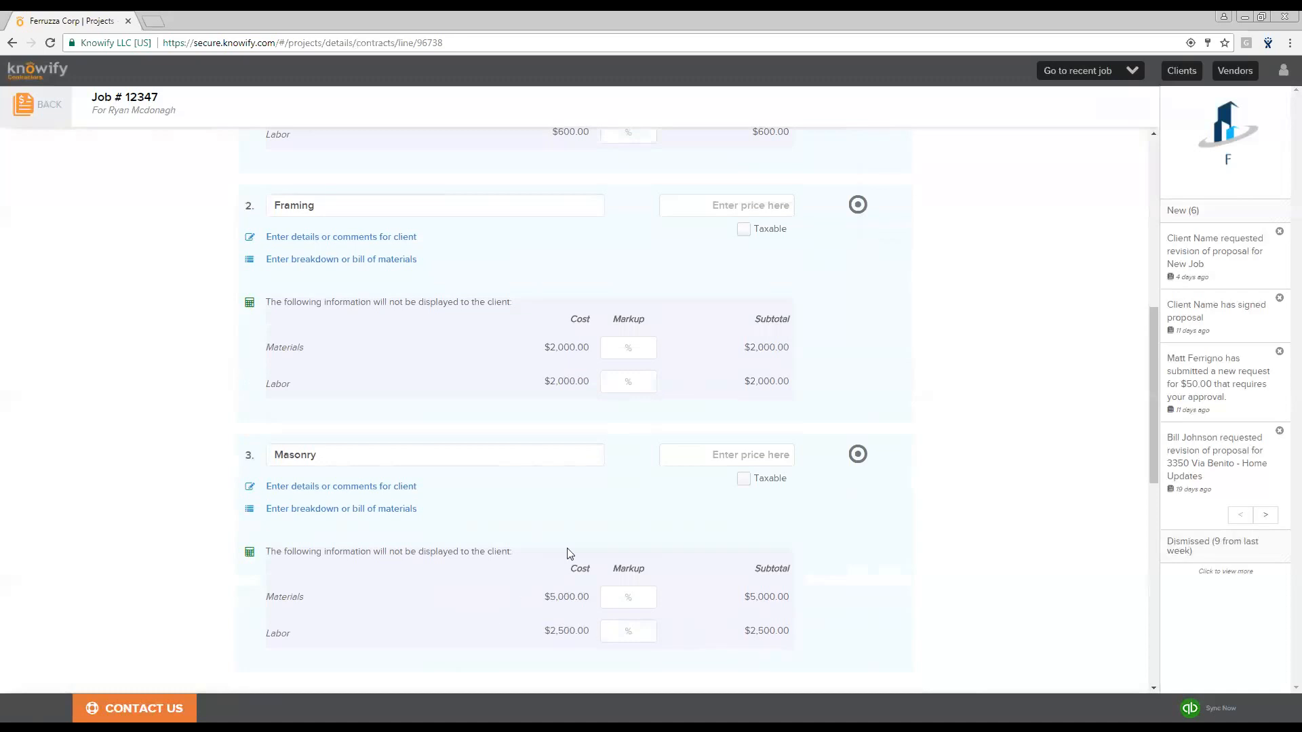
pyautogui.scroll(4, 780, 516)
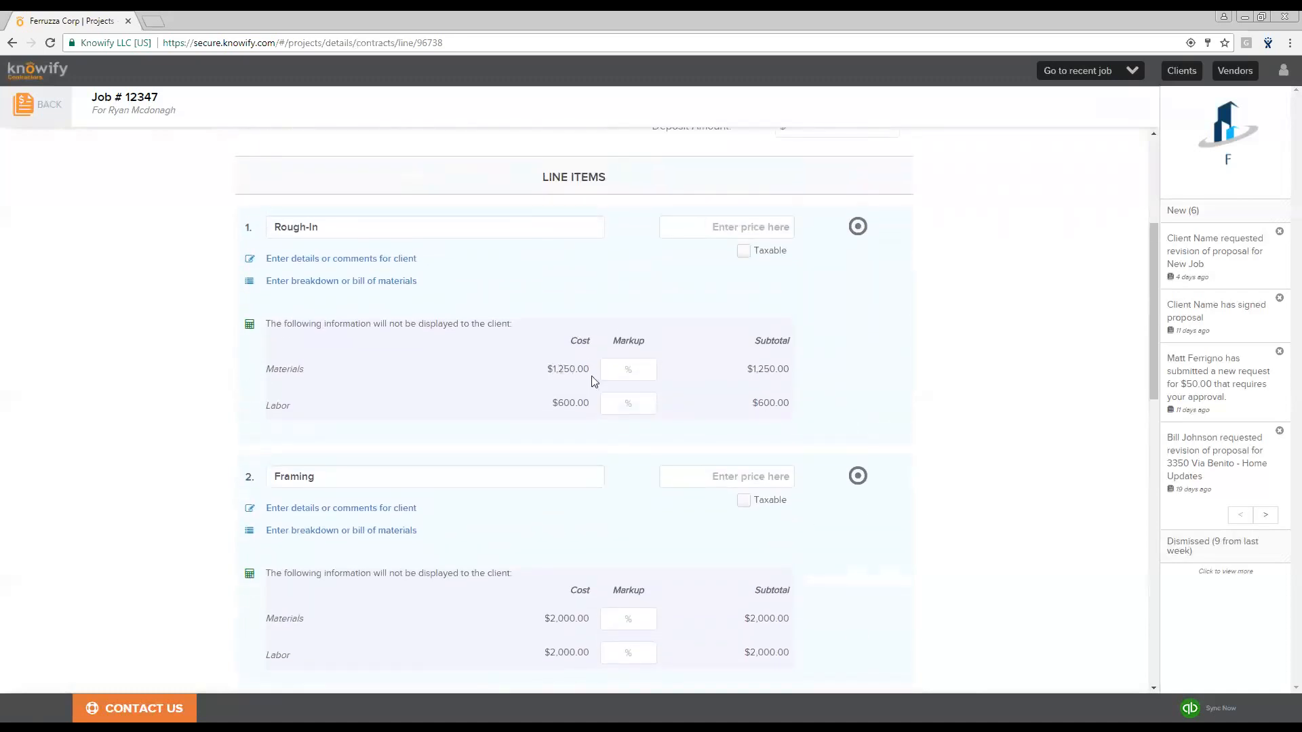
pyautogui.scroll(-1, 574, 455)
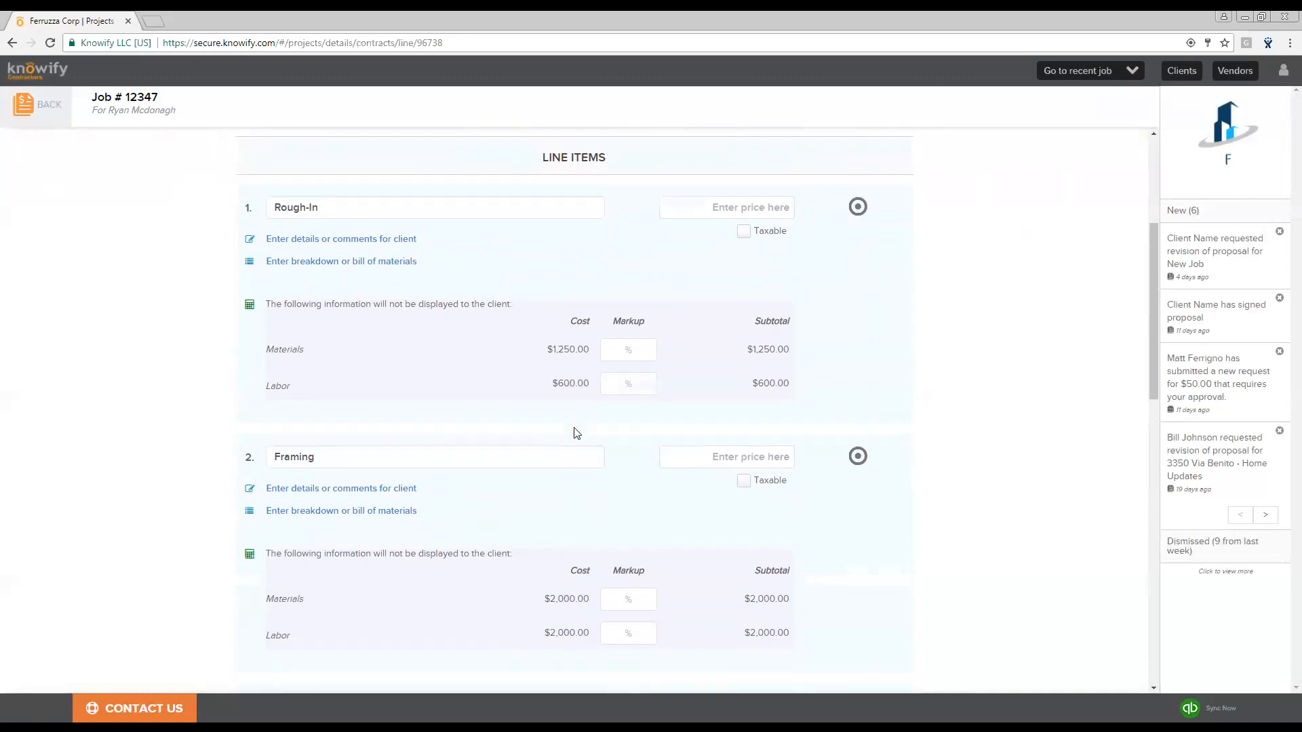
pyautogui.scroll(2, 639, 482)
# - Set the Rough-In line item's markups to 30% for materials and 25% for labor
pyautogui.click(635, 441)
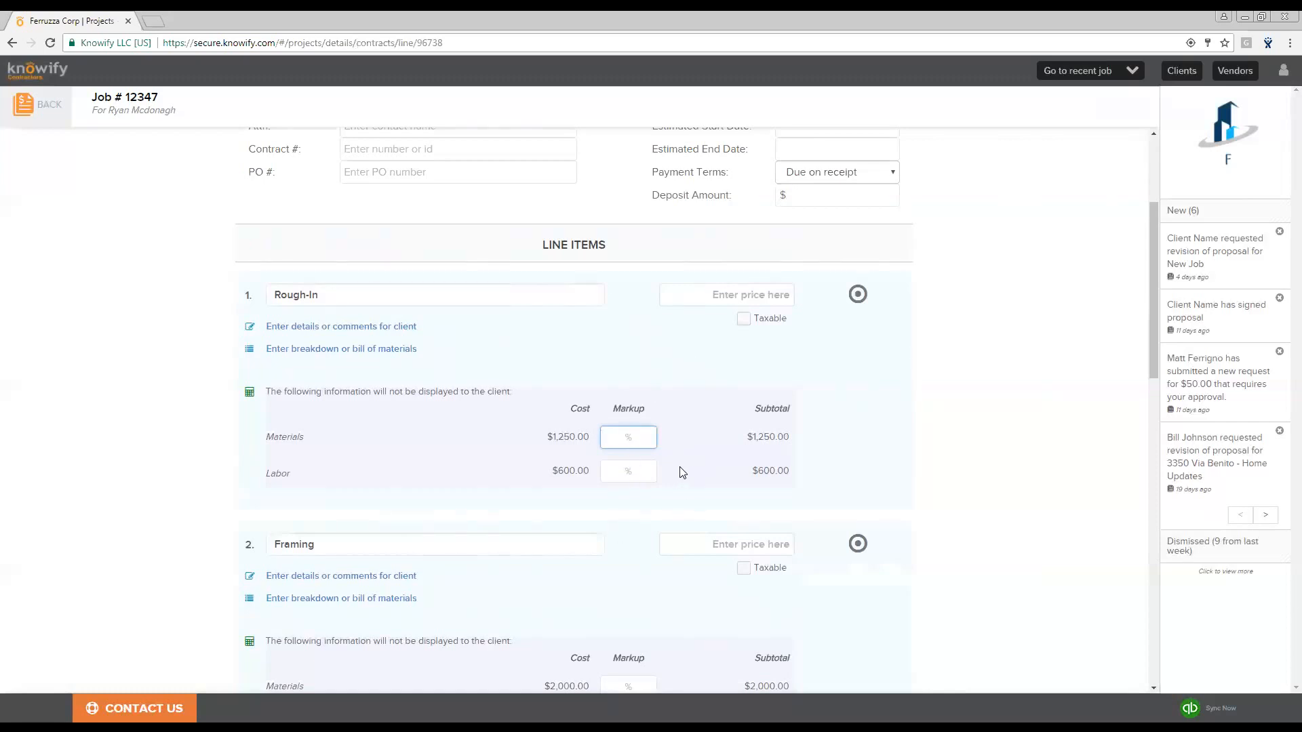
pyautogui.write('30')
pyautogui.click(671, 468)
pyautogui.click(638, 472)
pyautogui.write('25')
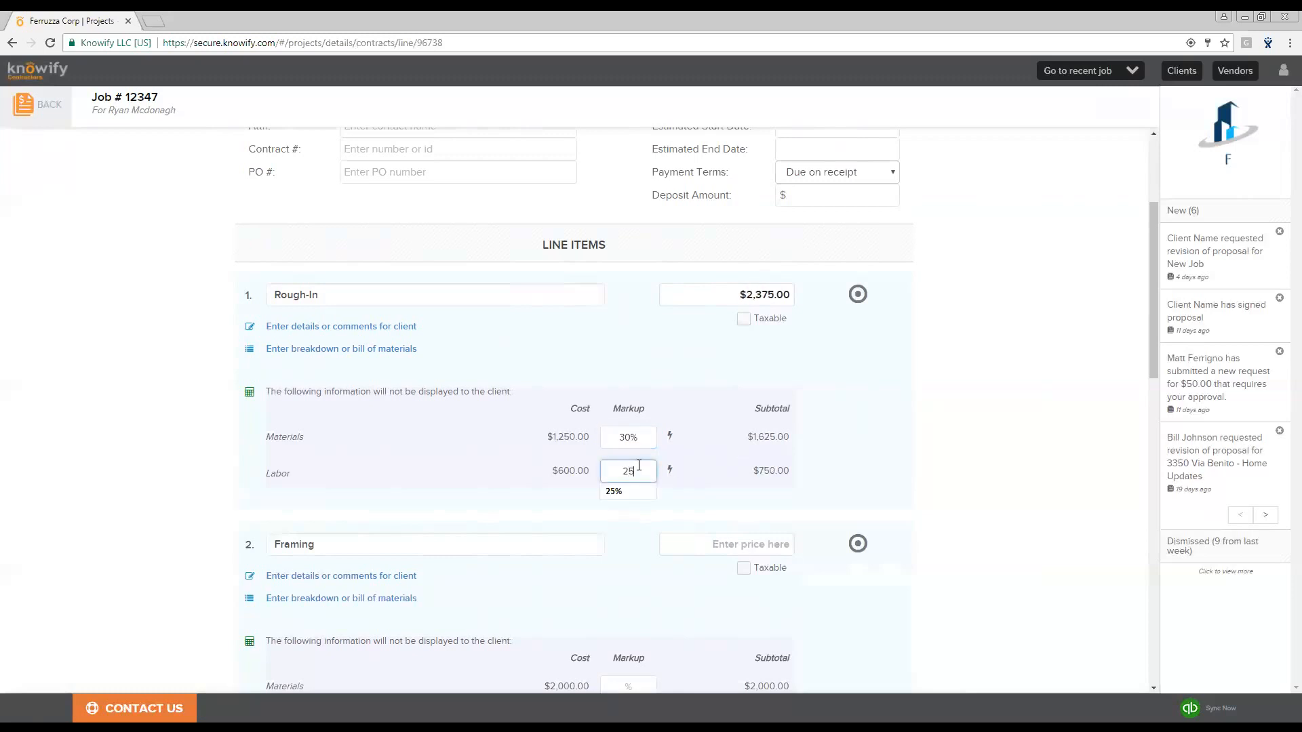
# - Apply the same materials markup to the materials of all line items
pyautogui.click(672, 370)
pyautogui.click(669, 441)
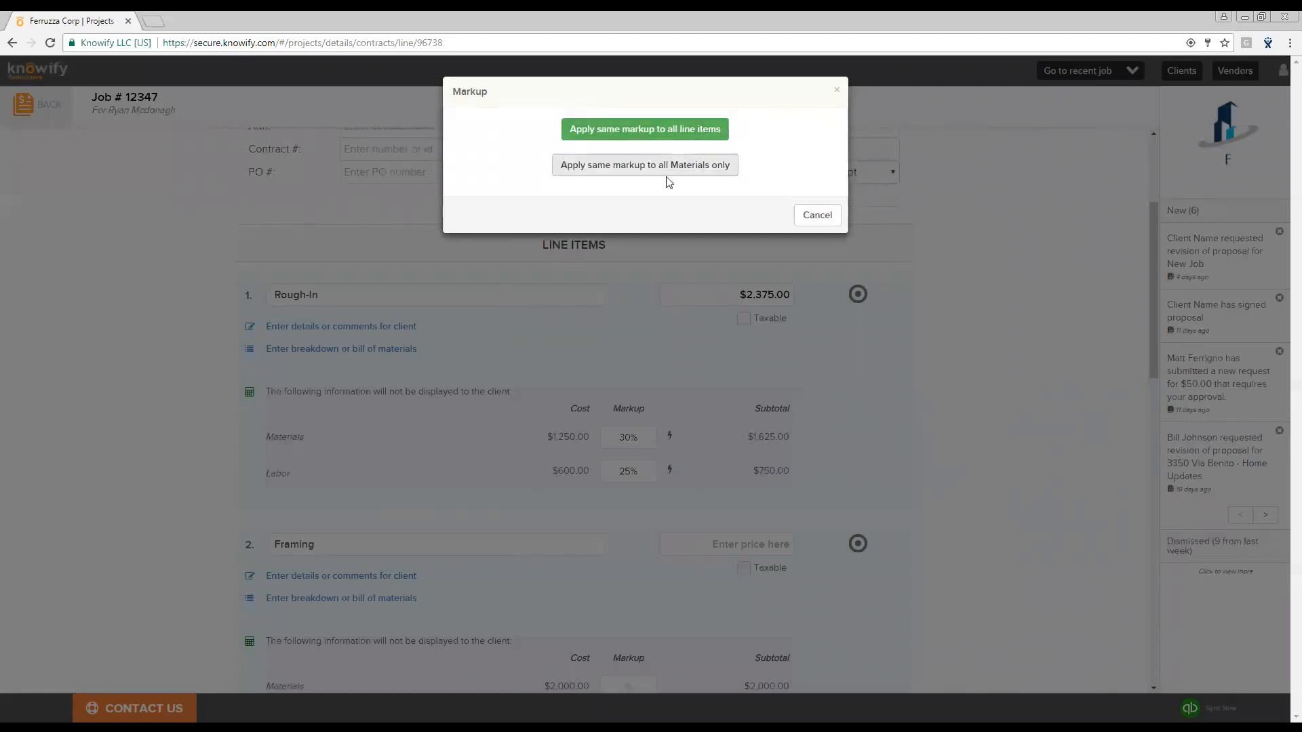
pyautogui.click(700, 176)
# - Set the Rough-In line item's price to $3000
pyautogui.scroll(-2, 712, 521)
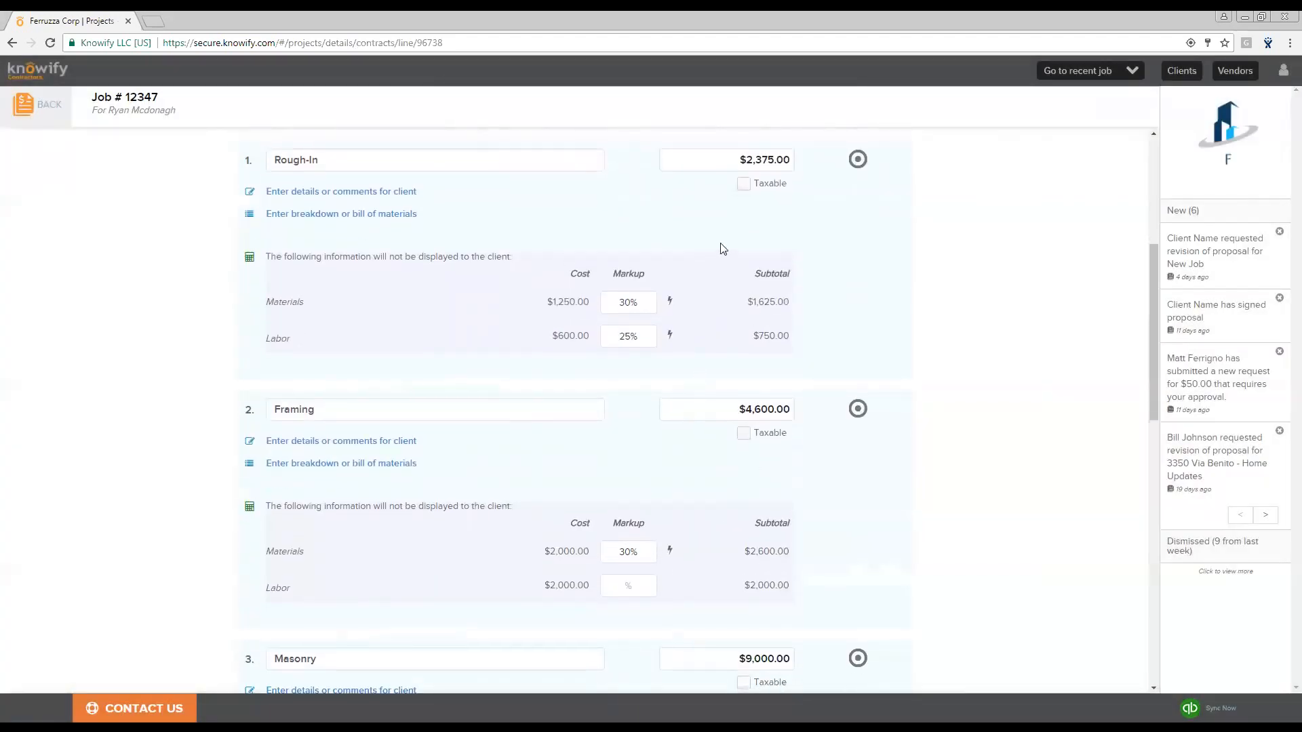
pyautogui.scroll(1, 479, 415)
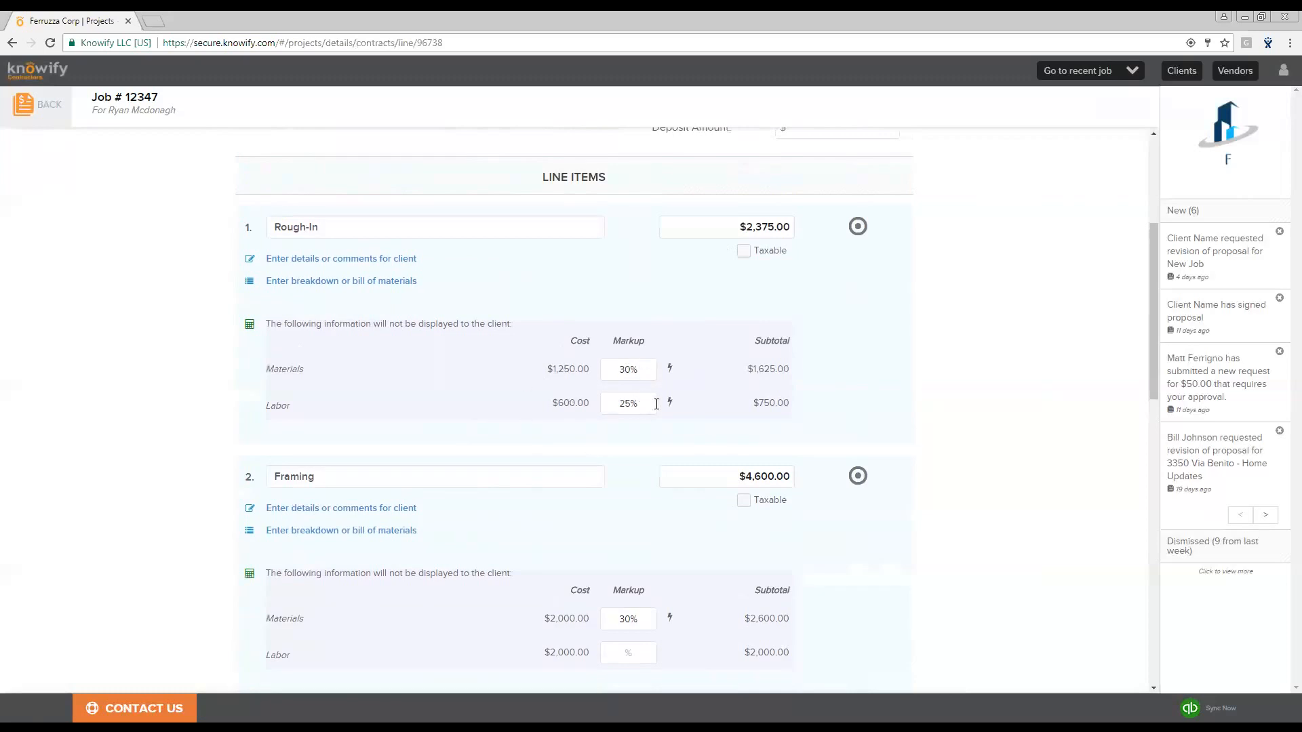
pyautogui.click(747, 227)
pyautogui.moveTo(747, 227); pyautogui.dragTo(820, 232)
pyautogui.write('3000')
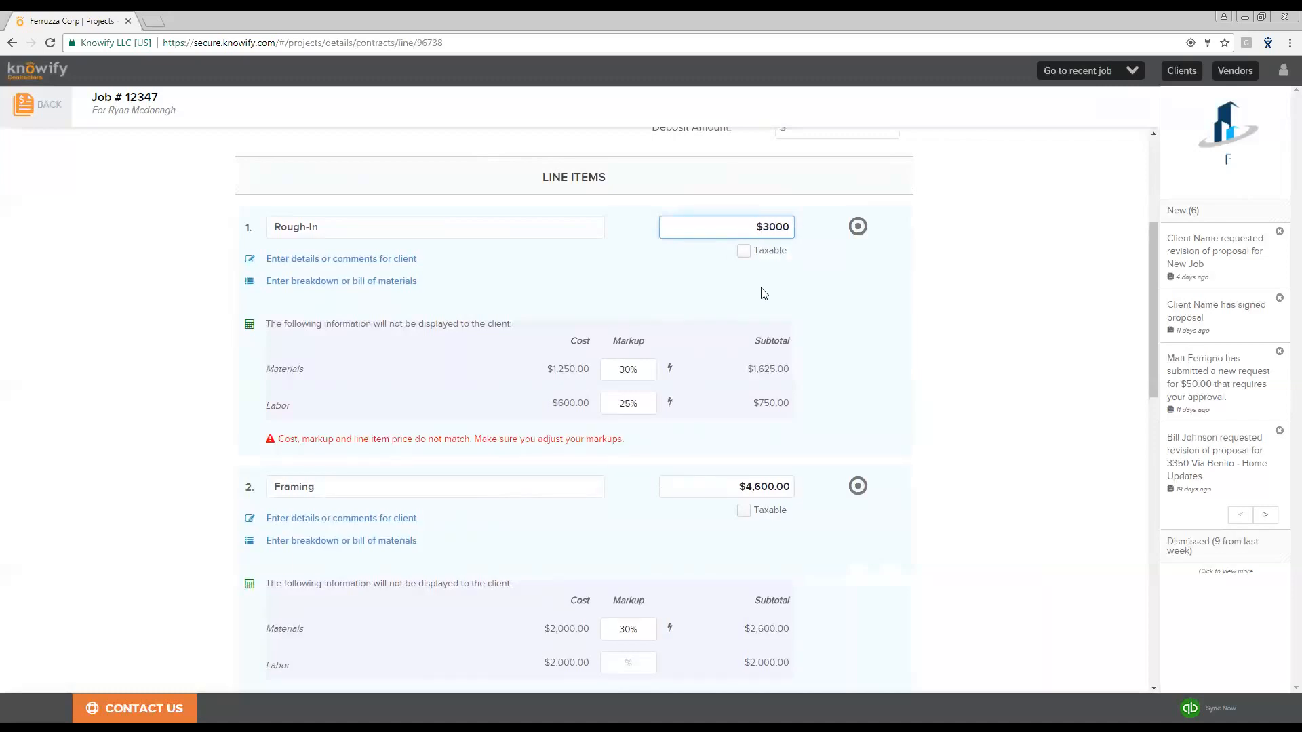
# - Add the client-facing description for Rough-In with the lines 'Scope of work', 'Details' and 'Etc'
pyautogui.click(648, 295)
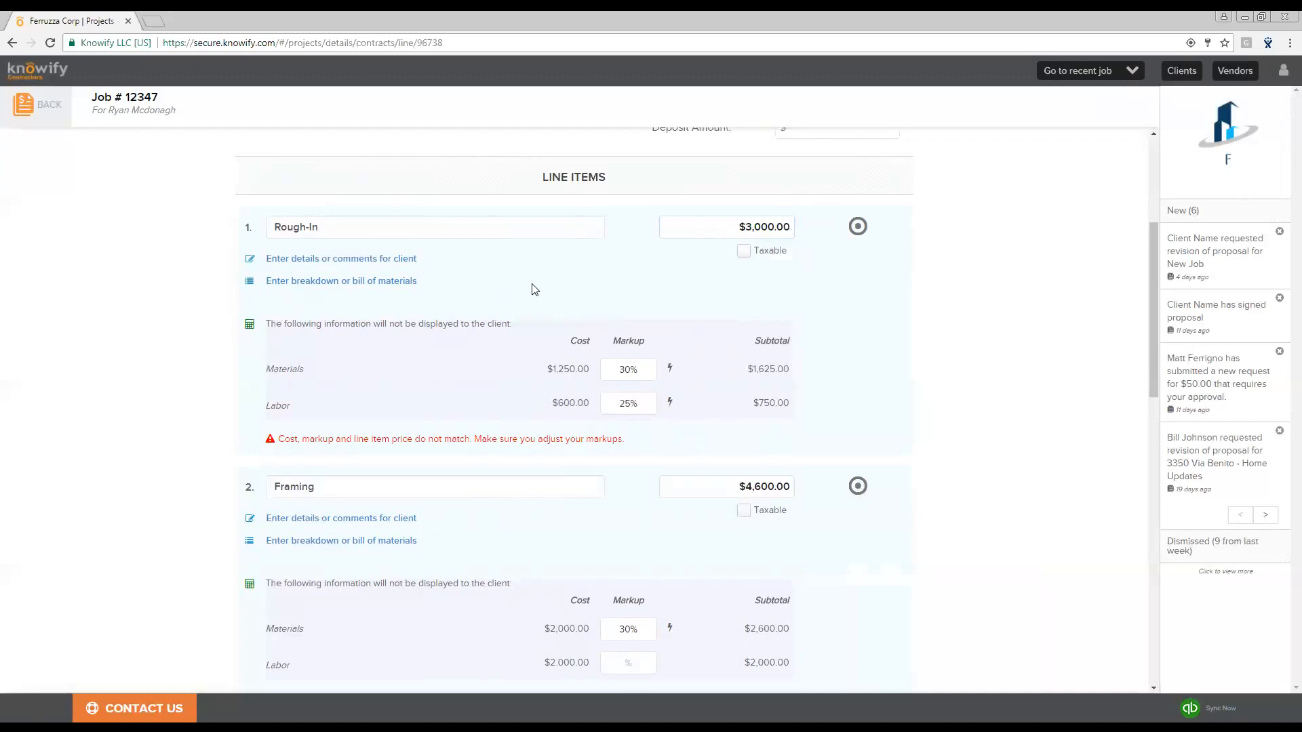
pyautogui.scroll(-2, 783, 369)
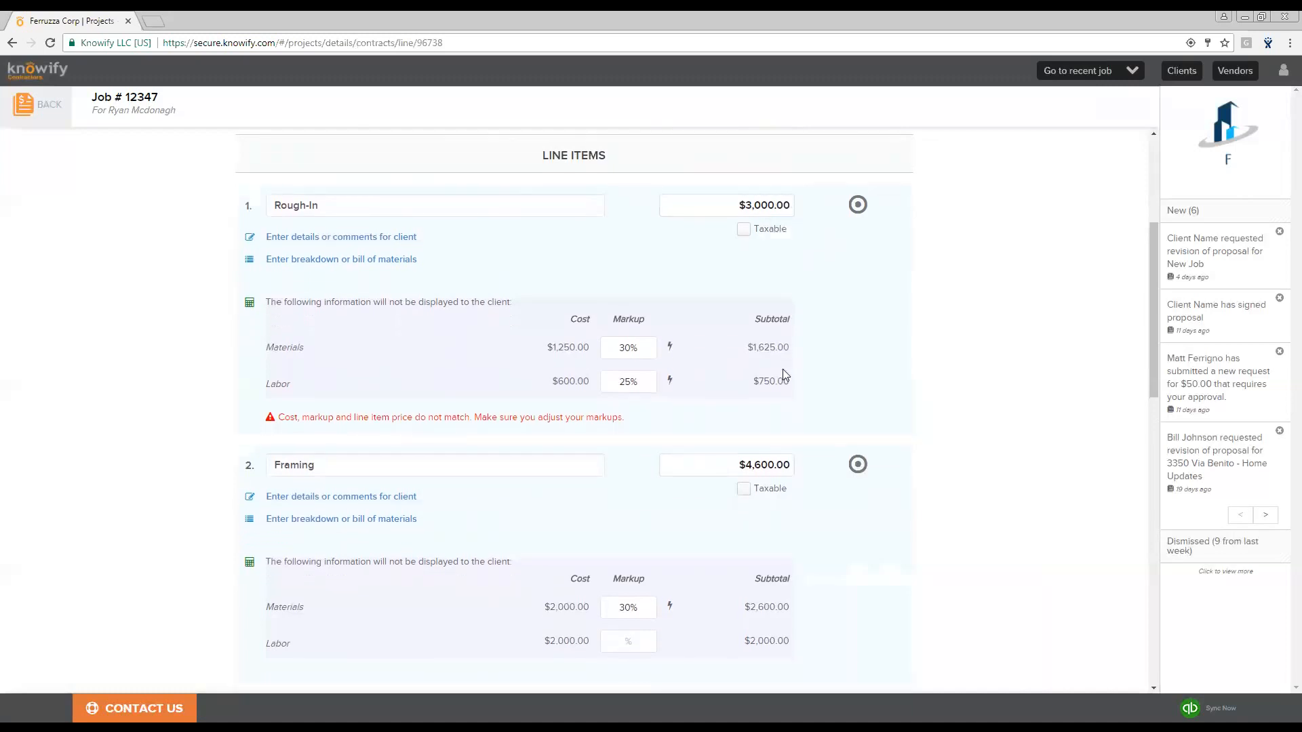
pyautogui.scroll(-2, 763, 451)
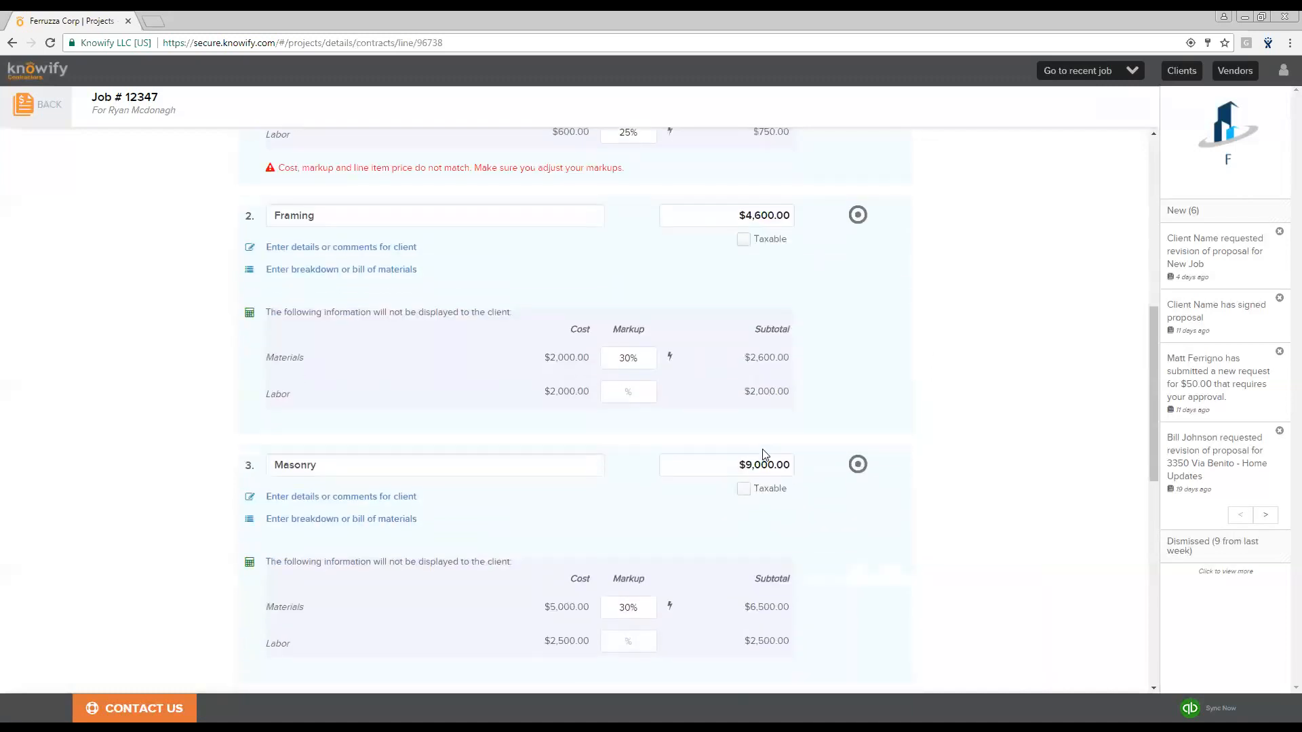
pyautogui.scroll(5, 763, 453)
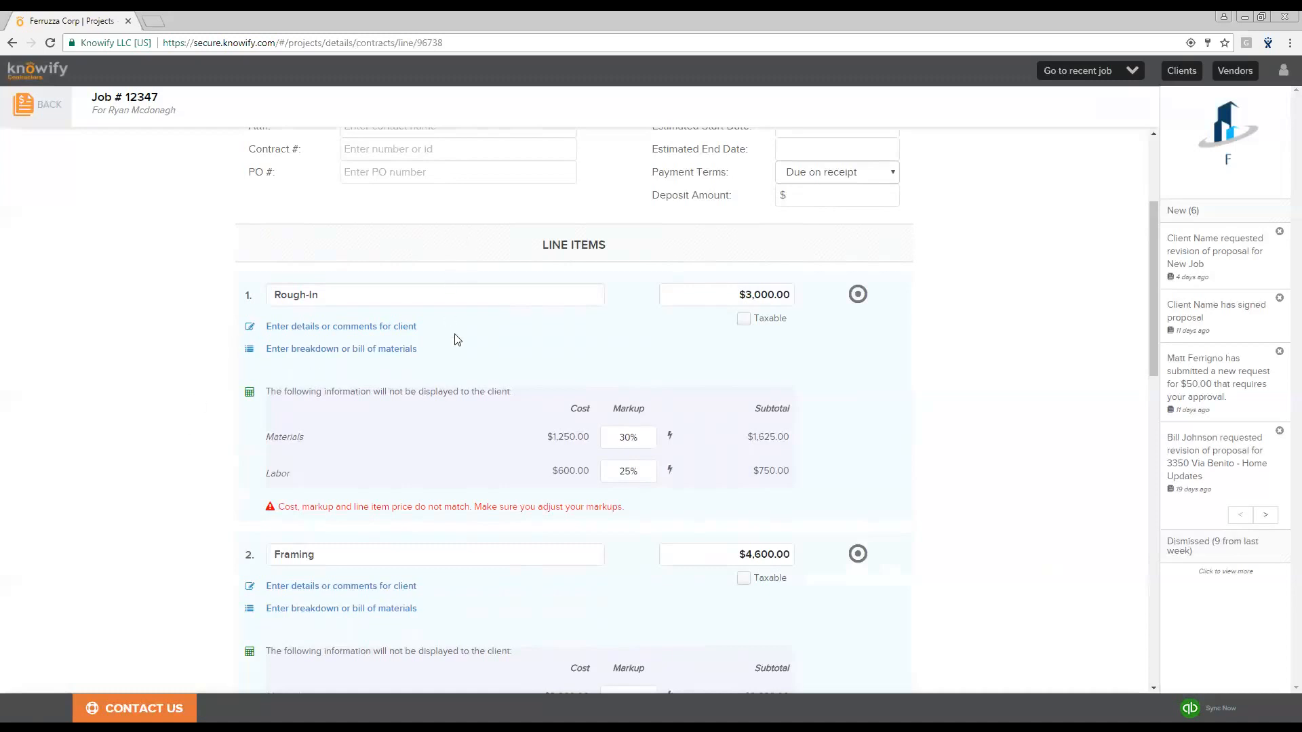
pyautogui.click(391, 328)
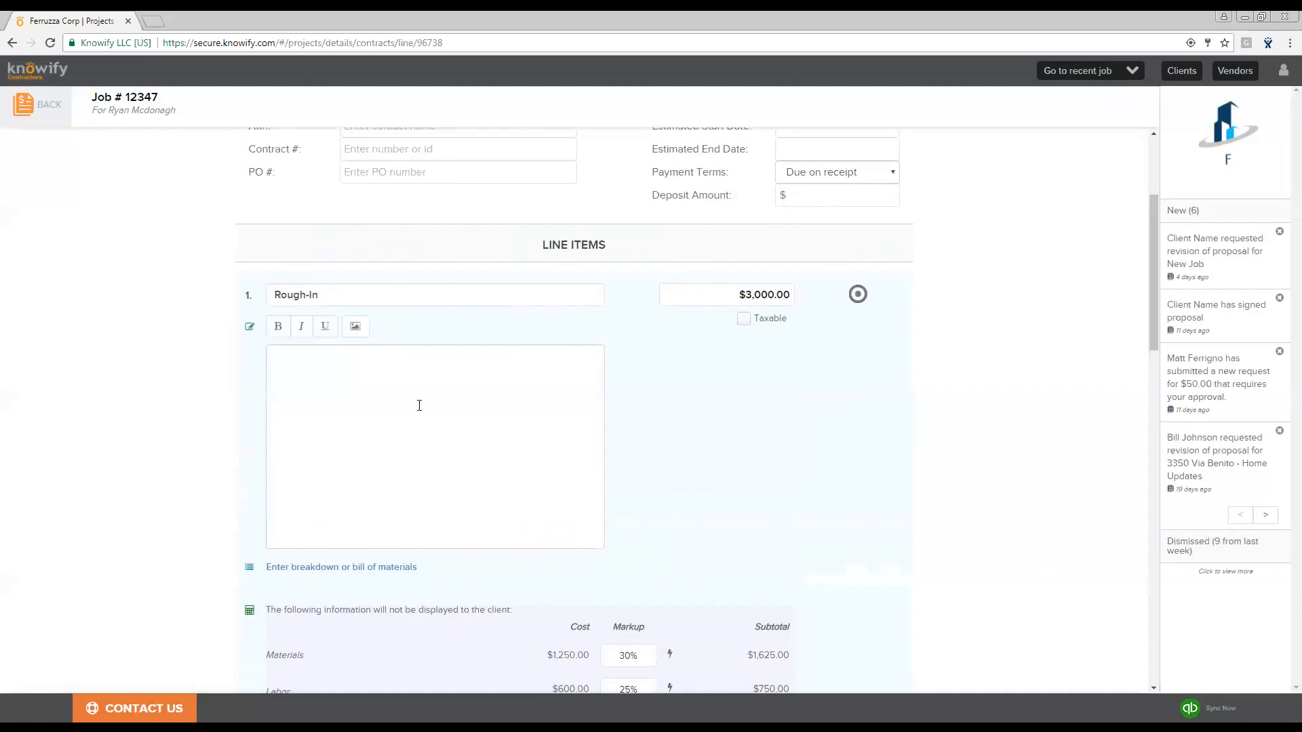
pyautogui.click(416, 389)
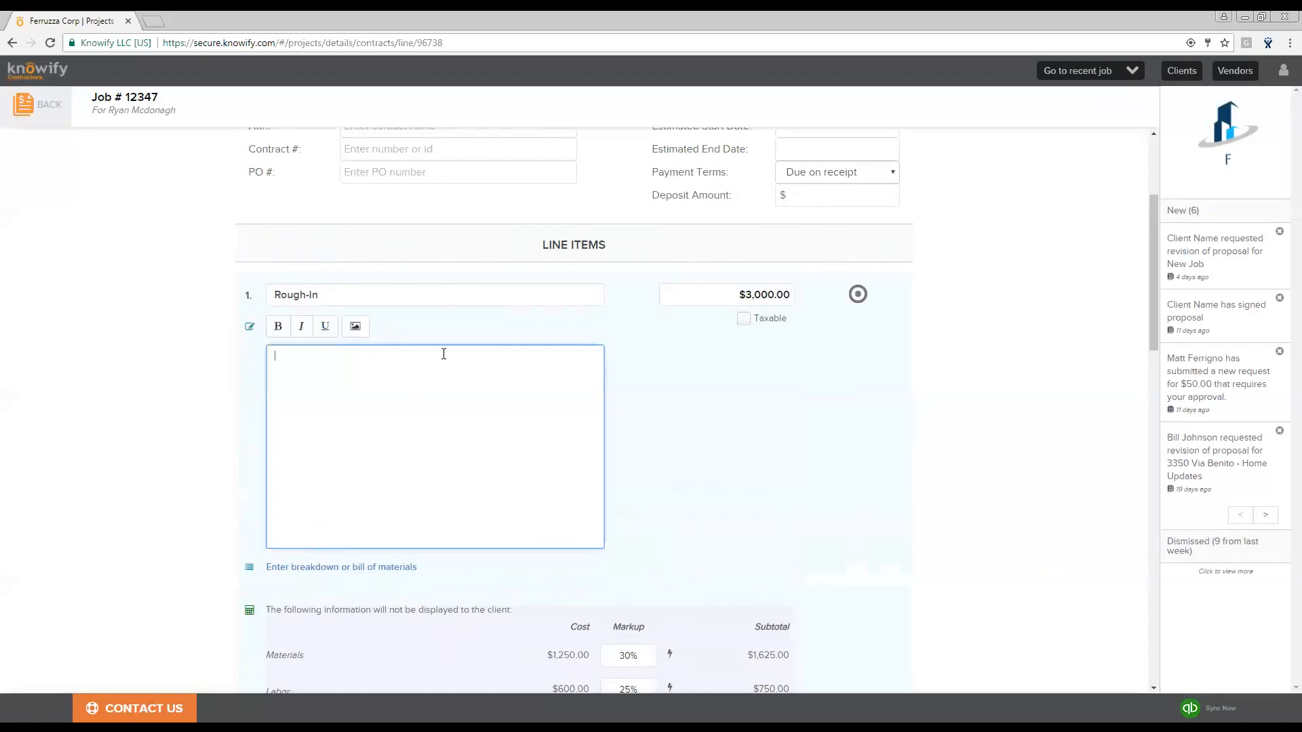
pyautogui.write('Scope')
pyautogui.write(' of work ')
pyautogui.write('Details')
pyautogui.press('Return')
pyautogui.write('Etc')
pyautogui.click(689, 486)
# - Build the Rough-In breakdown by copying its materials and its labor from the plan
pyautogui.scroll(-2, 692, 478)
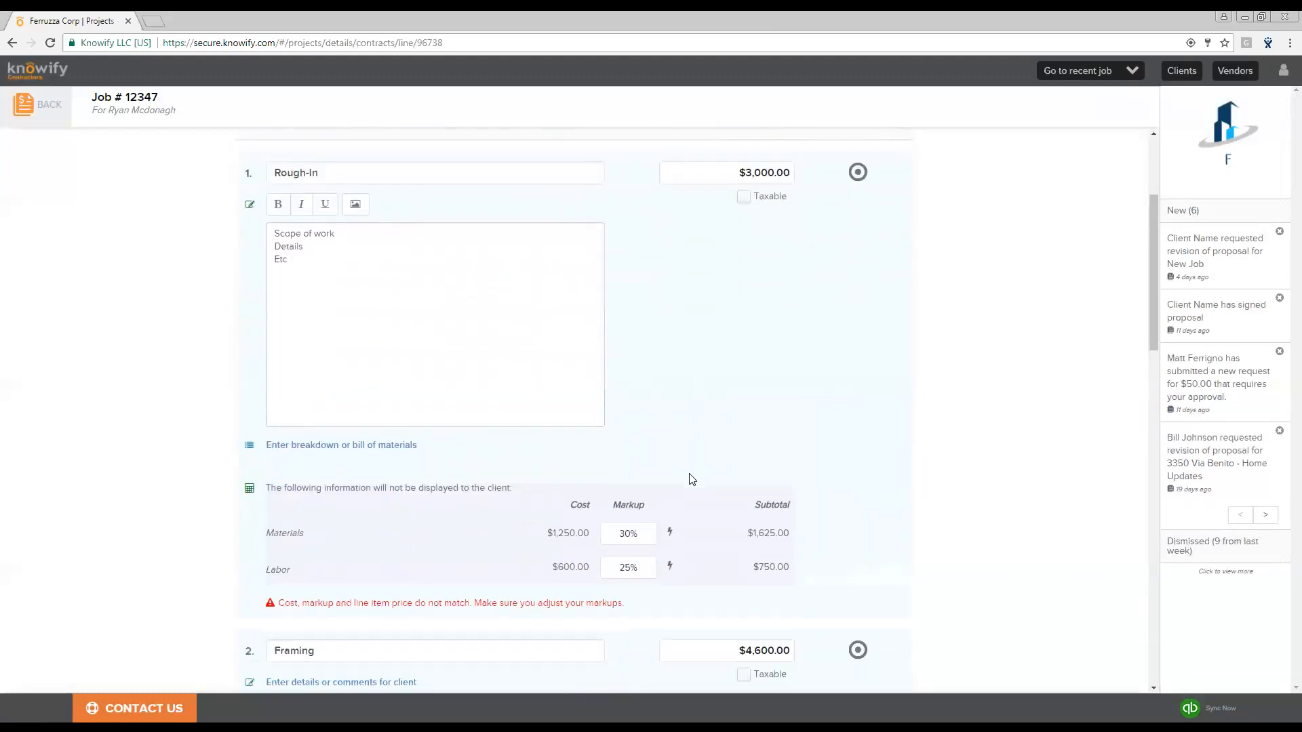
pyautogui.click(351, 432)
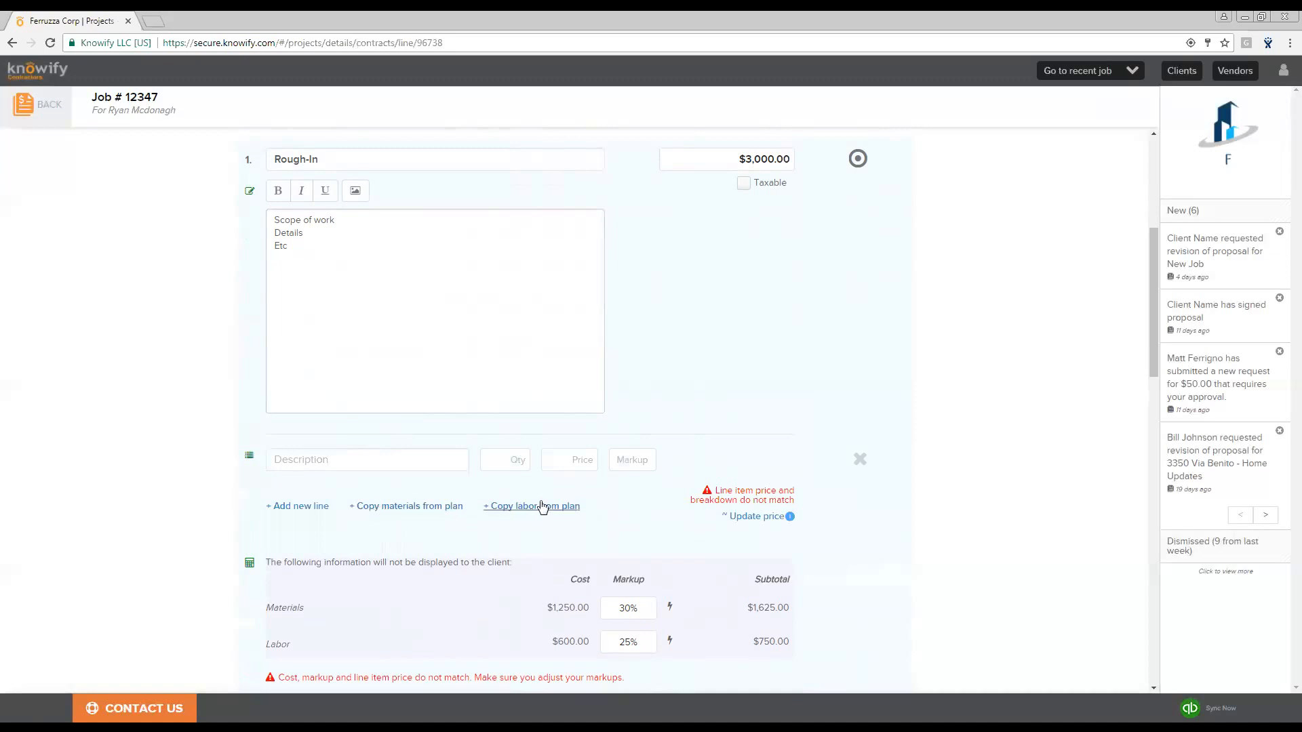
pyautogui.click(420, 507)
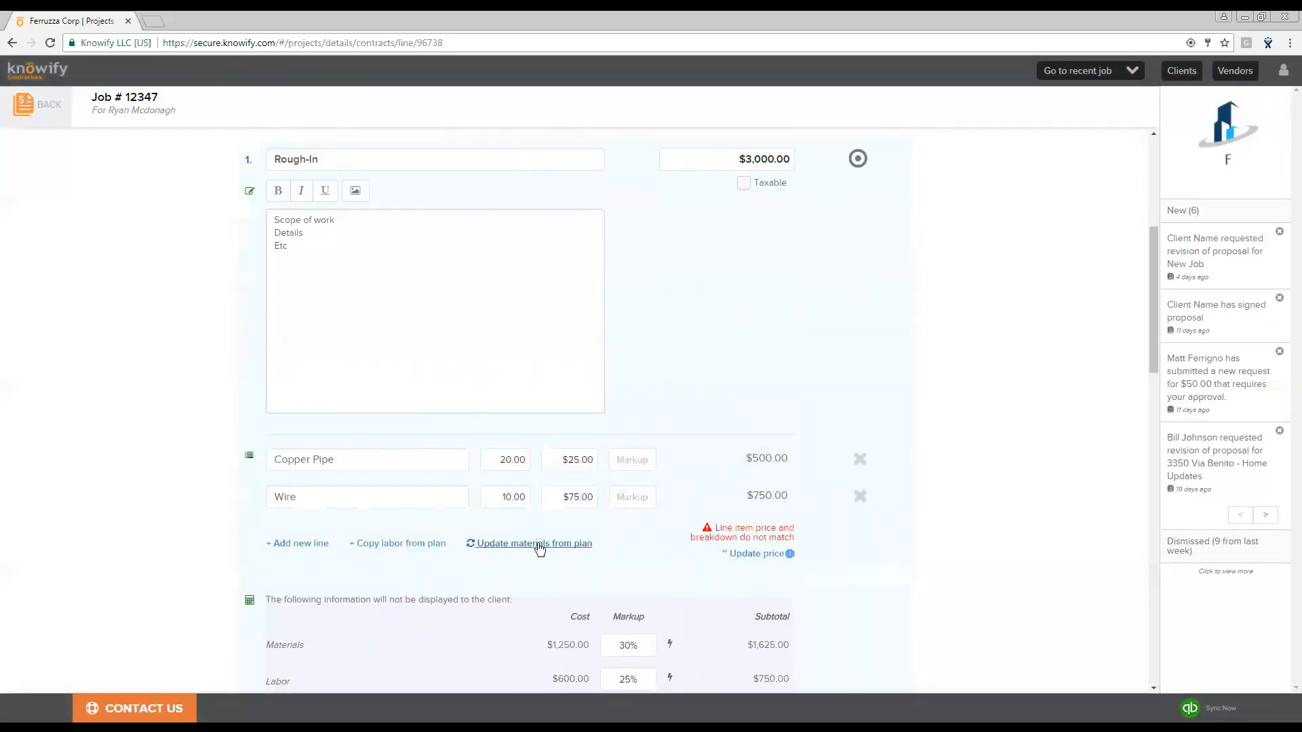
pyautogui.click(413, 542)
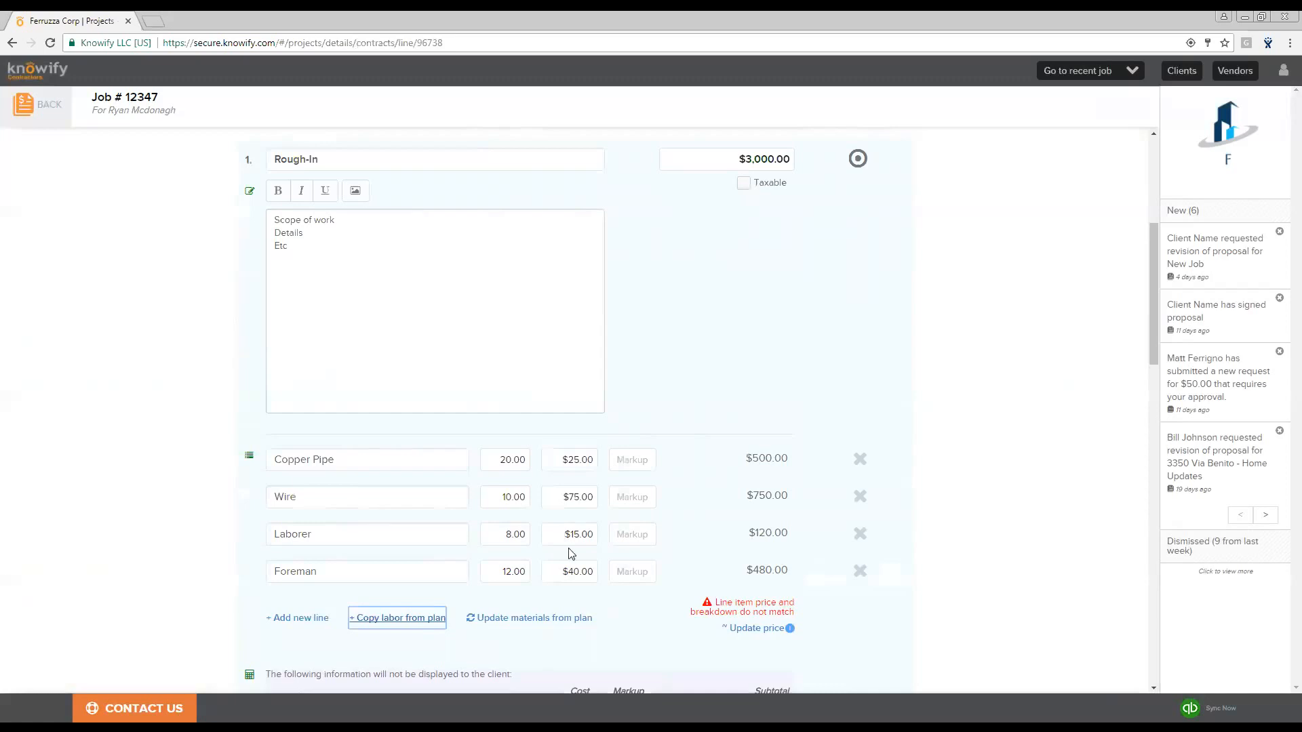
# - Set the labor markup of the Framing and Masonry line items to 25%
pyautogui.scroll(-2, 608, 480)
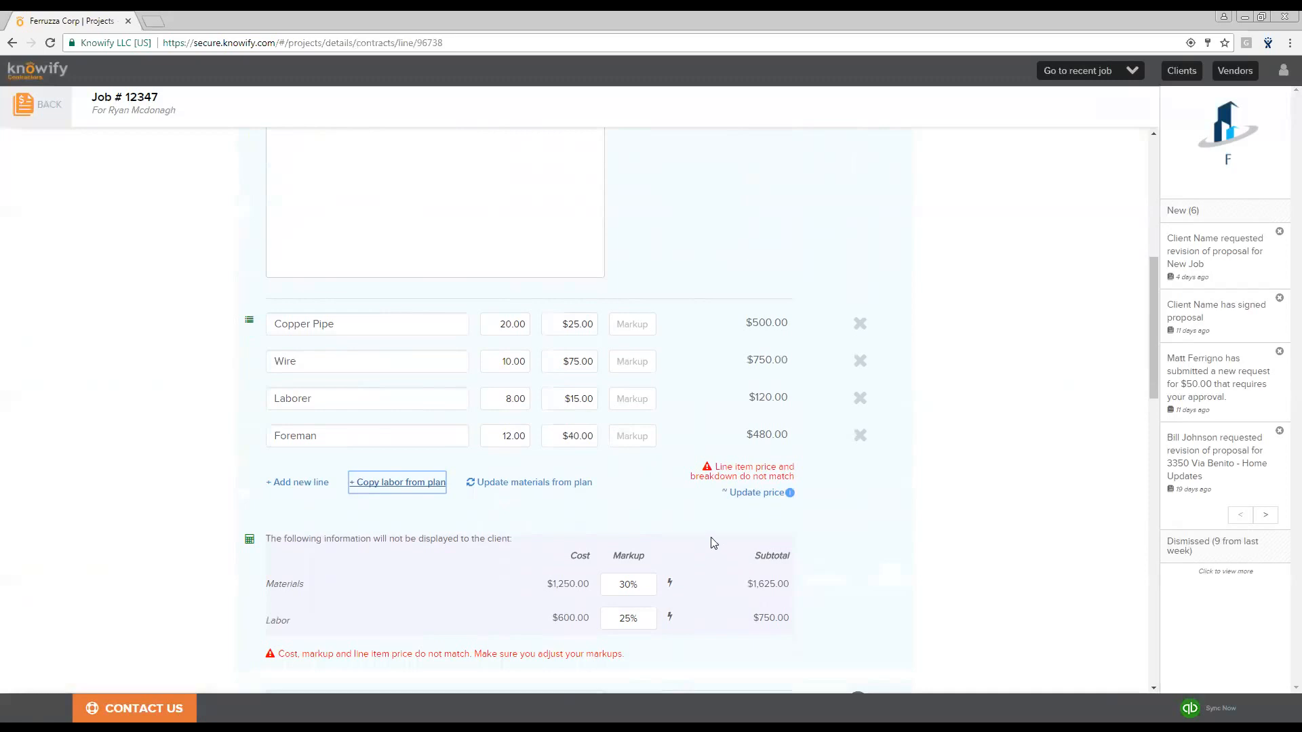
pyautogui.scroll(-8, 721, 528)
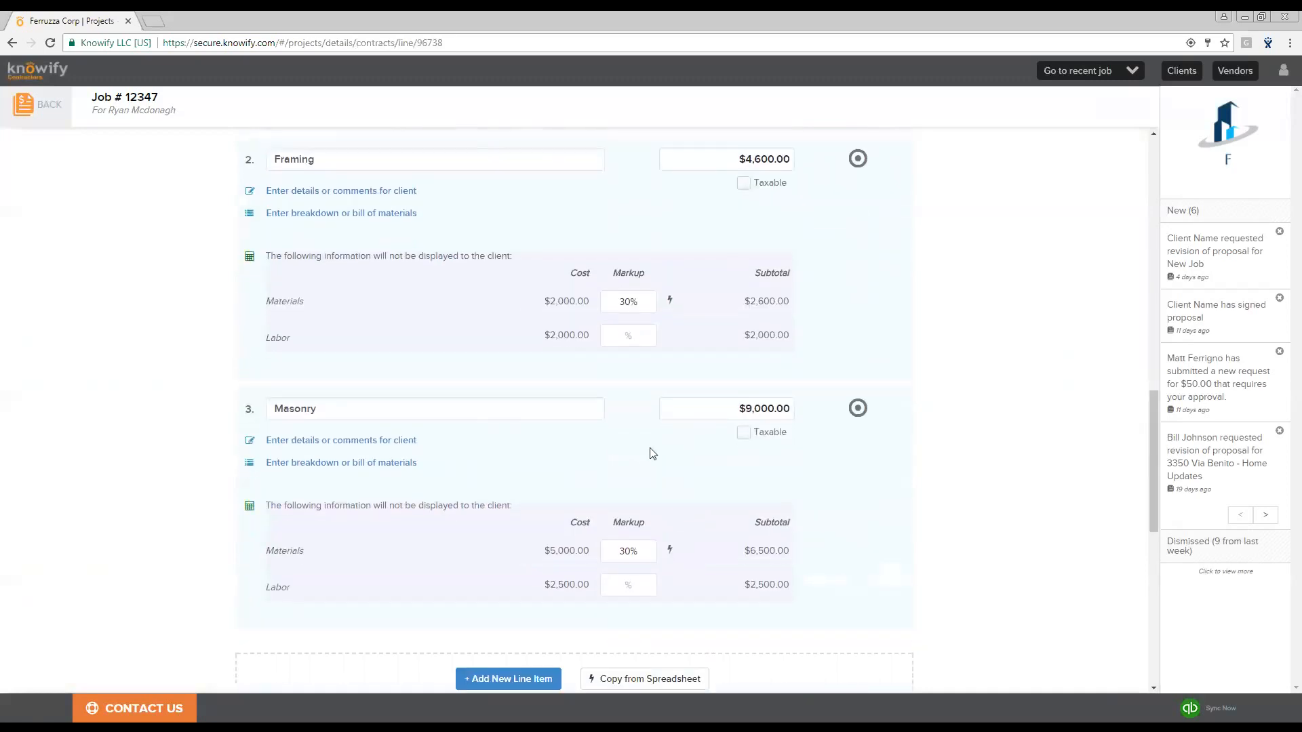
pyautogui.click(640, 332)
pyautogui.write('25')
pyautogui.click(630, 585)
pyautogui.write('25')
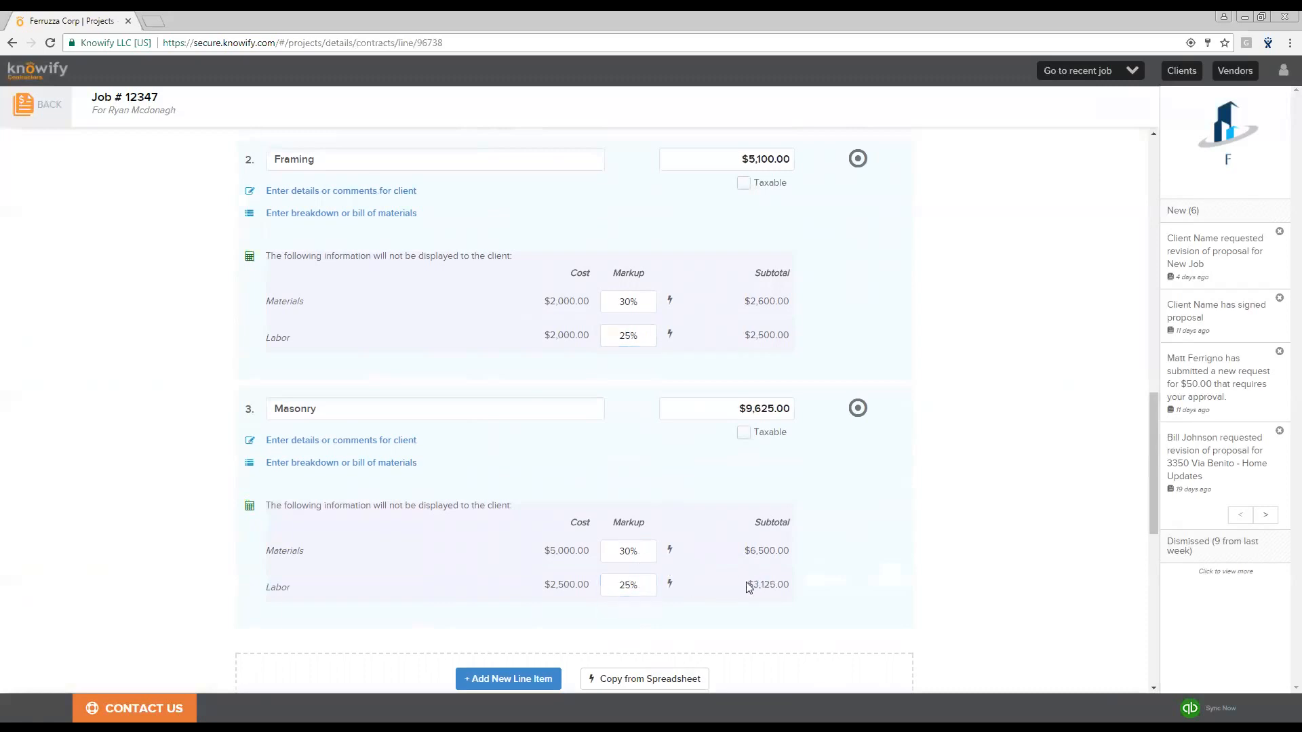
# - Replace the proposal's terms and conditions with the company default terms and exclusions
pyautogui.scroll(-8, 742, 580)
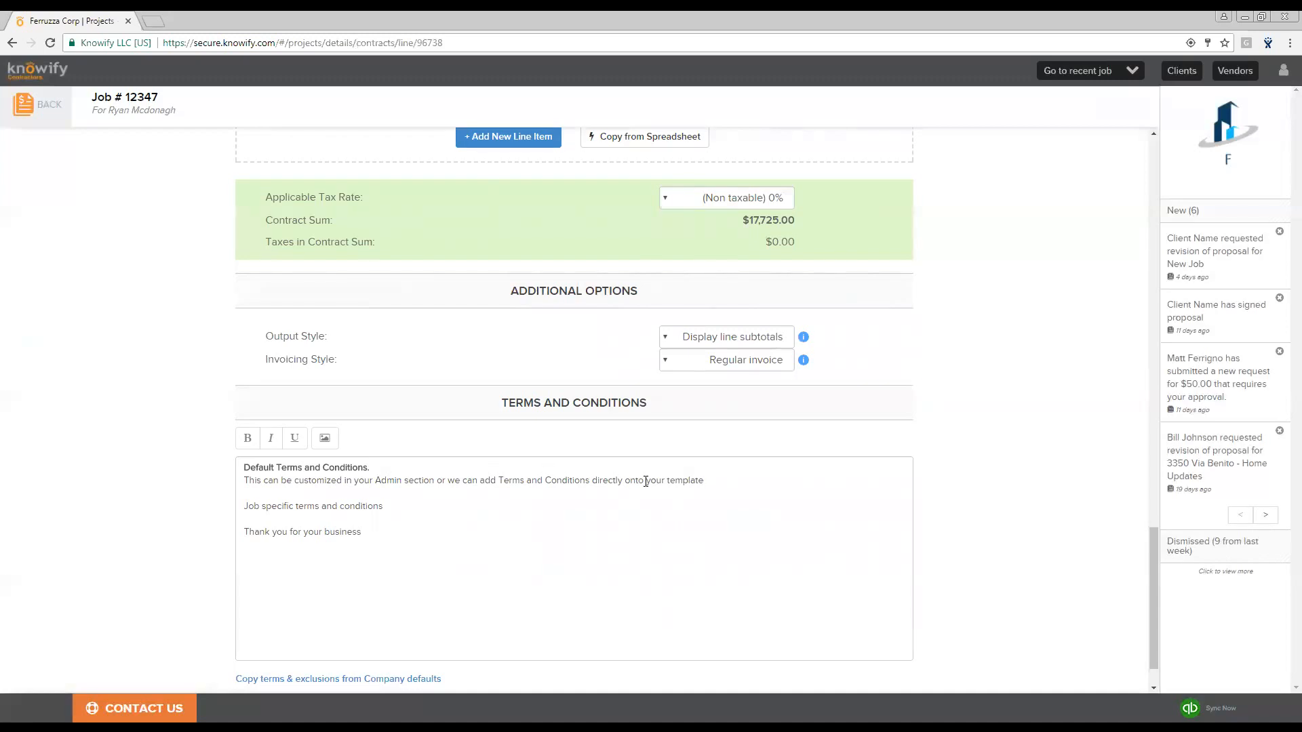
pyautogui.click(384, 679)
pyautogui.scroll(-1, 1005, 459)
# - Preview the proposal document, reviewing both pages, and close the preview
pyautogui.click(550, 653)
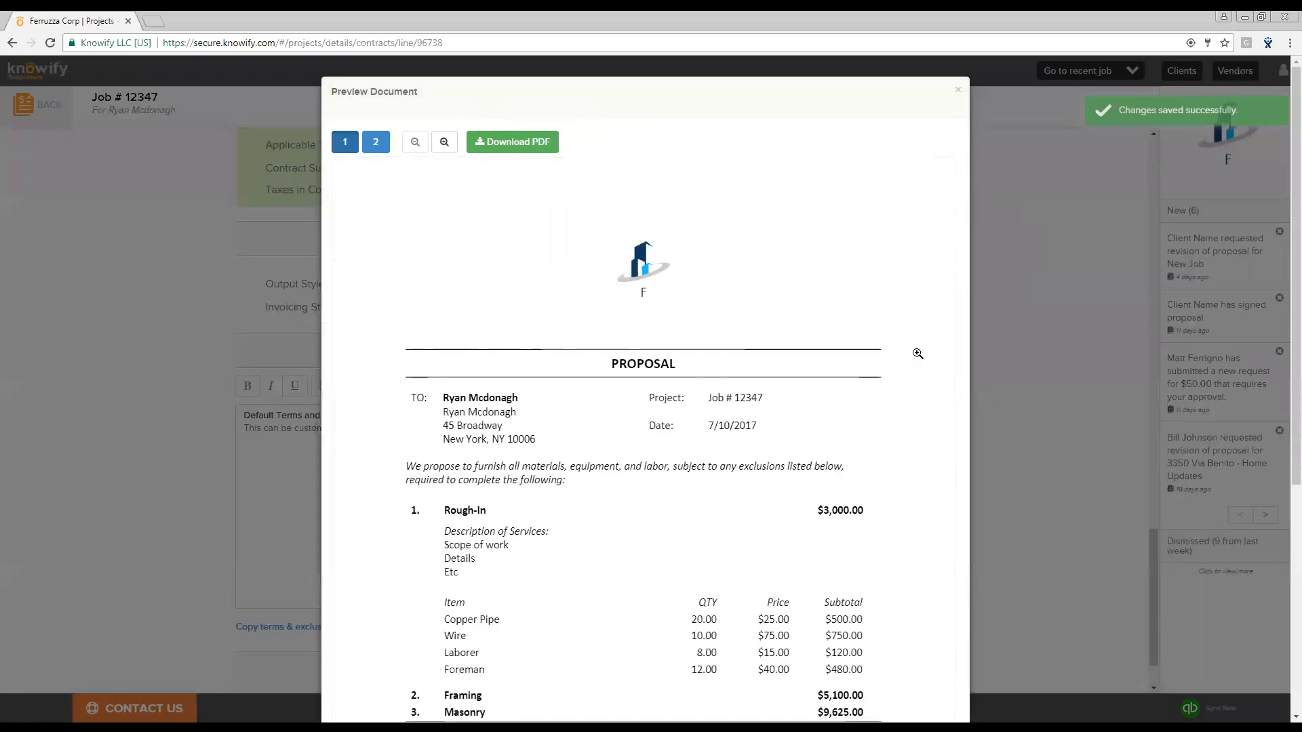
pyautogui.scroll(-1, 888, 326)
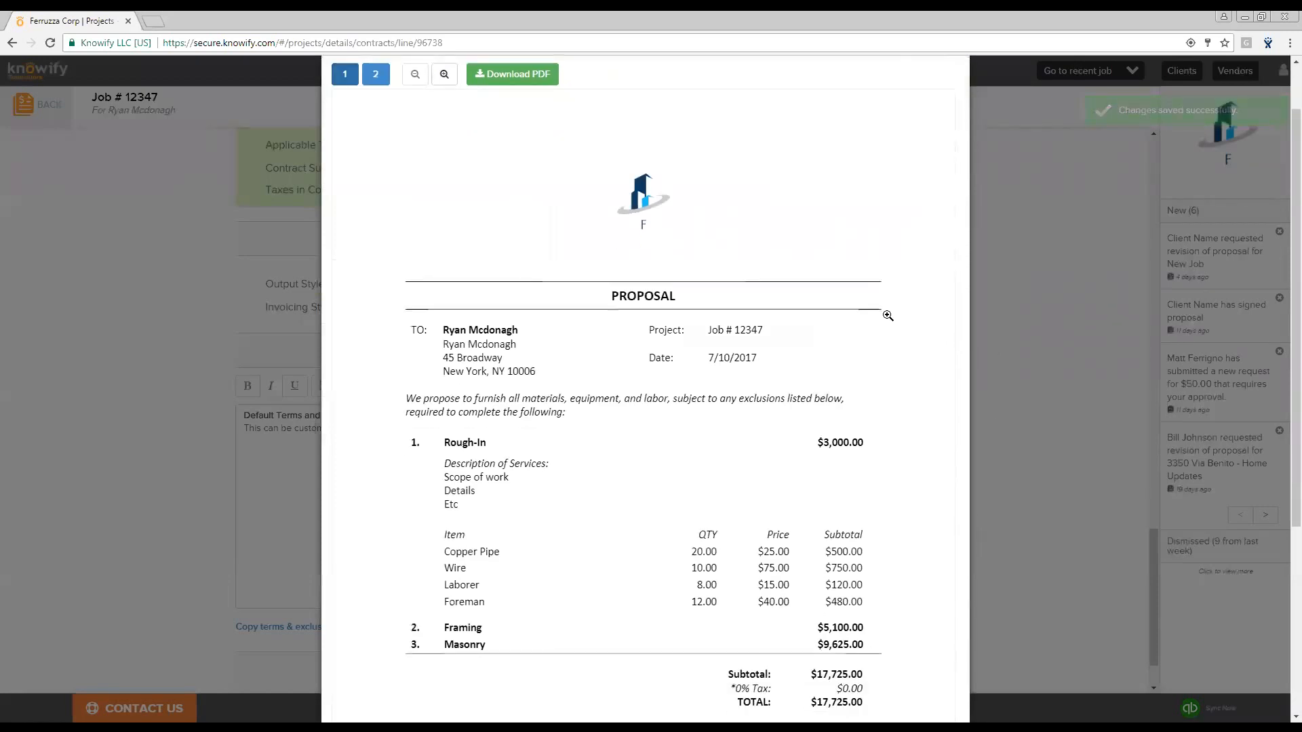
pyautogui.scroll(-1, 888, 315)
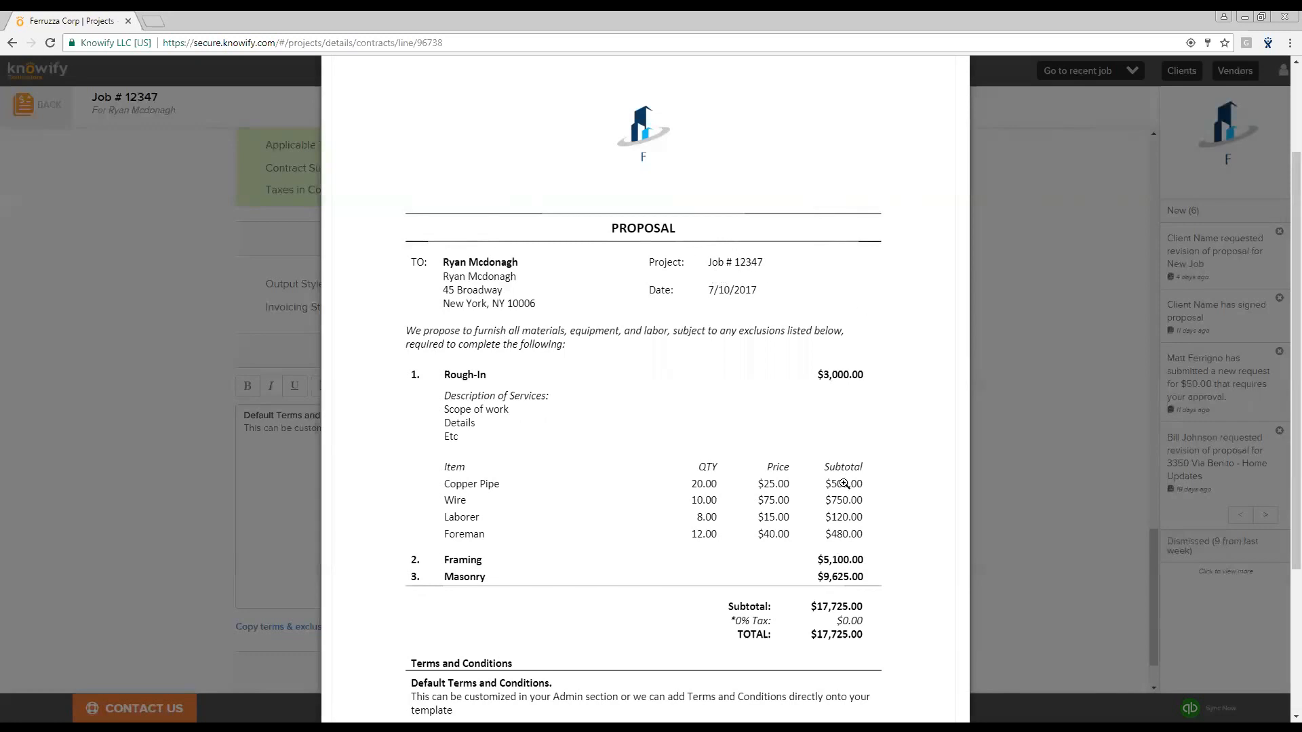
pyautogui.scroll(-1, 845, 484)
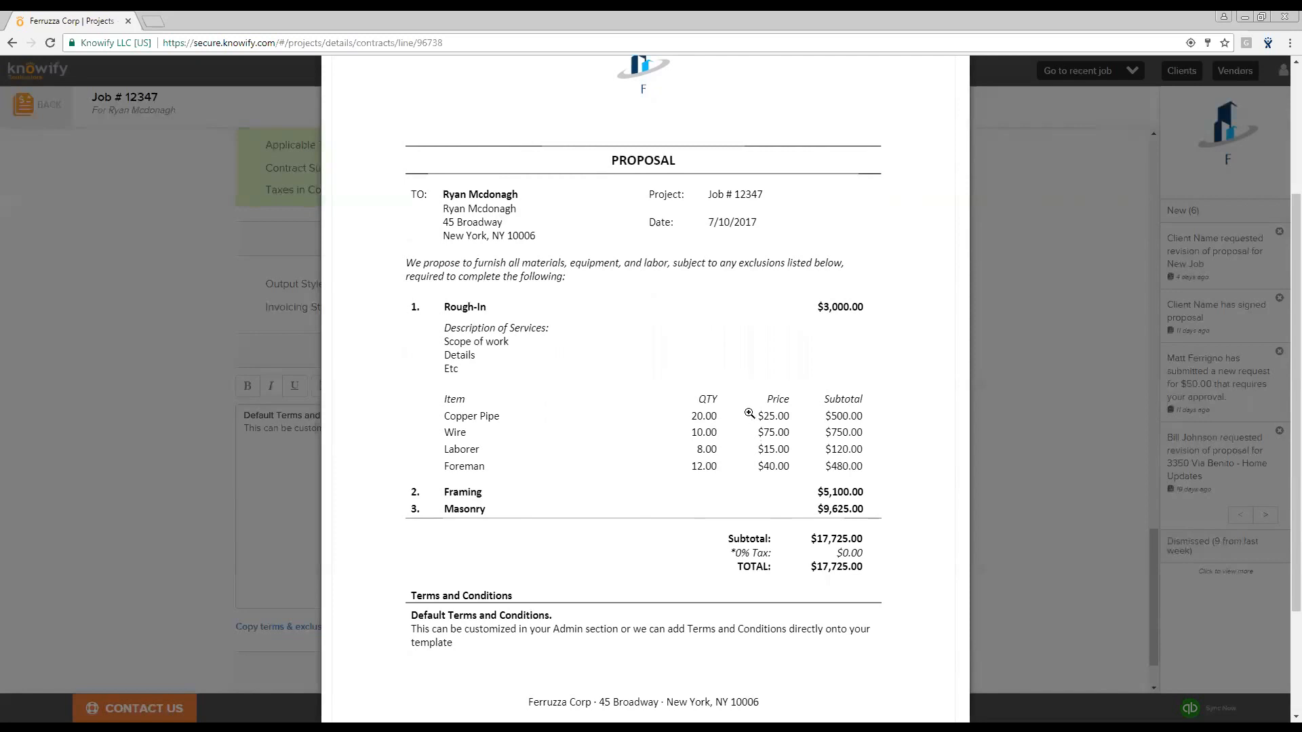
pyautogui.scroll(-3, 760, 416)
pyautogui.scroll(5, 760, 417)
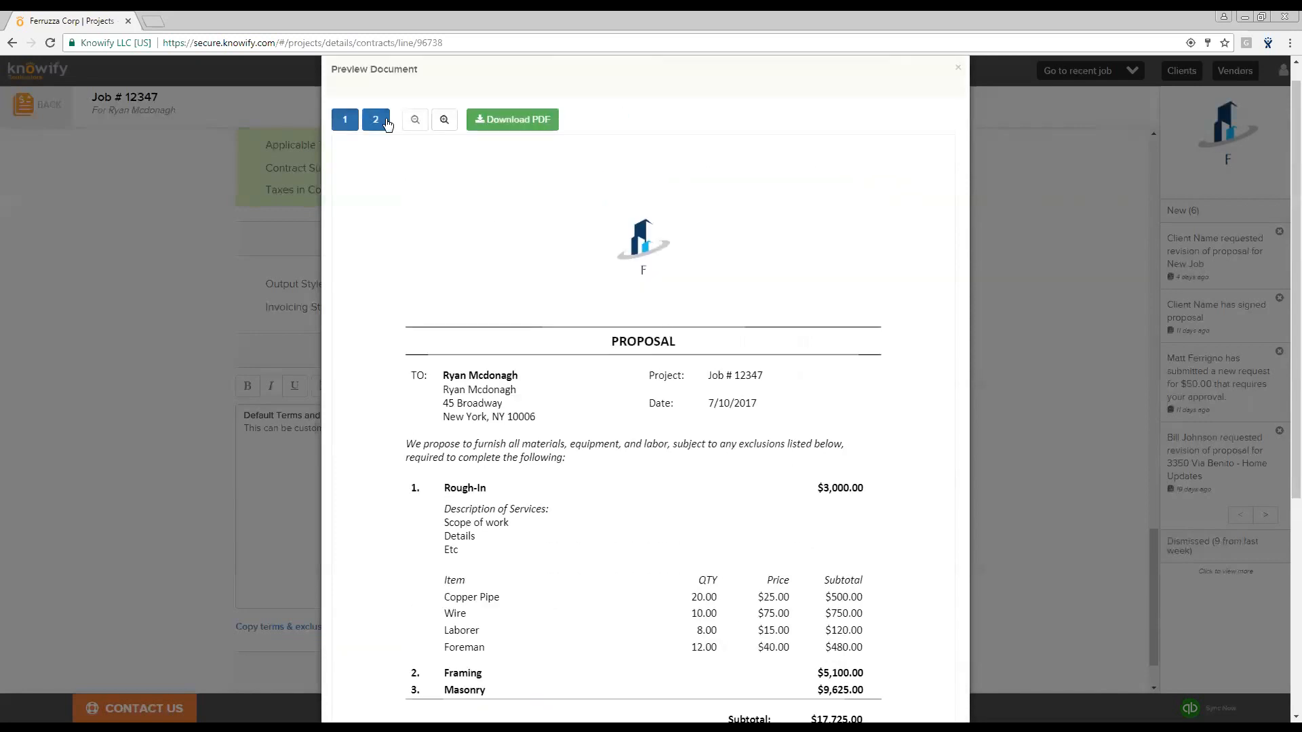
pyautogui.click(376, 120)
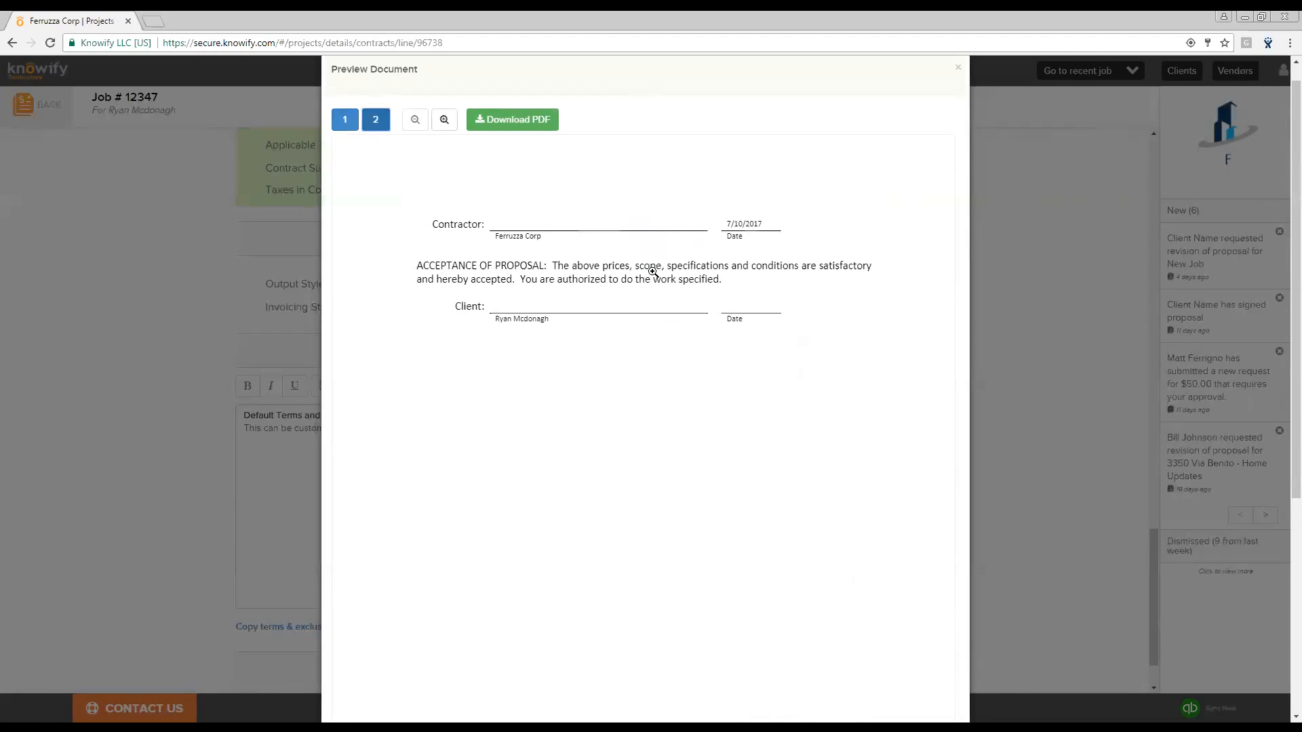
pyautogui.click(958, 67)
# - Open the send-out-for-signature email form, review its recipient, subject and message, and cancel it
pyautogui.scroll(-1, 654, 596)
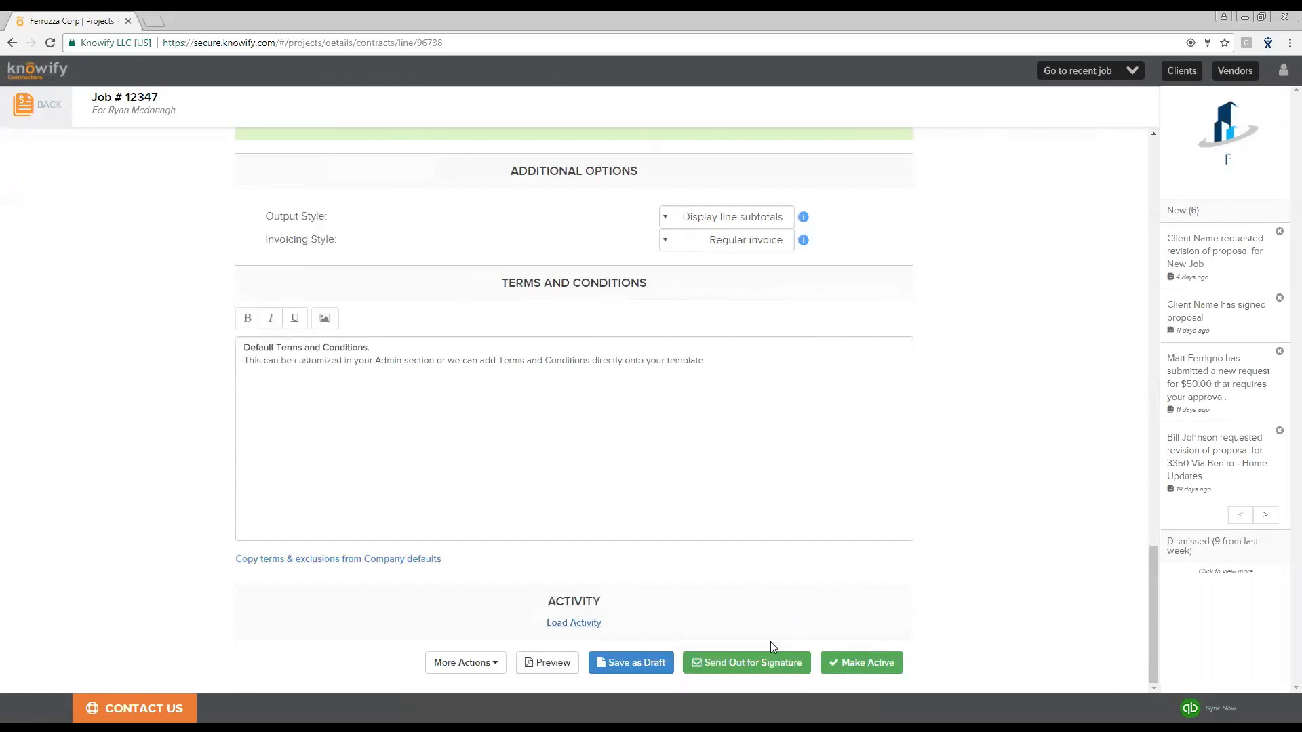
pyautogui.click(780, 661)
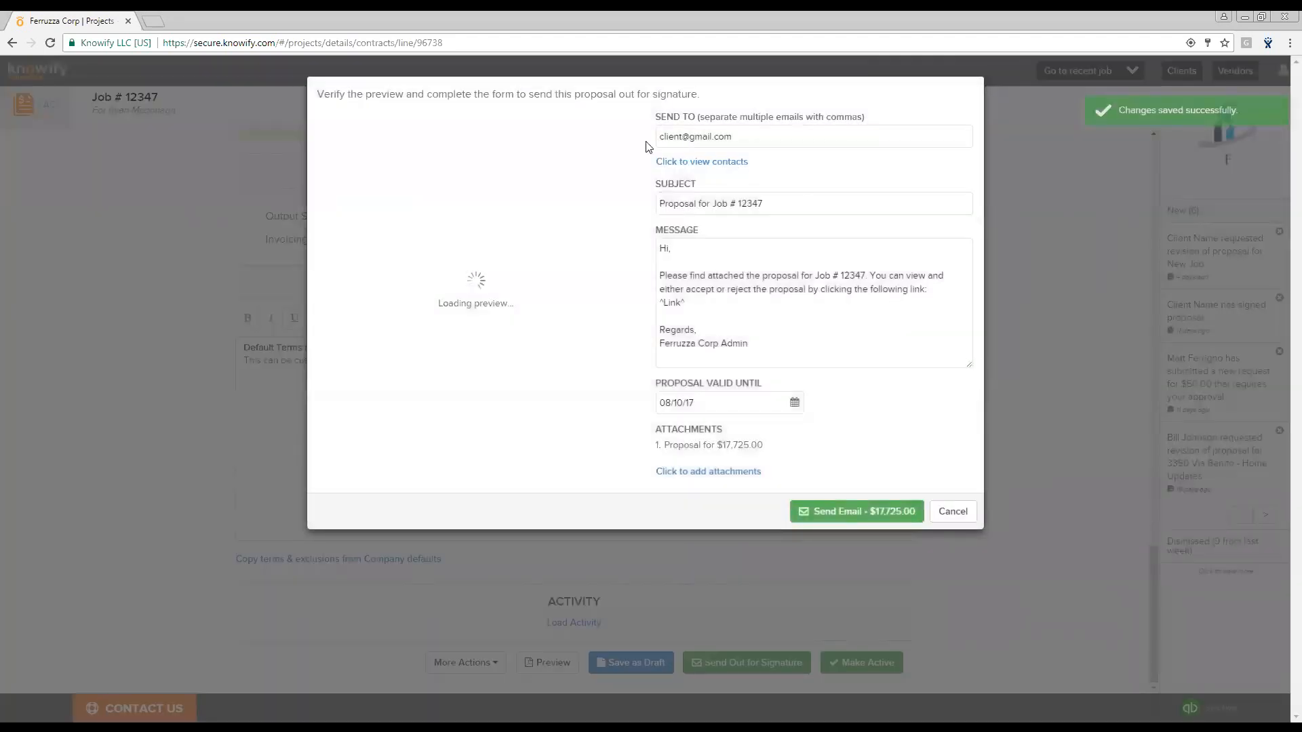
pyautogui.moveTo(928, 291); pyautogui.dragTo(652, 234)
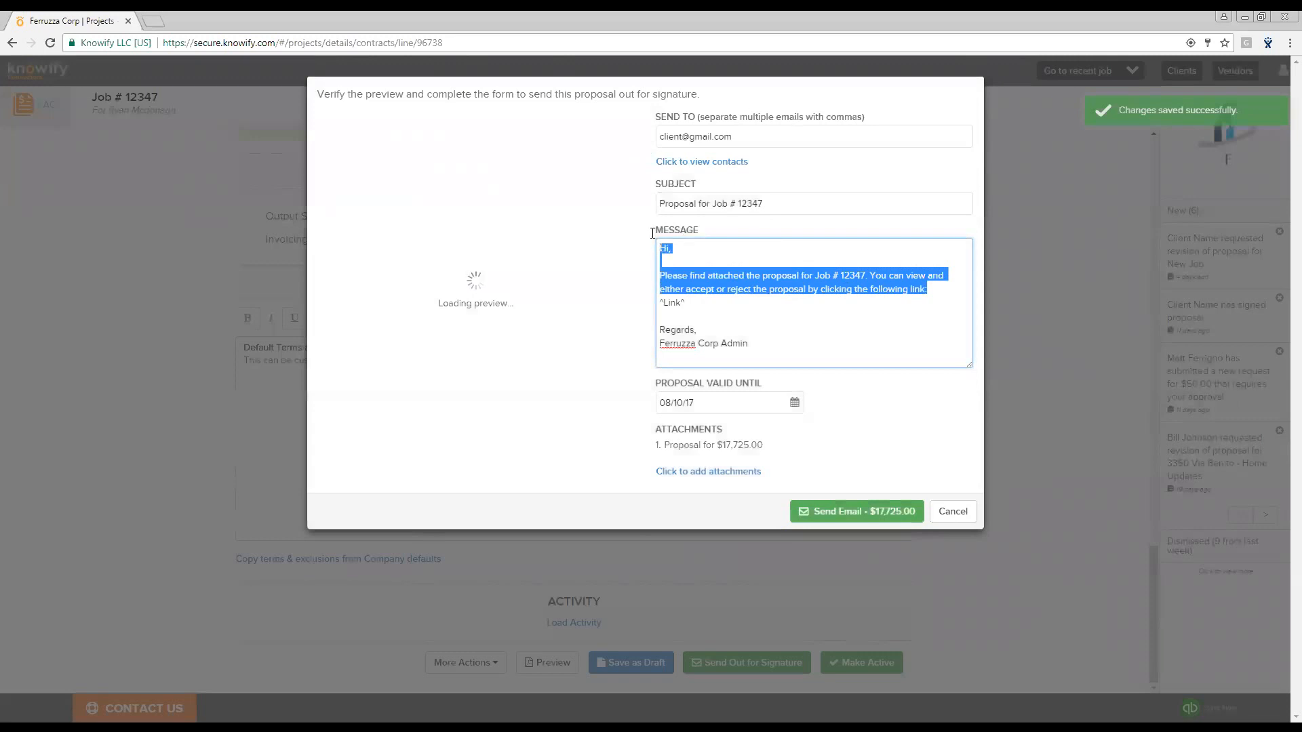
pyautogui.moveTo(763, 203); pyautogui.dragTo(608, 198)
pyautogui.click(700, 313)
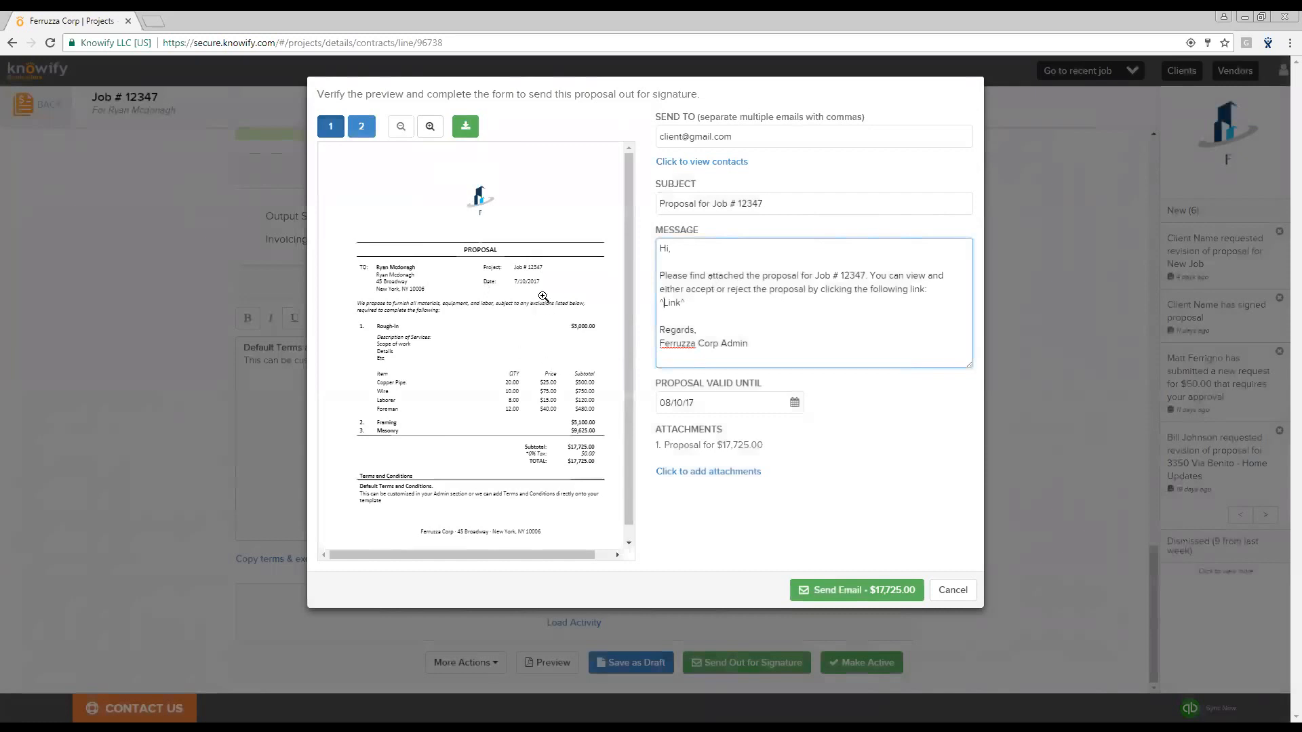
pyautogui.press('Escape')
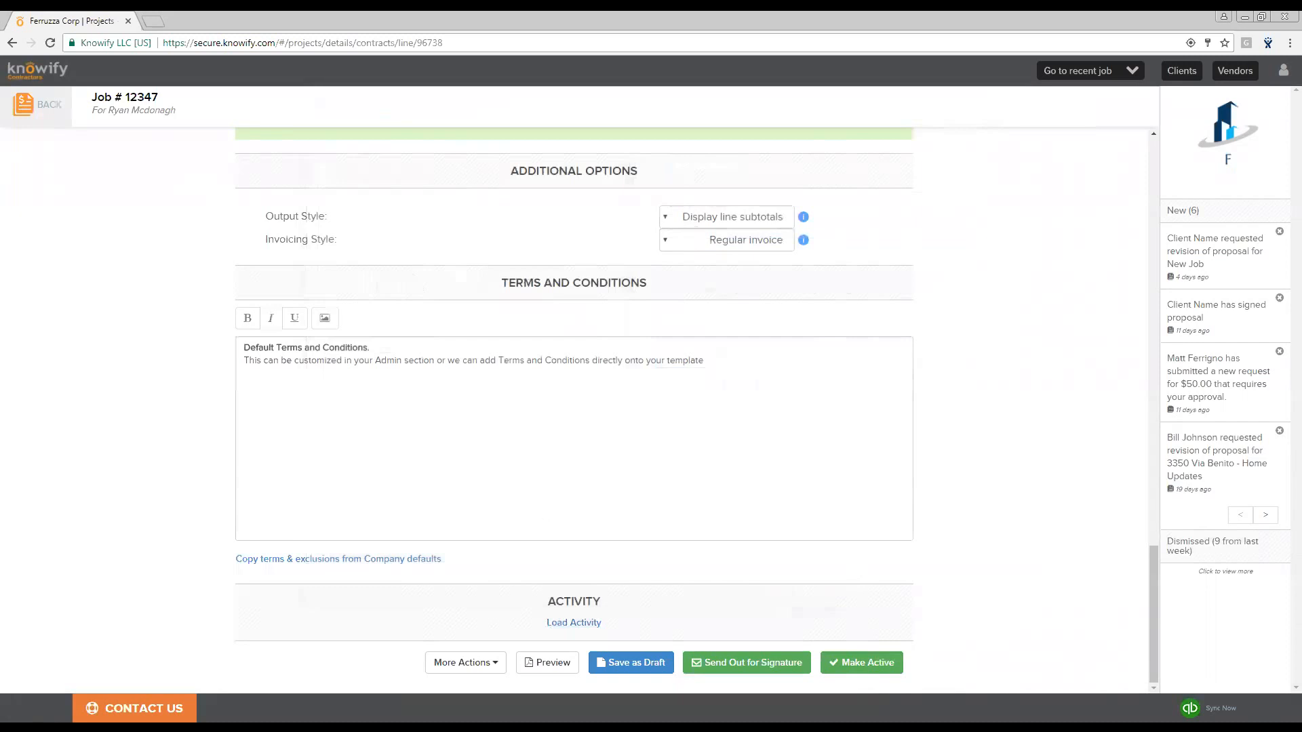
# - Make the owner contract active without an estimated start date and acknowledge the confirmation
pyautogui.click(891, 664)
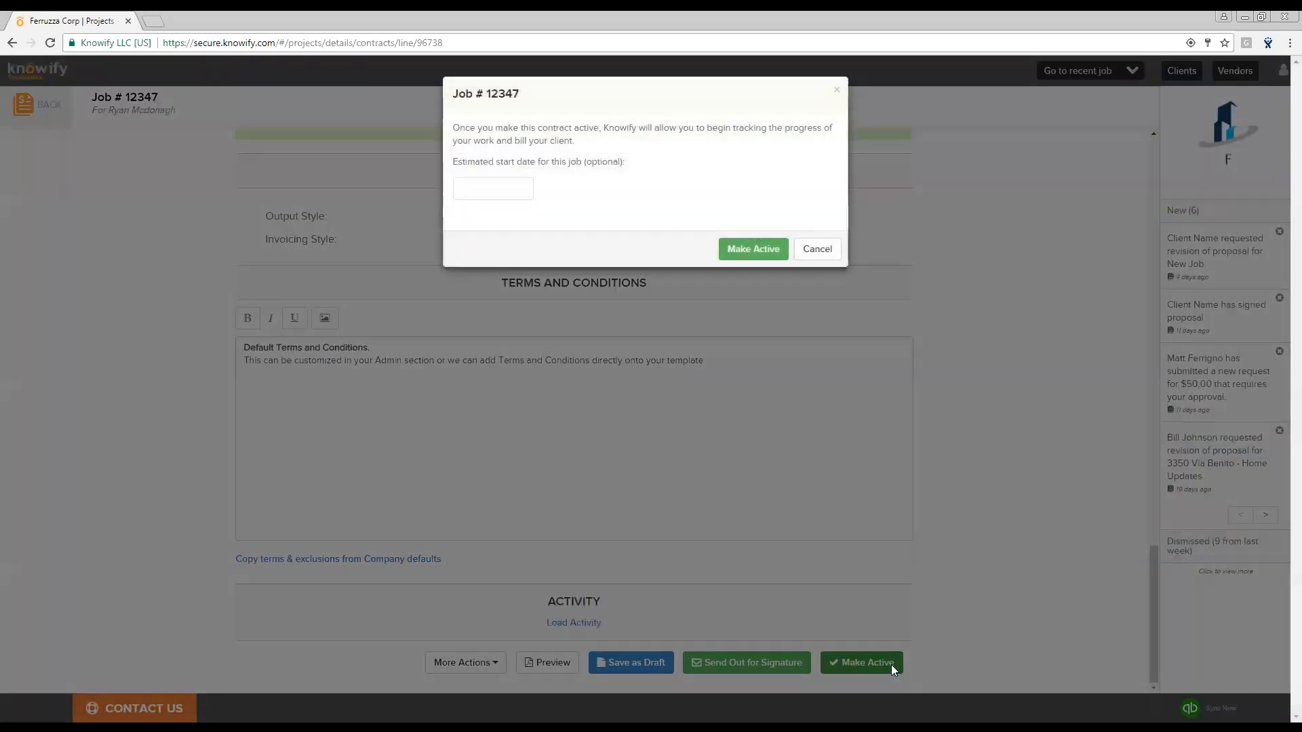
pyautogui.click(760, 250)
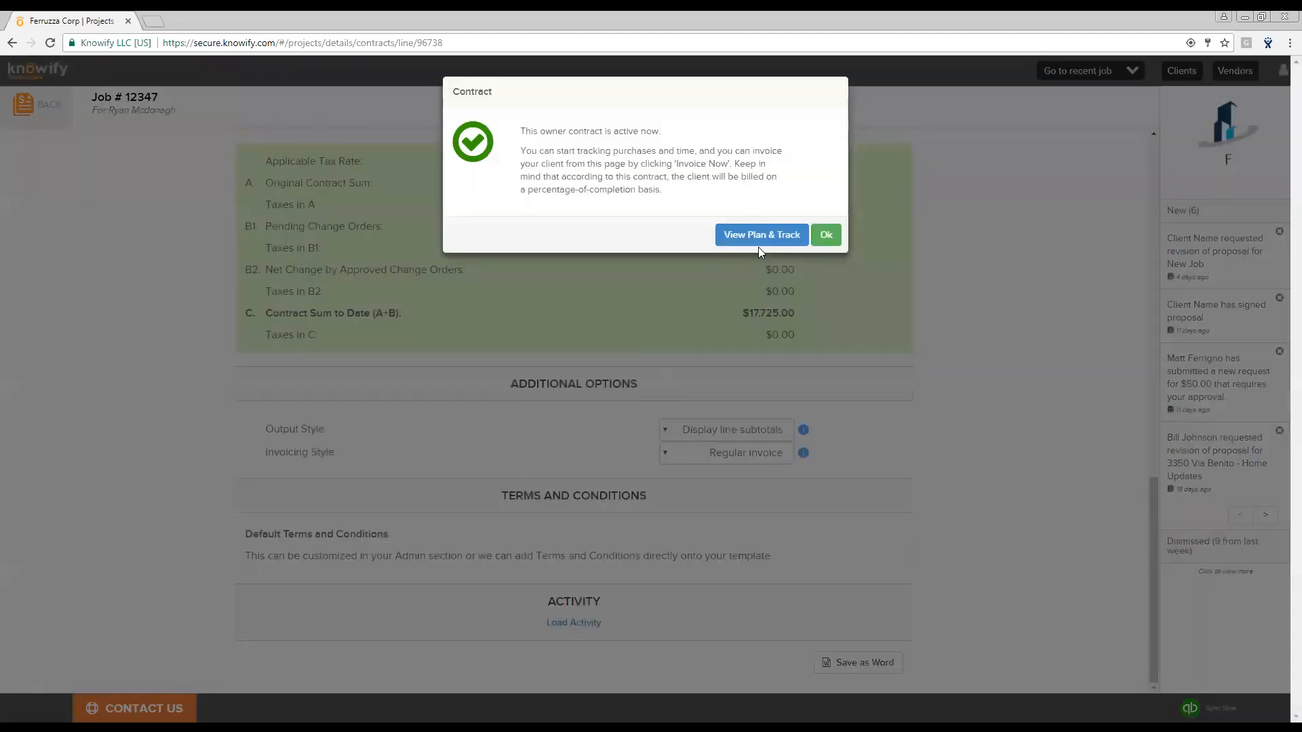
pyautogui.click(827, 234)
# - Review the active contract's line items, values and balances
pyautogui.scroll(6, 981, 427)
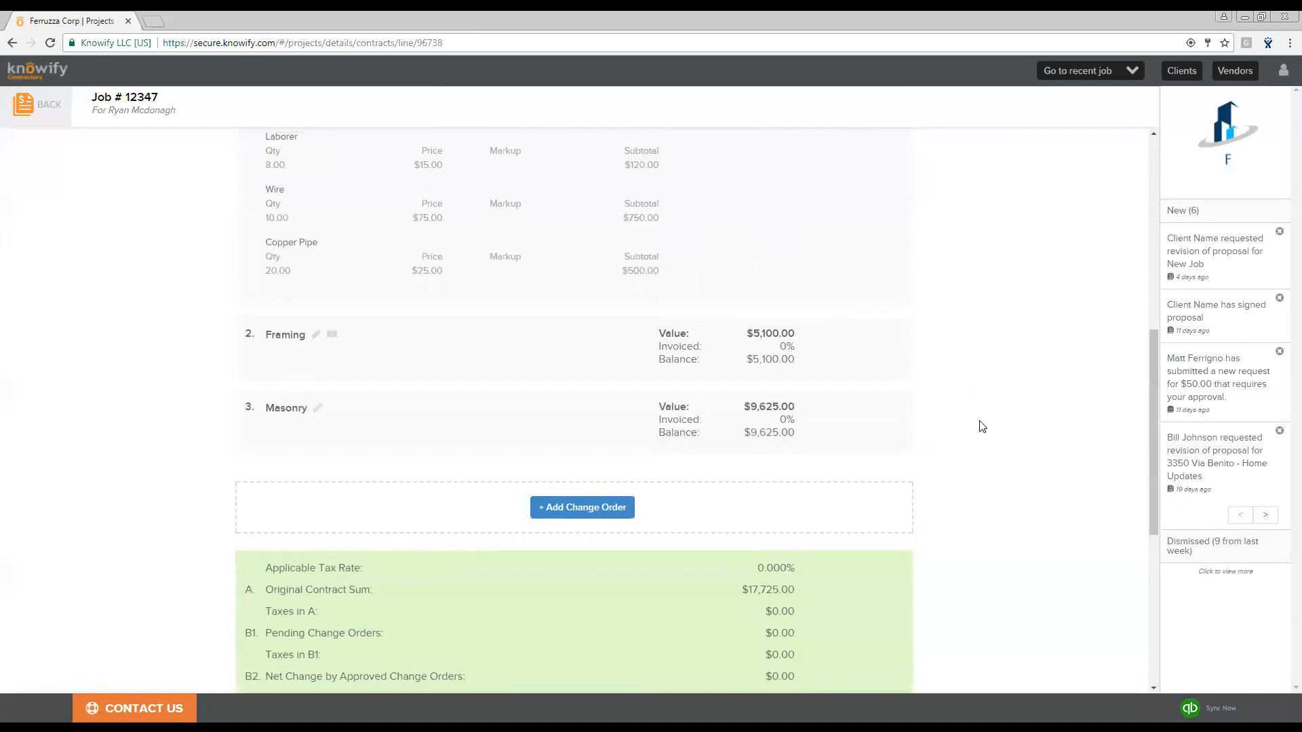
pyautogui.scroll(8, 954, 314)
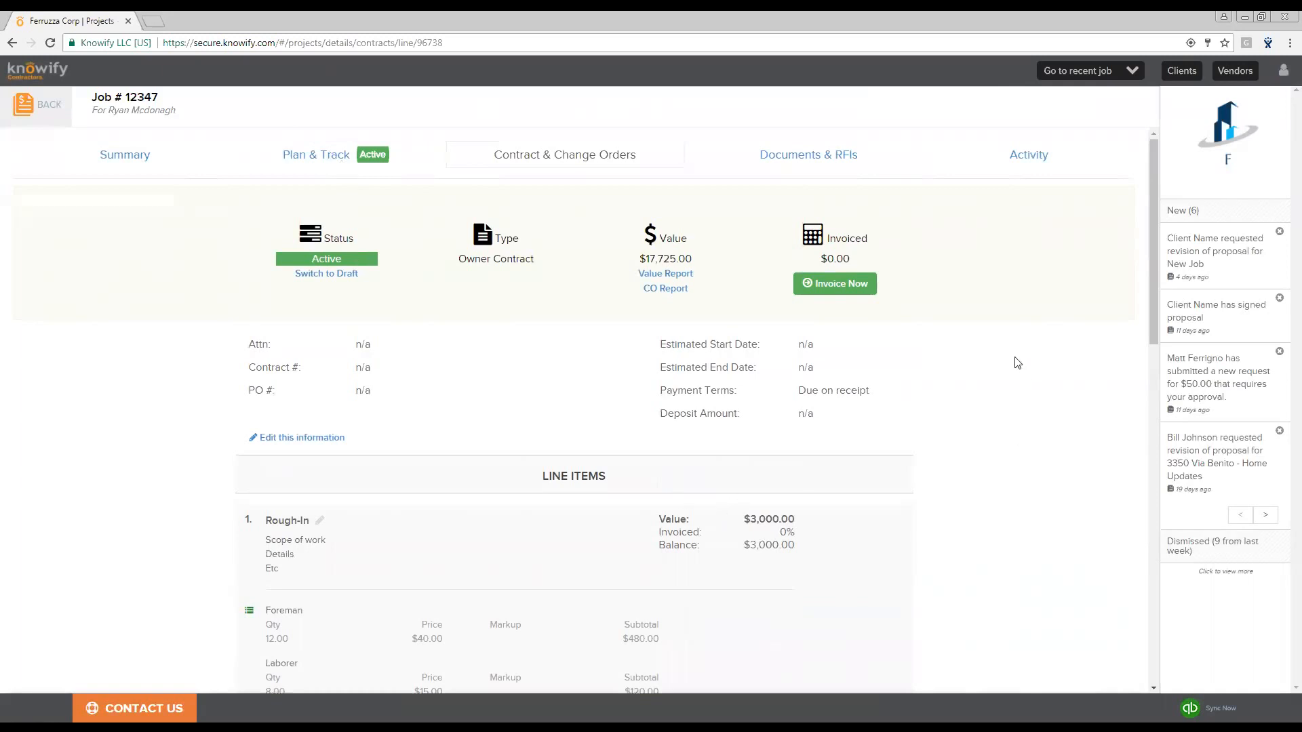
pyautogui.scroll(-3, 991, 353)
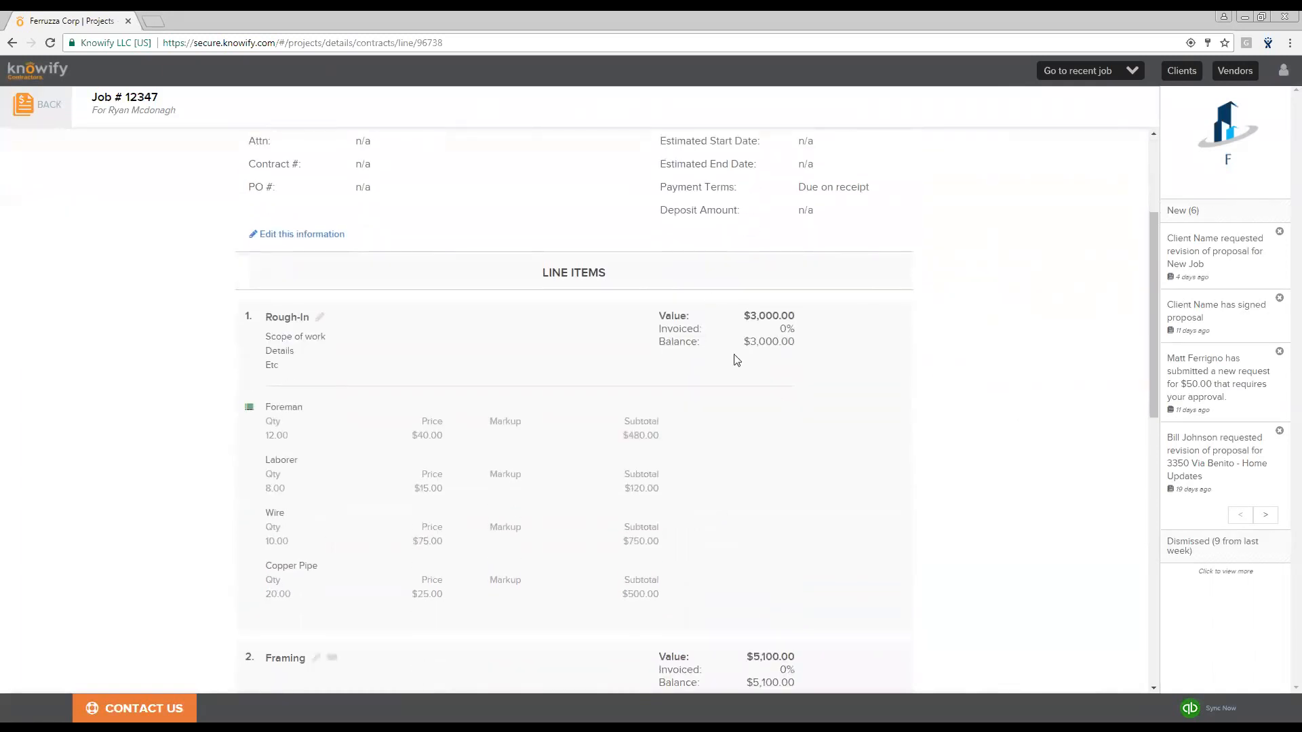
pyautogui.scroll(-3, 781, 316)
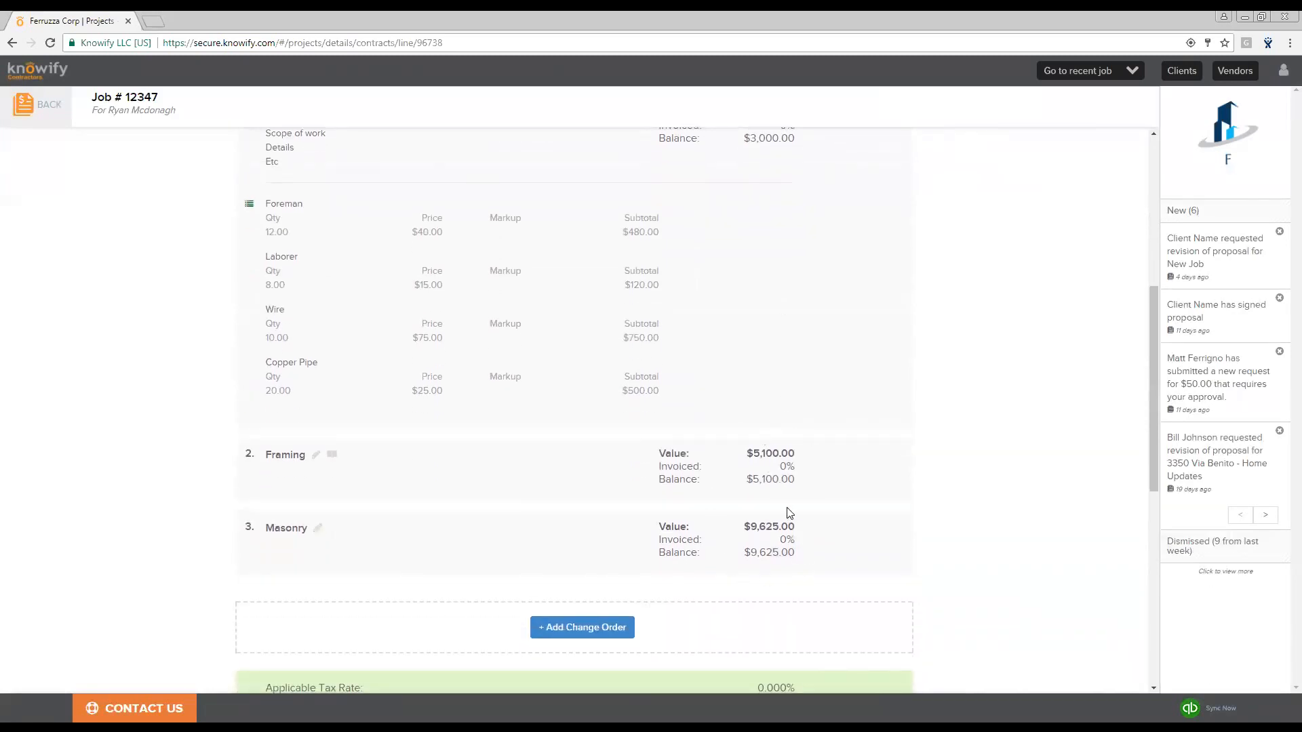
pyautogui.scroll(6, 787, 502)
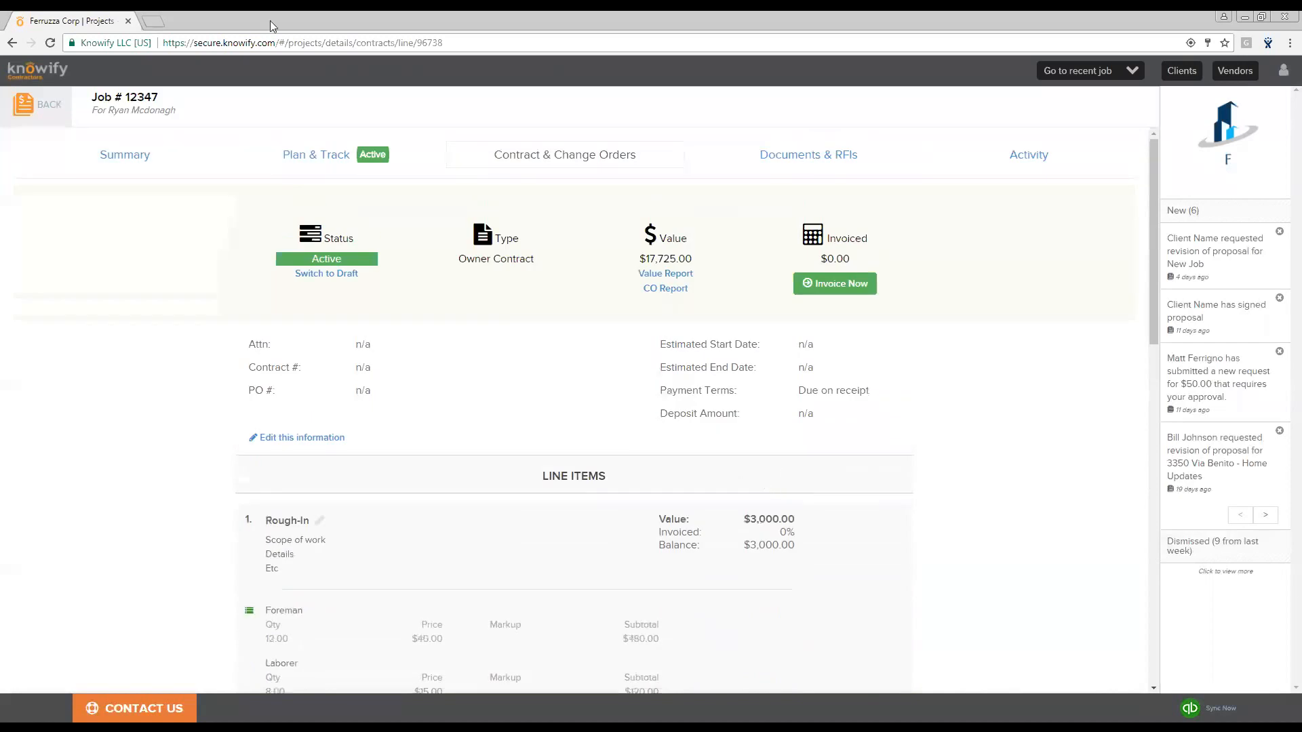
# - Open the job's Plan & Track view and review the phase budgets for materials and labor
pyautogui.click(343, 168)
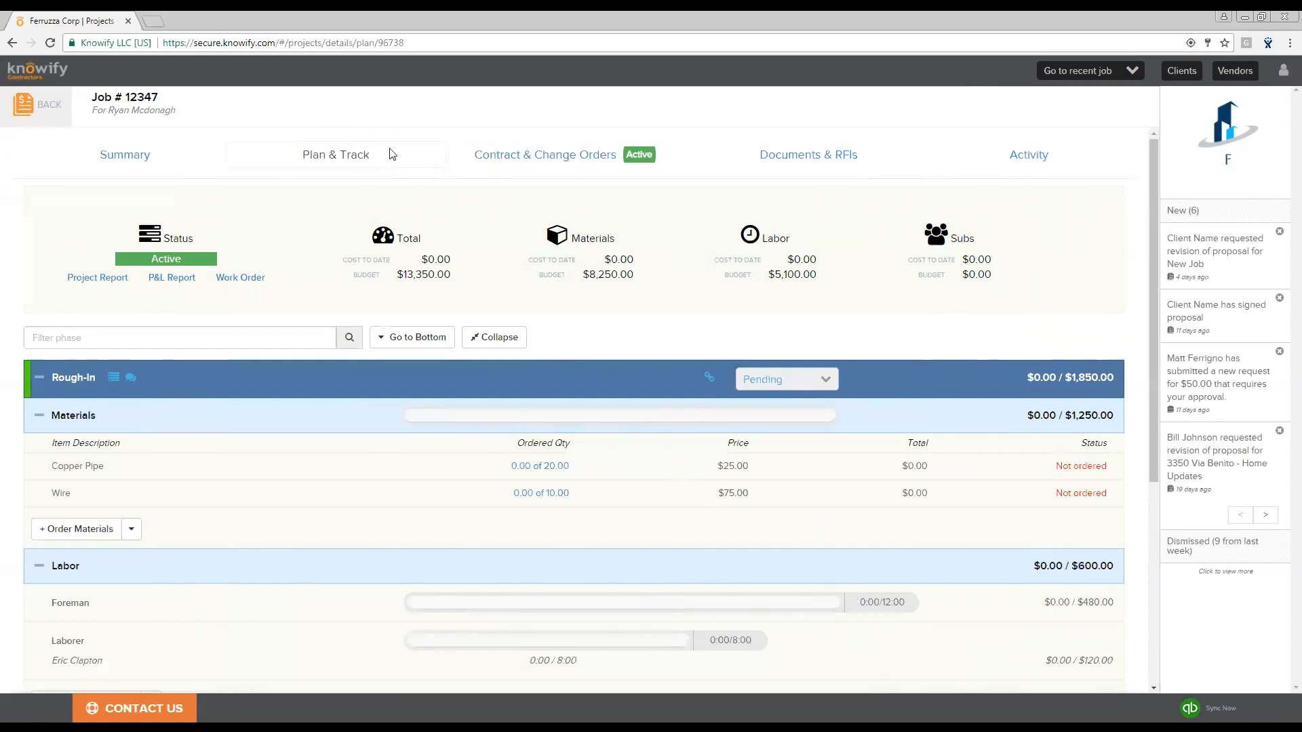
pyautogui.moveTo(432, 260); pyautogui.dragTo(453, 275)
pyautogui.click(583, 291)
pyautogui.scroll(-1, 726, 289)
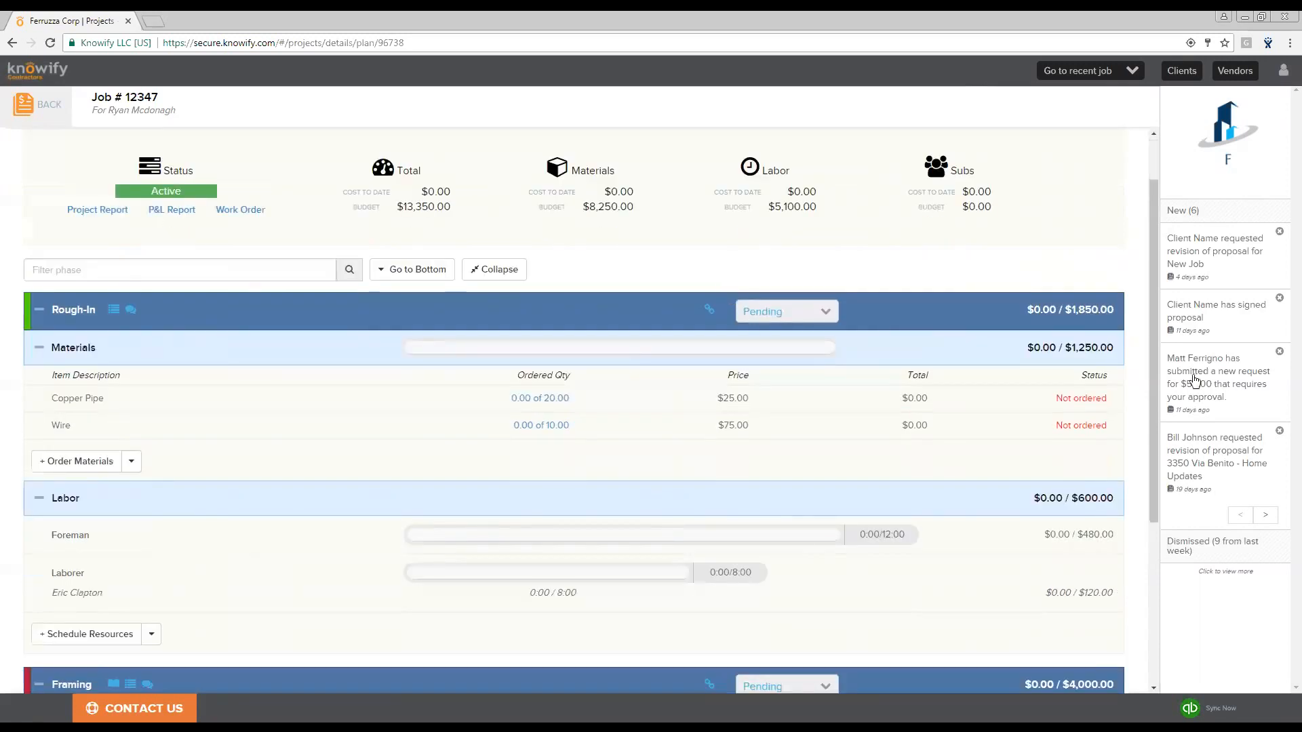
pyautogui.scroll(-1, 1121, 335)
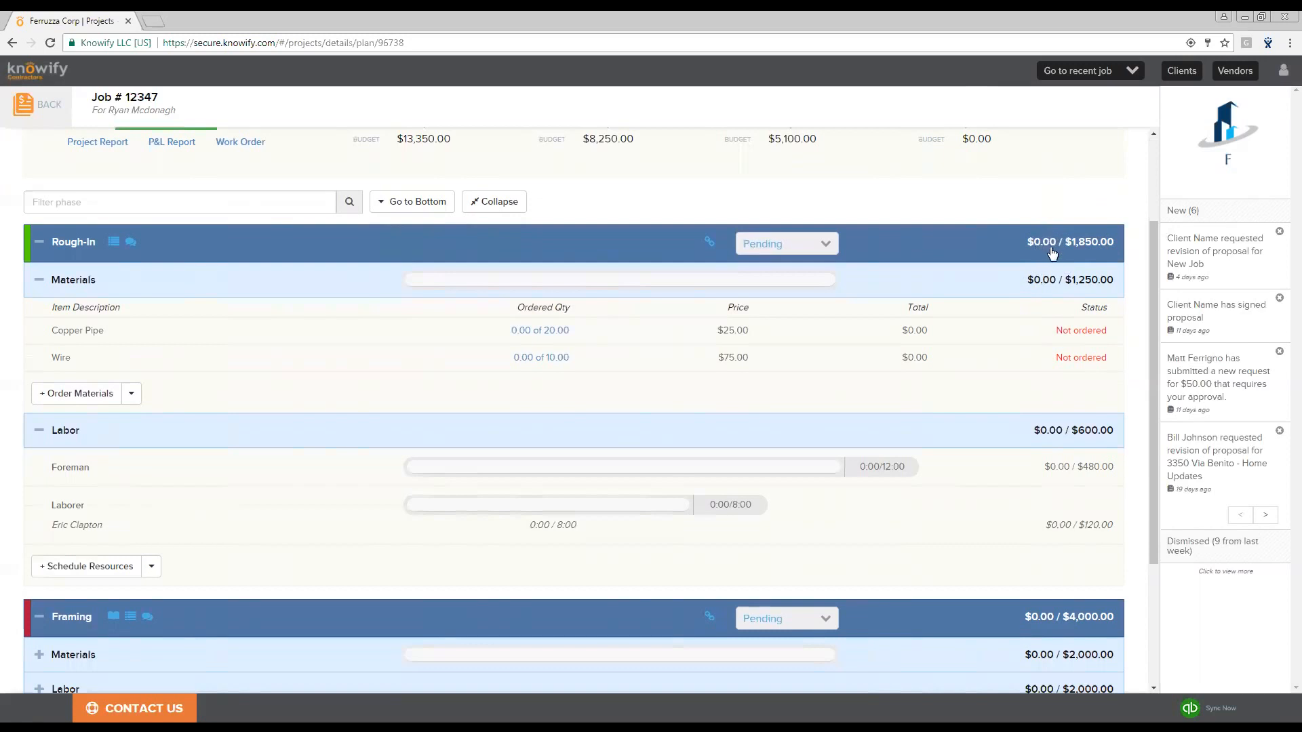
# - Start a purchase order process for the Rough-In materials with both Copper Pipe and Wire selected
pyautogui.scroll(-3, 1052, 253)
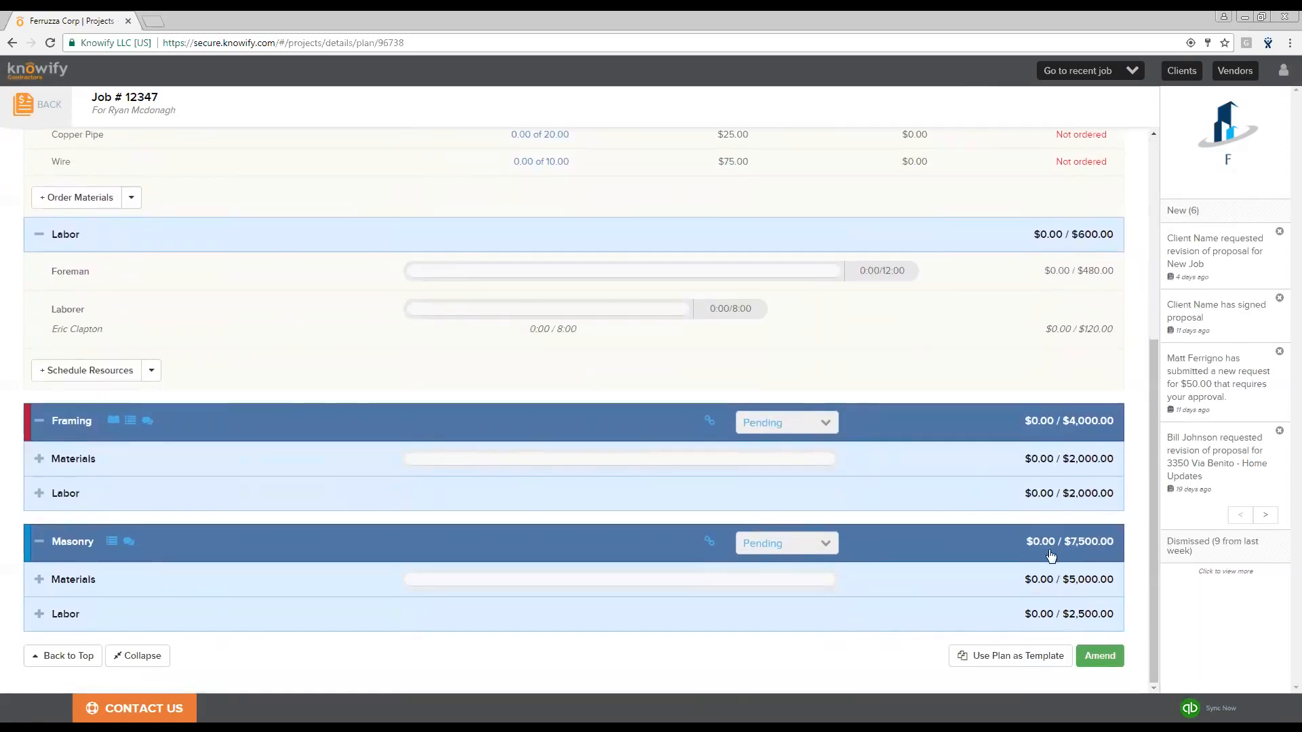
pyautogui.scroll(3, 1031, 445)
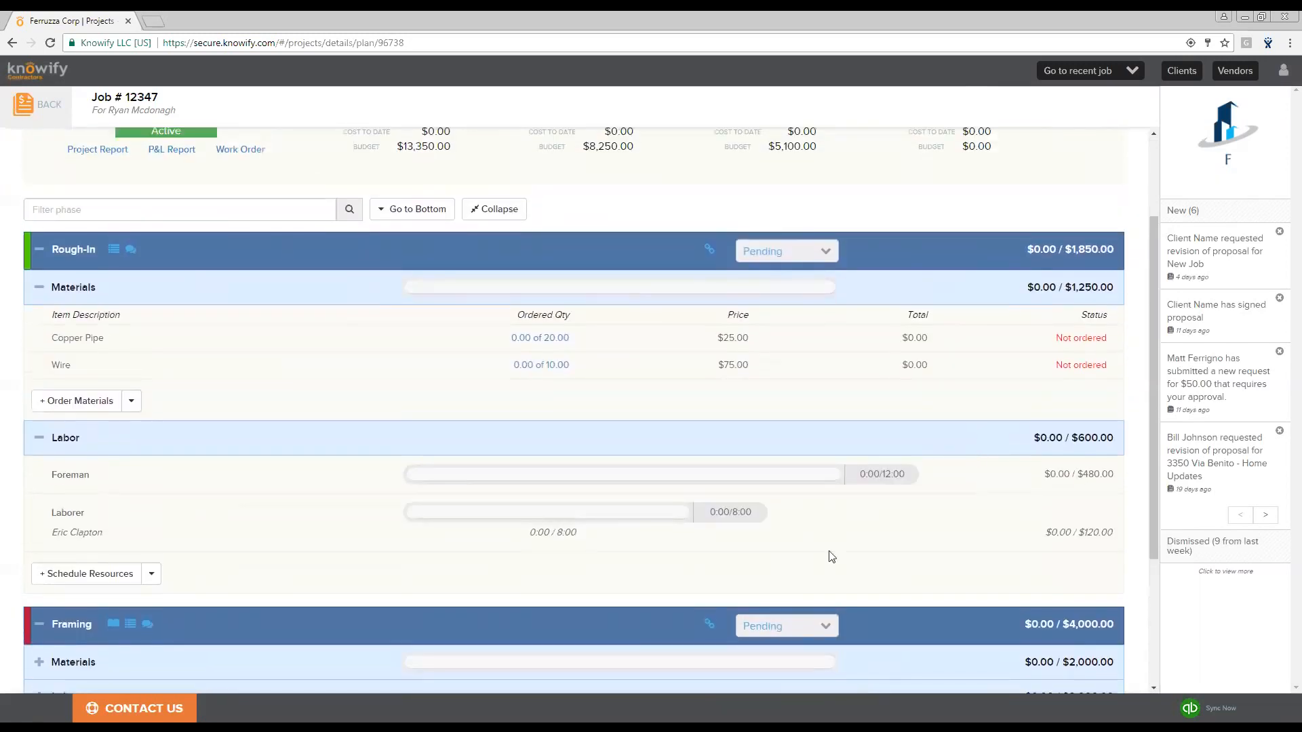
pyautogui.scroll(2, 831, 551)
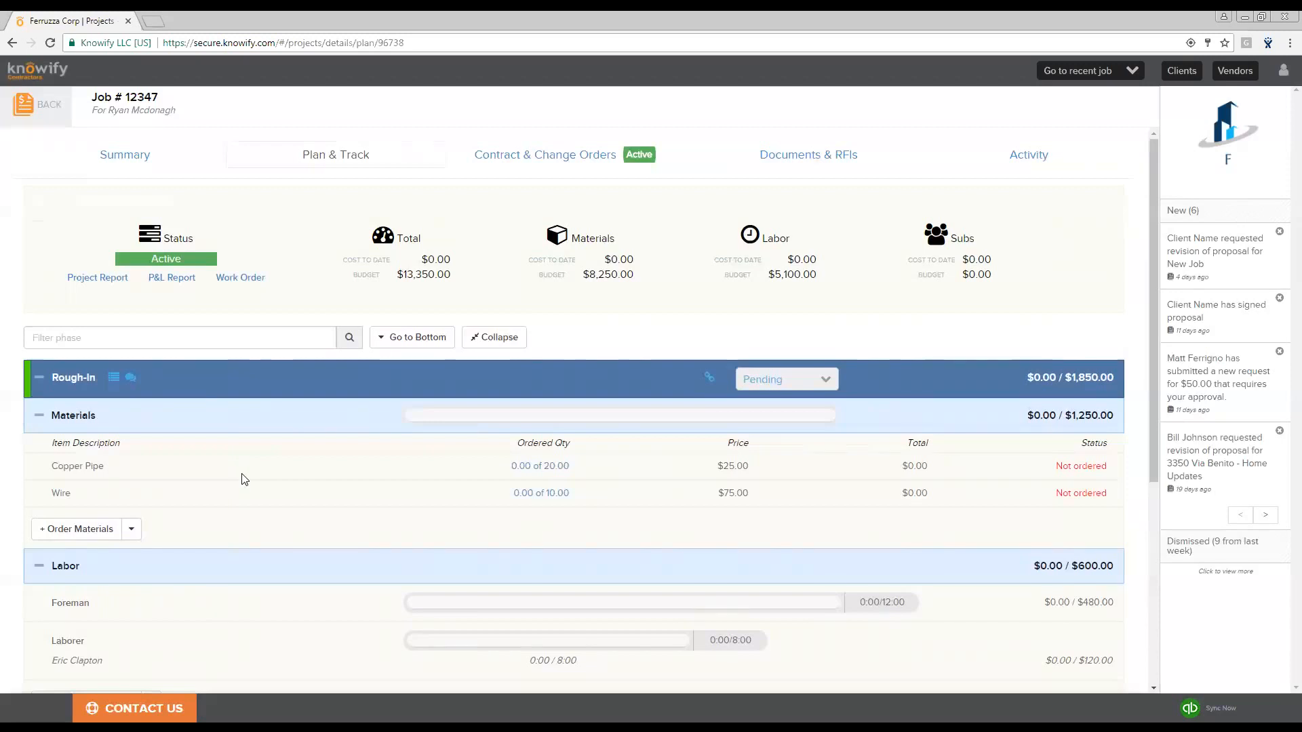
pyautogui.click(68, 536)
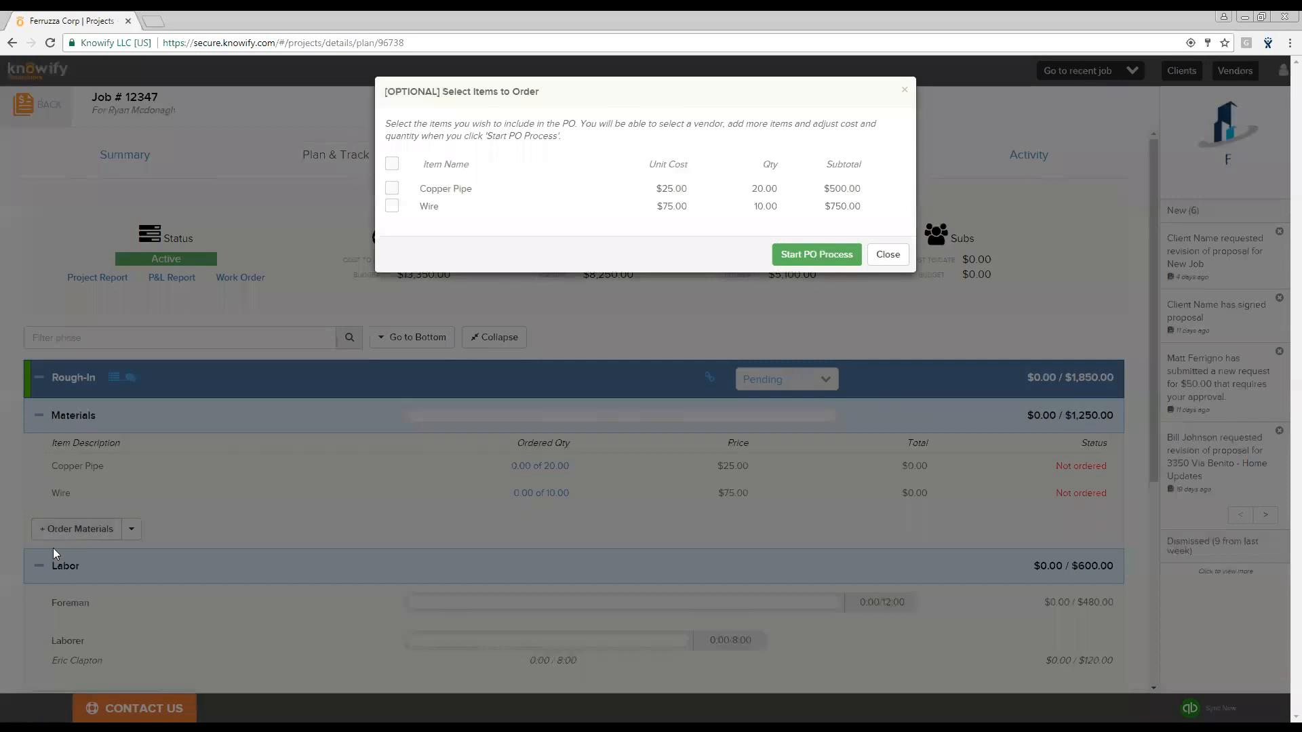
pyautogui.click(392, 165)
pyautogui.click(815, 262)
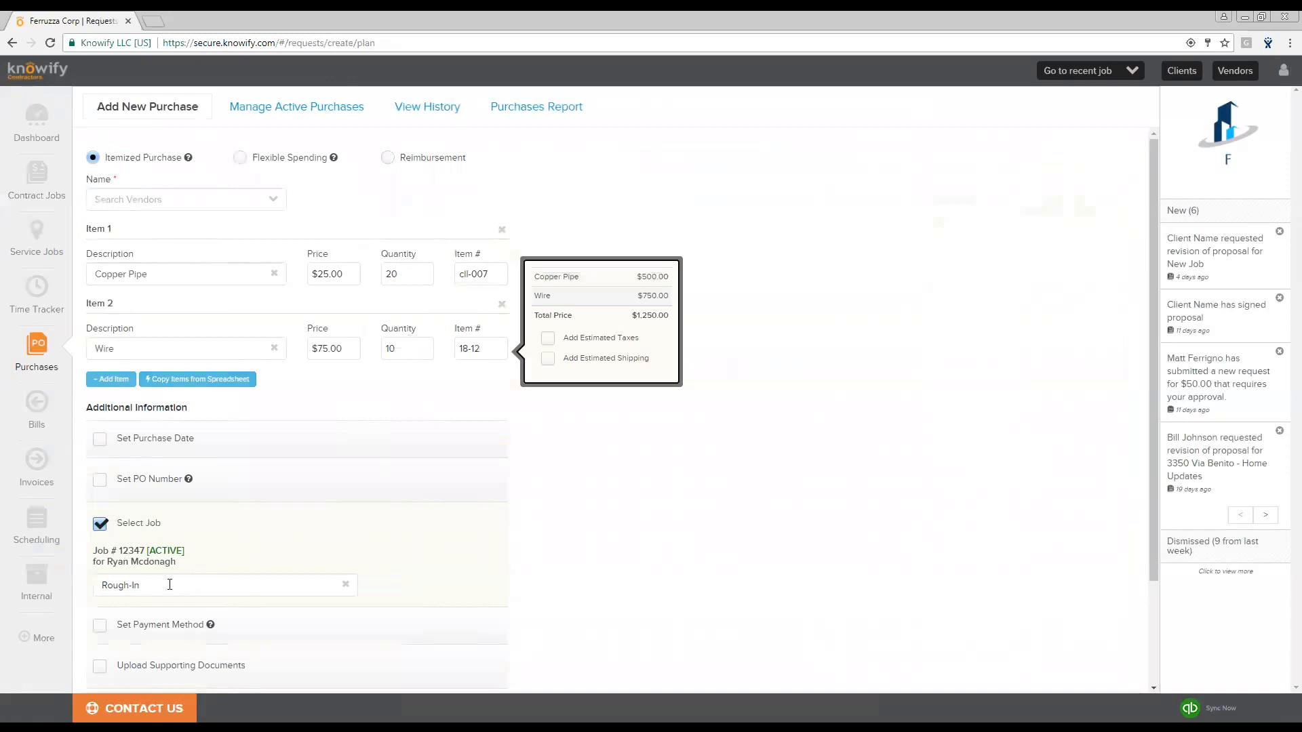
# - Set the Copper Pipe quantity to 18 and the Wire quantity to 7 on the purchase
pyautogui.click(418, 274)
pyautogui.write('18')
pyautogui.click(408, 379)
pyautogui.click(402, 349)
pyautogui.write('7')
# - Choose ABC Supply as the purchase vendor
pyautogui.click(236, 197)
pyautogui.write('abc')
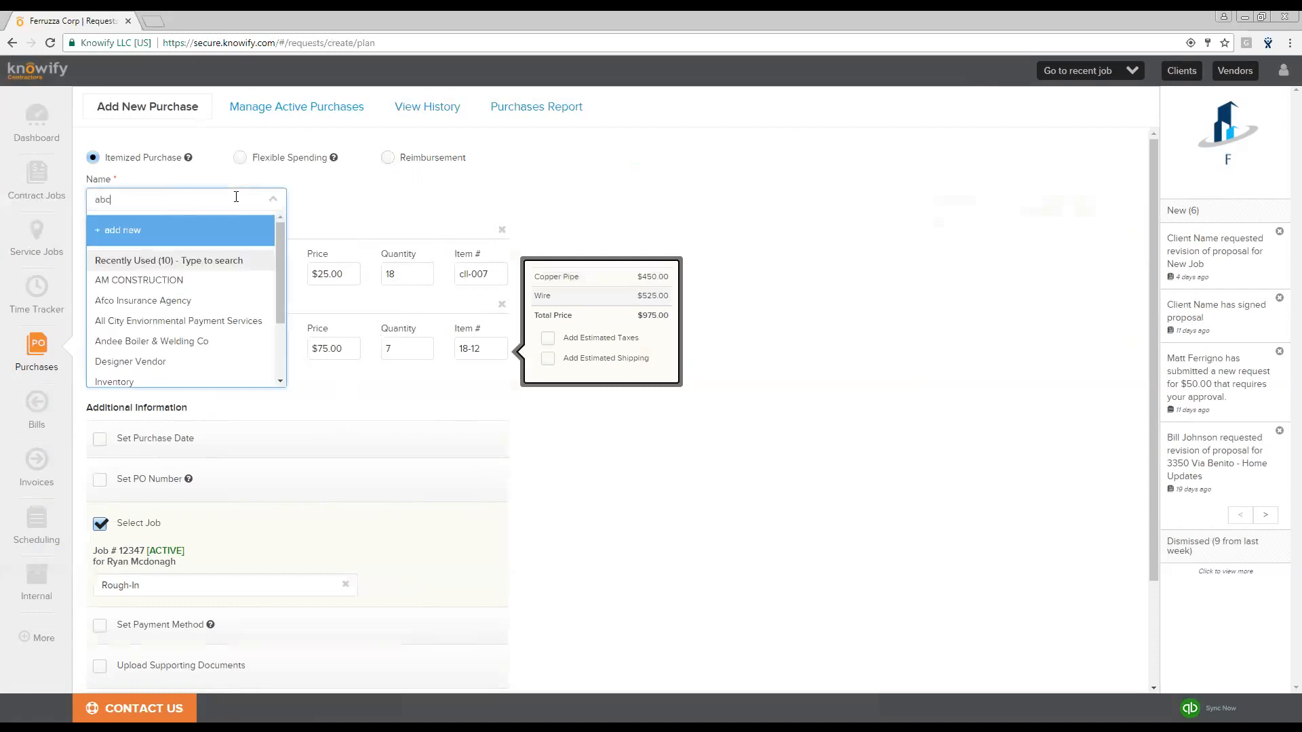
pyautogui.click(196, 270)
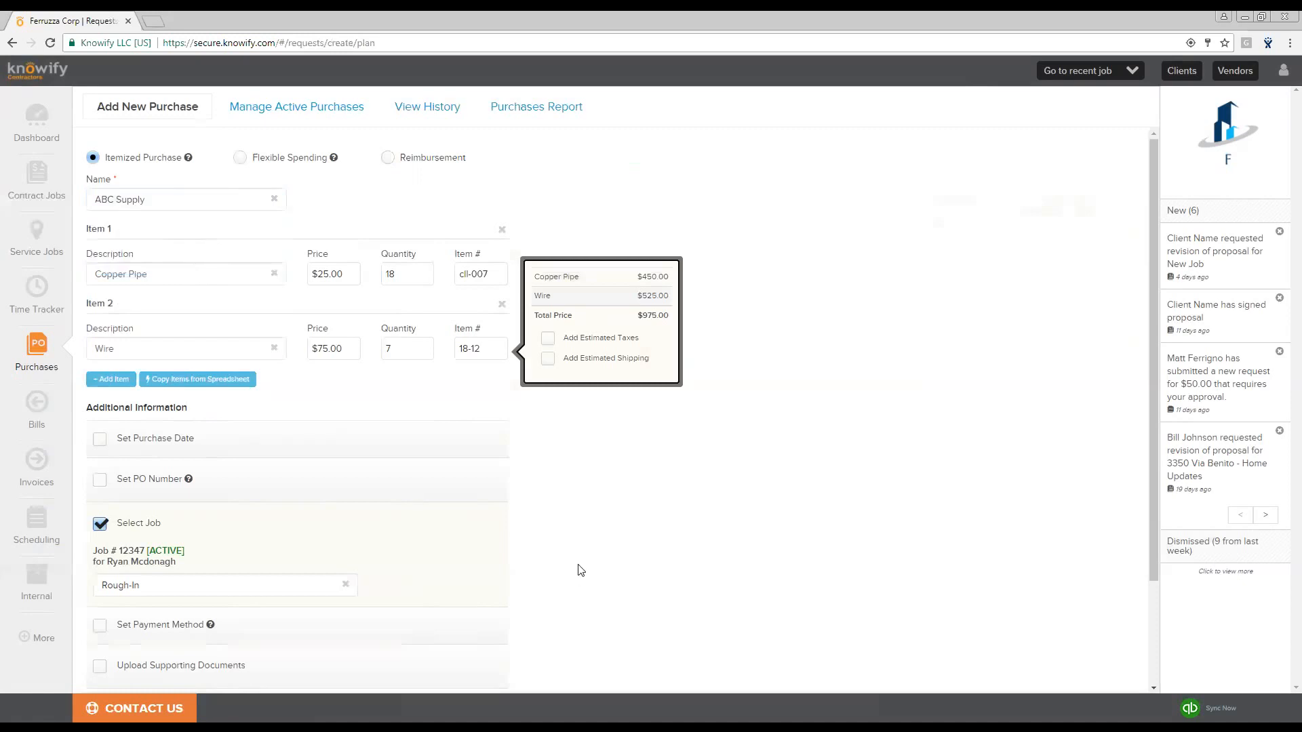
pyautogui.scroll(-1, 554, 561)
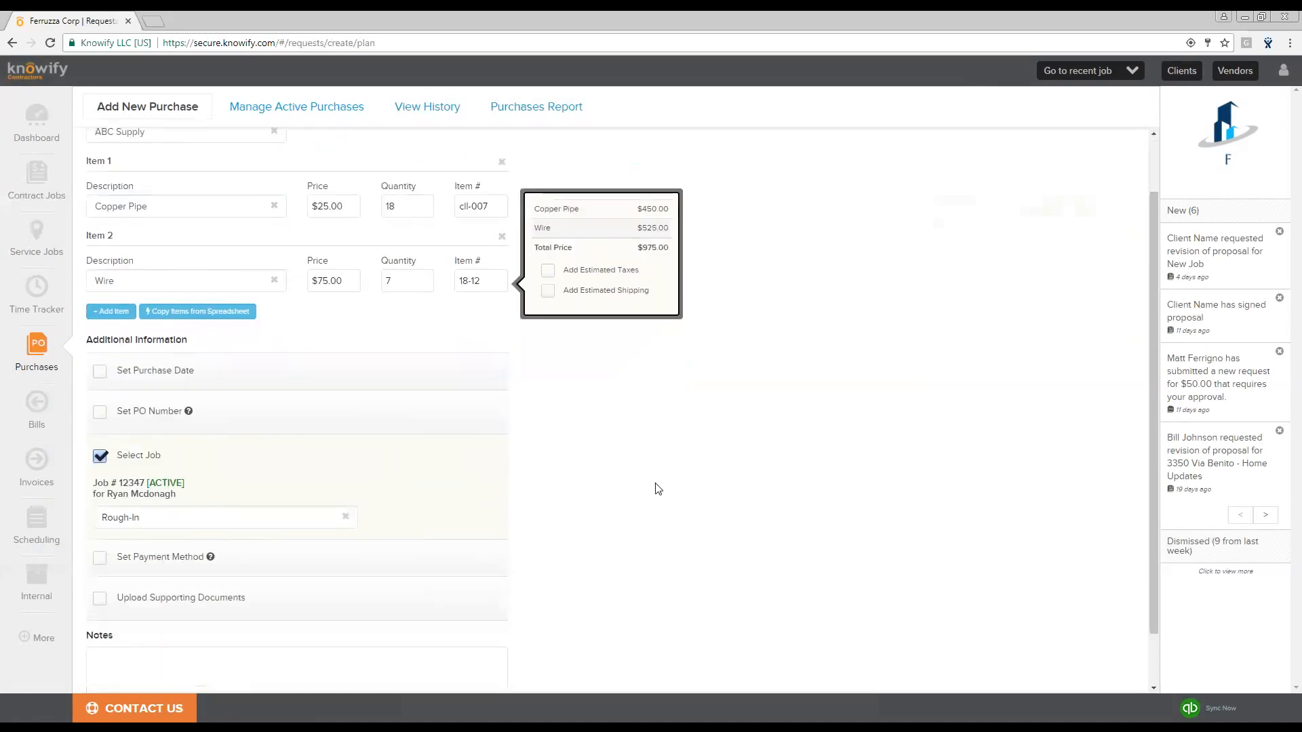
pyautogui.scroll(1, 551, 588)
pyautogui.scroll(-2, 317, 262)
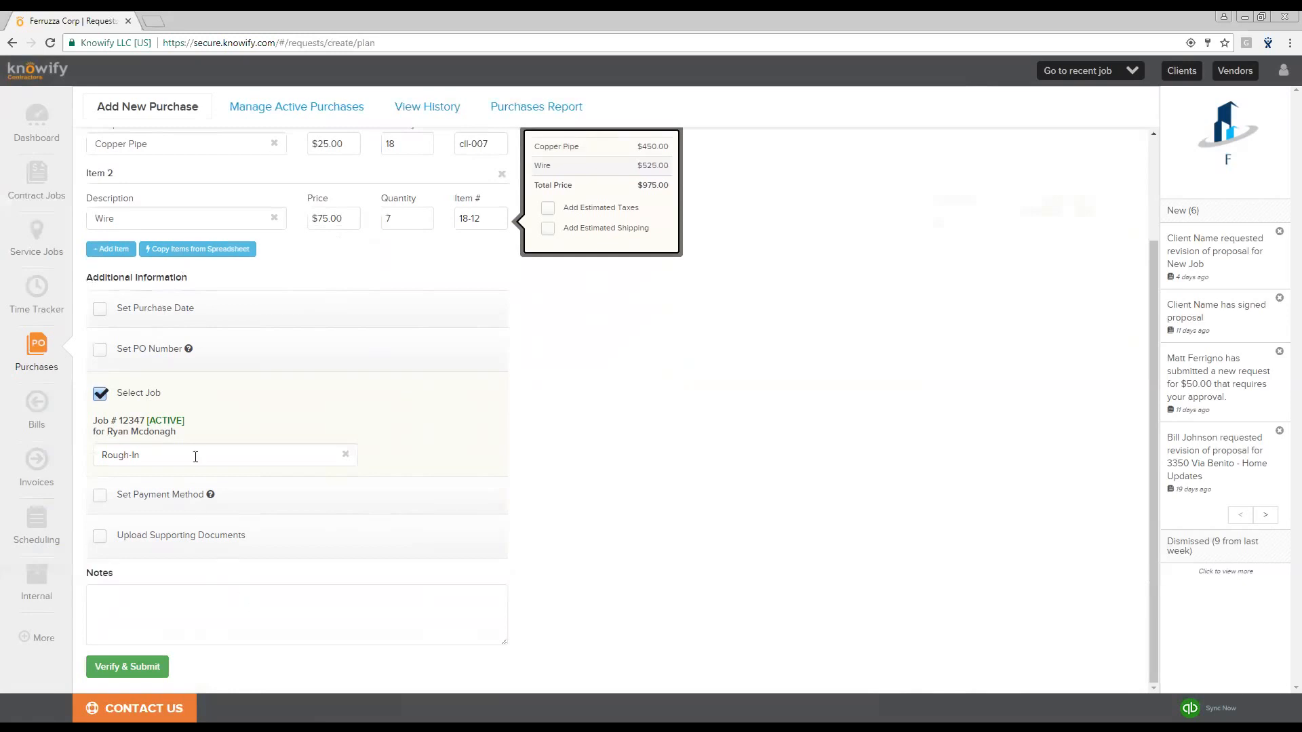
# - Enable a PO number for the purchase, set it to 20031, and verify it
pyautogui.click(102, 350)
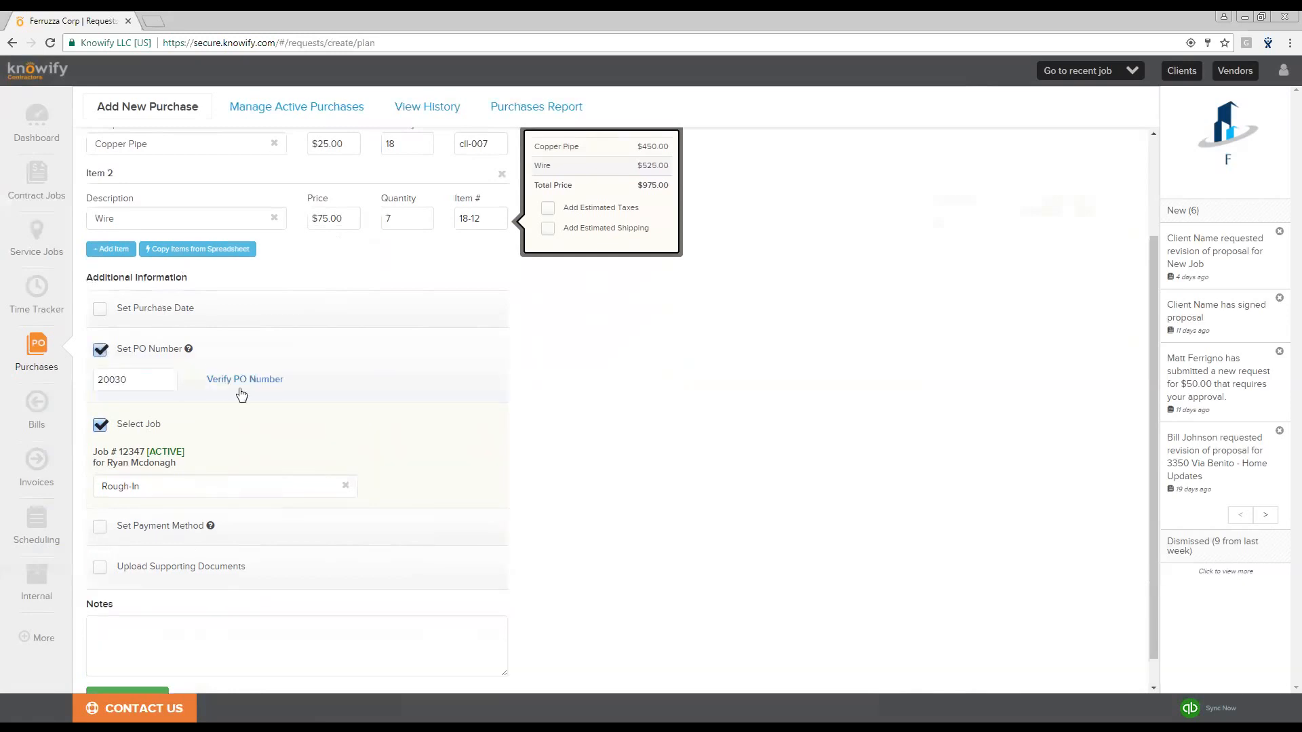
pyautogui.click(145, 379)
pyautogui.click(451, 388)
pyautogui.click(287, 342)
pyautogui.click(282, 388)
pyautogui.scroll(-2, 237, 555)
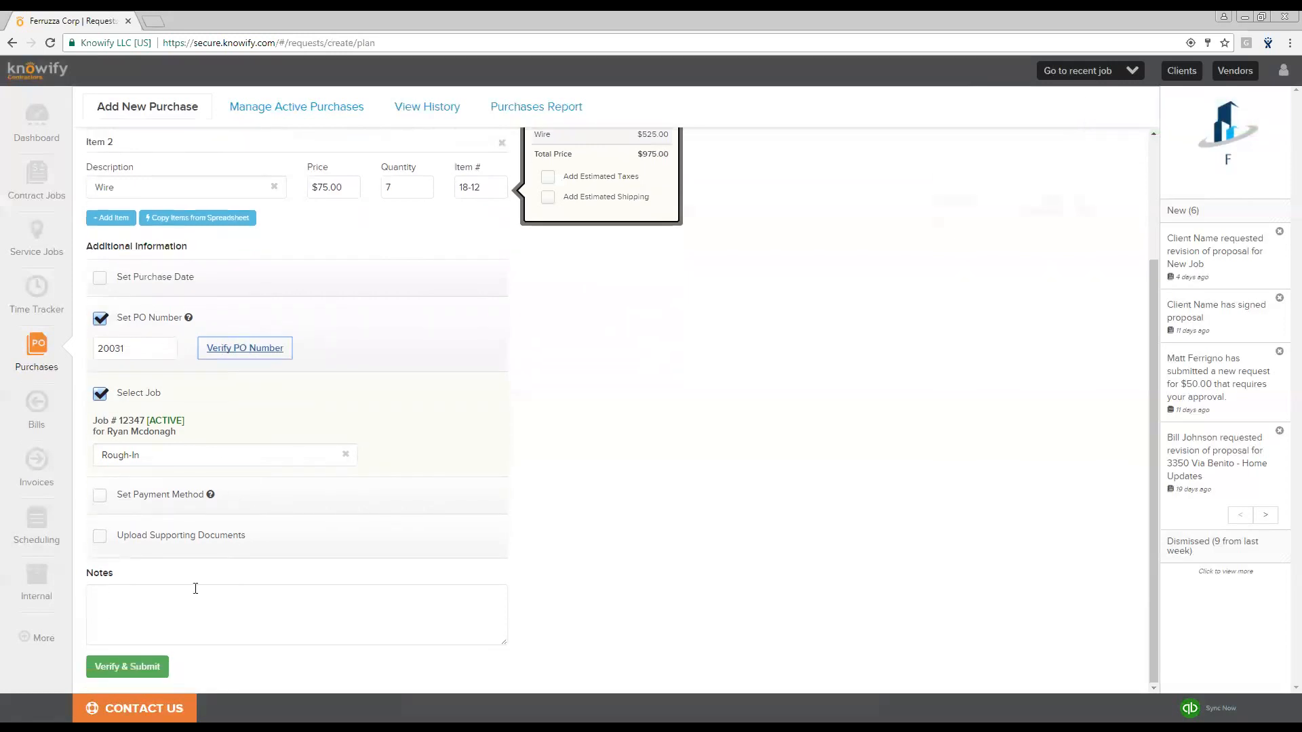
# - Enable the payment method option and keep it set to Vendor will invoice
pyautogui.click(112, 498)
pyautogui.scroll(-1, 171, 487)
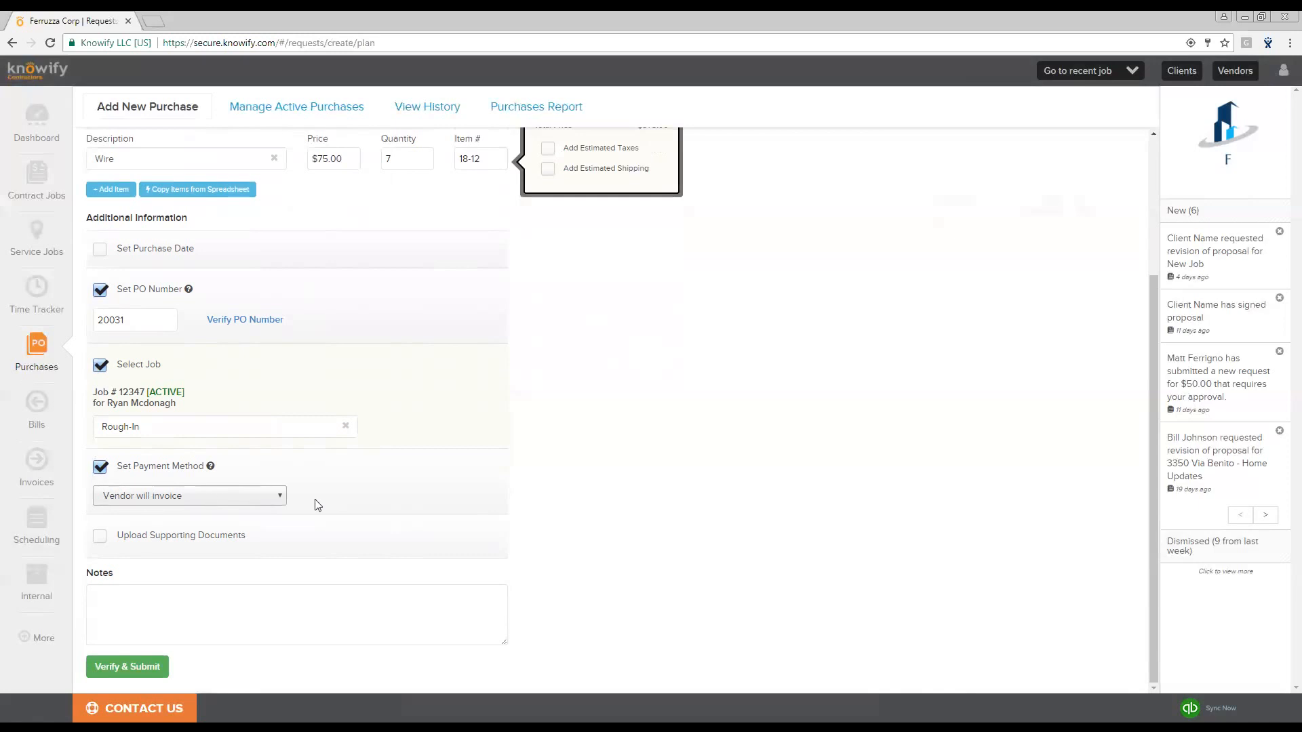
pyautogui.scroll(1, 315, 499)
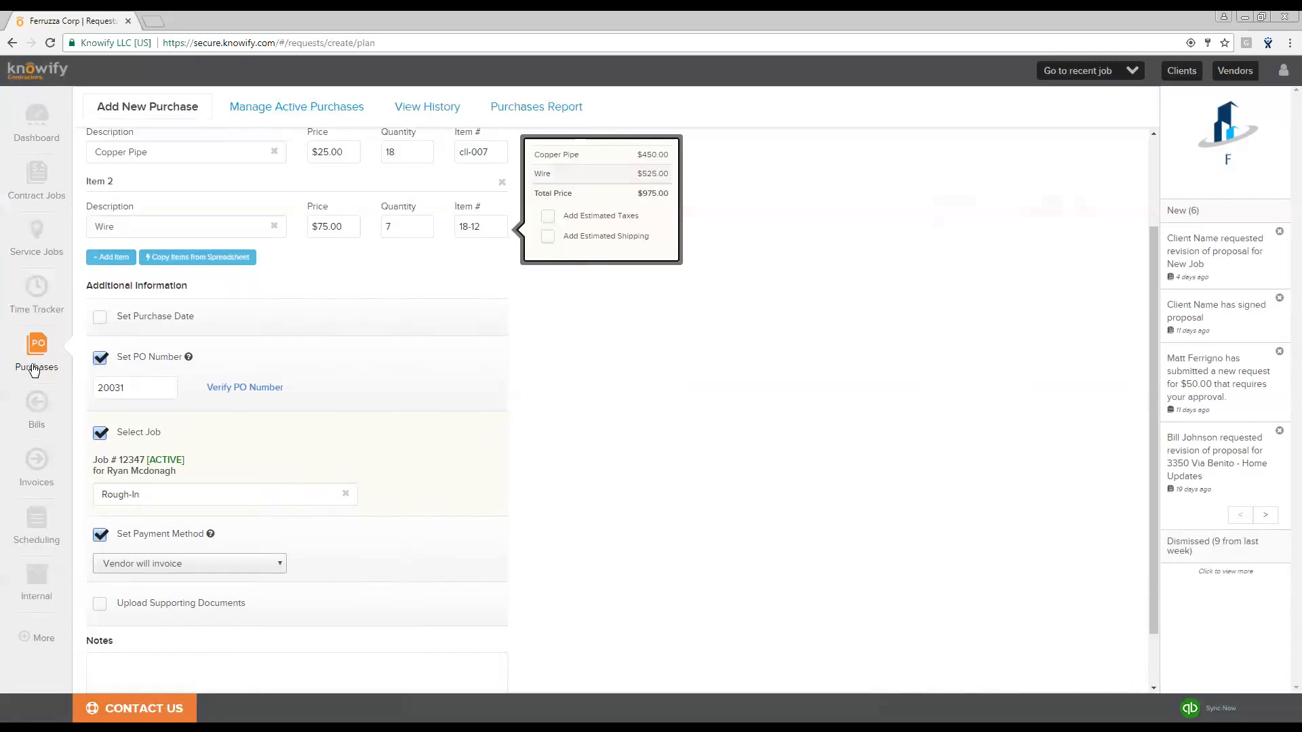
pyautogui.click(201, 562)
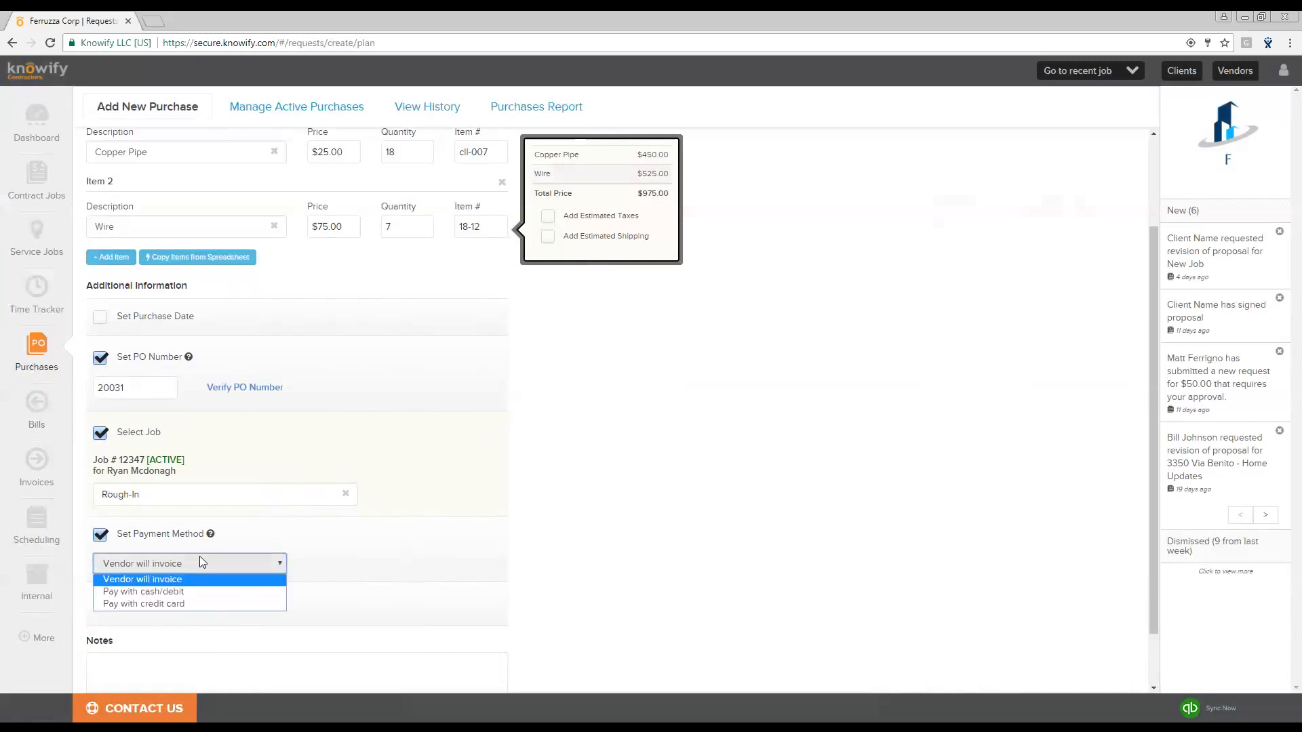
pyautogui.click(183, 591)
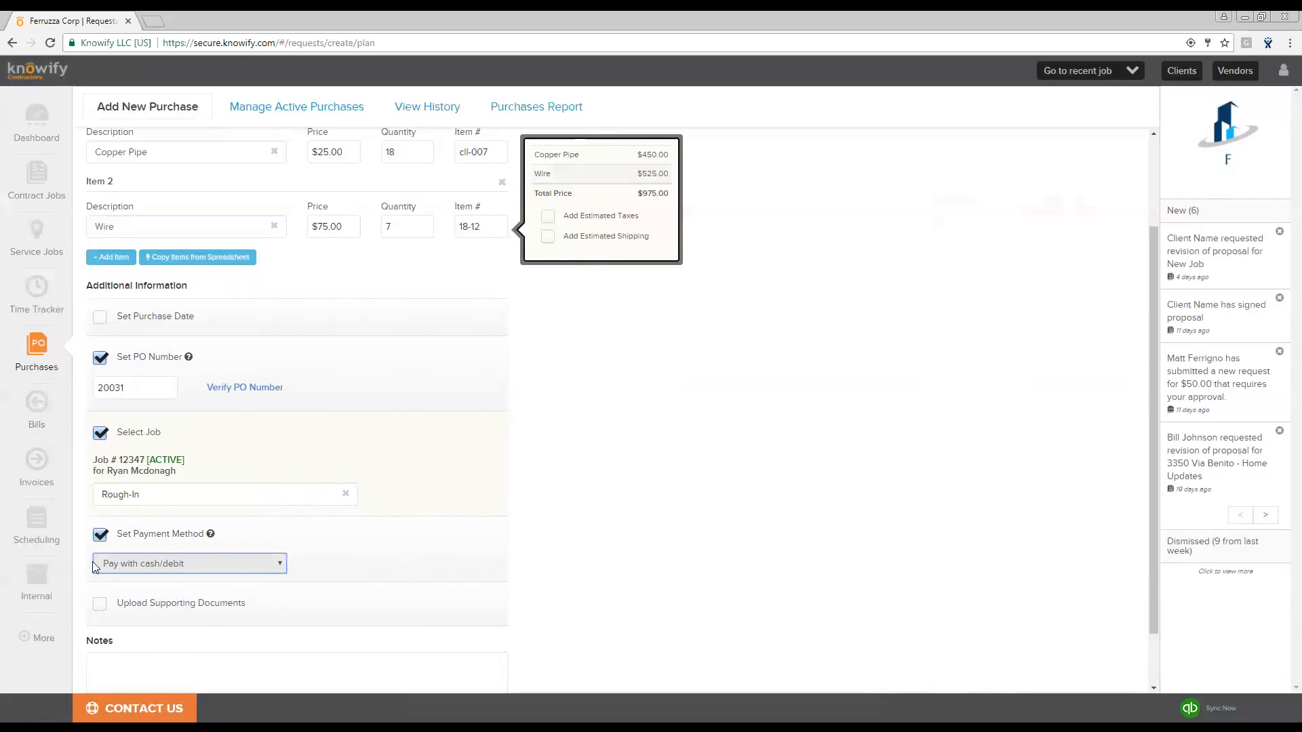
pyautogui.click(212, 561)
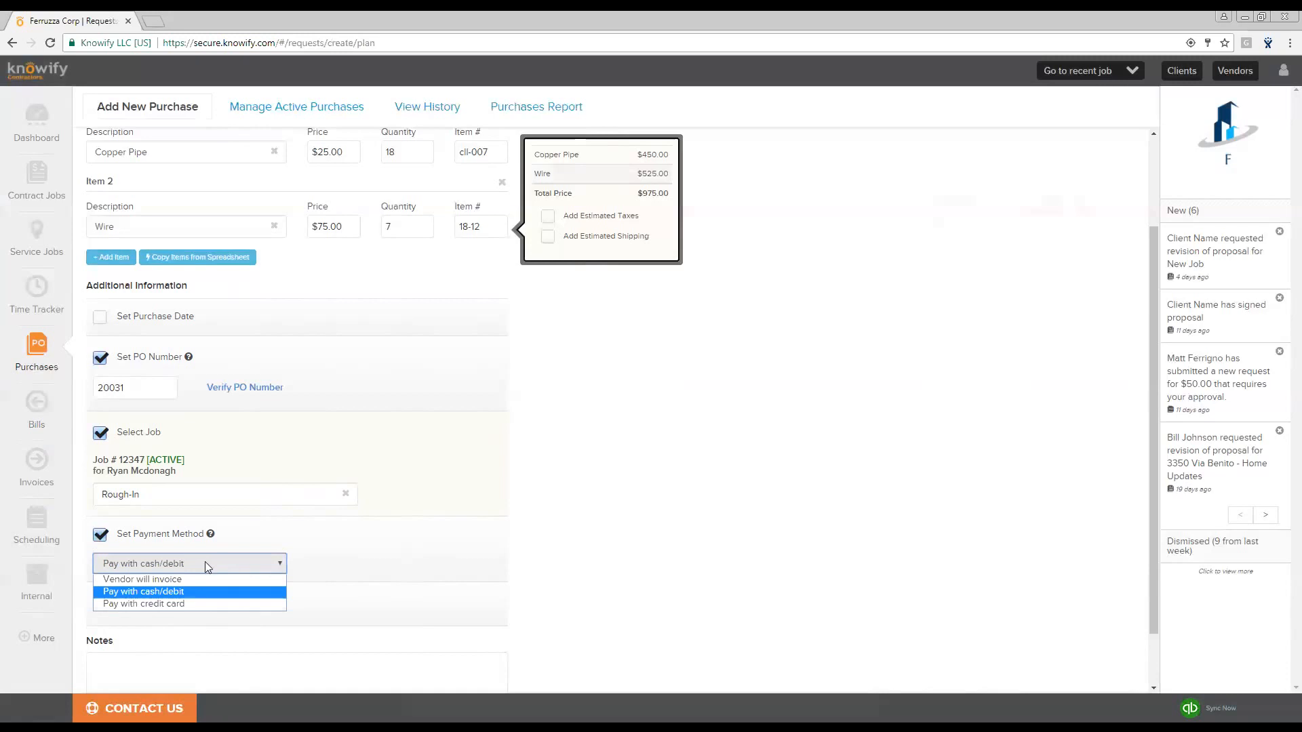
pyautogui.click(188, 576)
pyautogui.scroll(-1, 201, 619)
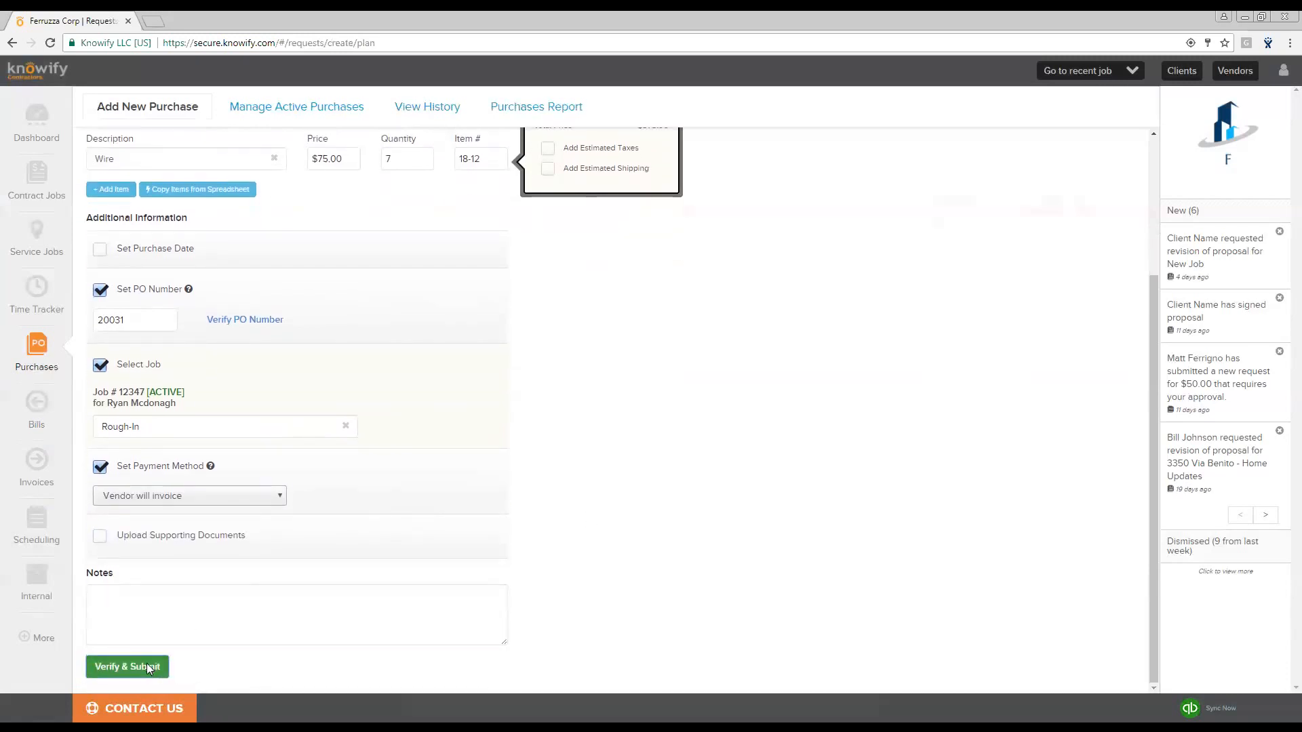
# - Verify and submit the purchase order and acknowledge the confirmation
pyautogui.click(146, 664)
pyautogui.click(757, 262)
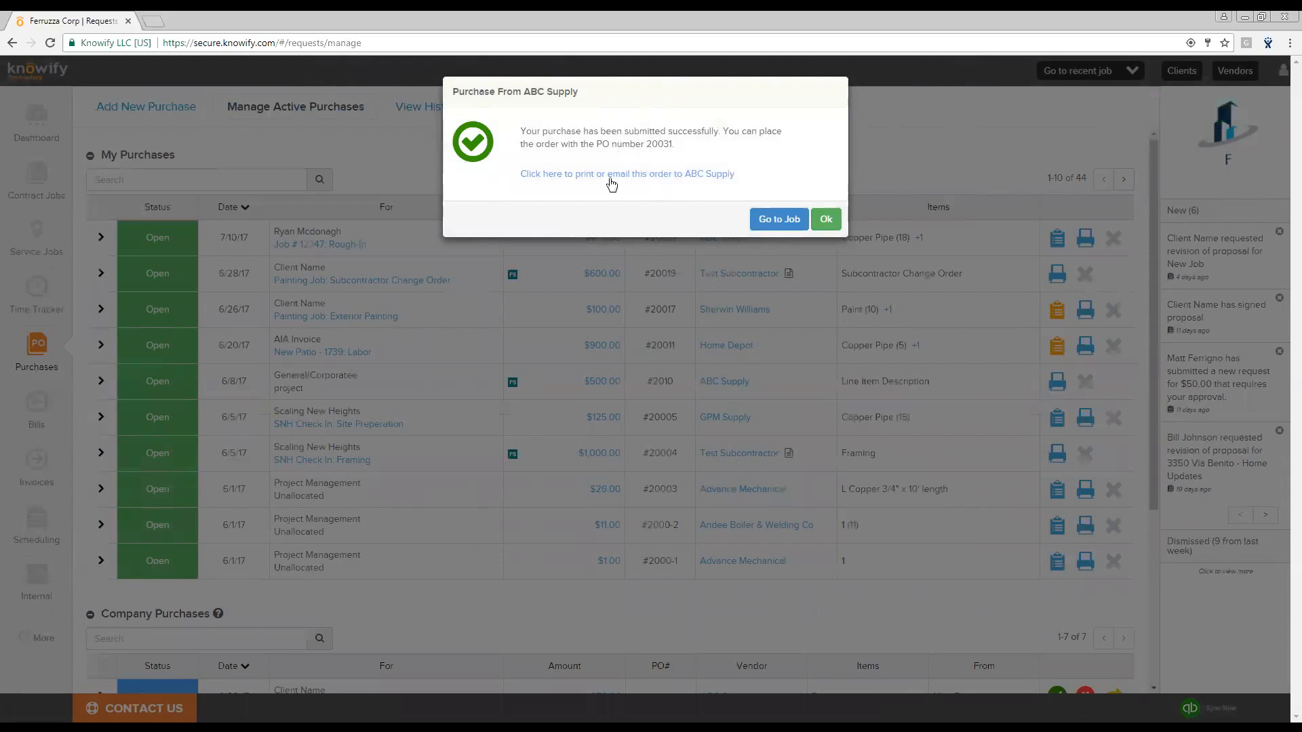
pyautogui.click(826, 219)
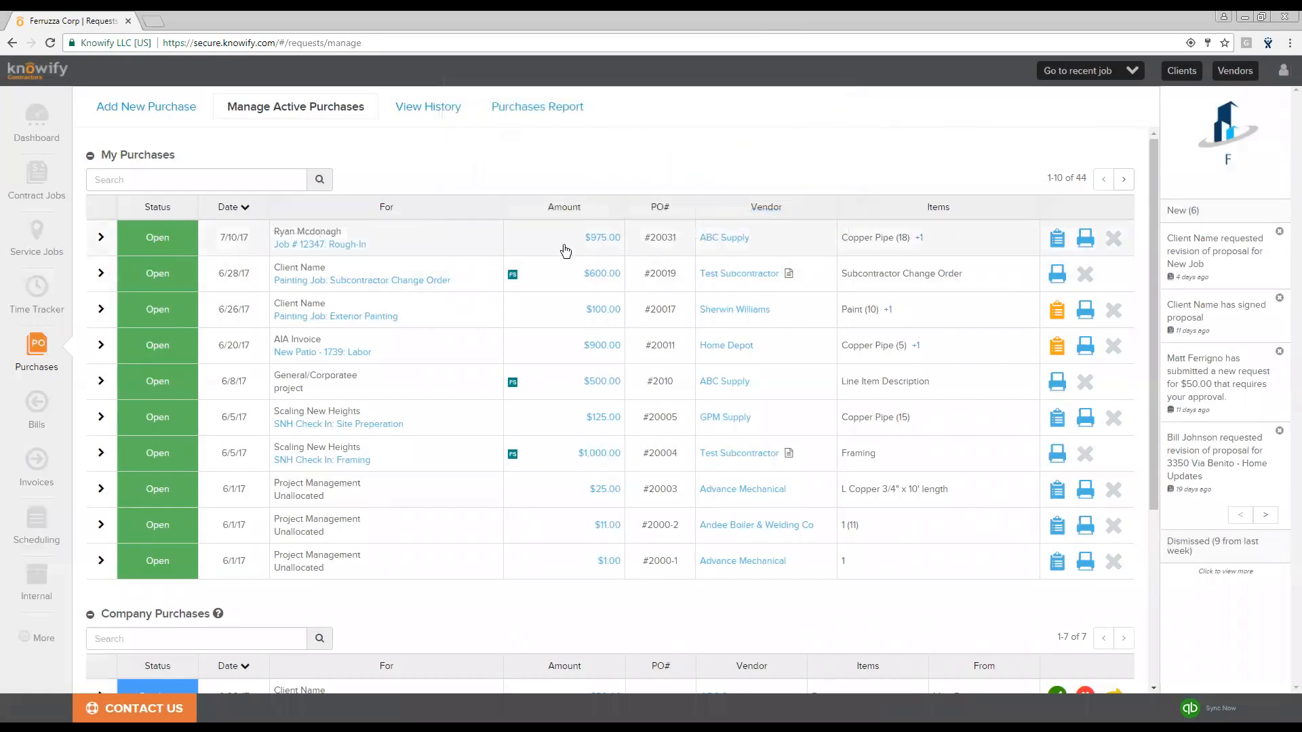
# - Open the new ABC Supply purchase order's details and its print/email dialog
pyautogui.click(101, 239)
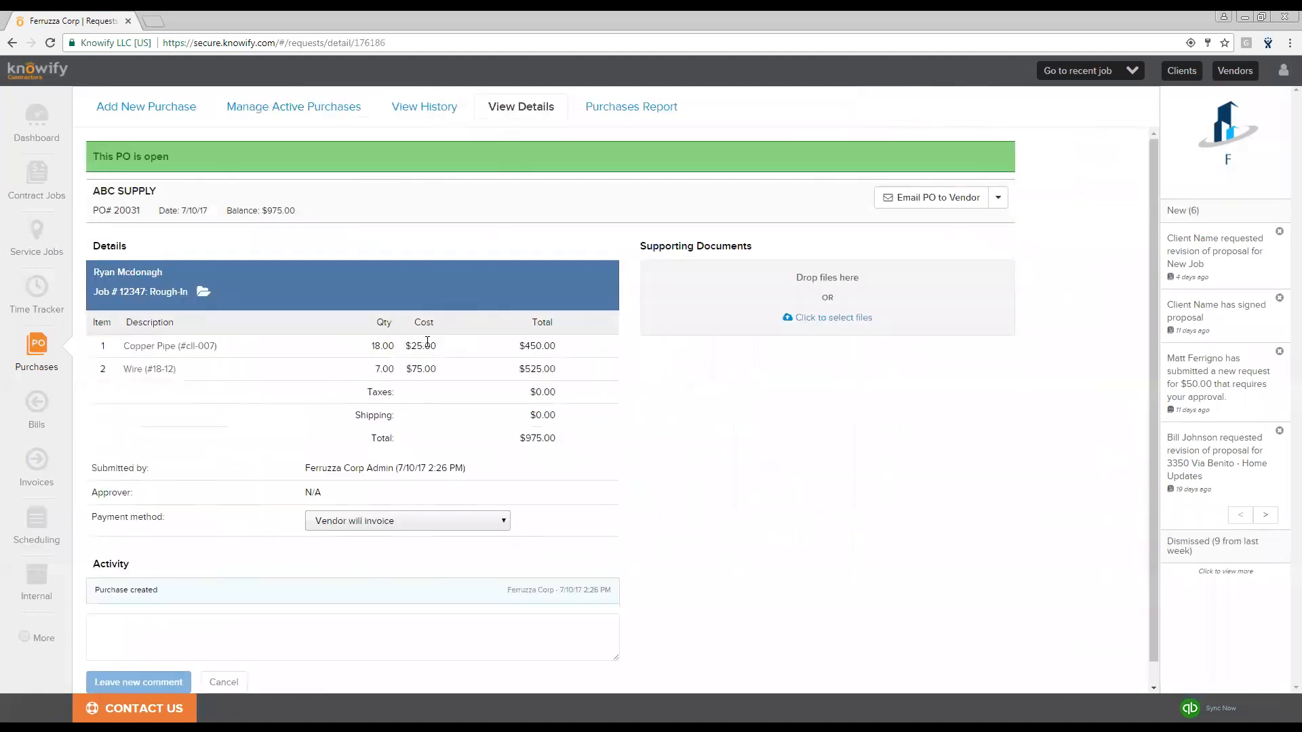
pyautogui.click(1006, 204)
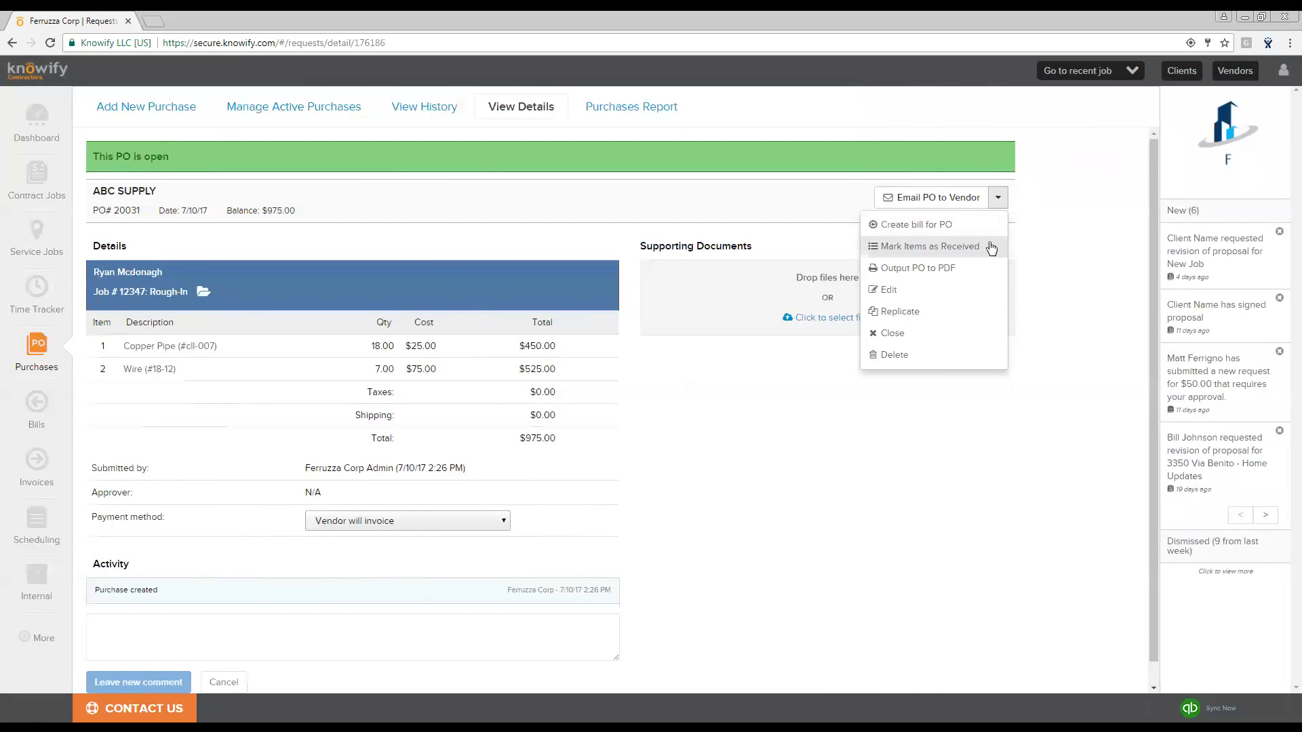
pyautogui.click(964, 197)
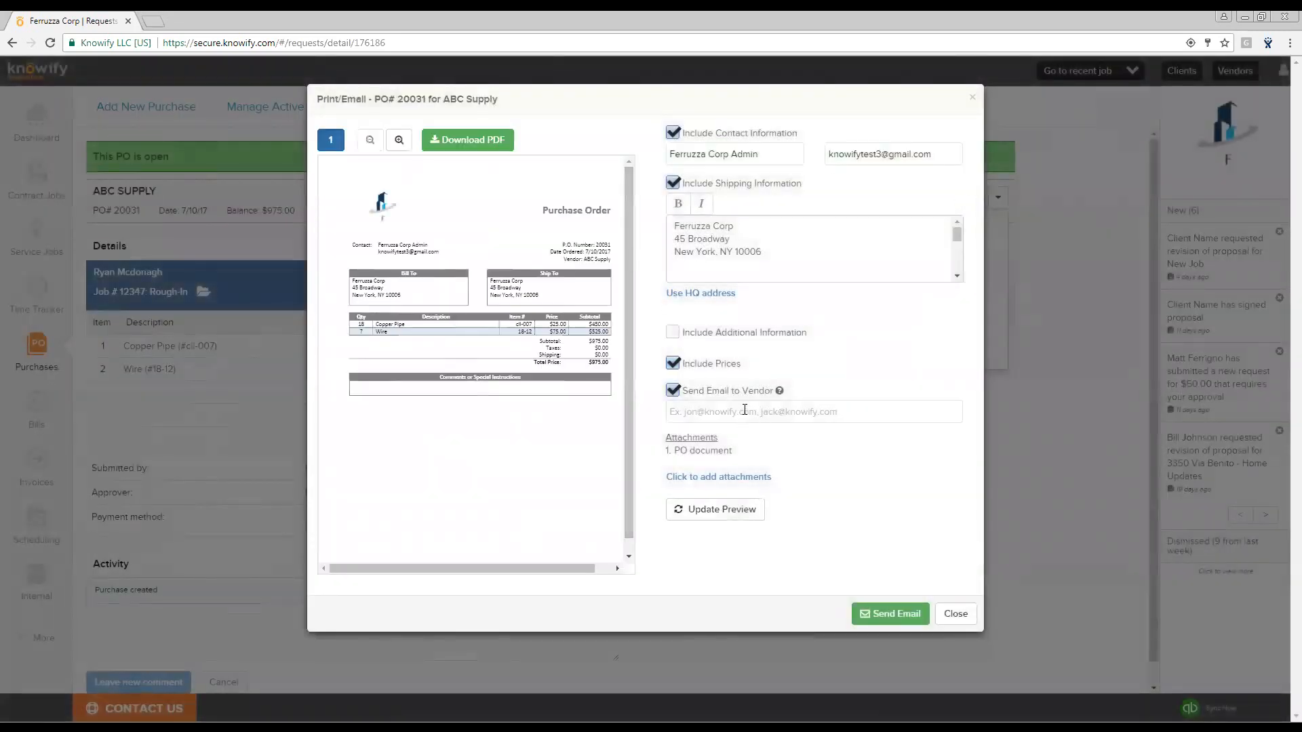
# - Download the purchase order as a PDF with additional information included, view it, and close the dialog
pyautogui.click(672, 333)
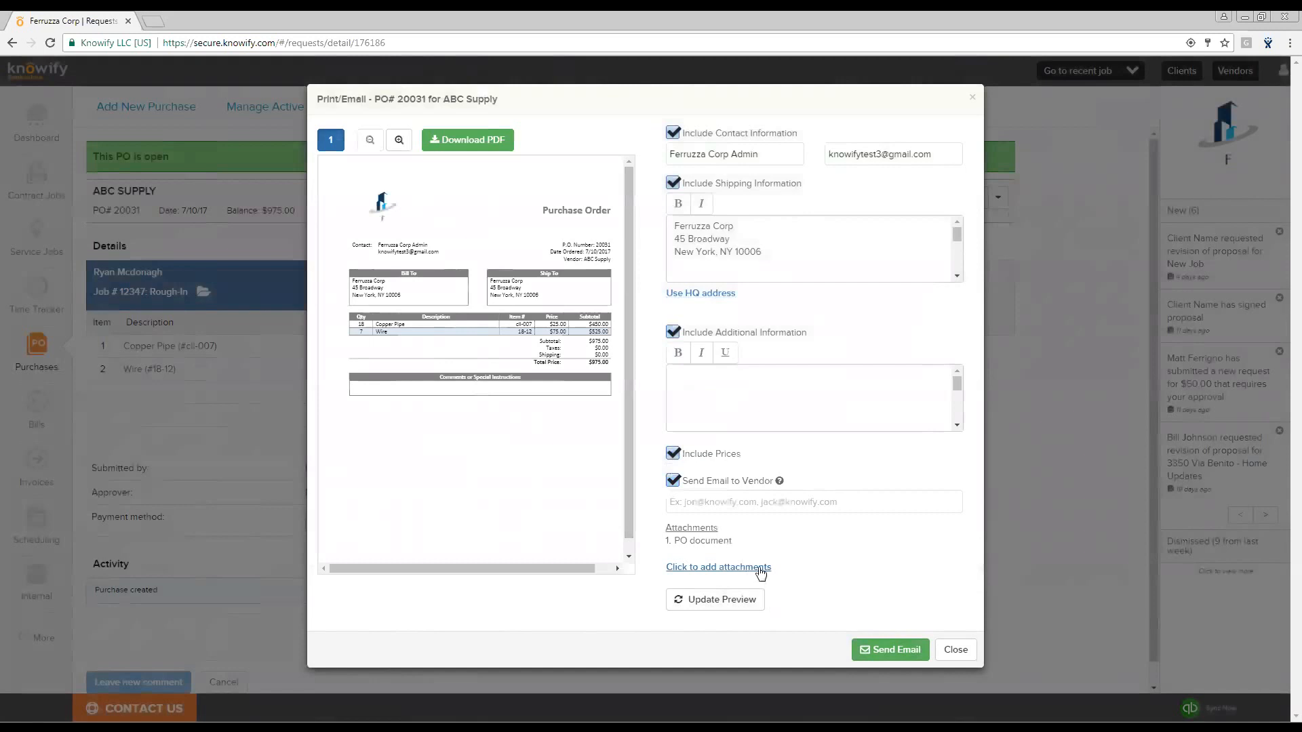
pyautogui.click(462, 141)
pyautogui.click(61, 707)
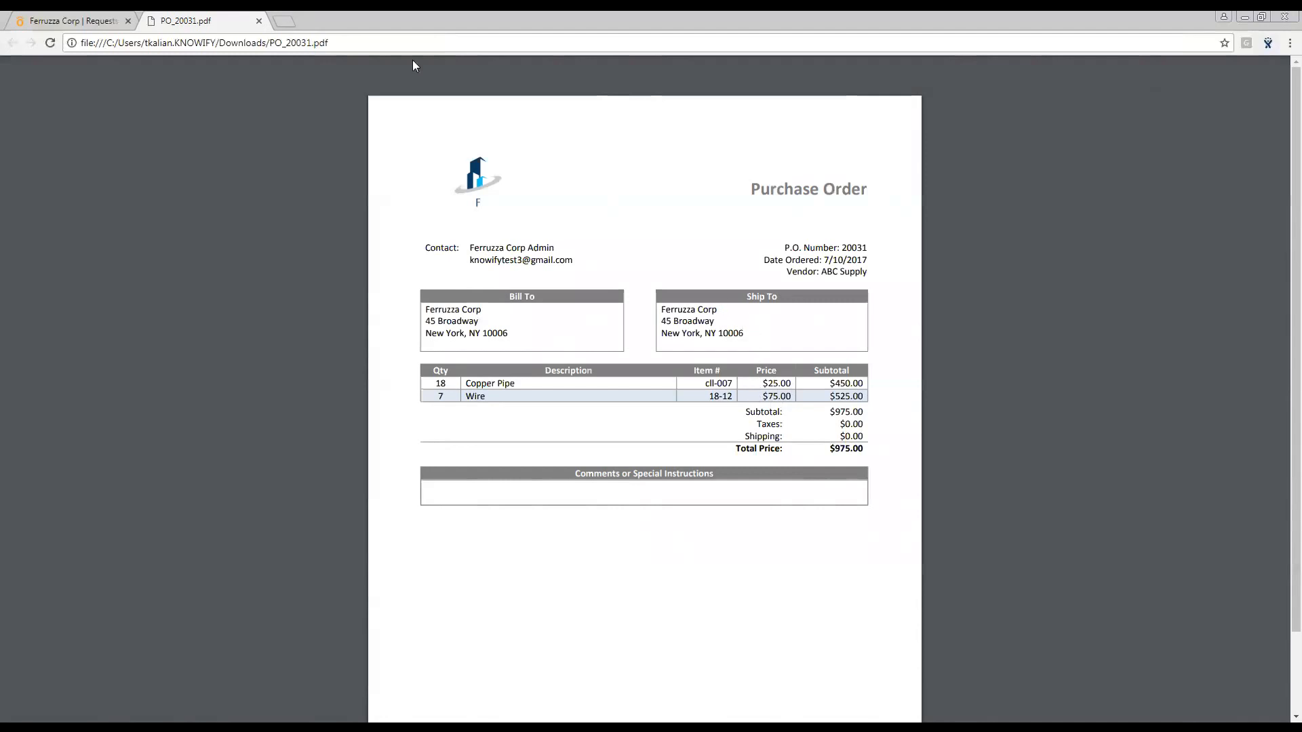
pyautogui.click(259, 21)
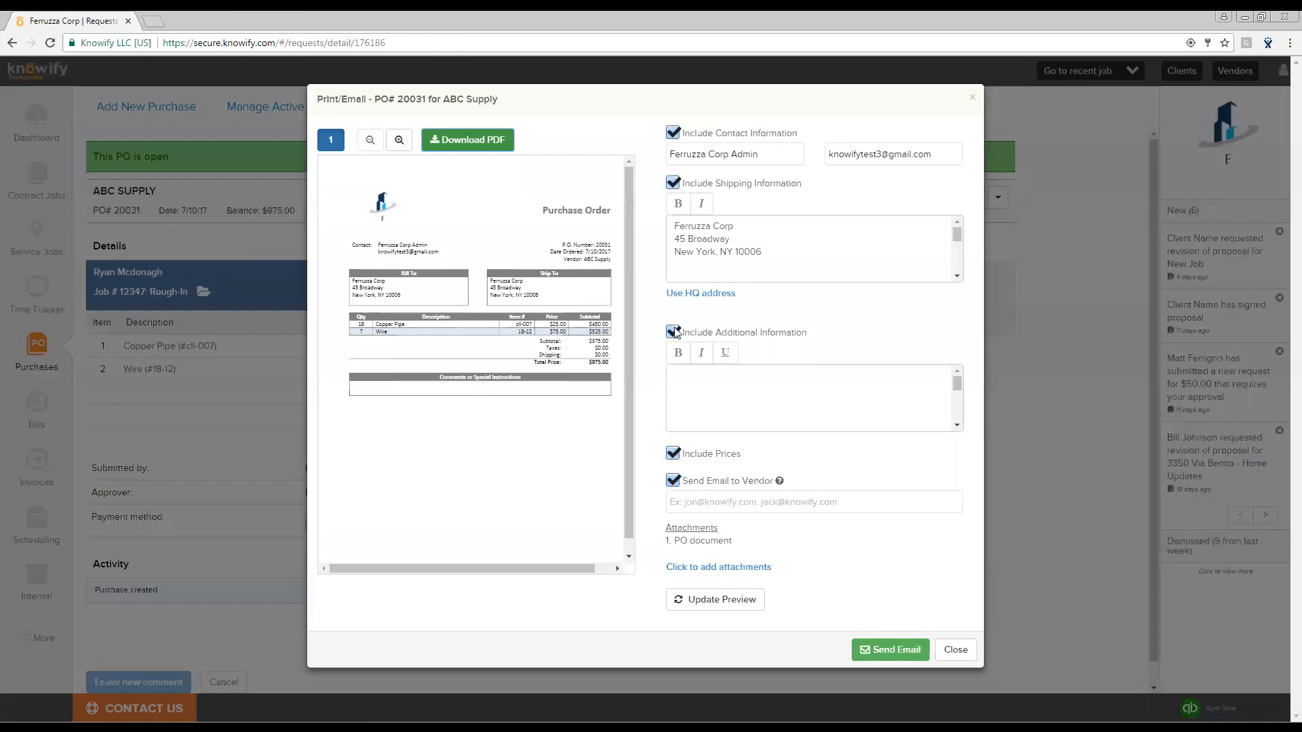
pyautogui.click(974, 99)
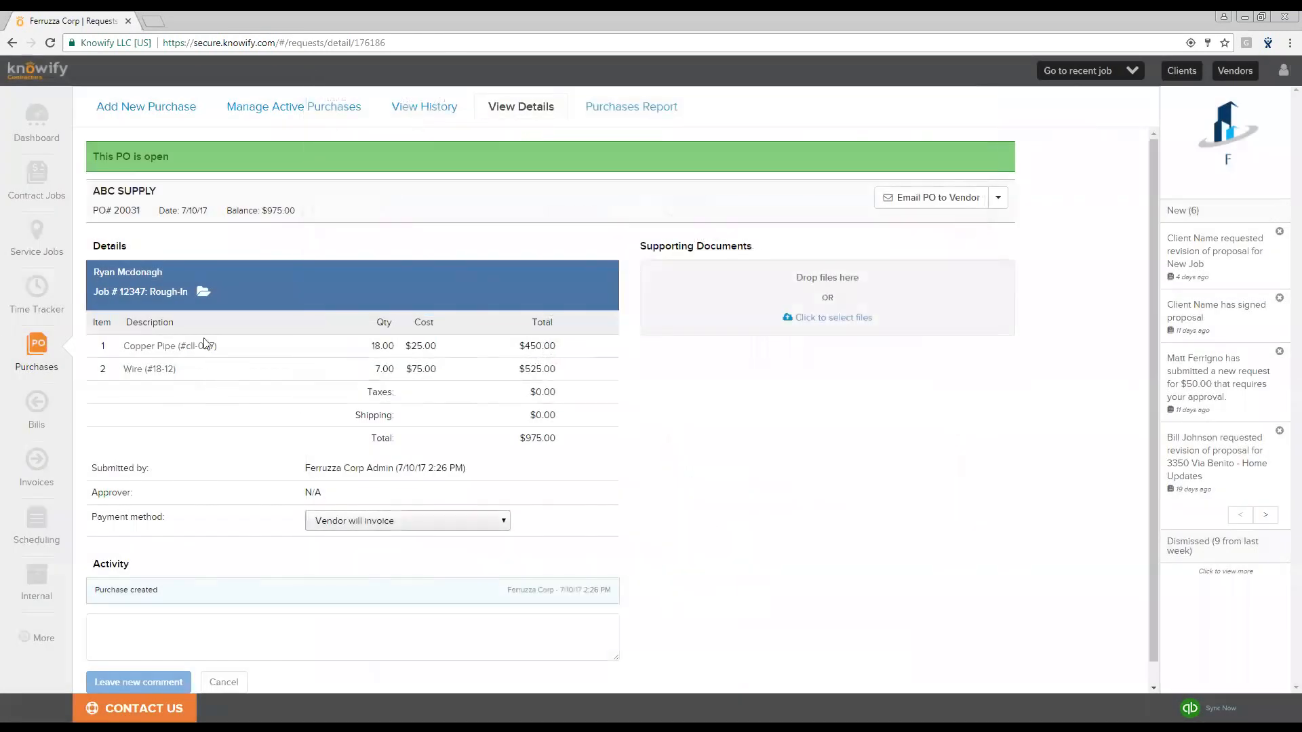
# - Return to the job's Plan & Track view and review the Rough-In materials ordered against budget
pyautogui.click(164, 292)
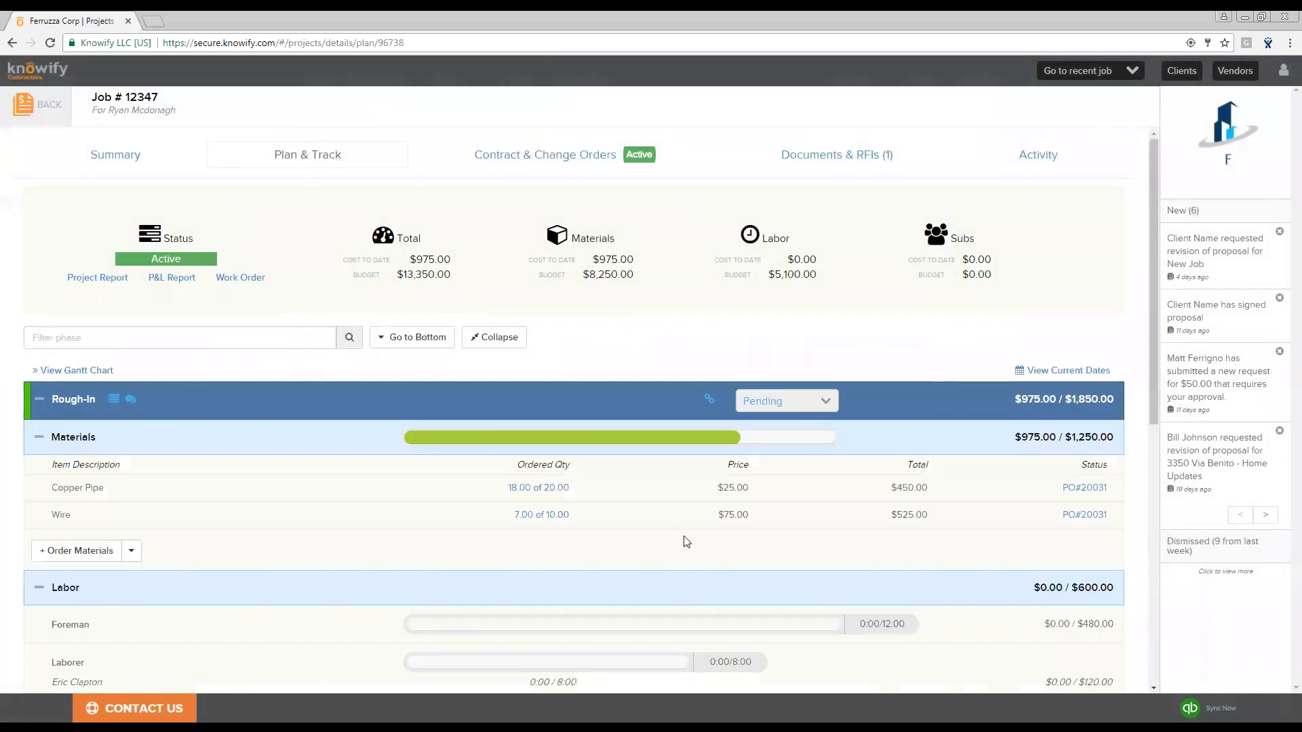
pyautogui.scroll(-1, 686, 543)
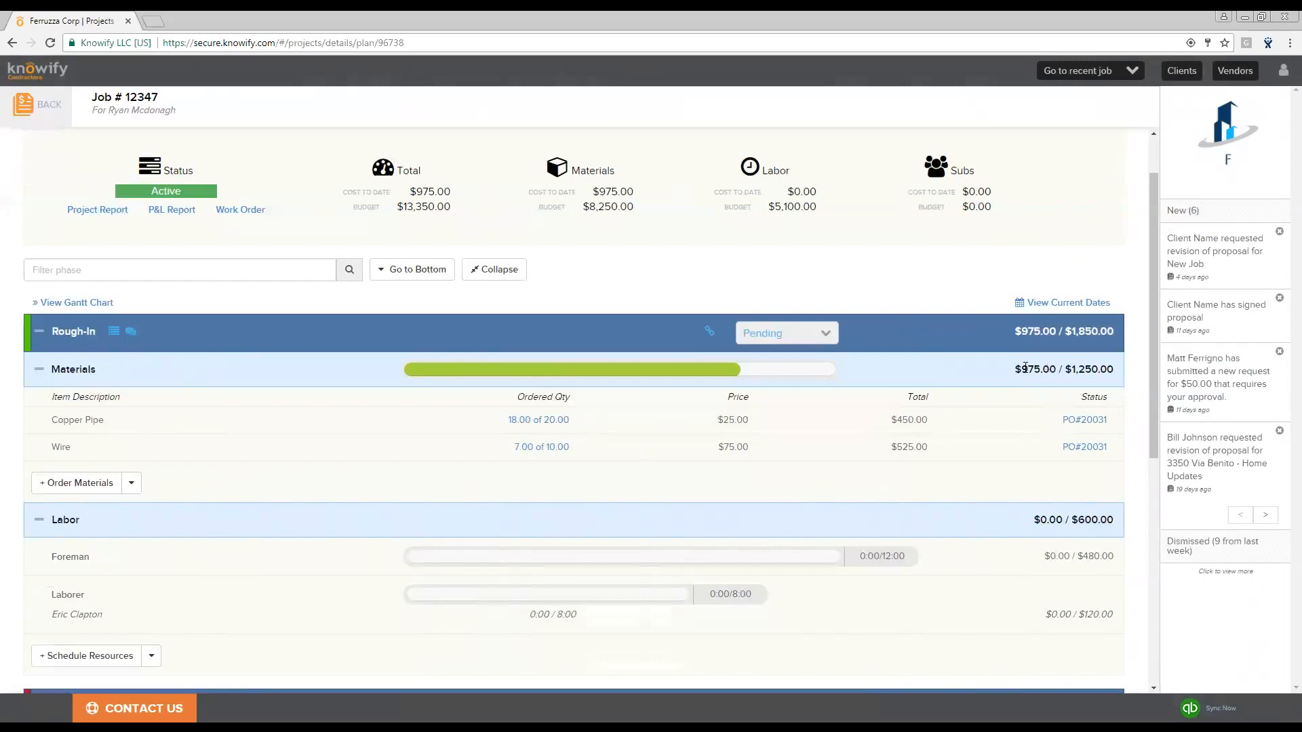
pyautogui.moveTo(1023, 369); pyautogui.dragTo(1115, 369)
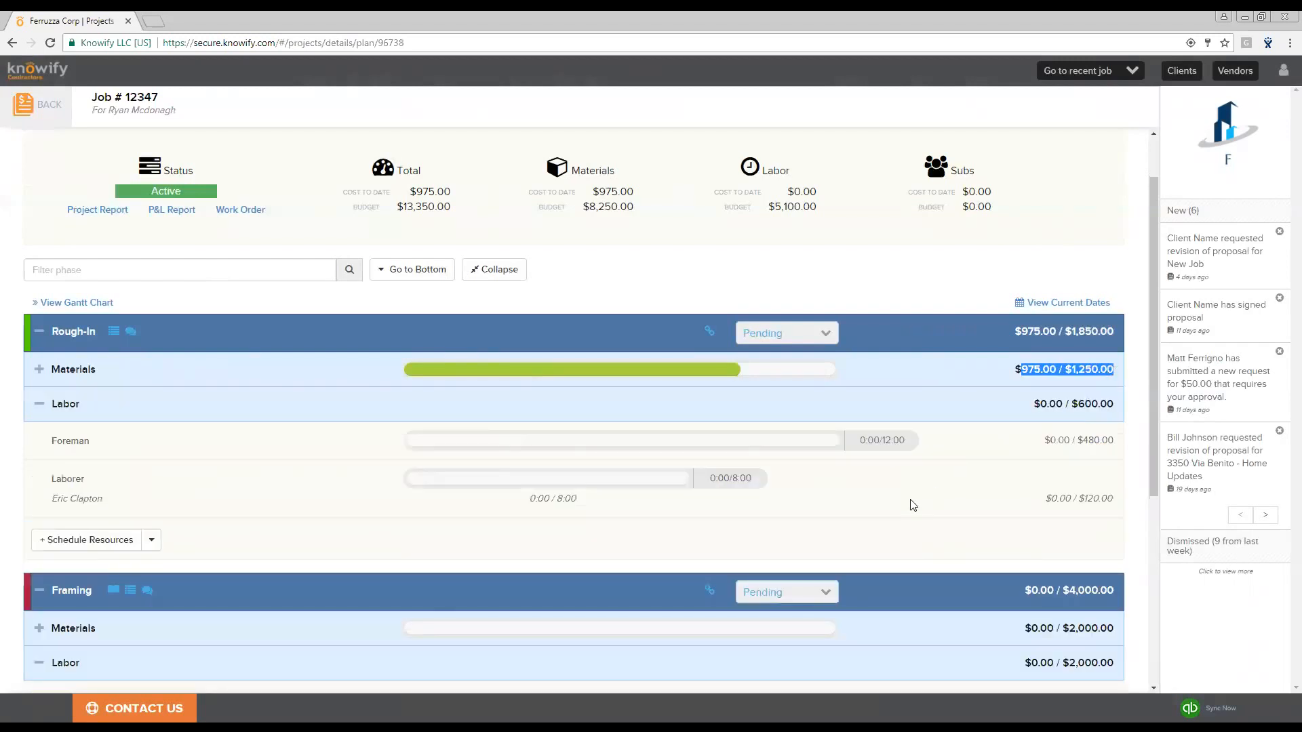
pyautogui.click(930, 371)
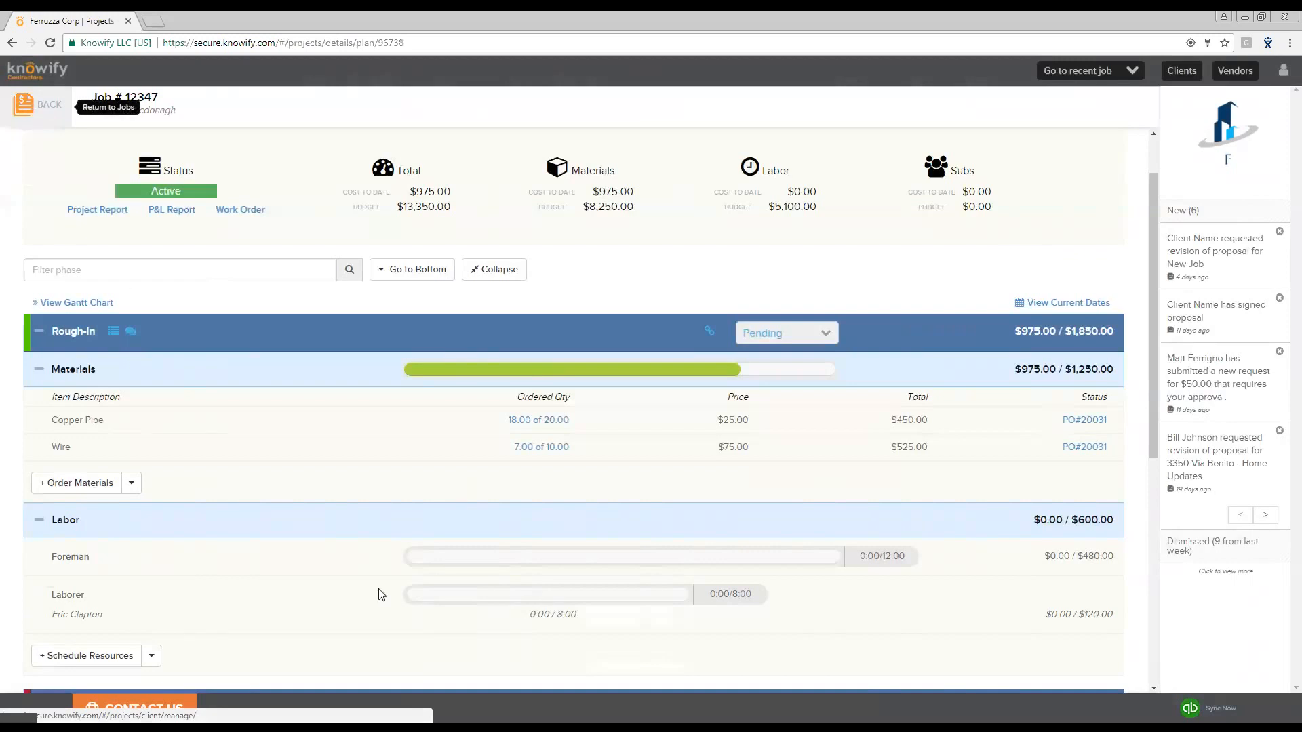
pyautogui.scroll(2, 770, 264)
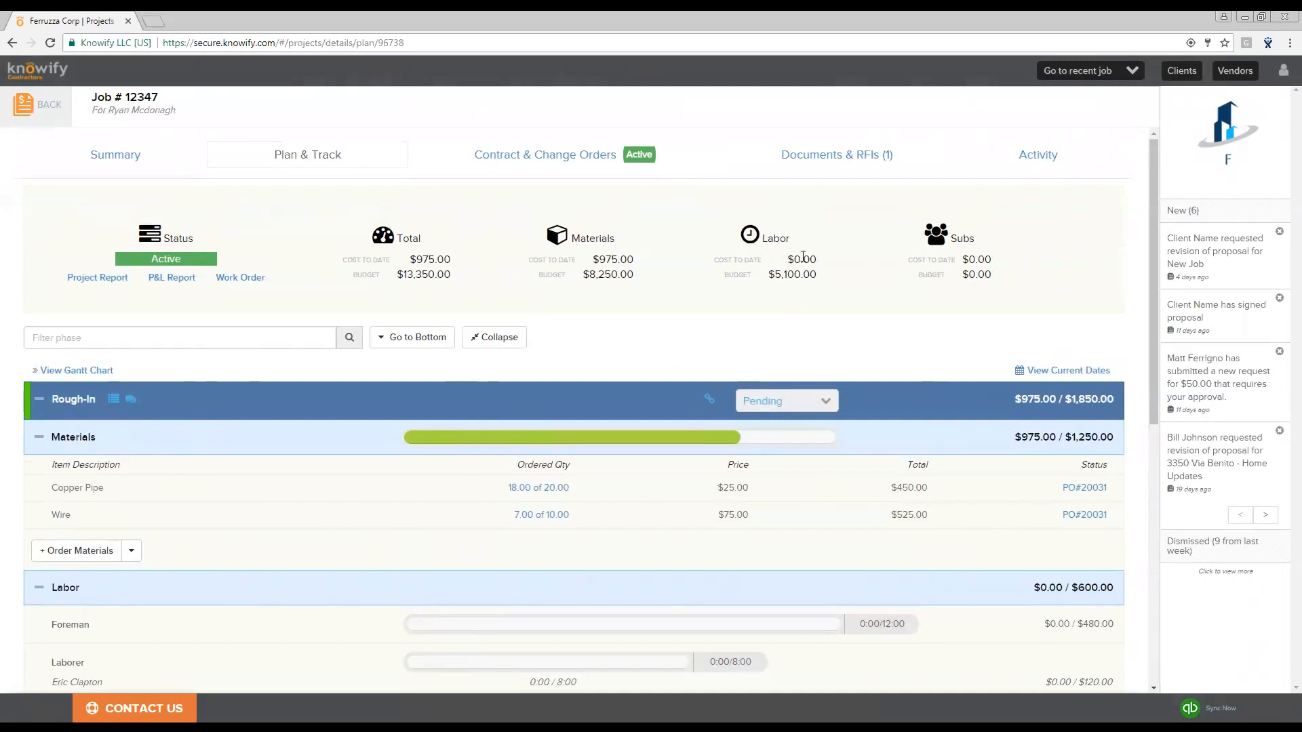
# - Open the Time Tracker's Enter Time view and select the Rough-In laborer as the resource
pyautogui.click(22, 111)
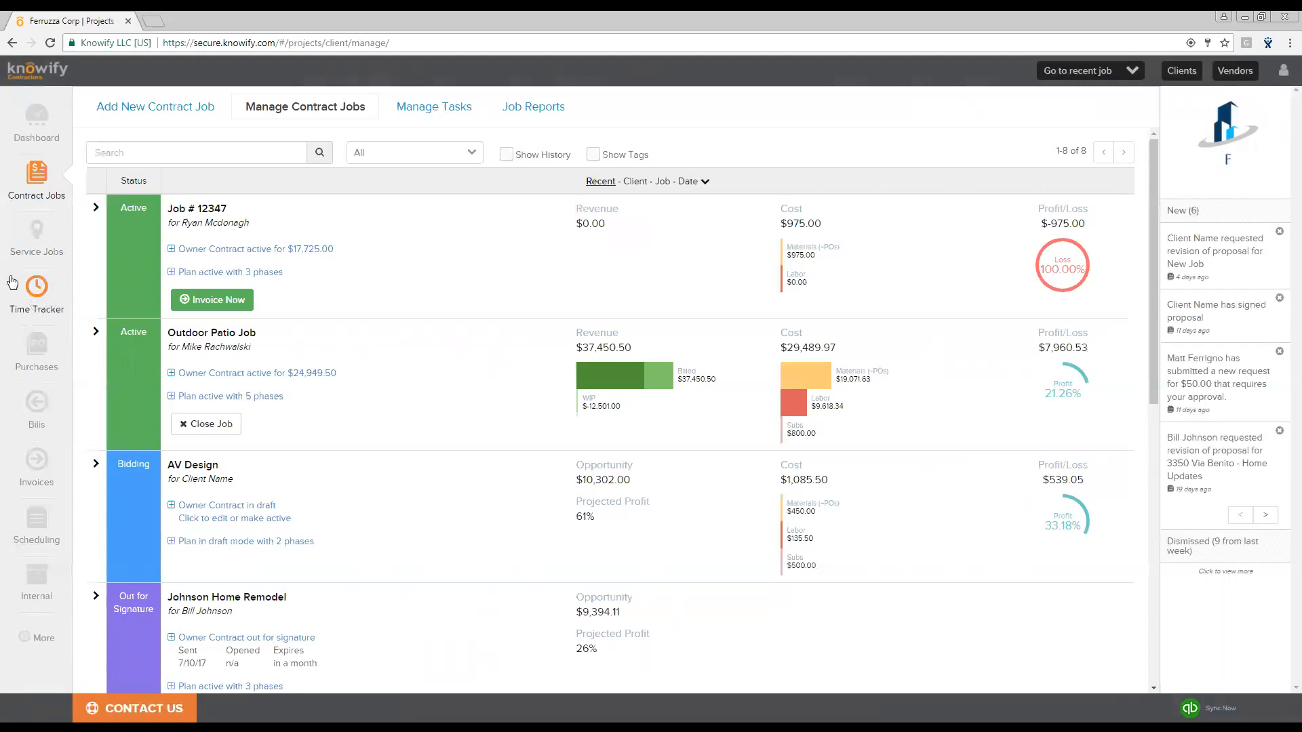
pyautogui.click(35, 286)
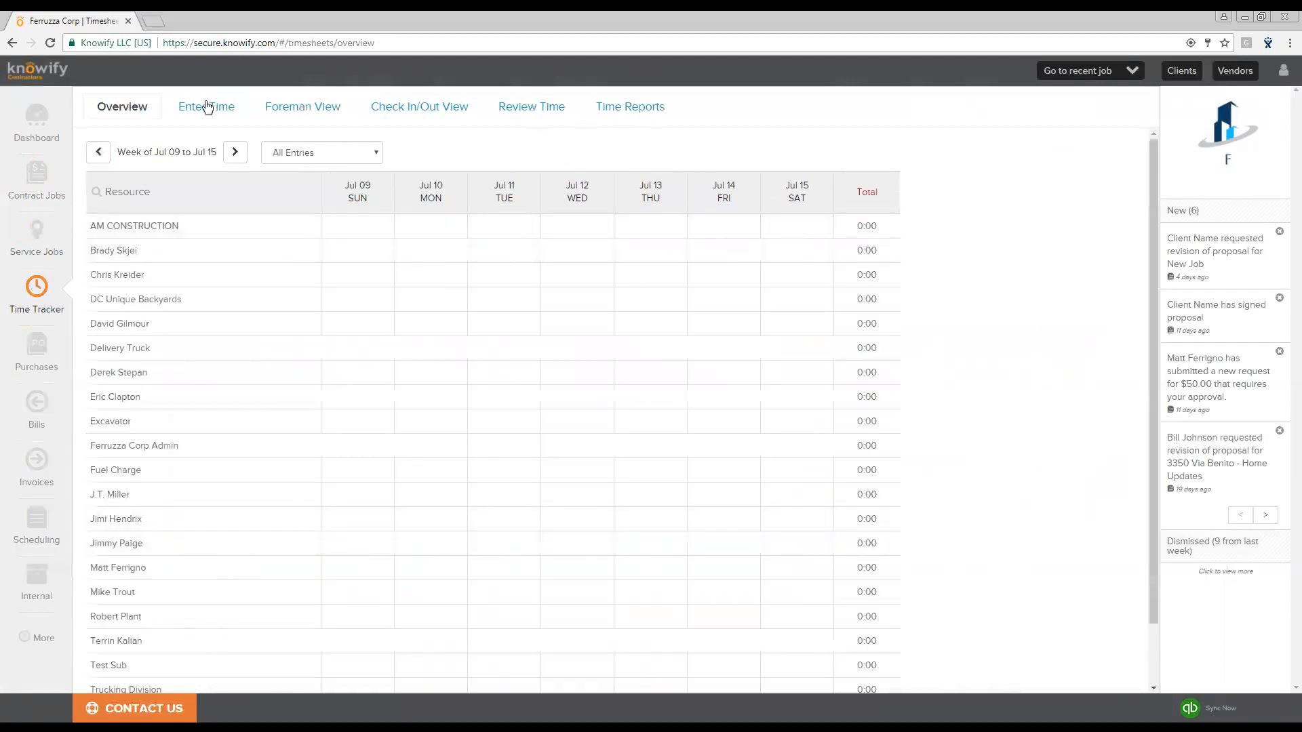
pyautogui.click(229, 109)
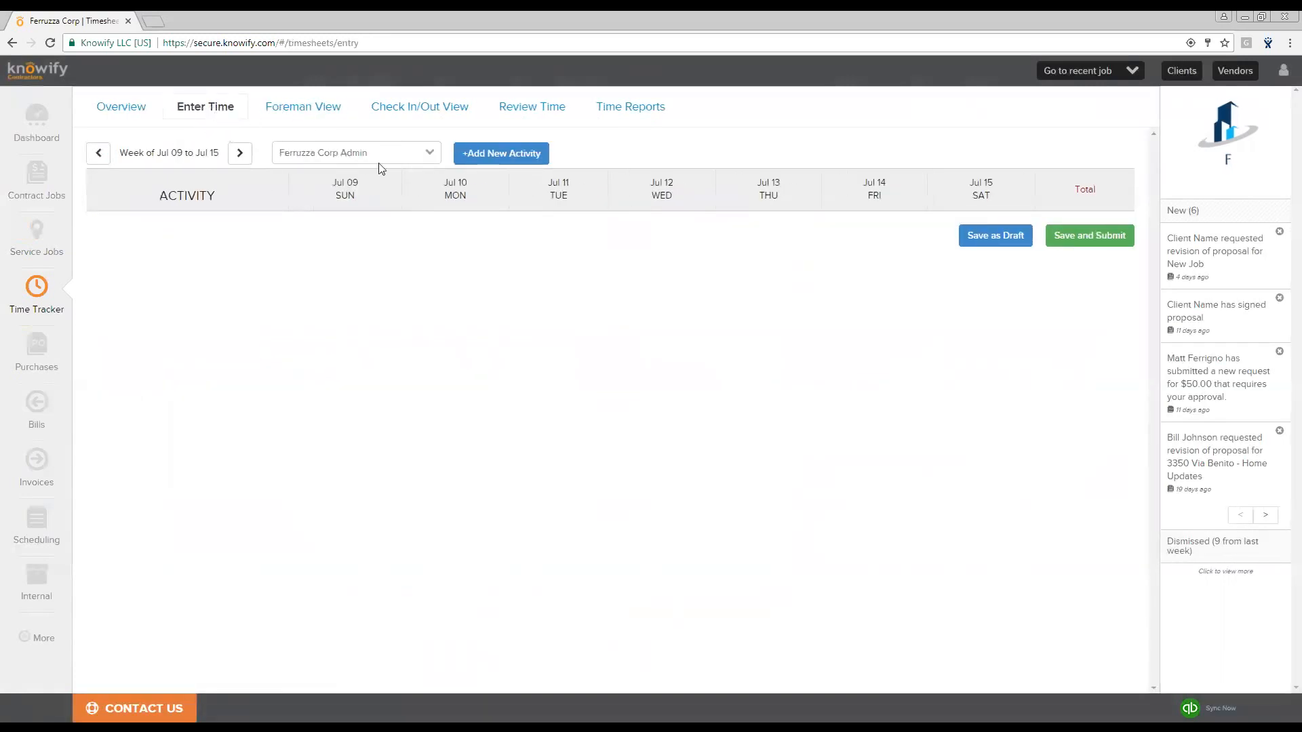
pyautogui.click(378, 160)
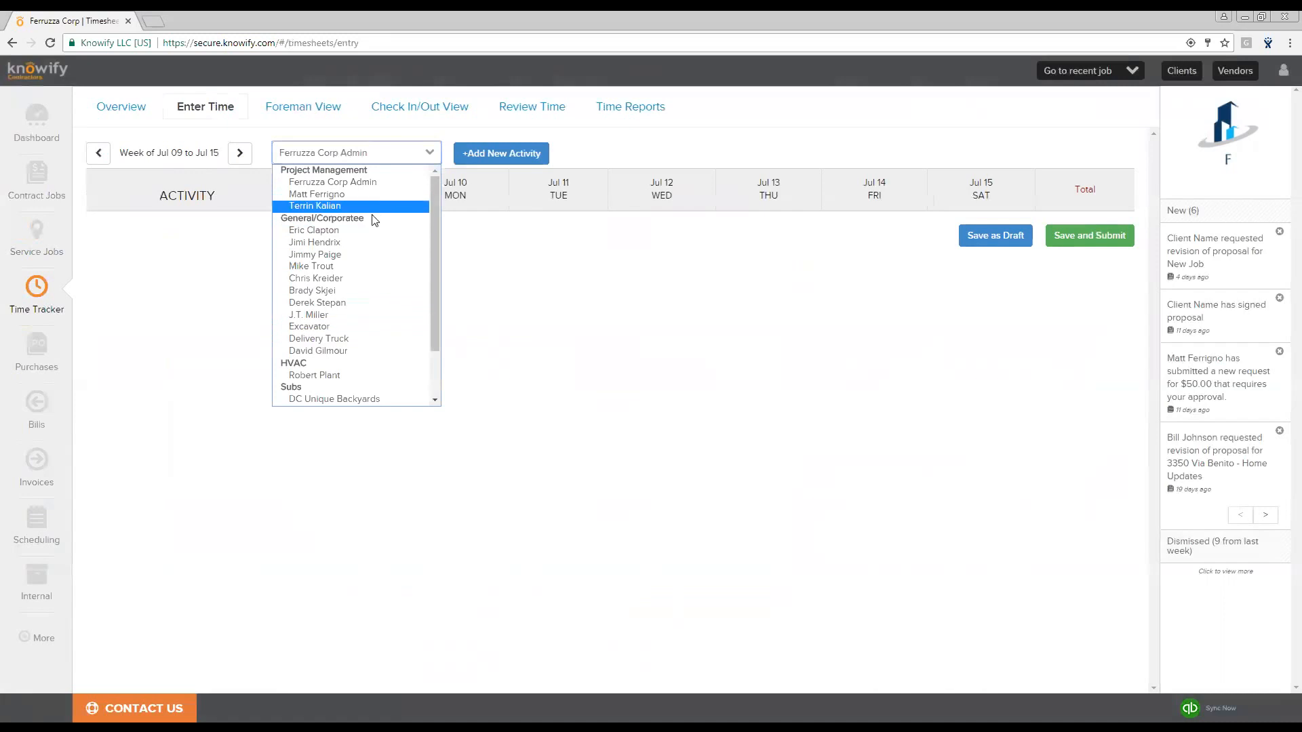
pyautogui.click(369, 230)
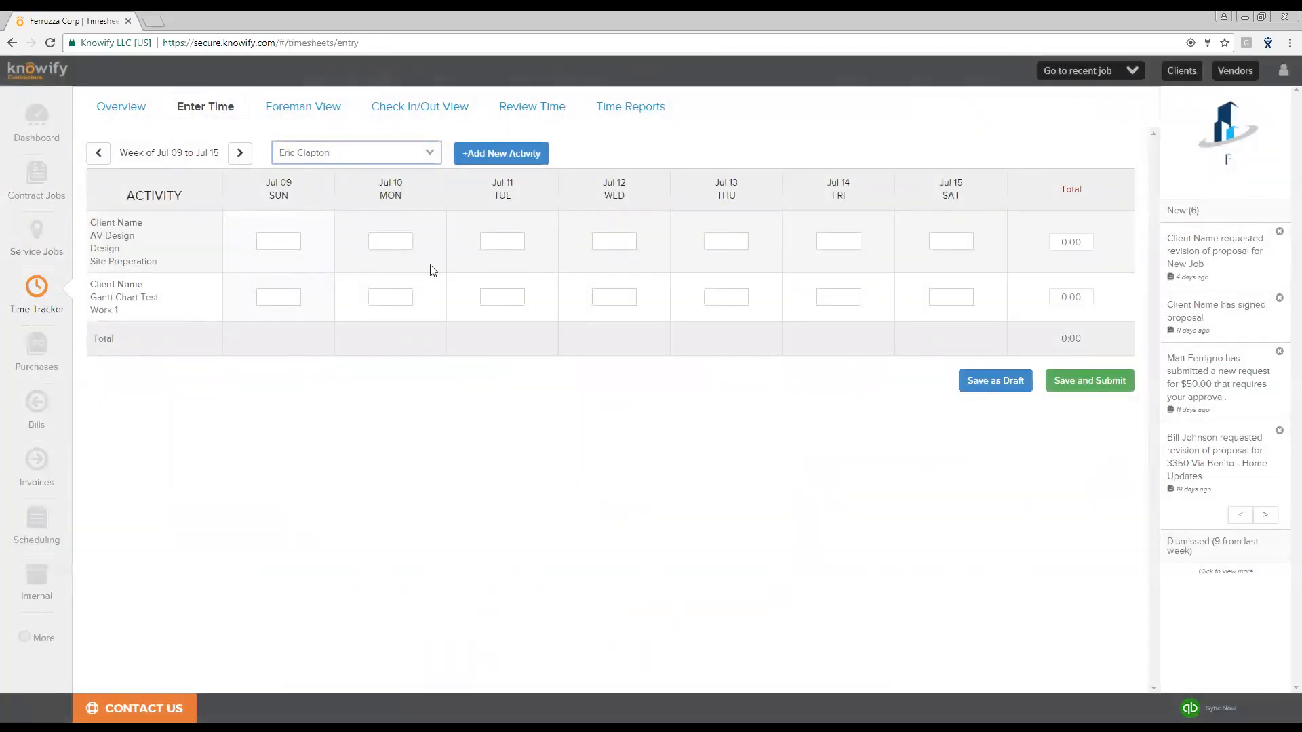
# - Open the Foreman View and select job #12347's Rough-In phase
pyautogui.click(314, 112)
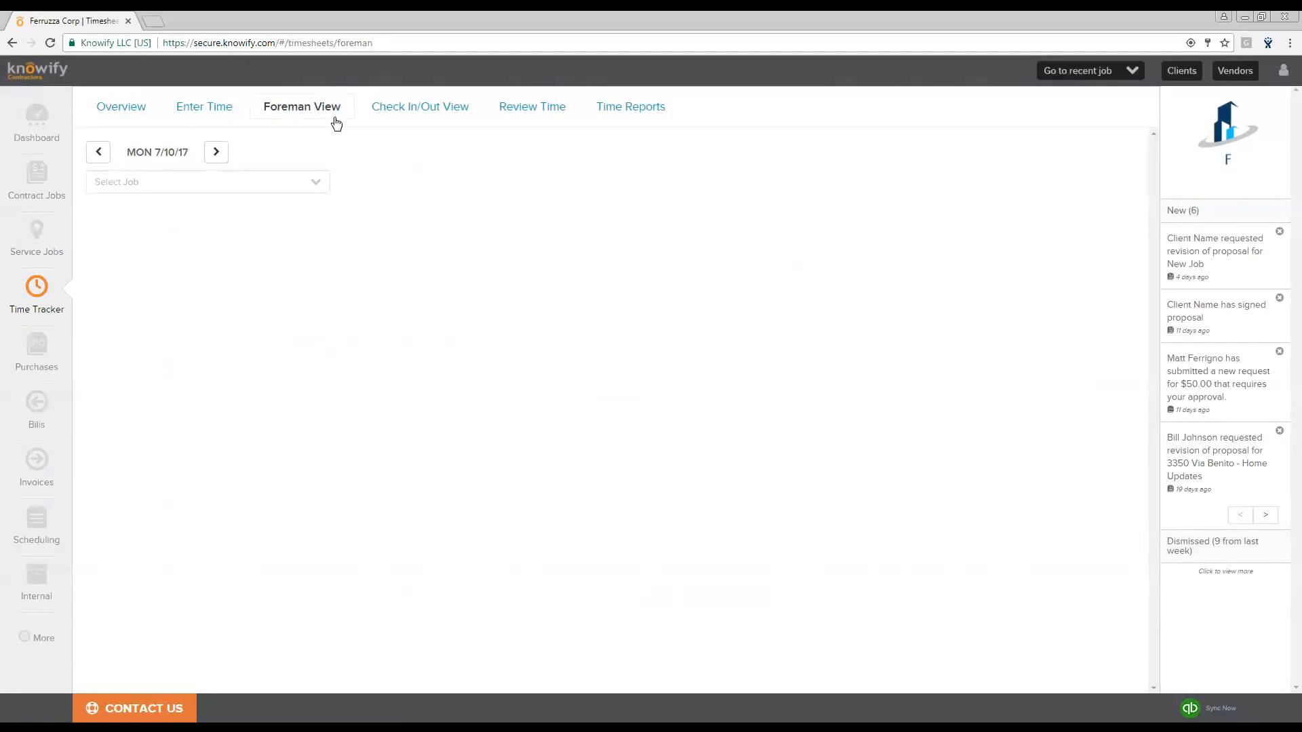
pyautogui.click(200, 184)
pyautogui.write('job #')
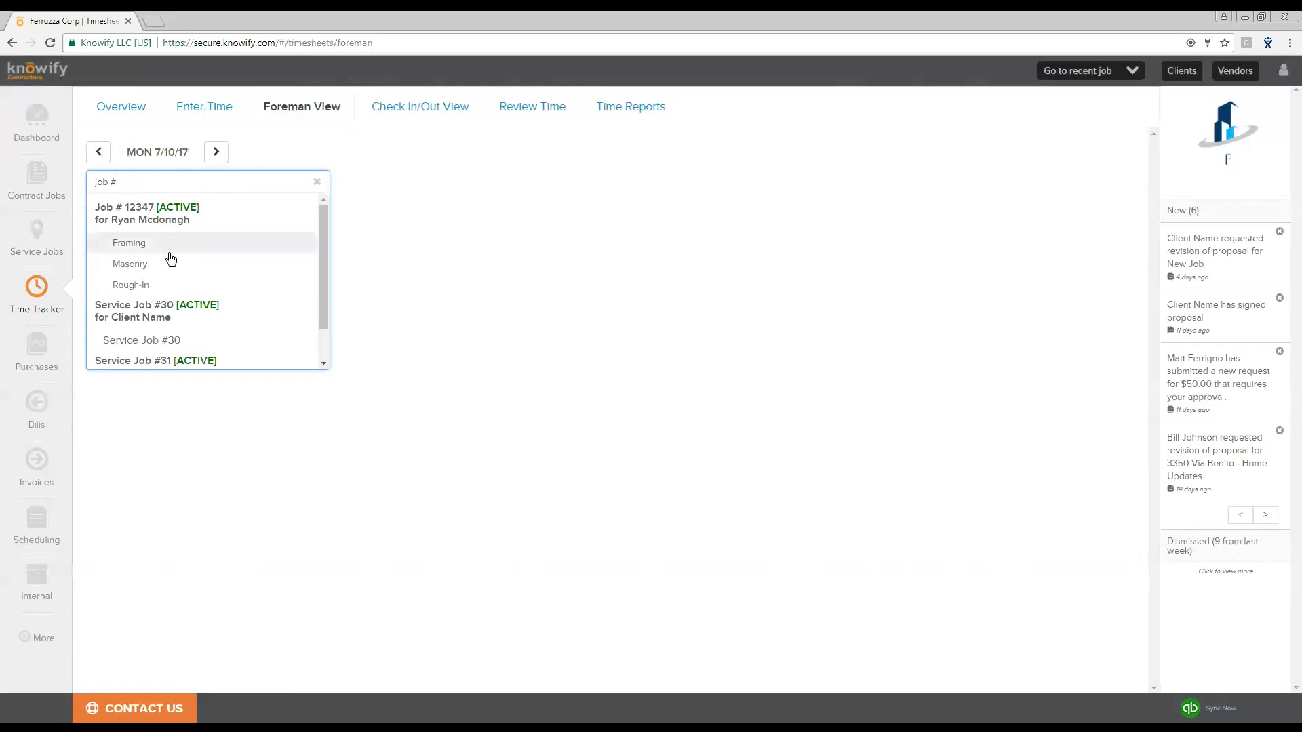
pyautogui.click(160, 288)
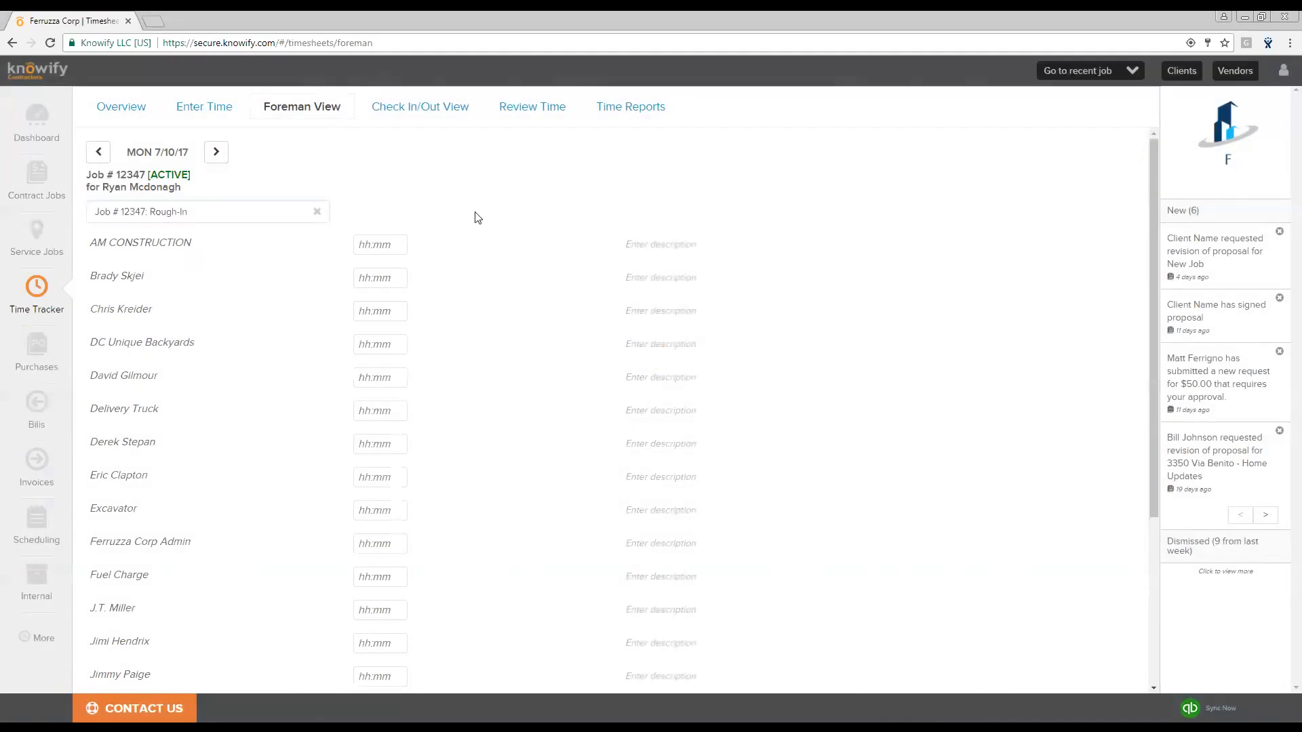
# - Enter 7 hours for the laborer and 10 hours for the foreman, then save and submit the time
pyautogui.scroll(-1, 416, 223)
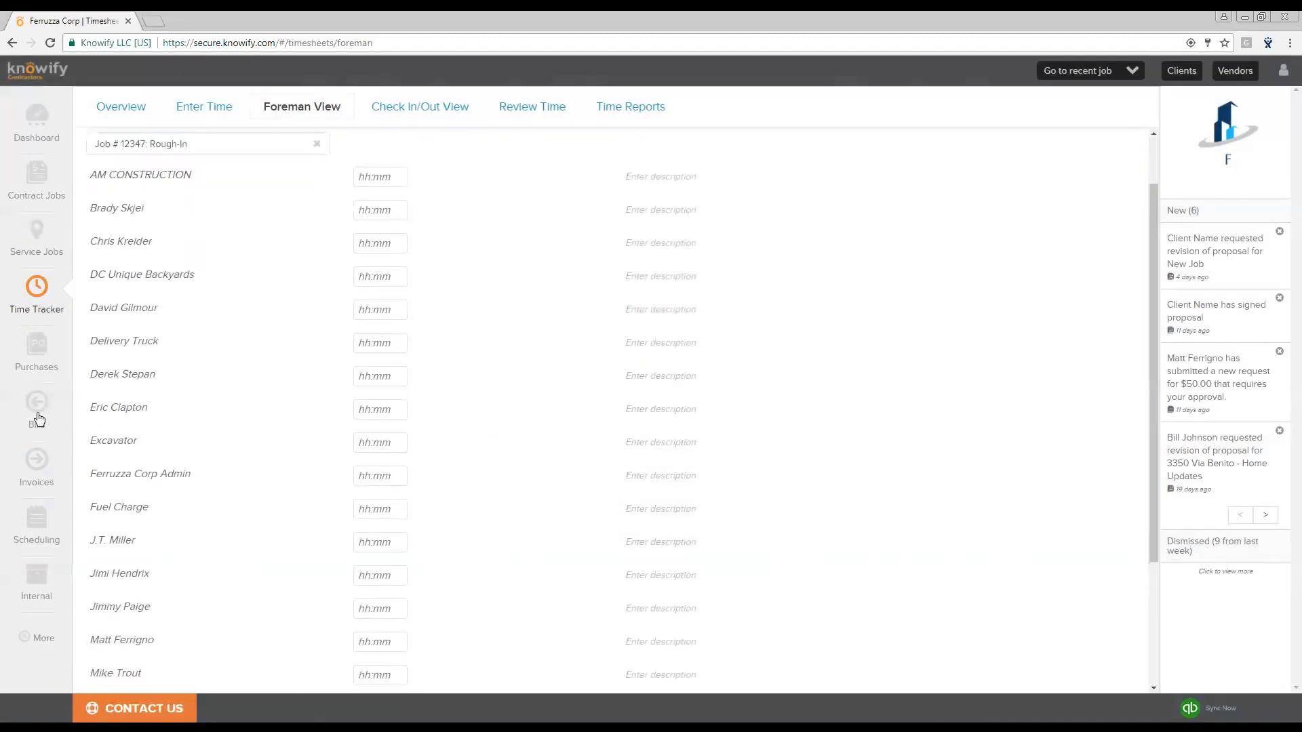
pyautogui.click(388, 413)
pyautogui.write('7')
pyautogui.click(483, 393)
pyautogui.click(378, 611)
pyautogui.write('10')
pyautogui.click(519, 619)
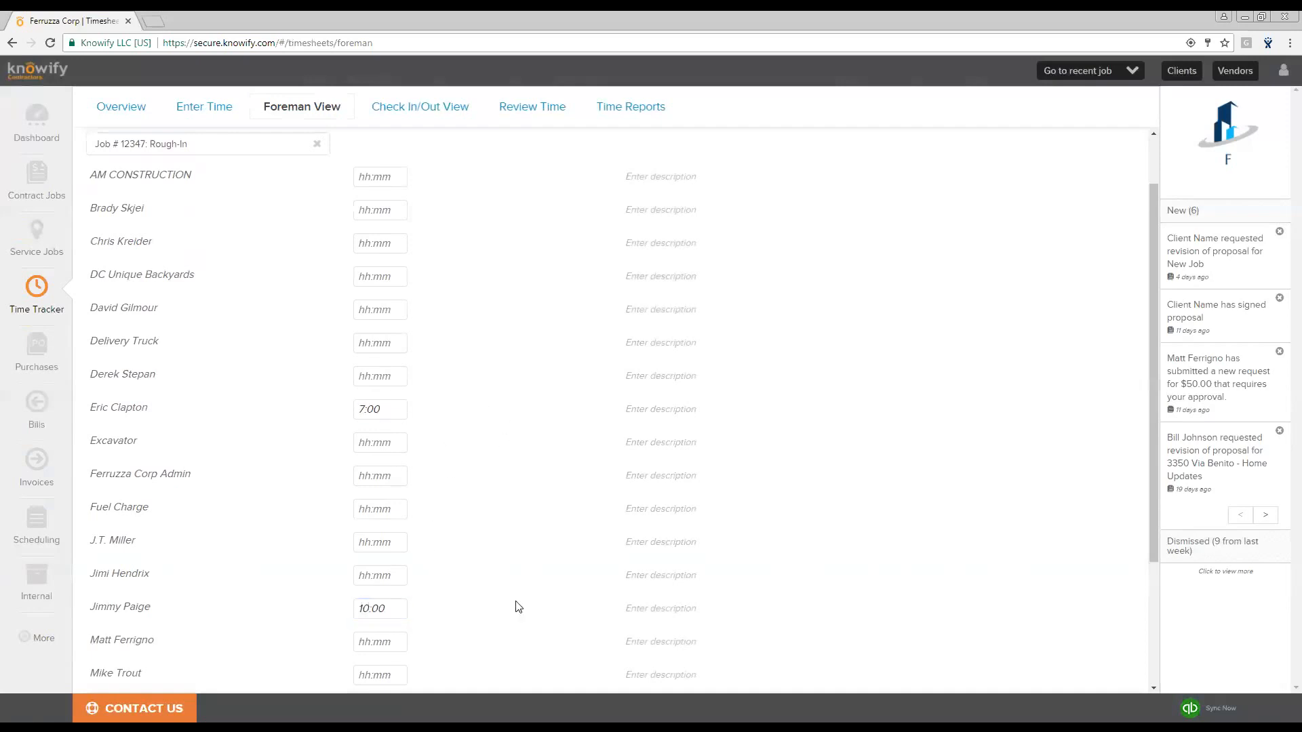
pyautogui.scroll(-3, 474, 610)
pyautogui.click(214, 670)
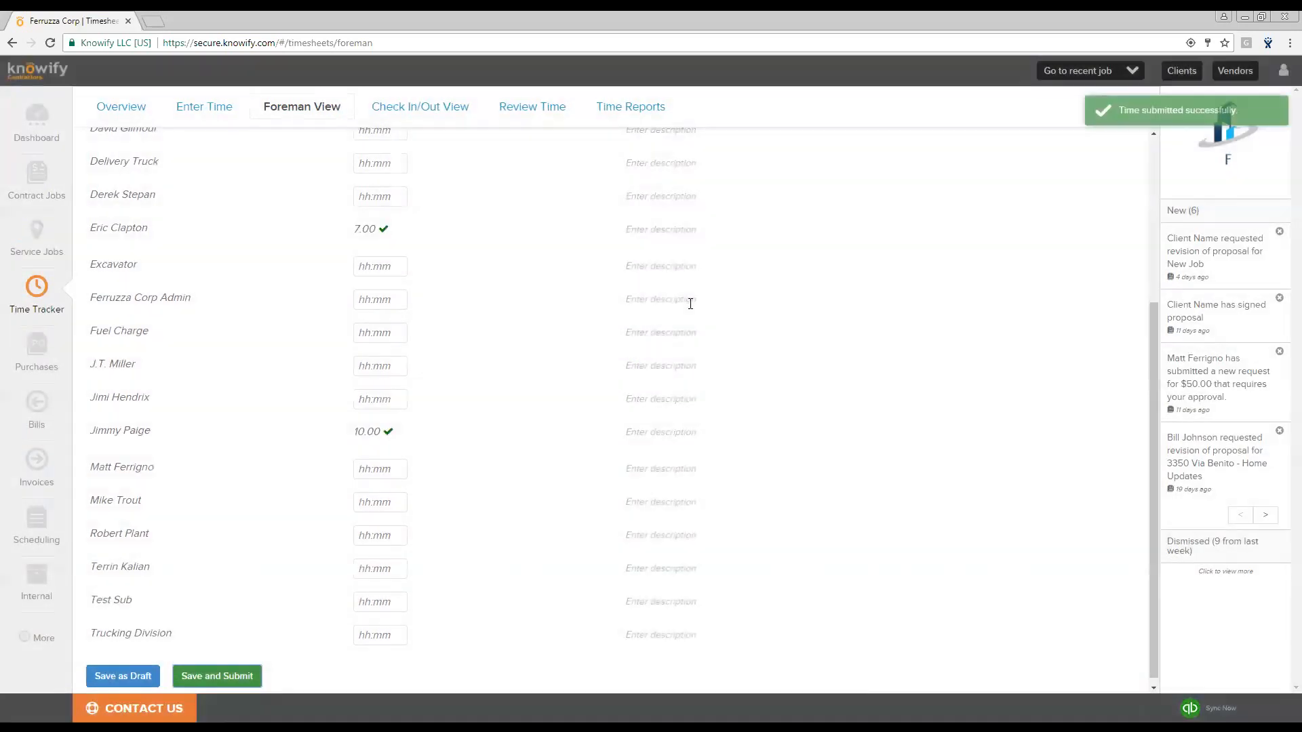
# - Open the Check In/Out View and filter entries to the custom range 12/1/16 to 1/30/17
pyautogui.click(418, 115)
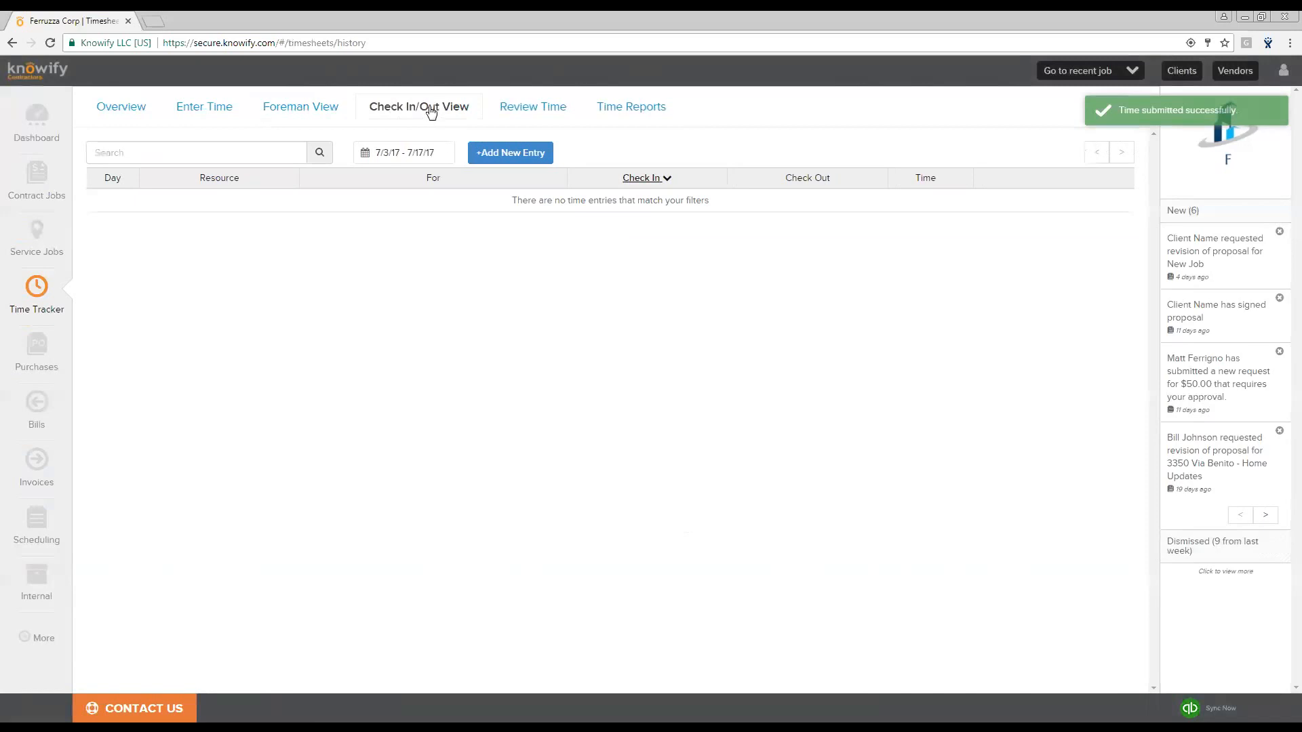
pyautogui.click(400, 154)
pyautogui.click(488, 207)
pyautogui.click(489, 207)
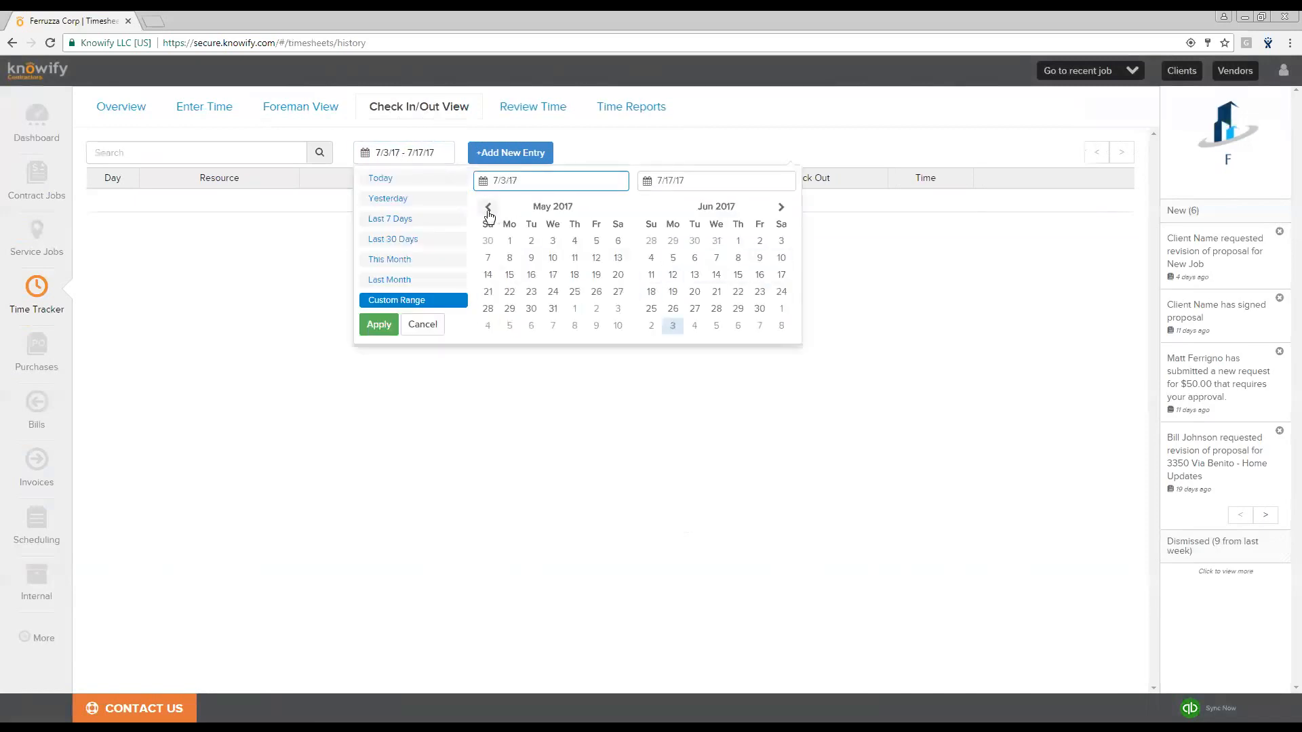
pyautogui.click(488, 207)
pyautogui.click(488, 207)
pyautogui.click(488, 207)
pyautogui.click(488, 207)
pyautogui.click(488, 206)
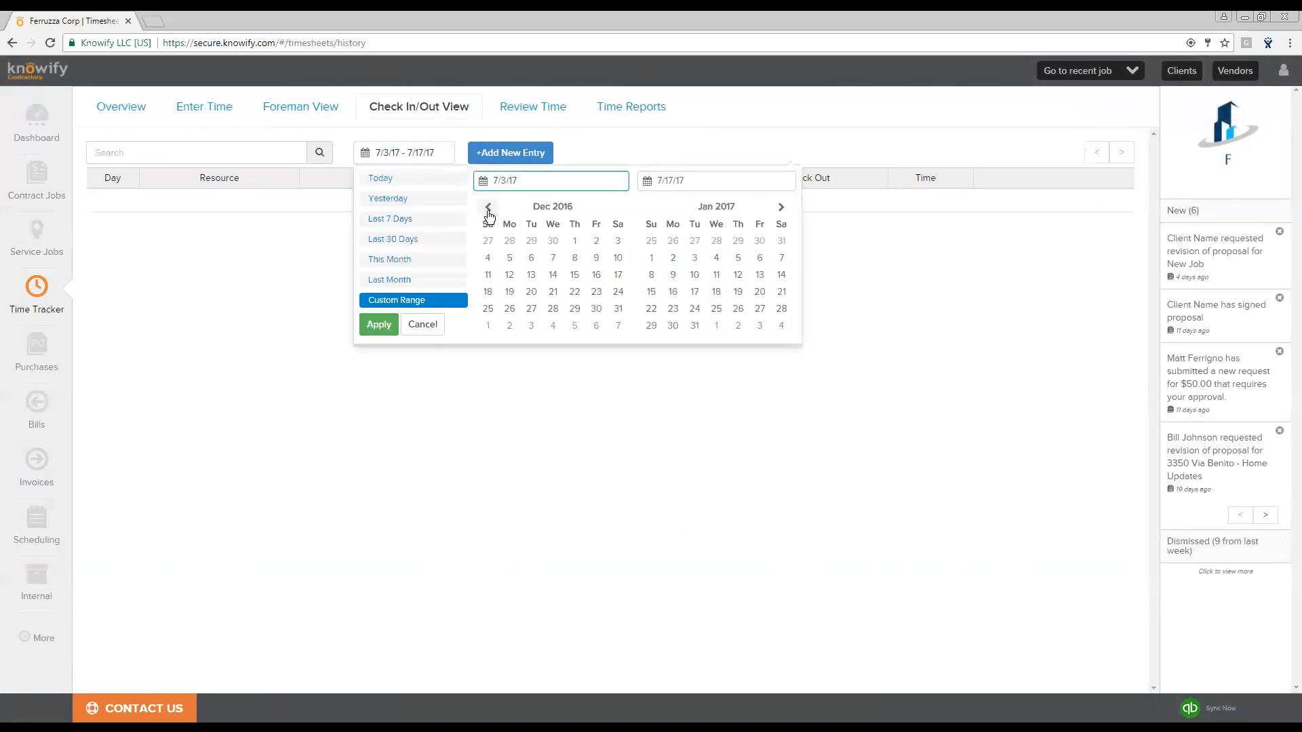
pyautogui.click(574, 243)
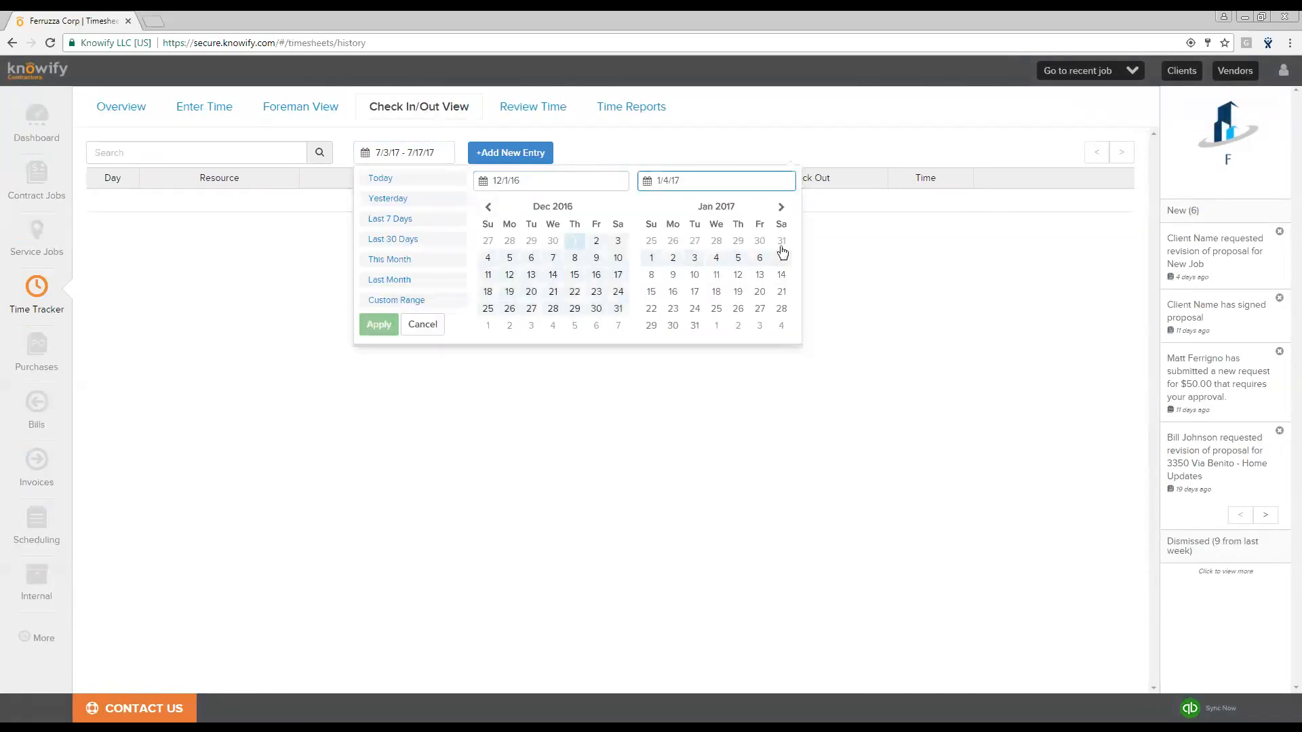
pyautogui.click(673, 327)
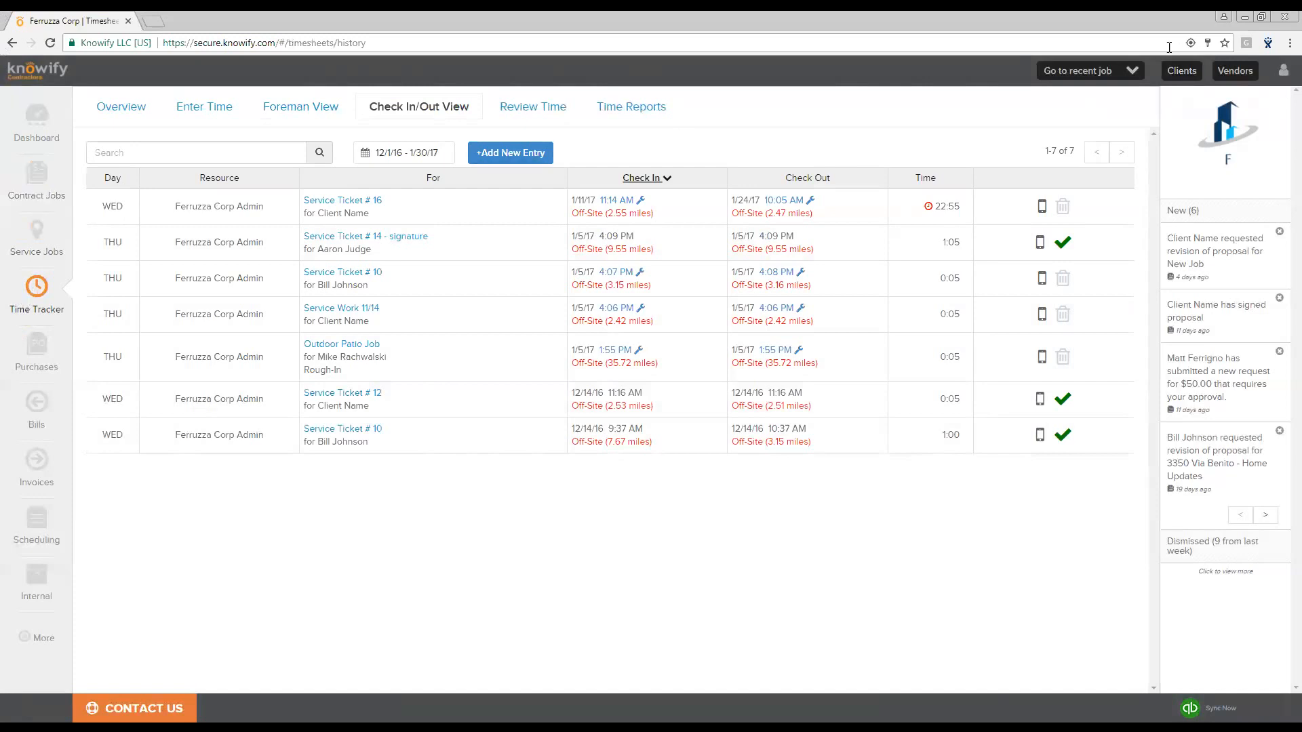
# - Open job #12347's Plan & Track view and review the Rough-In labor hours against budget
pyautogui.click(1099, 72)
pyautogui.click(1088, 101)
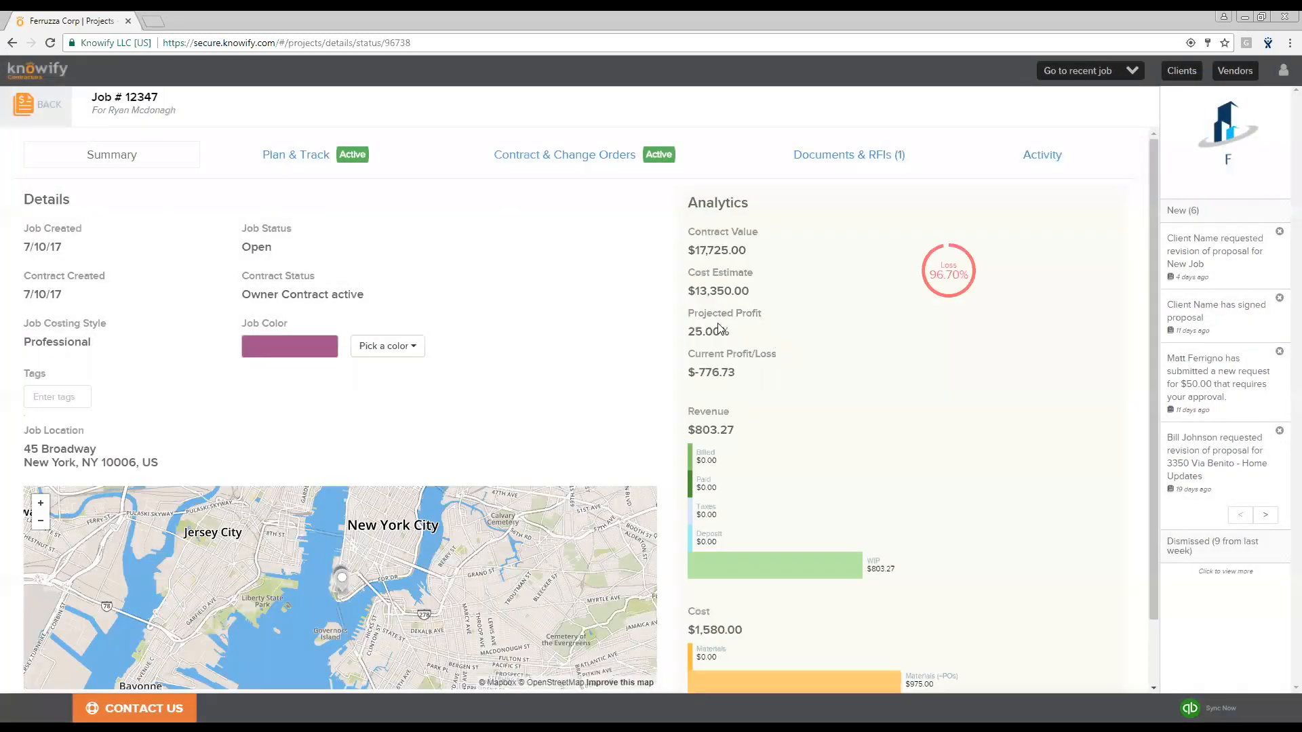
pyautogui.click(328, 155)
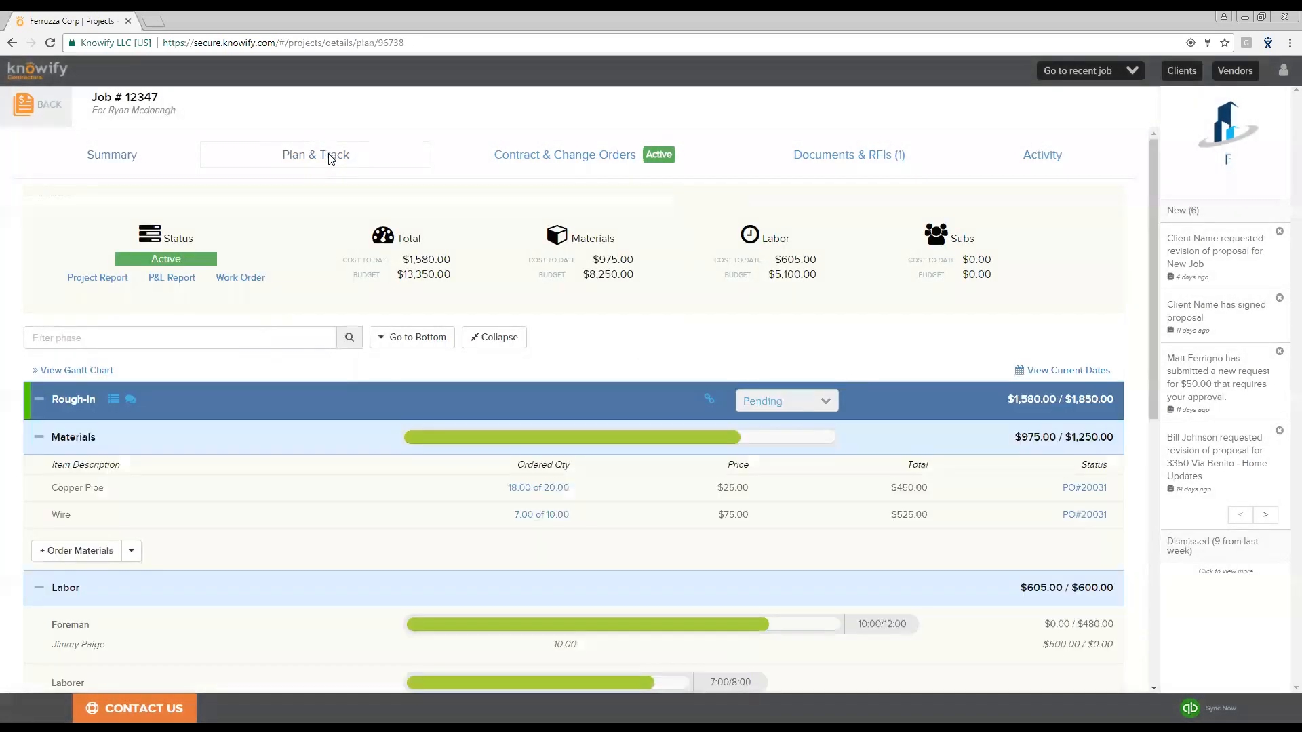
pyautogui.scroll(-1, 702, 333)
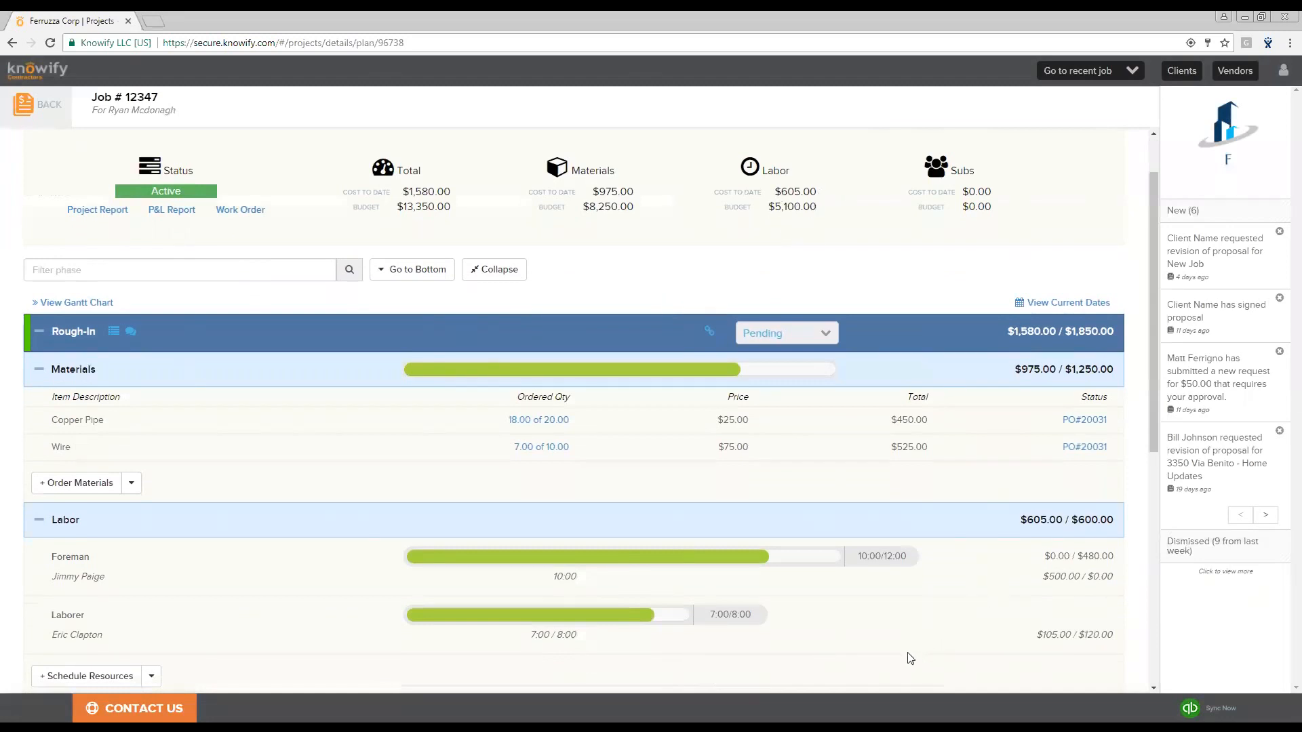
pyautogui.scroll(-1, 910, 658)
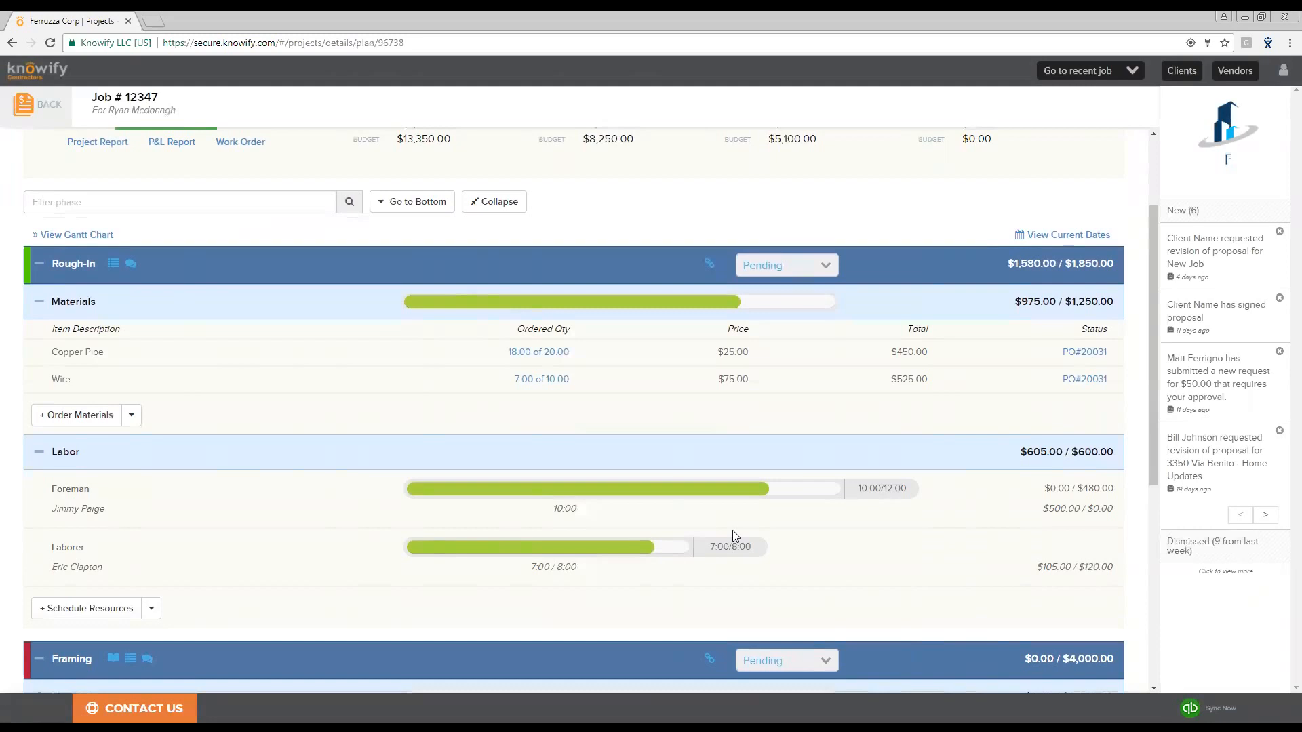
pyautogui.scroll(2, 732, 531)
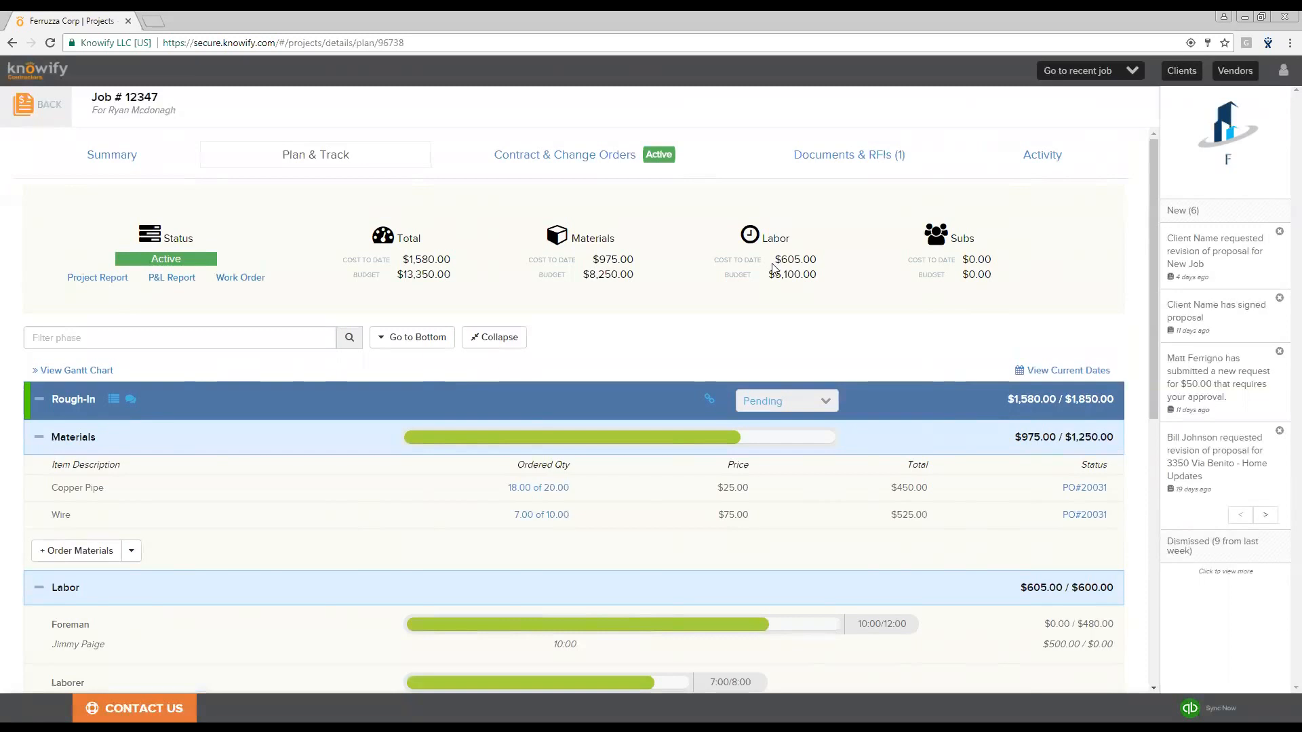
# - Add a new change order line item to the contract described as Change Order, priced at $2,000
pyautogui.click(579, 165)
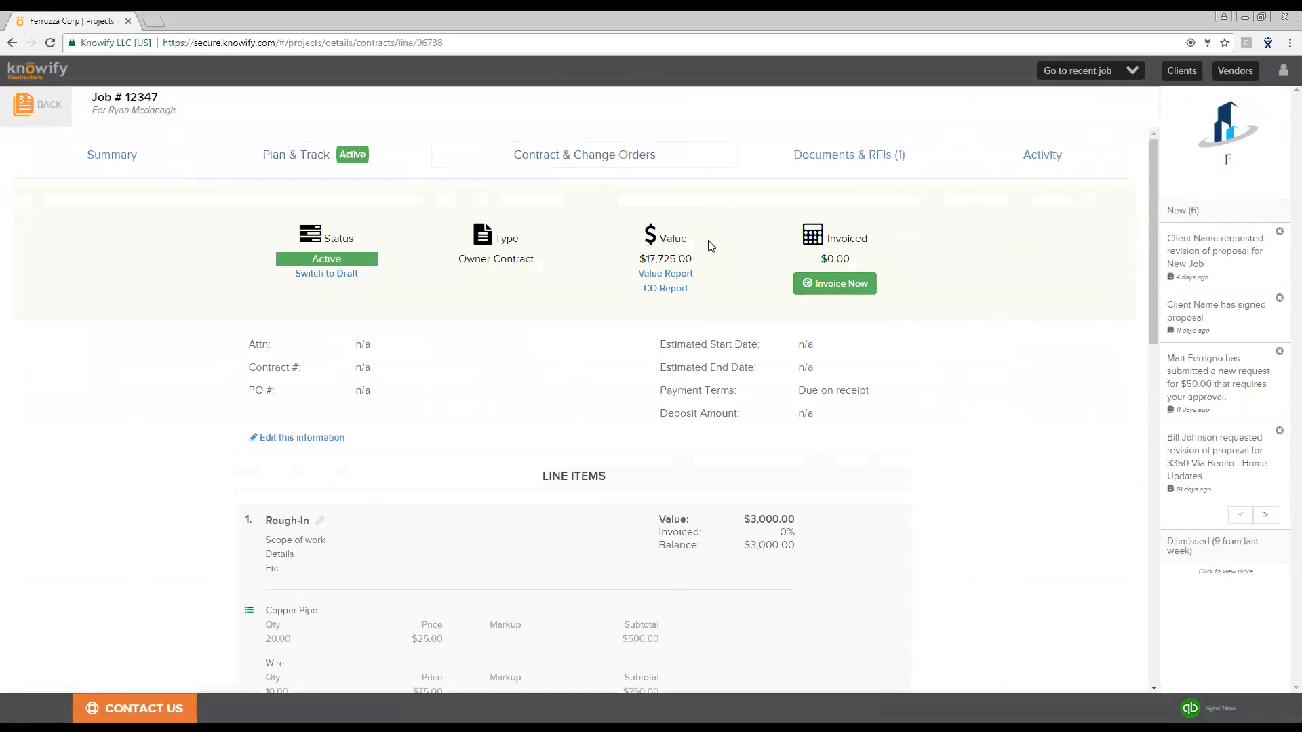
pyautogui.scroll(-2, 806, 348)
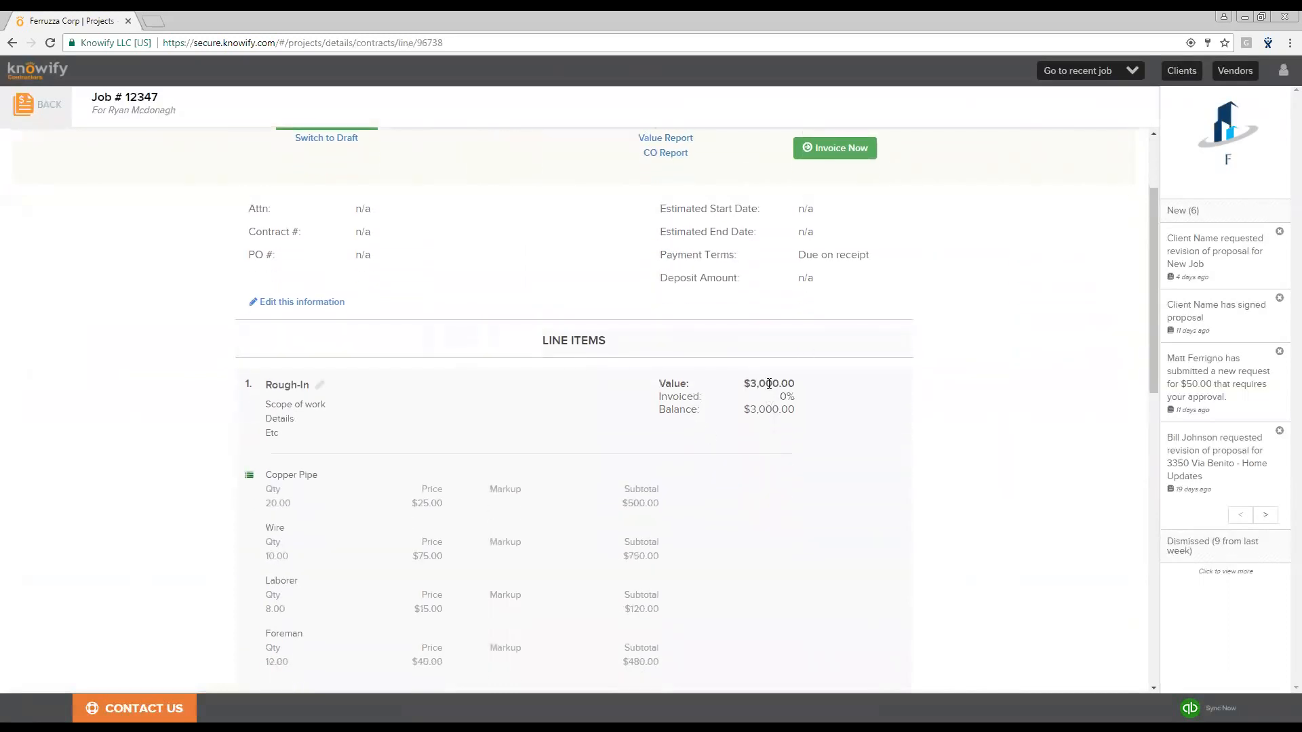
pyautogui.scroll(-9, 770, 413)
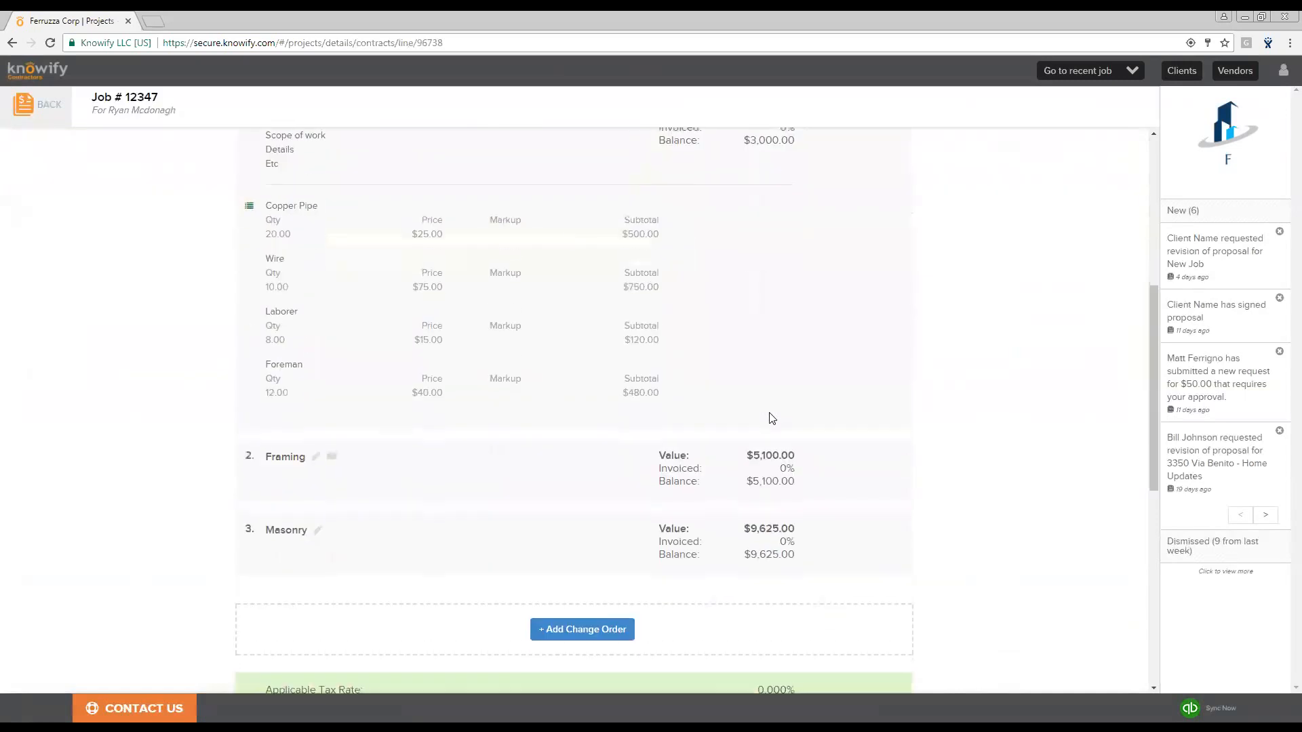
pyautogui.scroll(2, 771, 413)
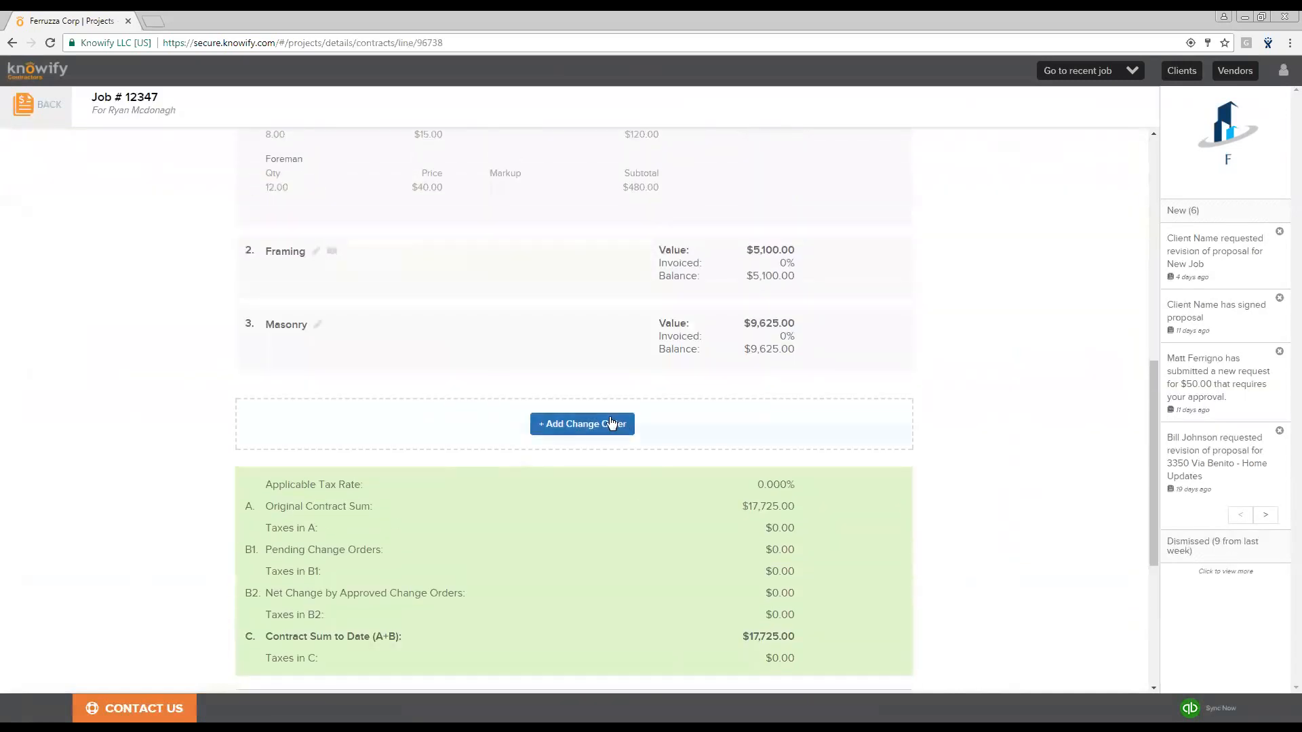
pyautogui.click(612, 427)
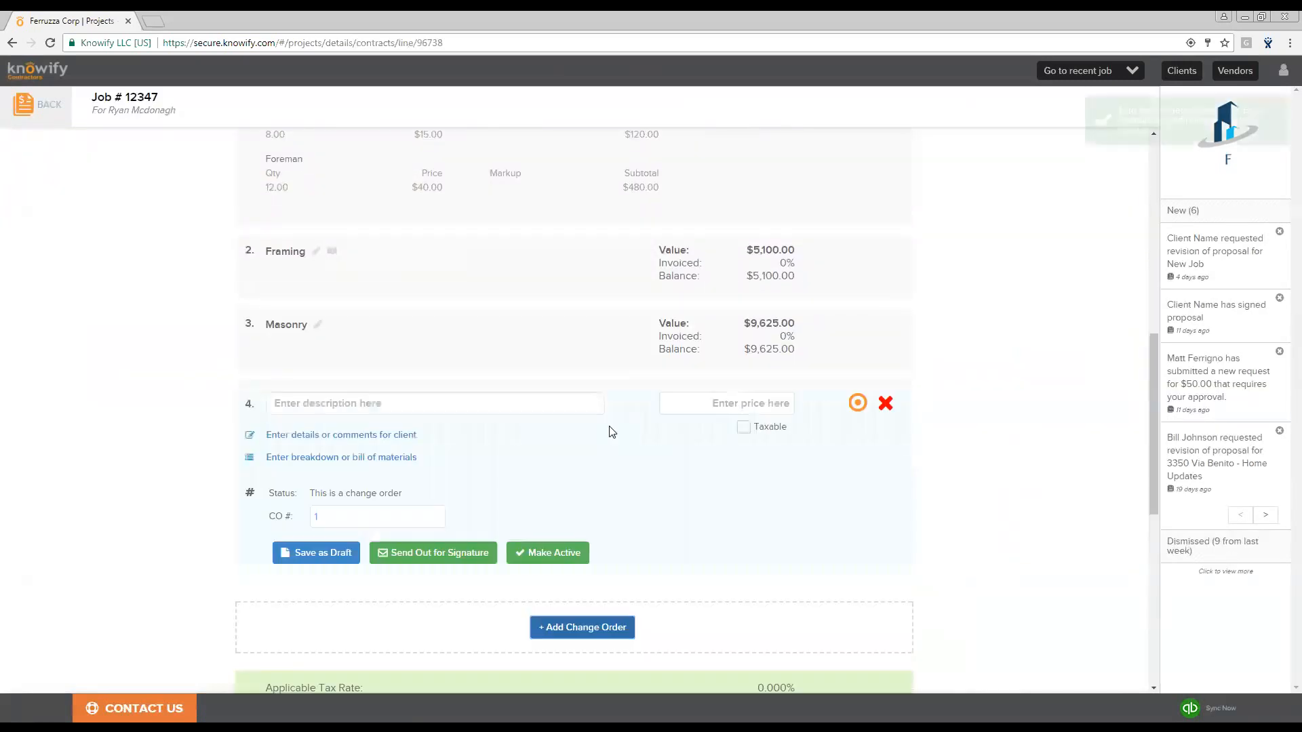
pyautogui.click(566, 395)
pyautogui.write('Change ')
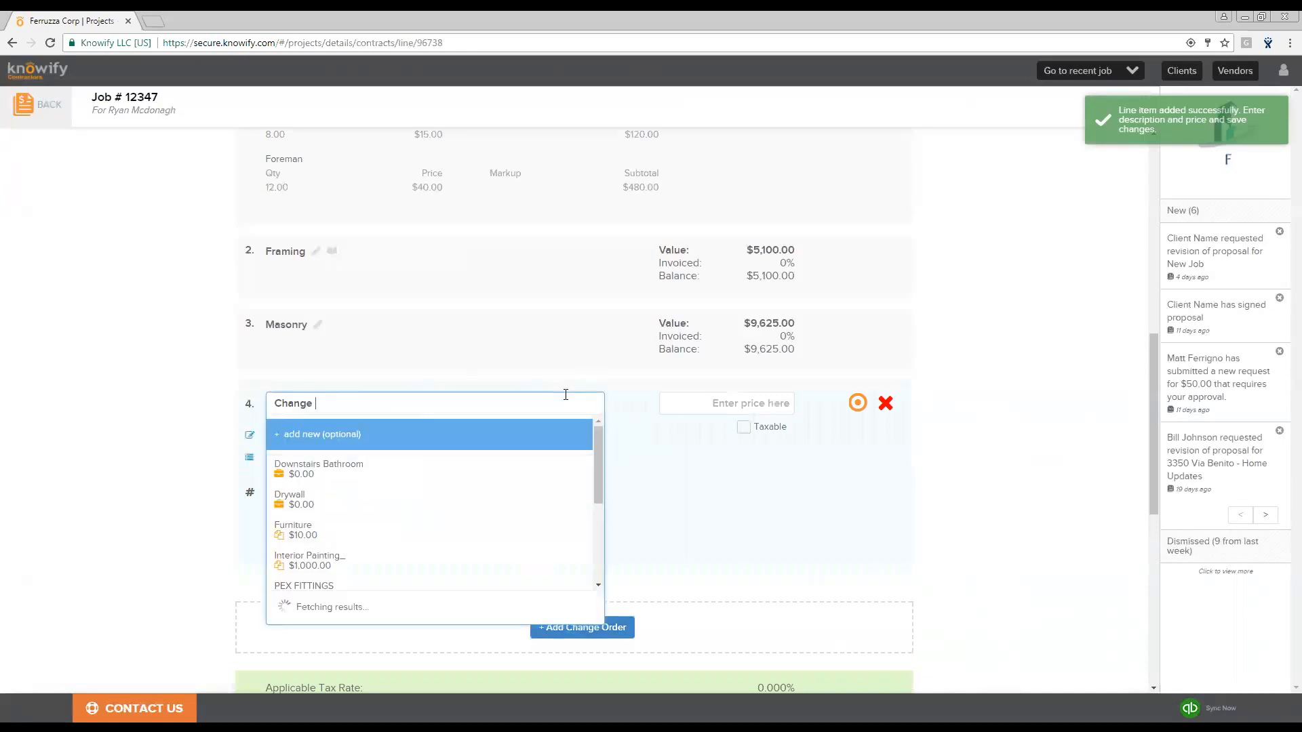
pyautogui.write('Order')
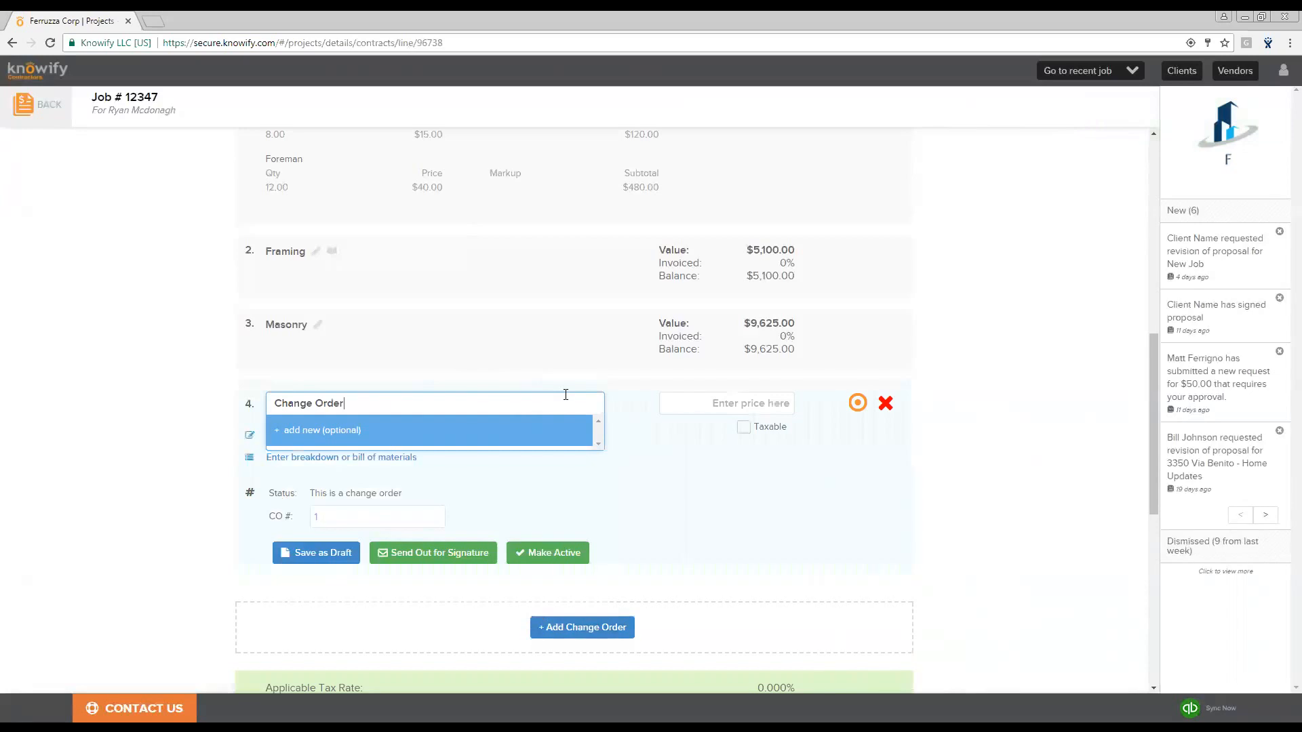
pyautogui.click(745, 402)
pyautogui.write('2000')
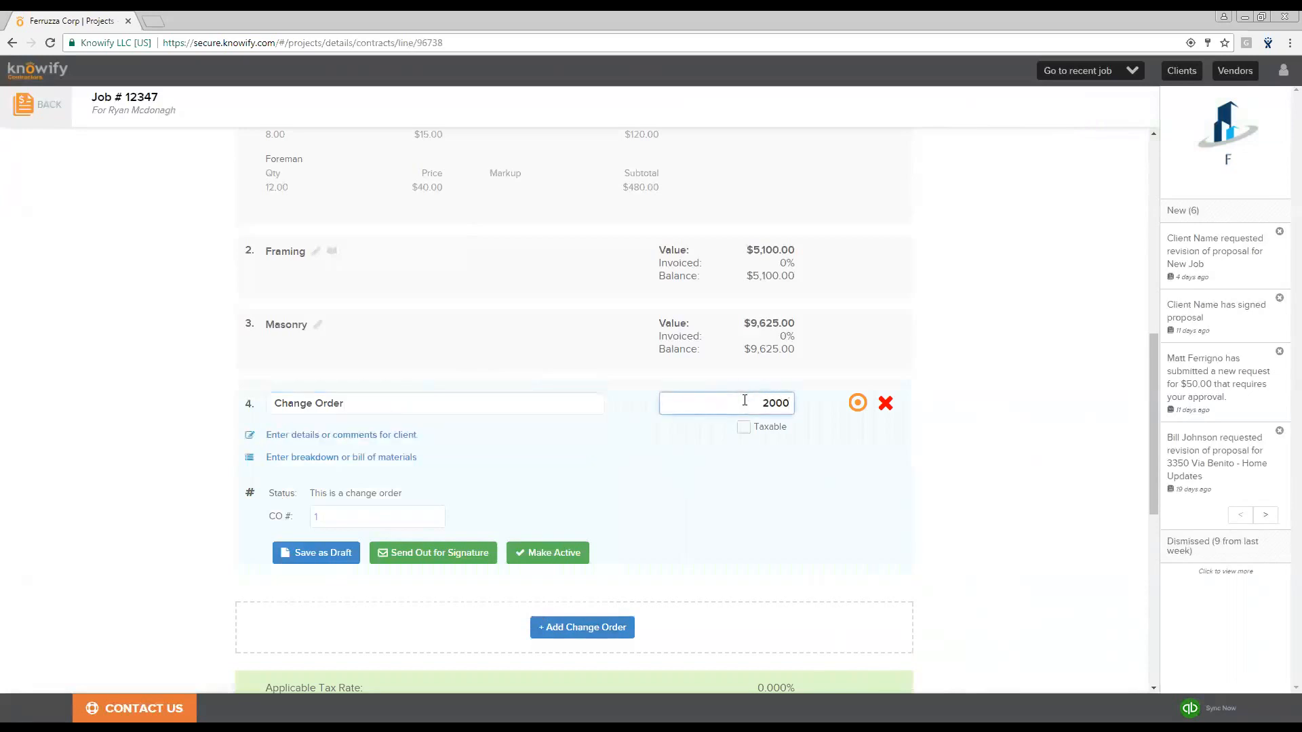
pyautogui.click(736, 487)
# - Open the change order's send-for-signature preview, cancel it, and make the change order active
pyautogui.click(449, 557)
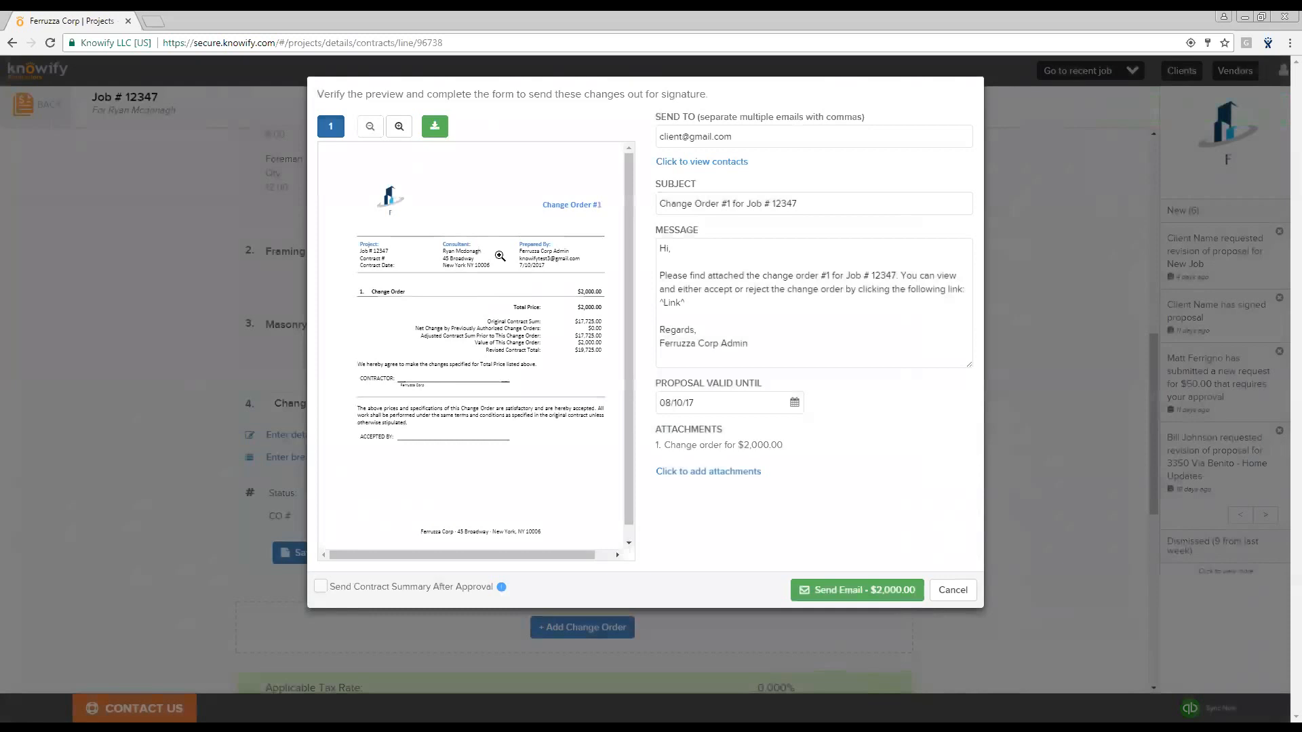
pyautogui.click(957, 596)
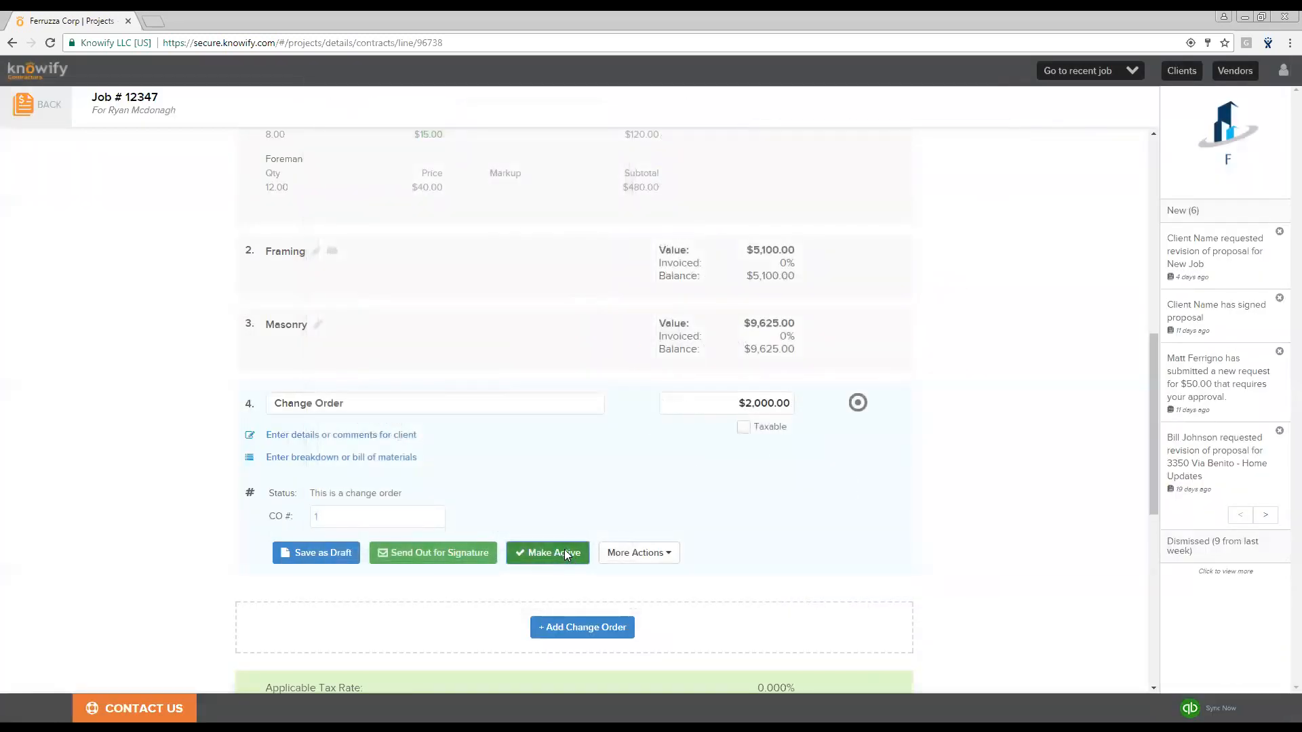
pyautogui.click(564, 549)
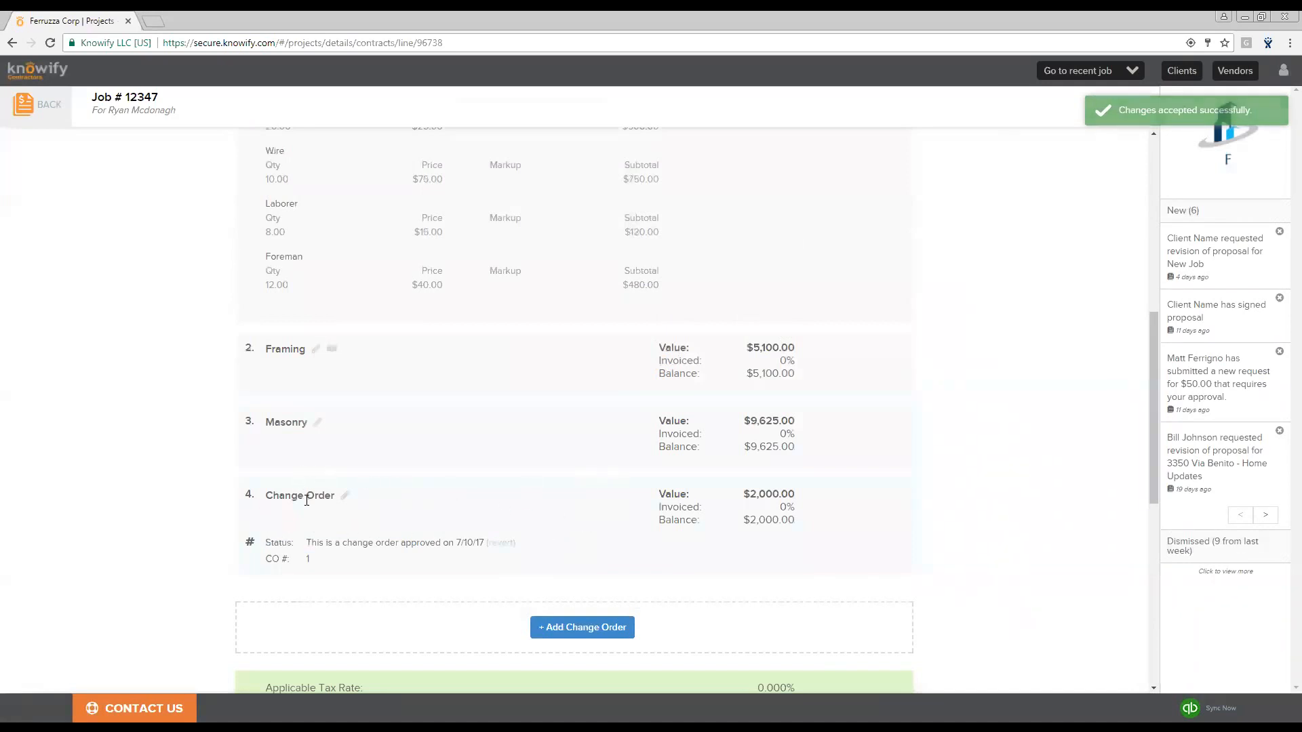
# - Open the job's supporting documents and preview the job proposal PDF, then close the preview
pyautogui.scroll(1, 459, 493)
pyautogui.scroll(7, 459, 494)
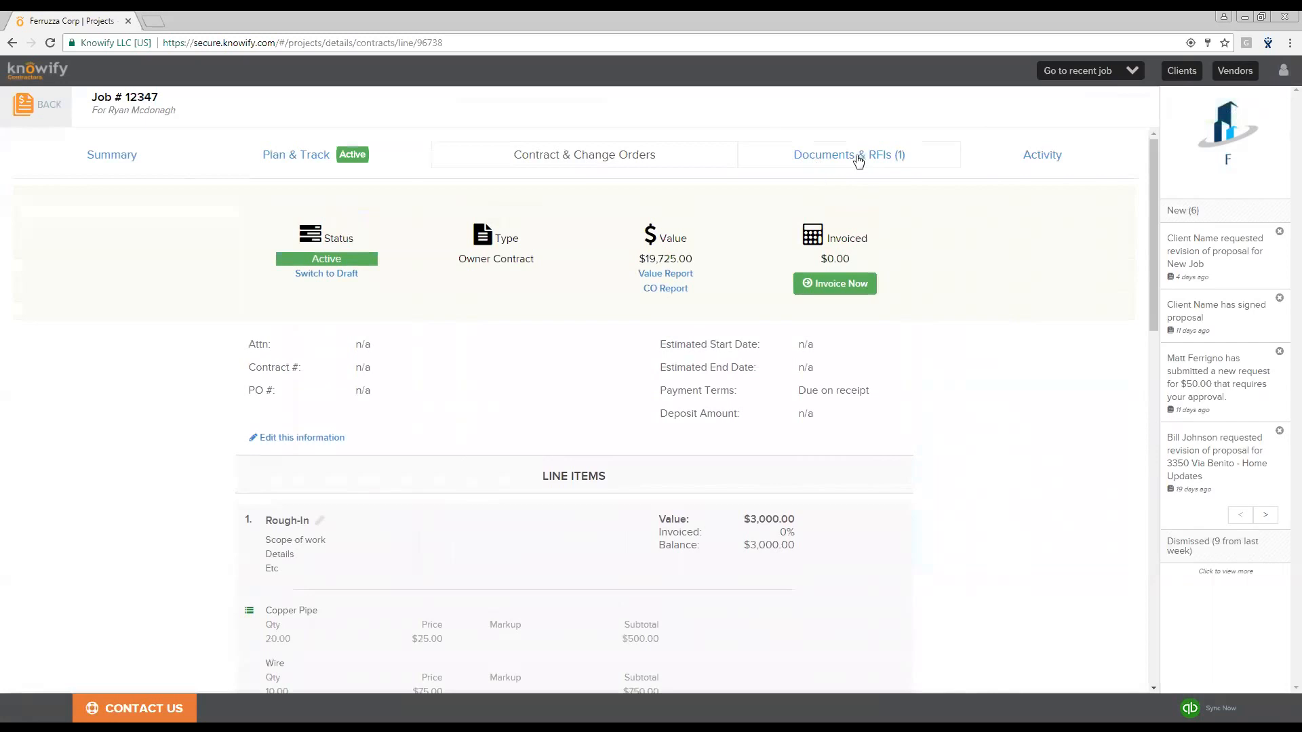
pyautogui.click(880, 158)
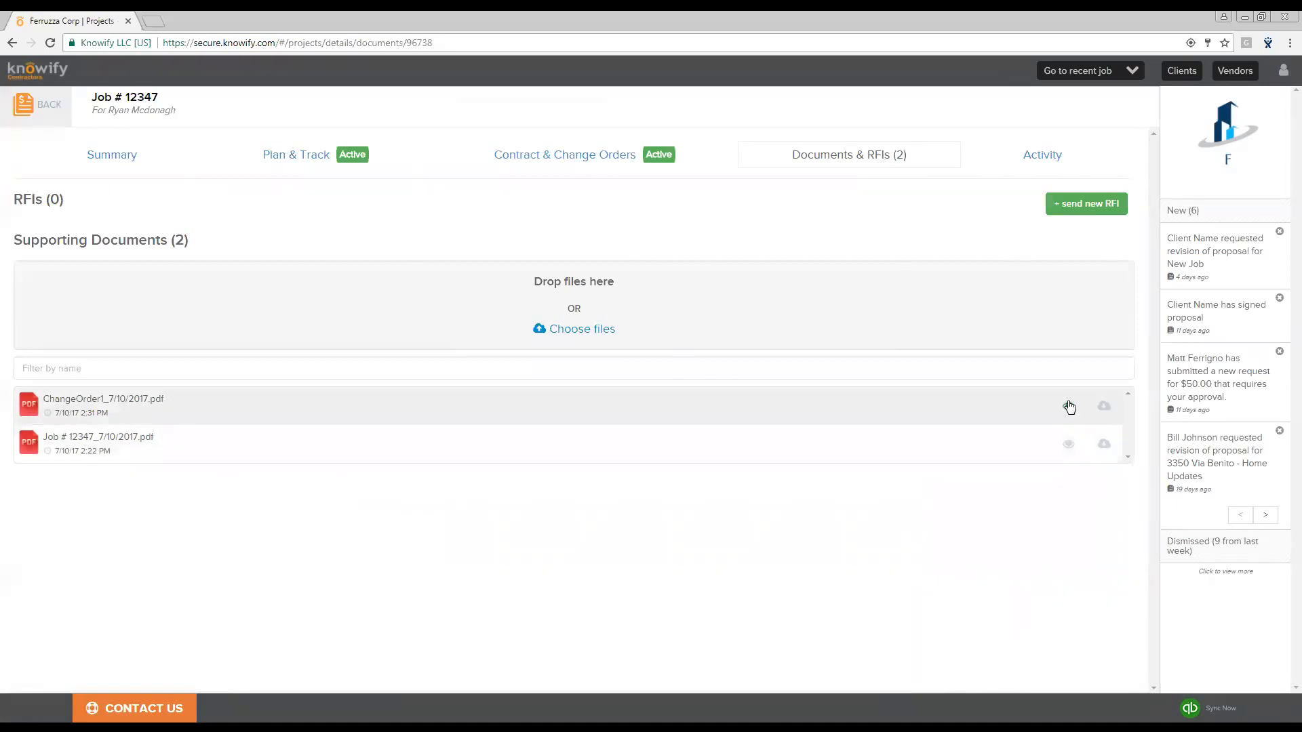
pyautogui.click(1068, 444)
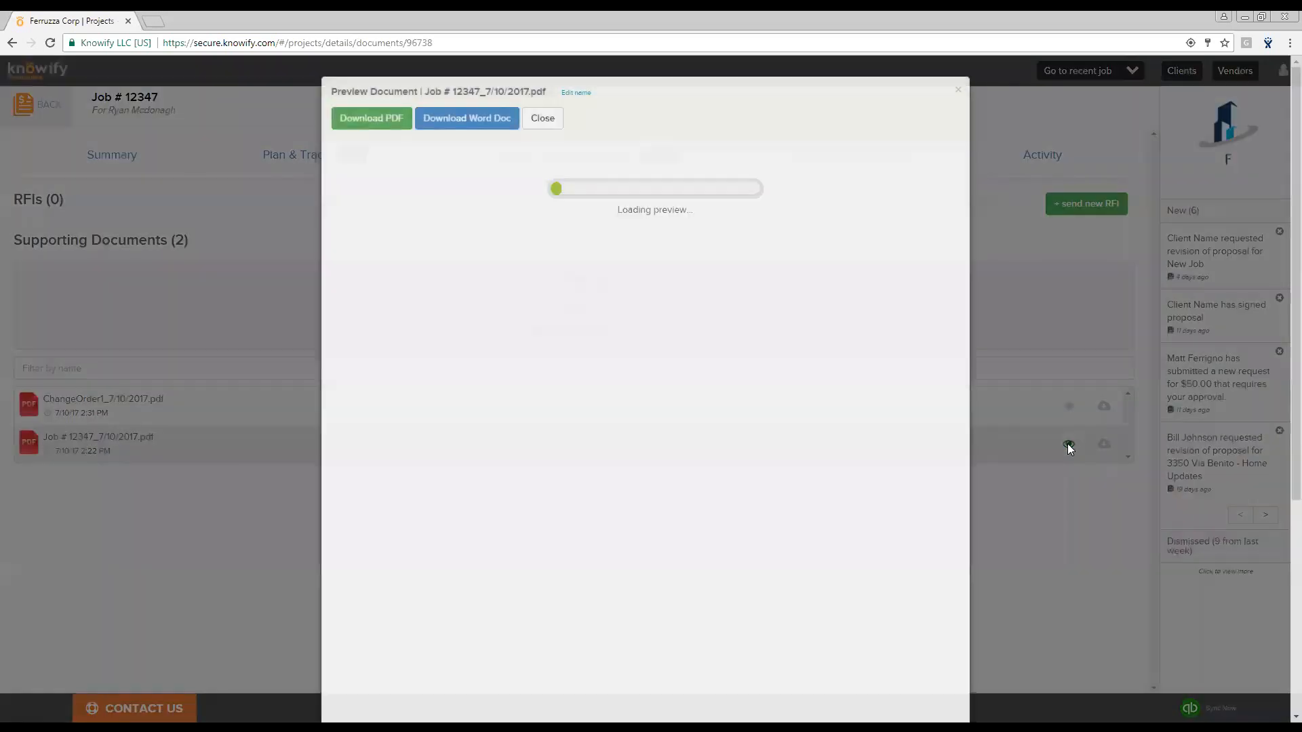
pyautogui.scroll(-3, 776, 434)
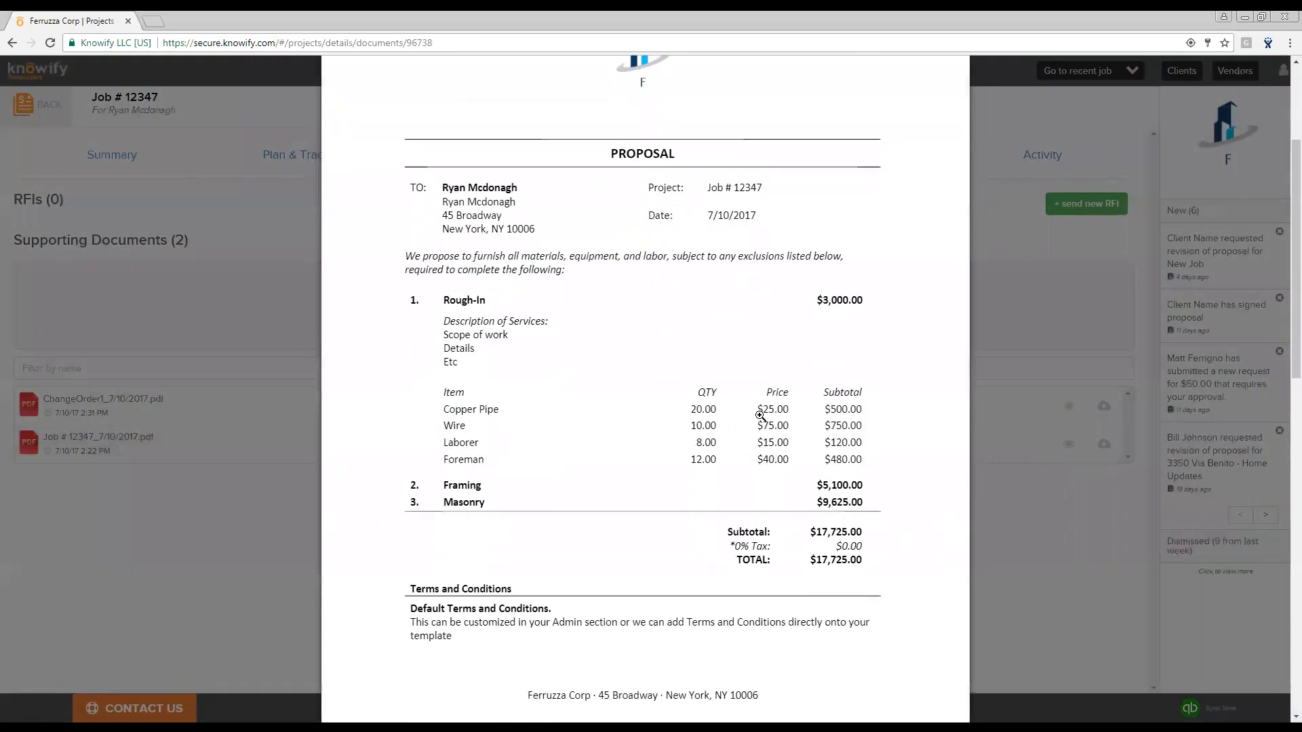
pyautogui.scroll(2, 766, 407)
pyautogui.scroll(1, 741, 177)
pyautogui.click(958, 90)
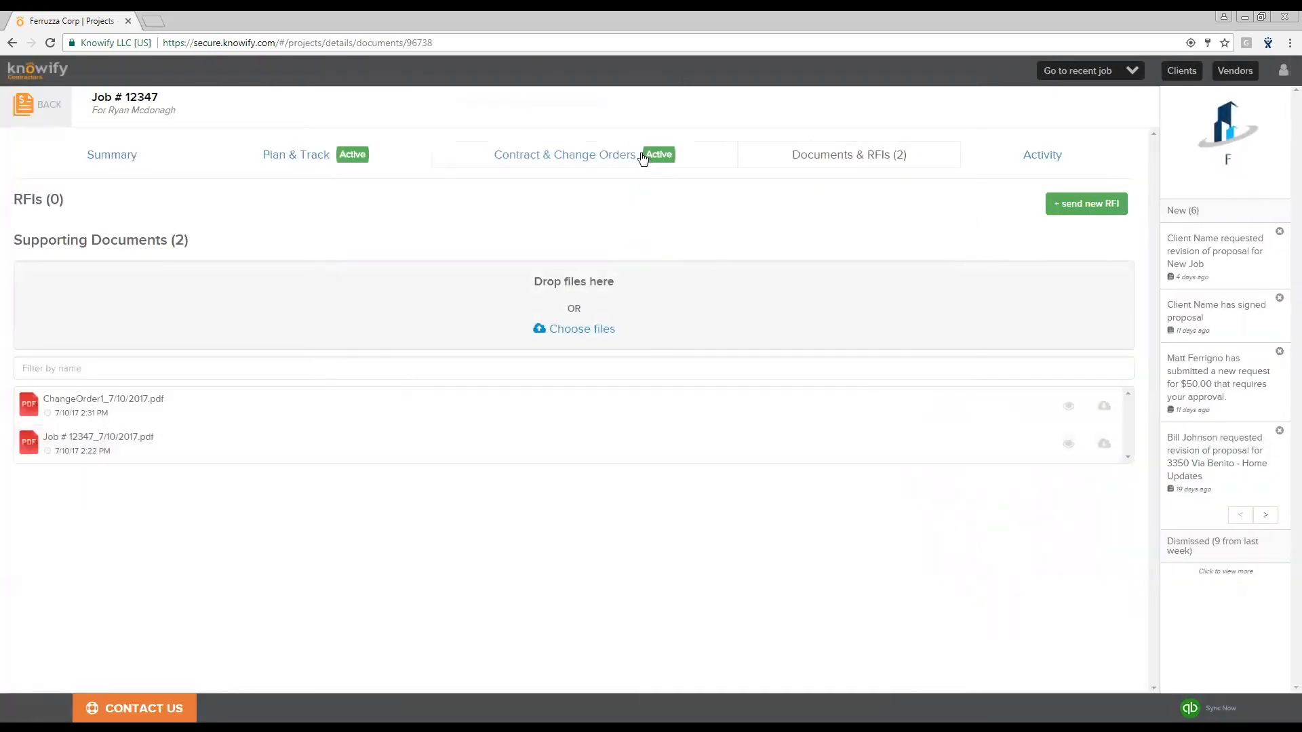
# - Create a progress-billing invoice from the contract, billing Rough-In 100%, Framing 75%, Masonry 50% and the change order 25% complete
pyautogui.click(636, 158)
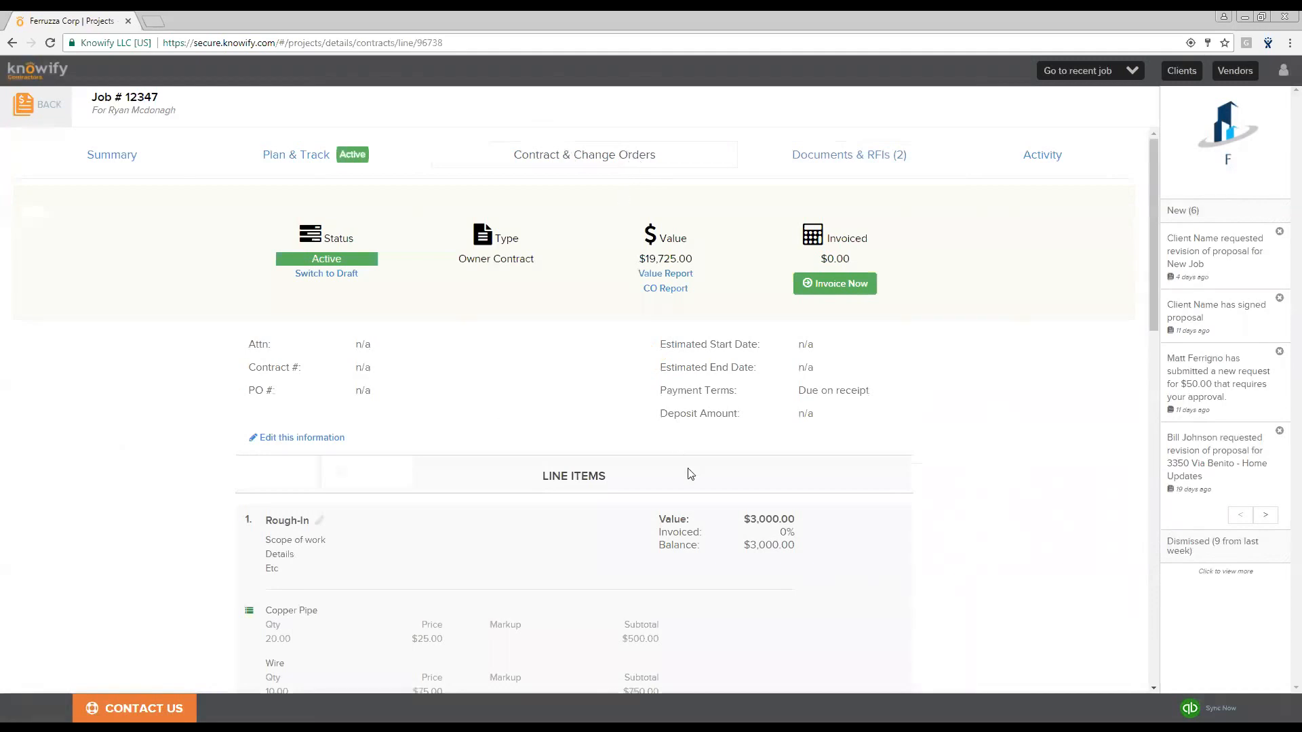
pyautogui.click(834, 285)
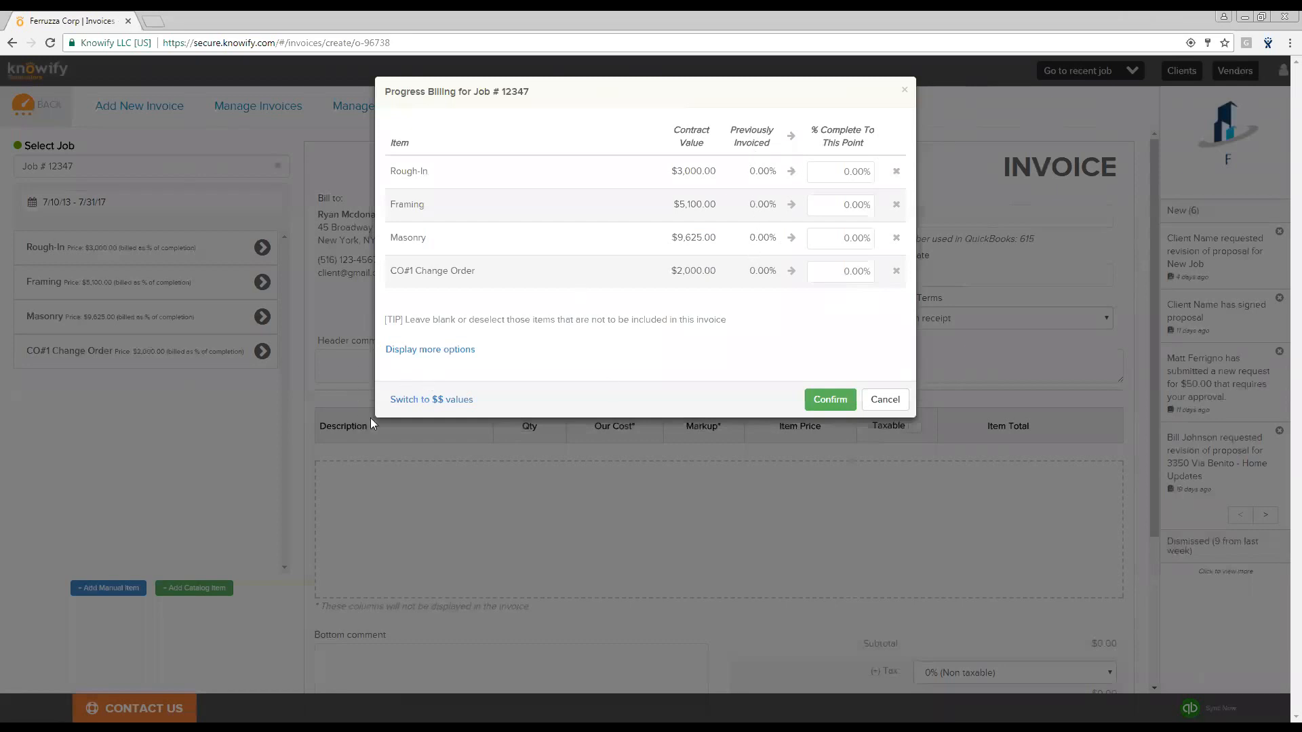
pyautogui.click(422, 403)
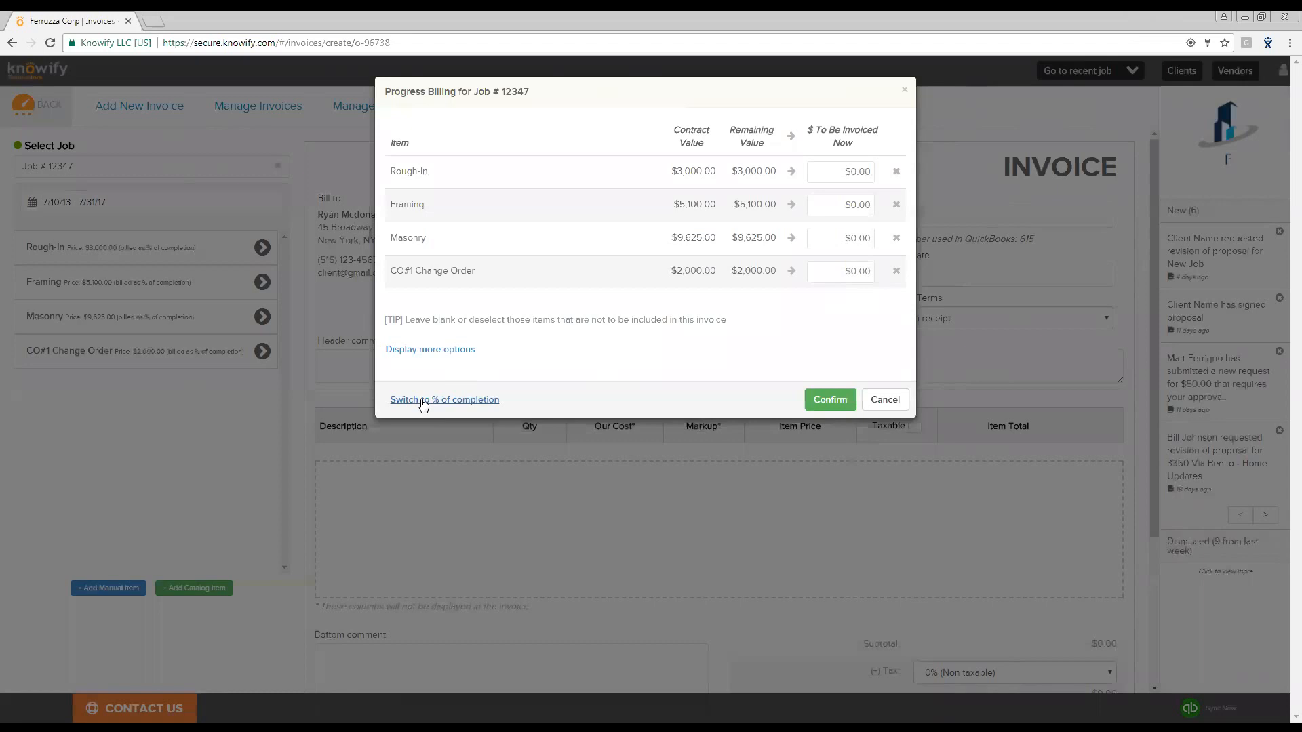
pyautogui.click(422, 401)
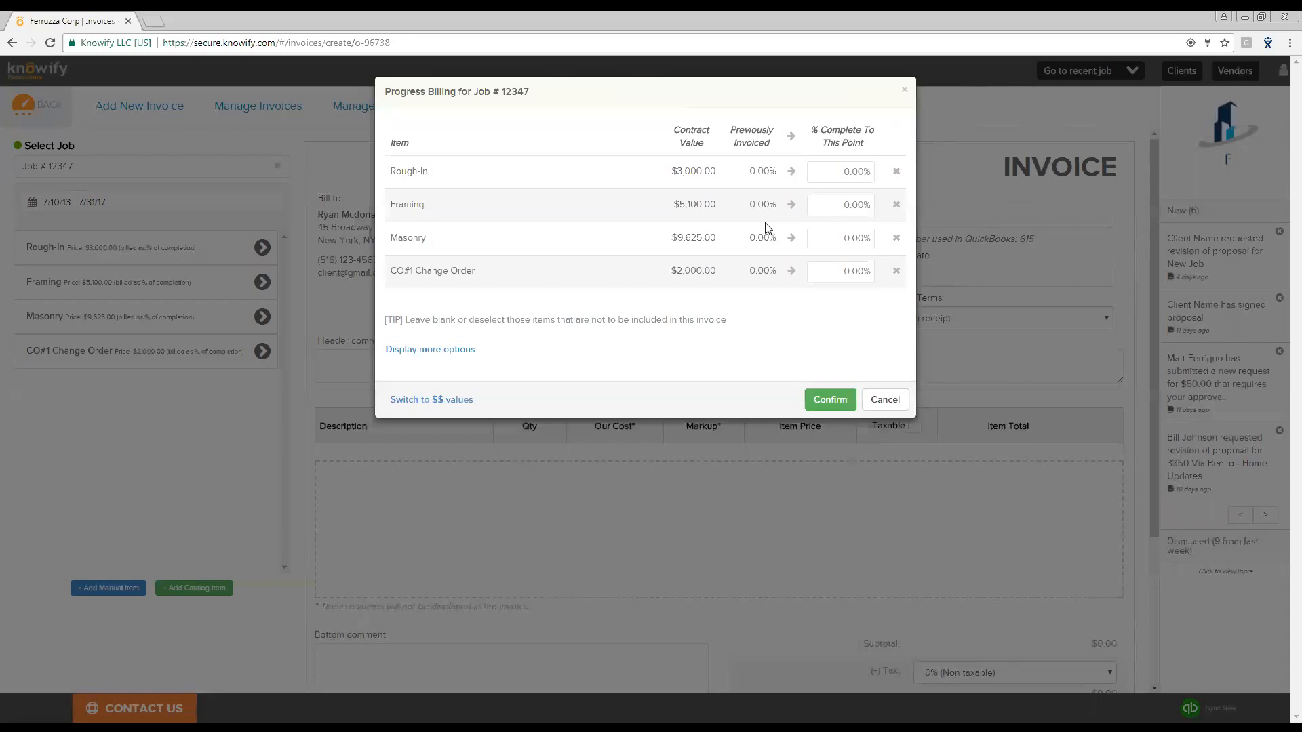
pyautogui.click(837, 177)
pyautogui.write('100')
pyautogui.press('Tab')
pyautogui.write('75')
pyautogui.press('Tab')
pyautogui.write('50')
pyautogui.press('Tab')
pyautogui.write('25')
pyautogui.click(760, 355)
pyautogui.click(826, 404)
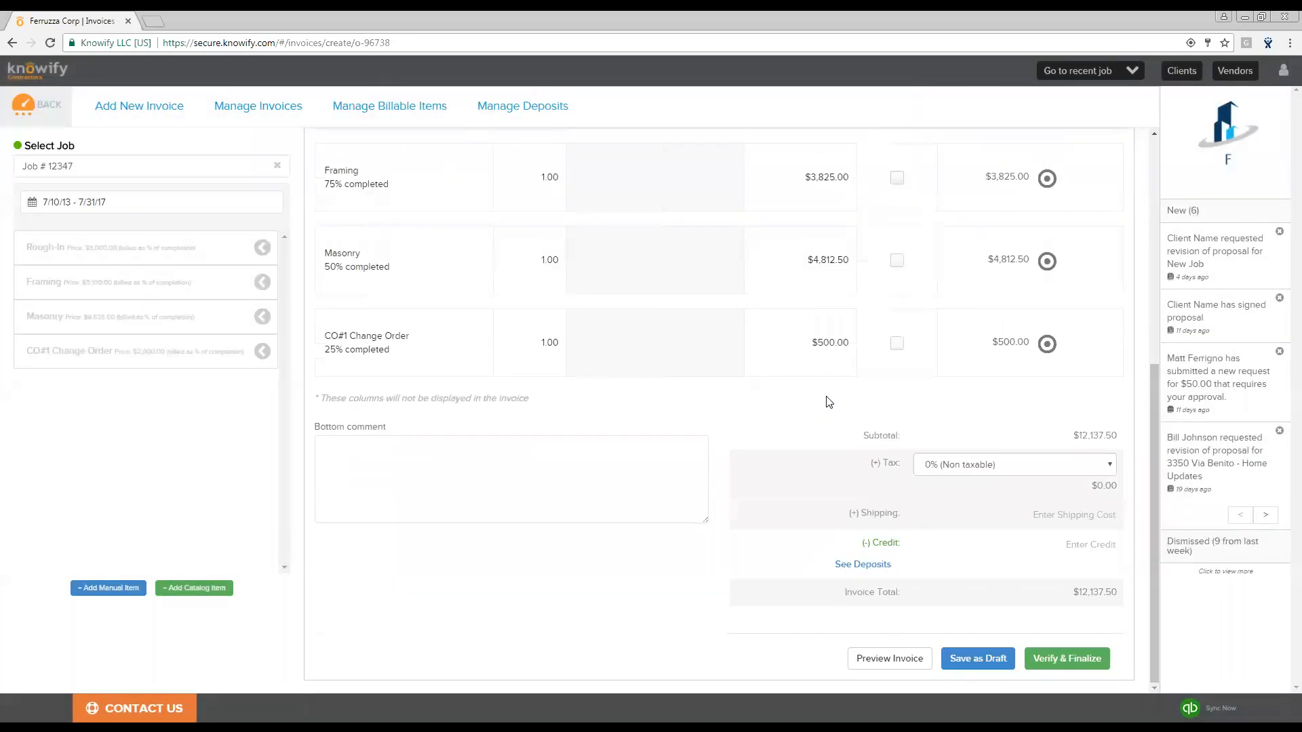
# - Set the invoice's payment terms to Net 15 and its invoice date to 07/11/17
pyautogui.scroll(4, 827, 406)
pyautogui.scroll(2, 828, 400)
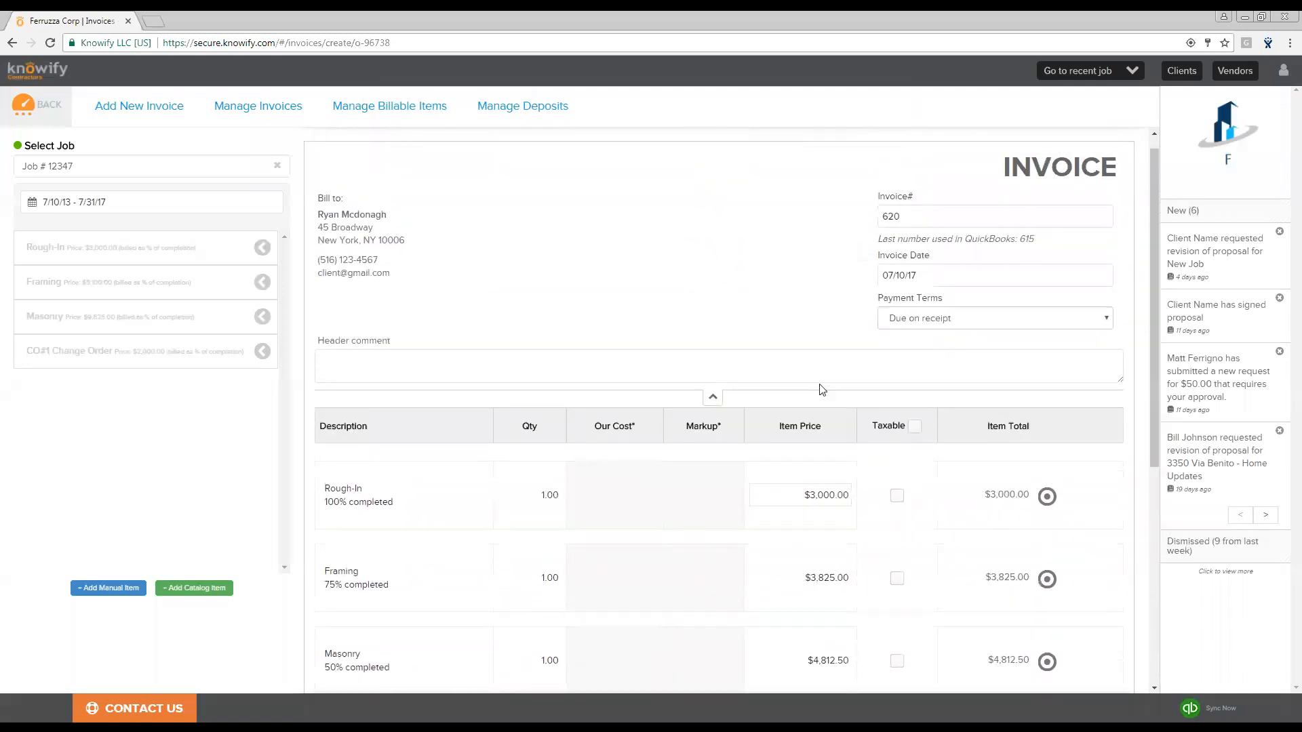
pyautogui.scroll(-2, 863, 399)
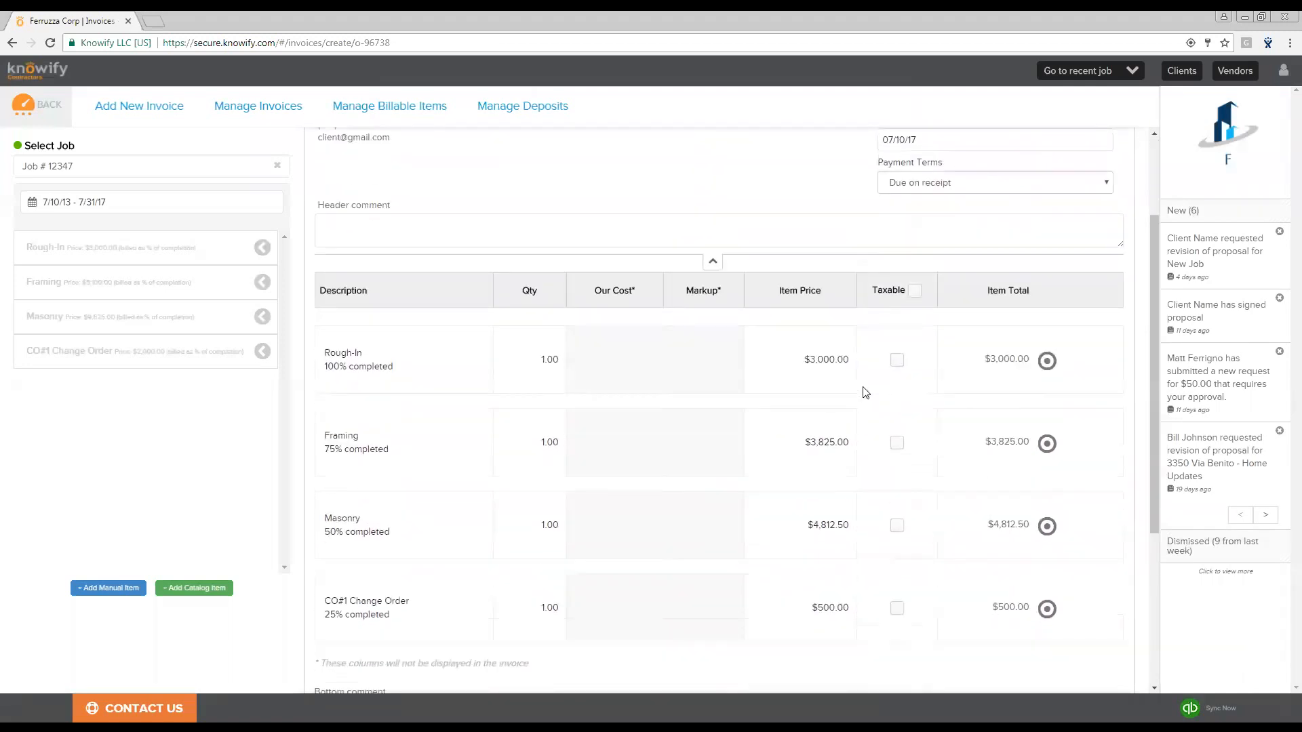
pyautogui.click(420, 363)
pyautogui.moveTo(416, 363); pyautogui.dragTo(313, 340)
pyautogui.click(420, 367)
pyautogui.scroll(2, 421, 366)
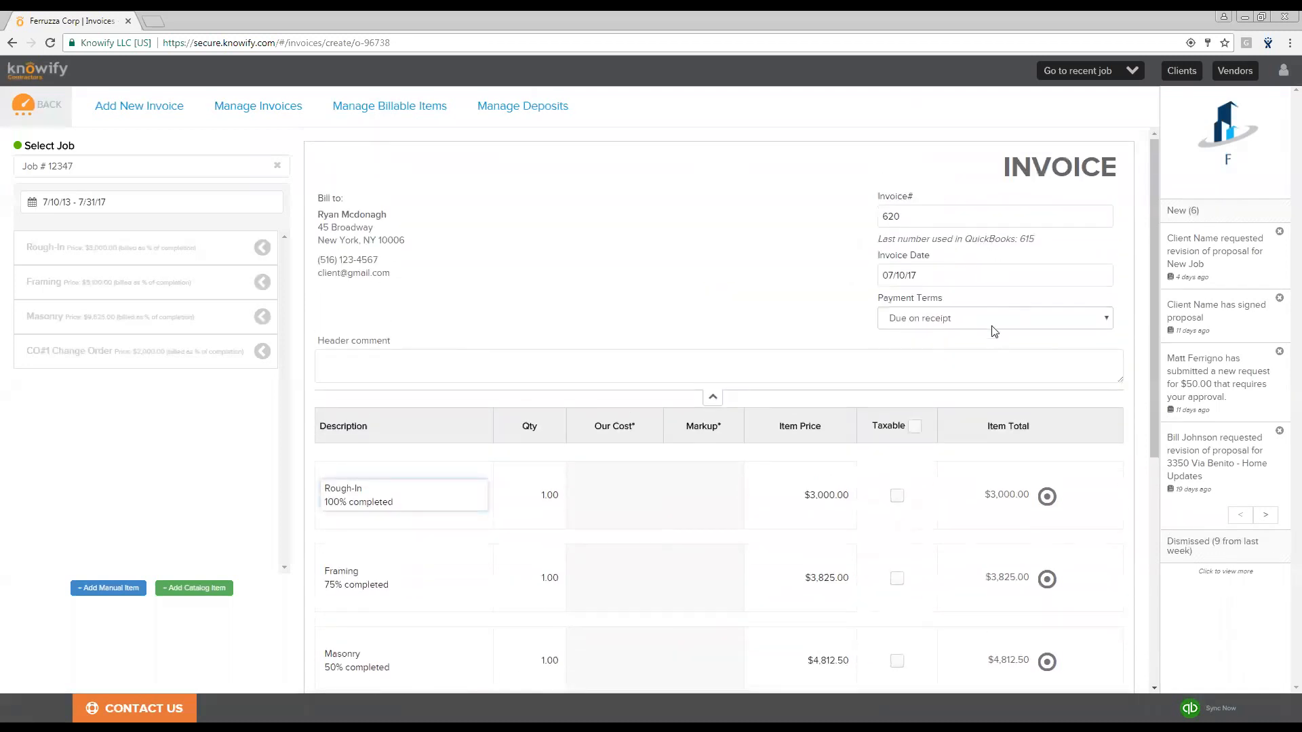
pyautogui.click(995, 330)
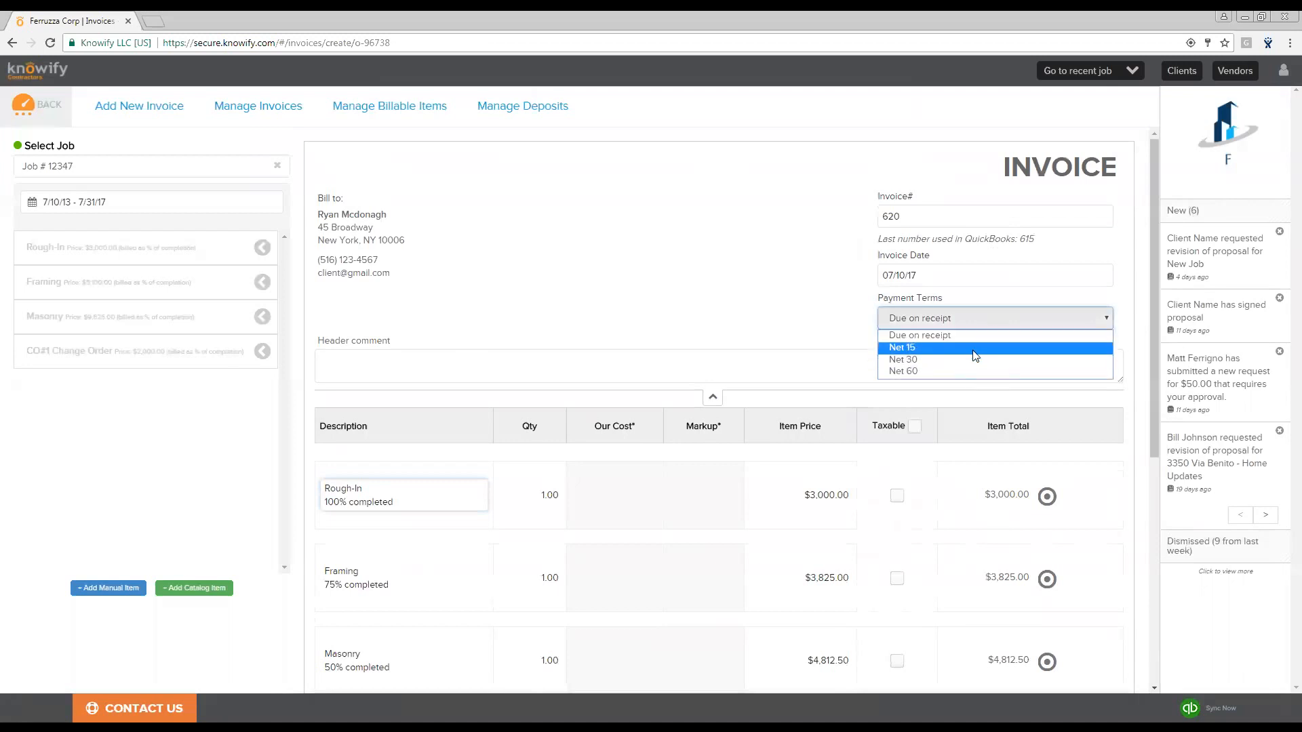
pyautogui.click(974, 347)
pyautogui.click(953, 264)
pyautogui.click(943, 379)
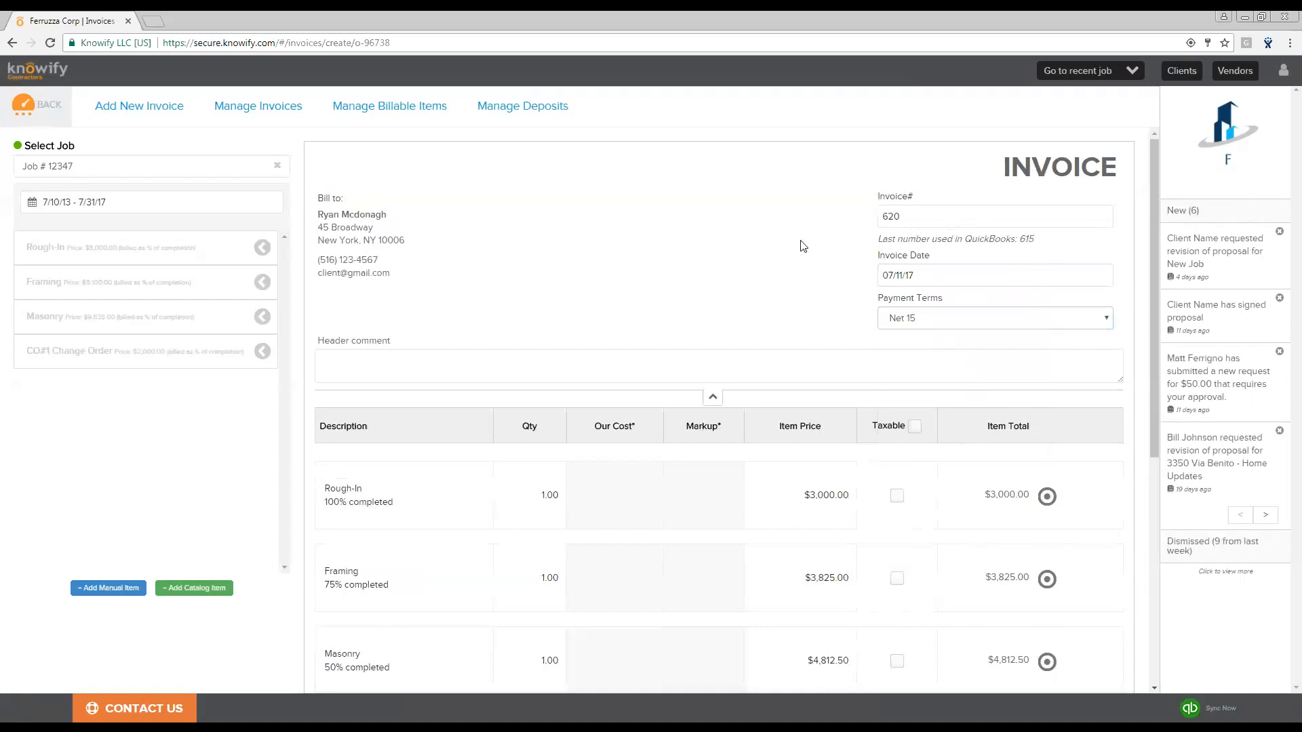
# - Verify and finalize invoice 620, sending it to QuickBooks
pyautogui.scroll(-3, 712, 251)
pyautogui.scroll(-3, 712, 251)
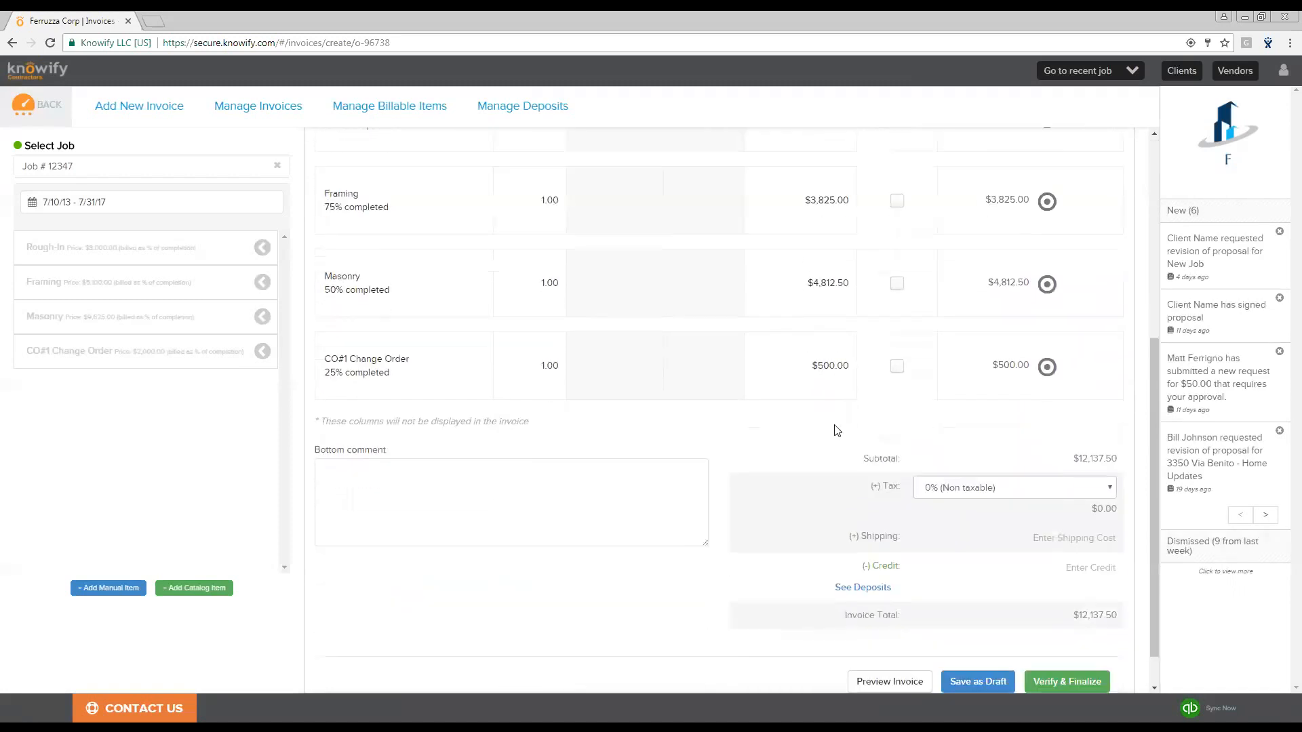
pyautogui.click(1069, 659)
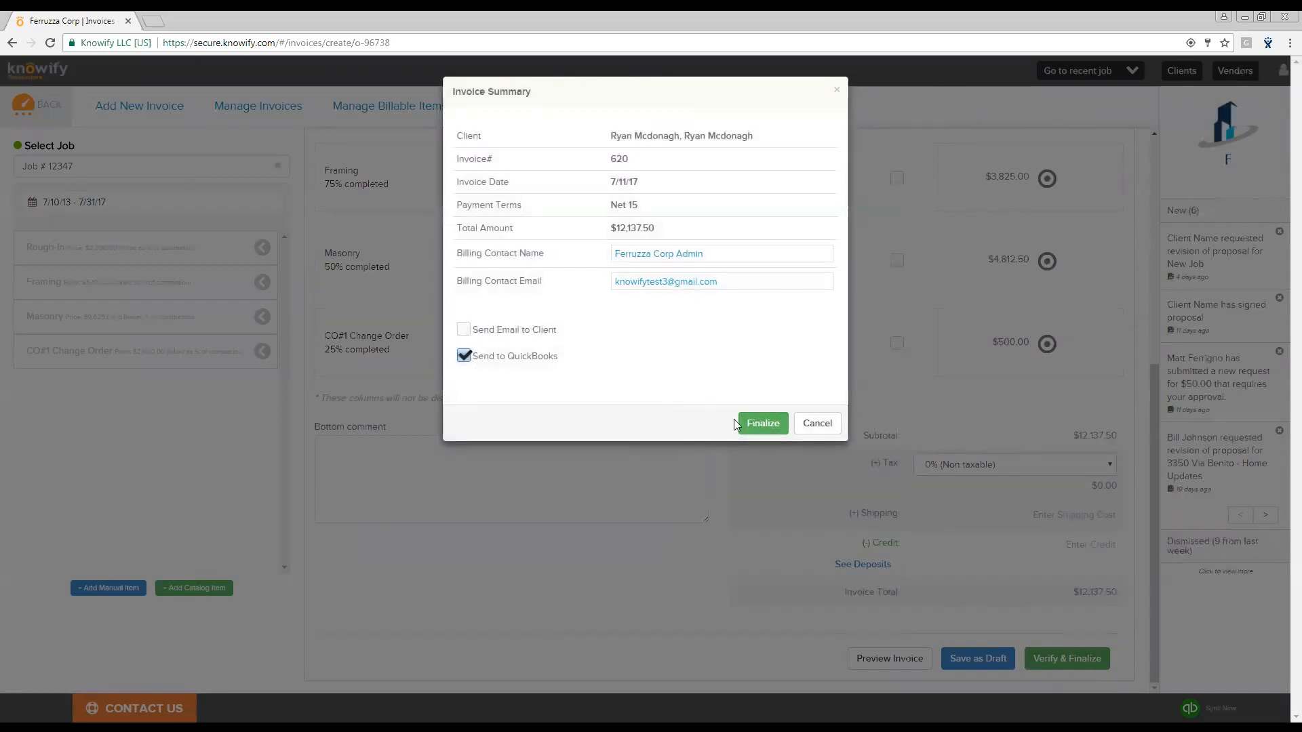
pyautogui.click(763, 422)
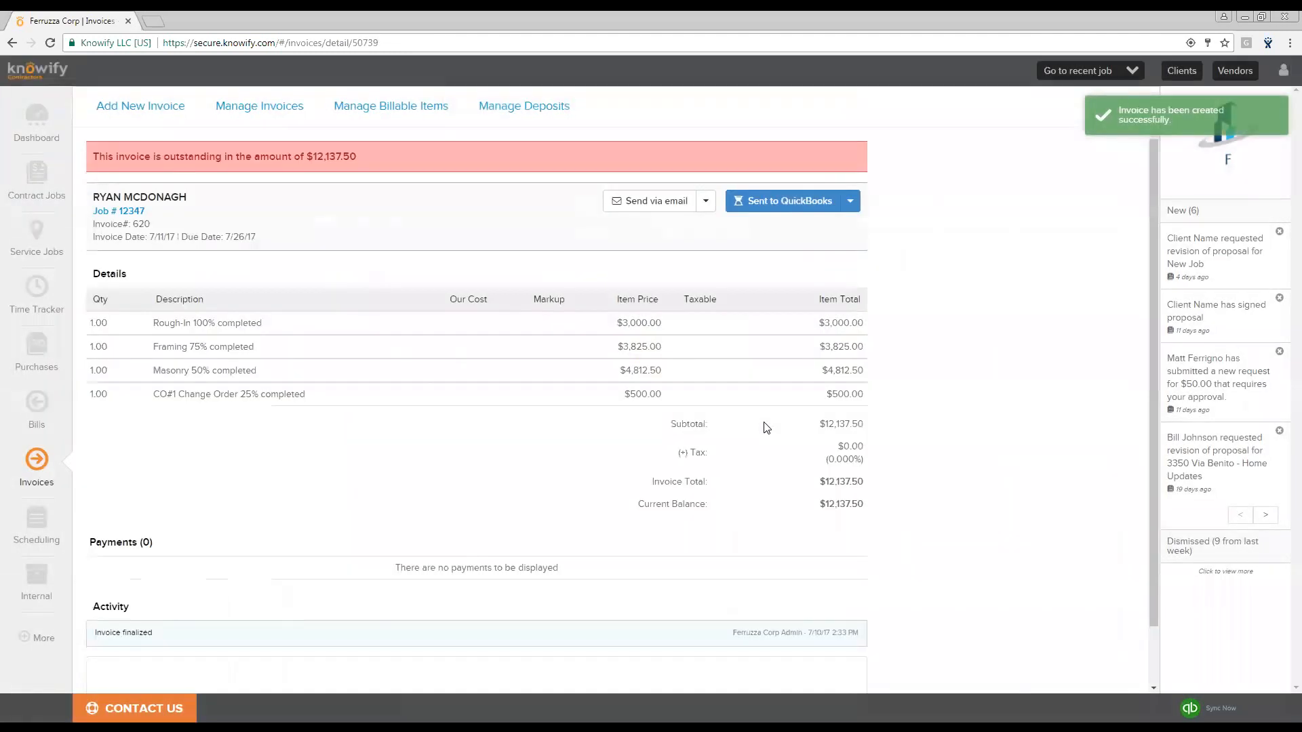
# - Try to record a payment against the finalized invoice
pyautogui.click(706, 201)
pyautogui.click(689, 231)
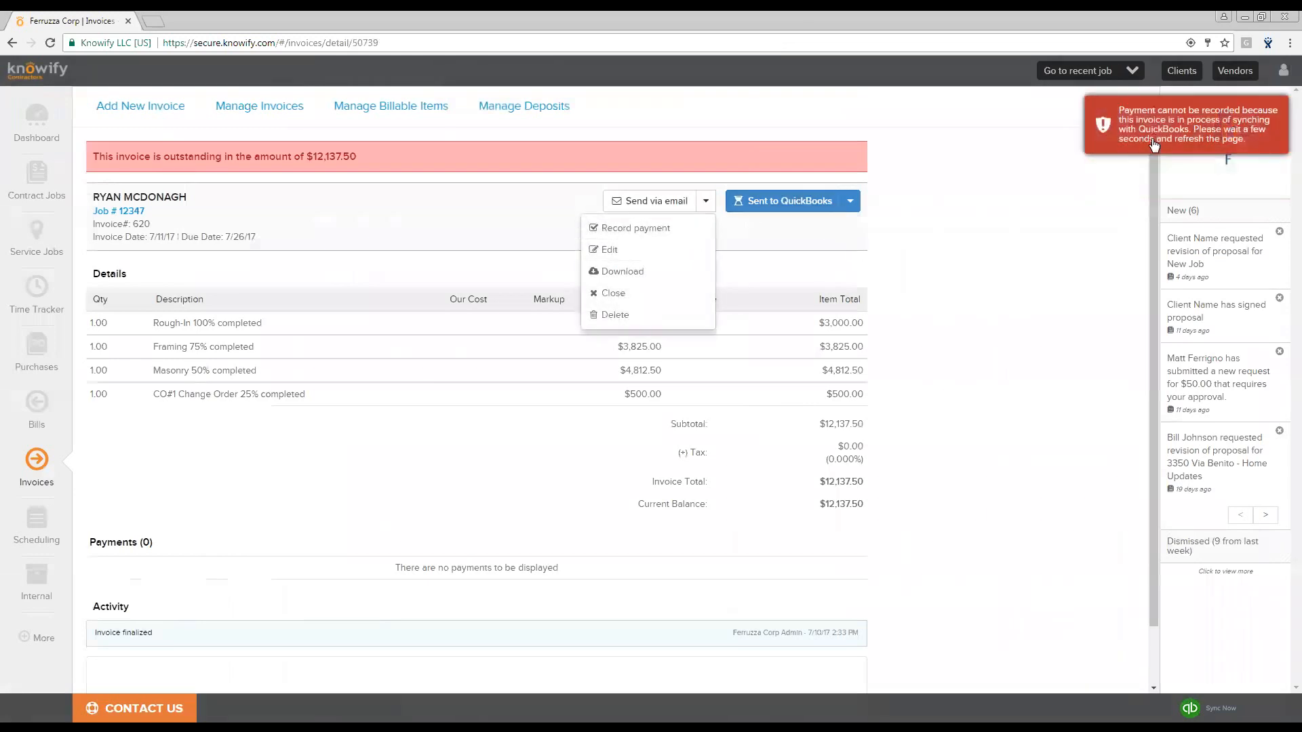
pyautogui.click(969, 178)
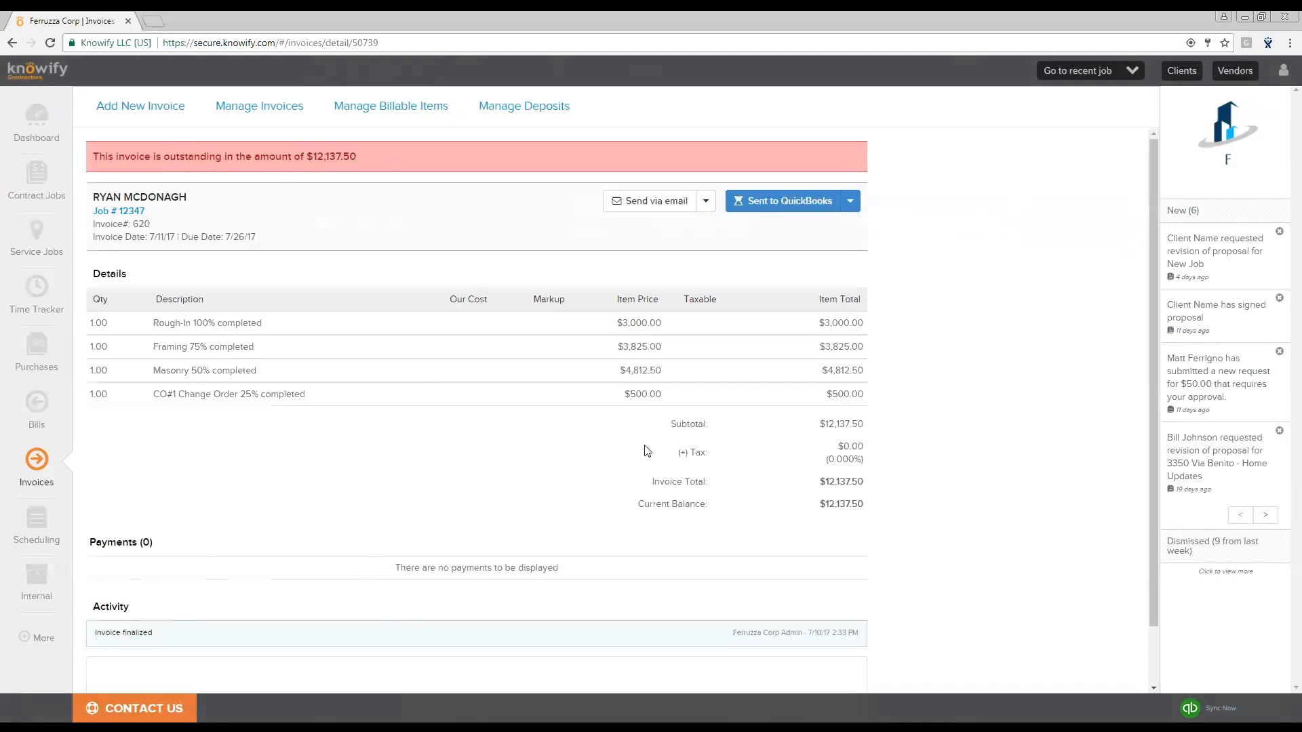
# - Open the invoice's send-by-email form, download and review the invoice PDF, then cancel the email
pyautogui.click(651, 202)
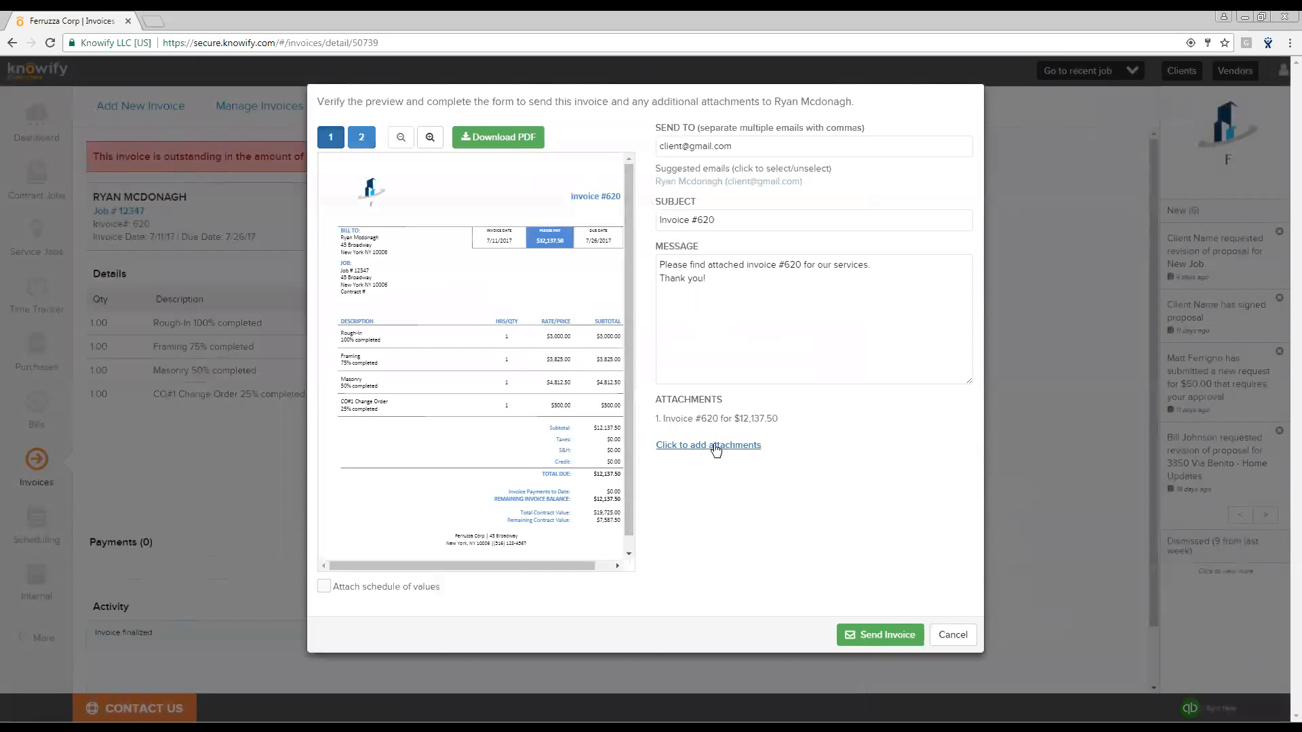
pyautogui.click(497, 139)
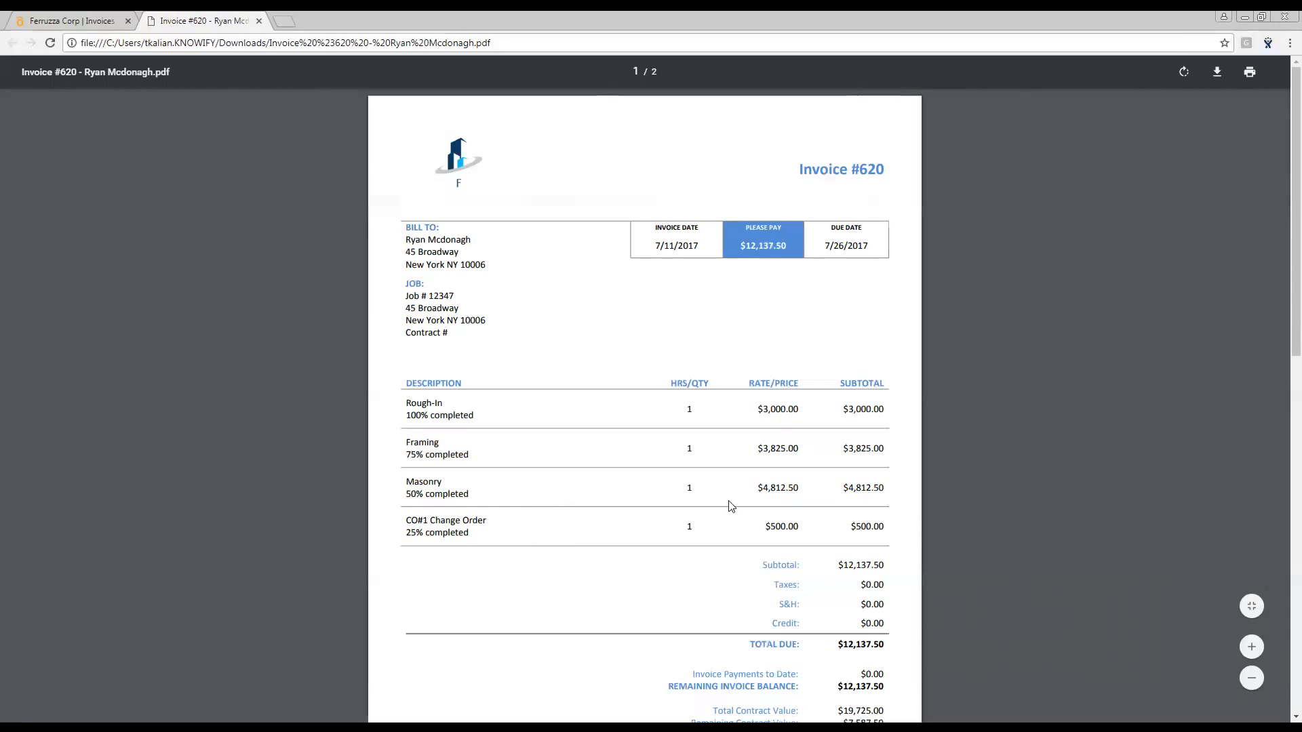
pyautogui.scroll(-2, 614, 618)
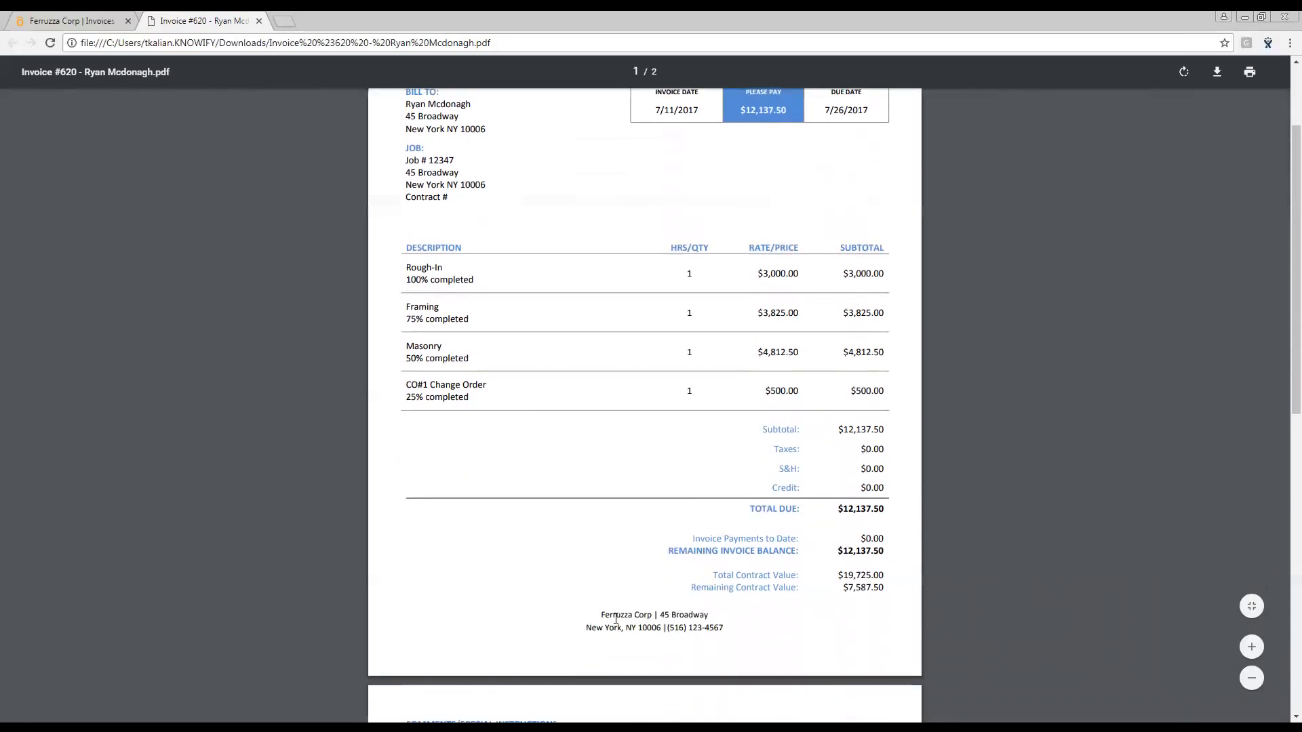
pyautogui.scroll(1, 616, 618)
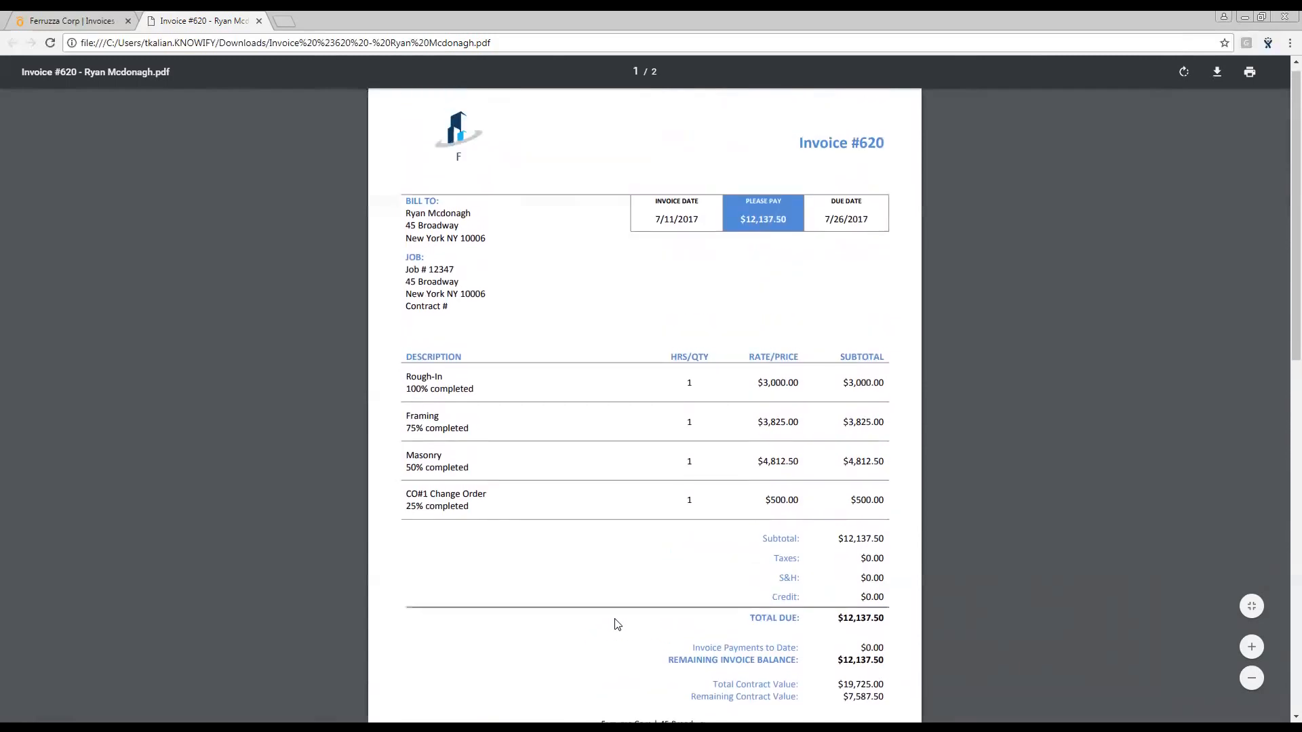
pyautogui.click(80, 22)
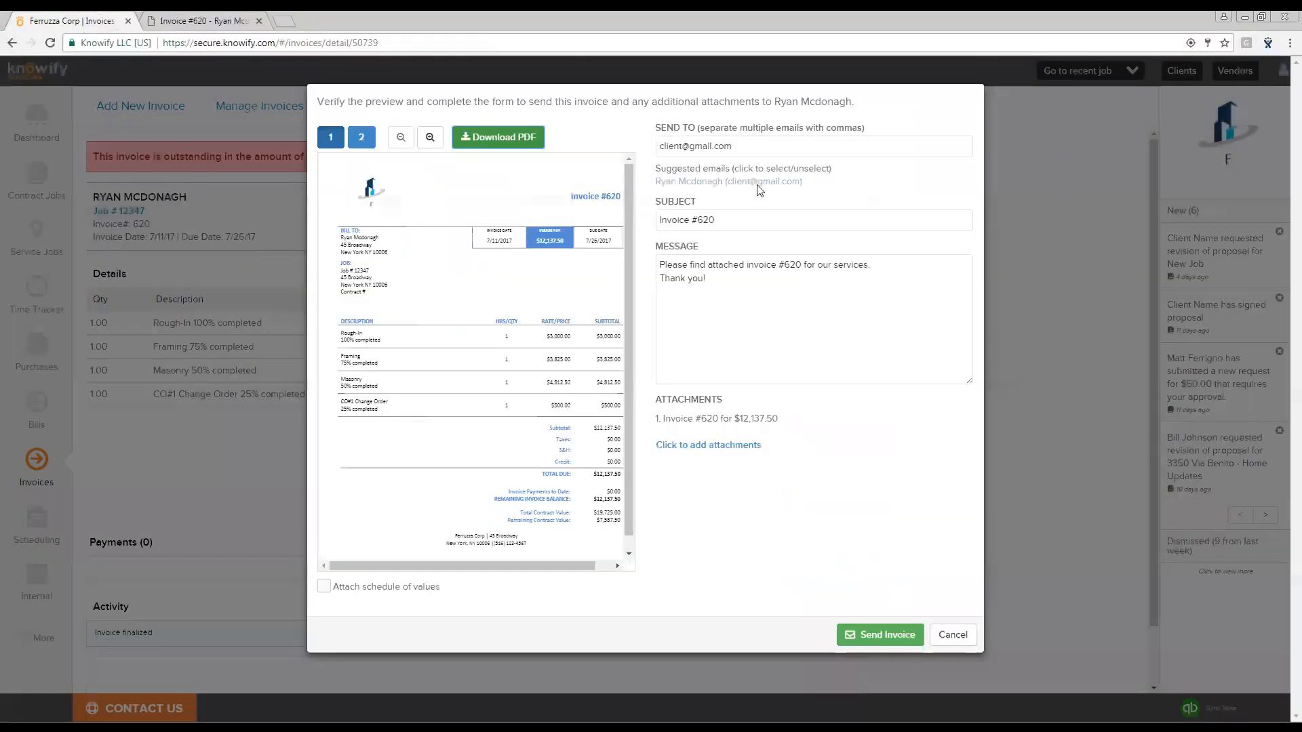
pyautogui.click(953, 635)
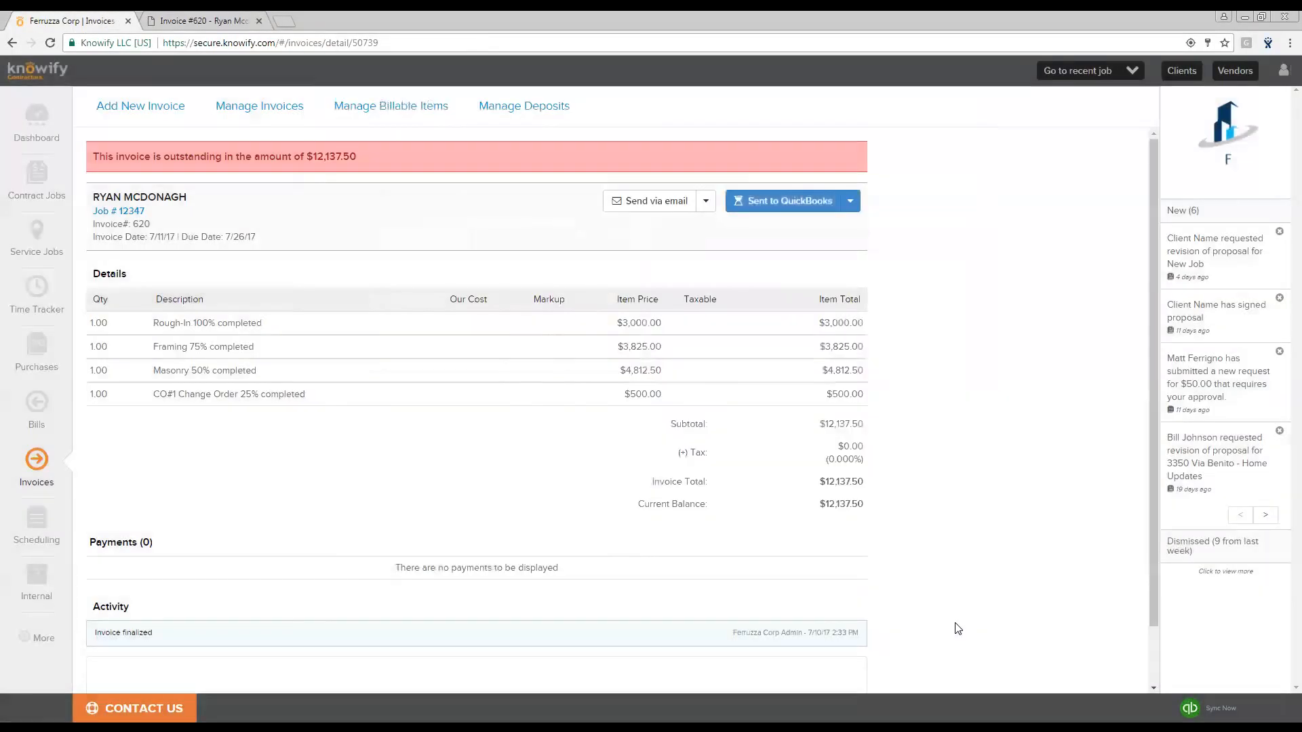
# - Open job #12347's Summary and review its contract value, profit, revenue and cost analytics
pyautogui.click(129, 213)
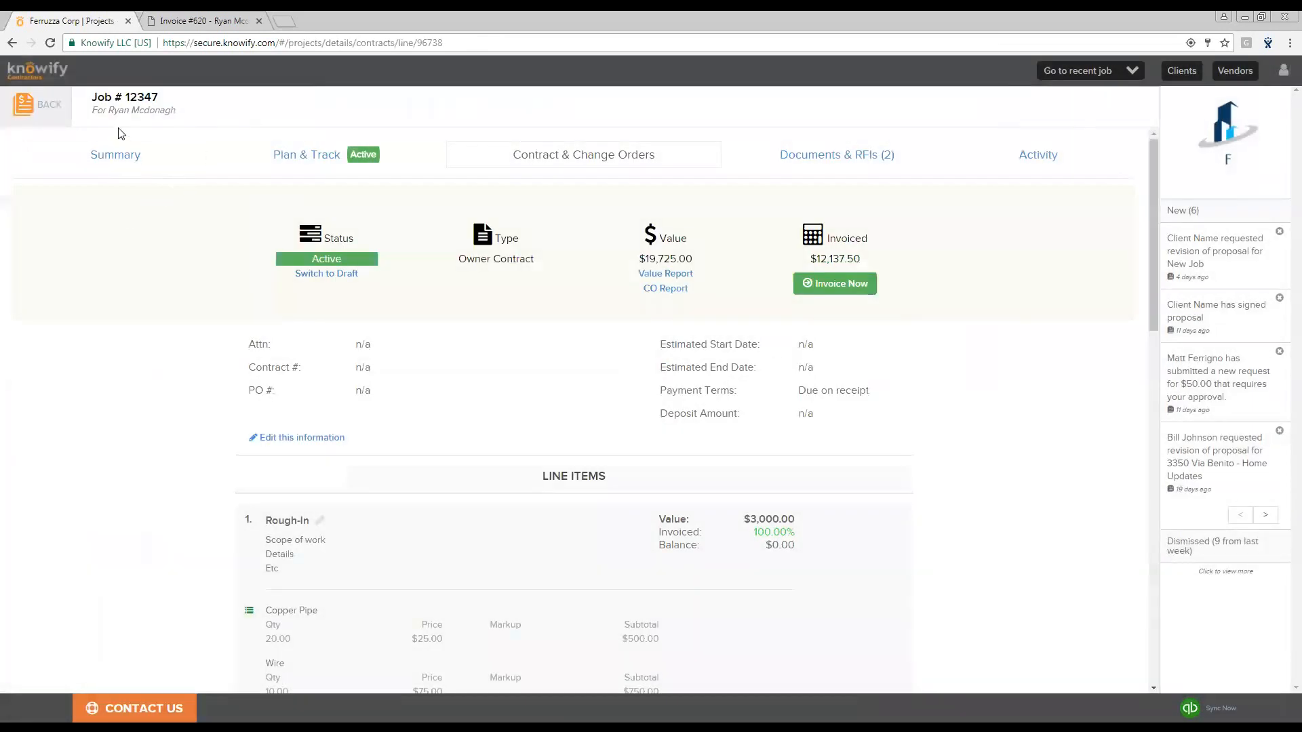
pyautogui.click(137, 161)
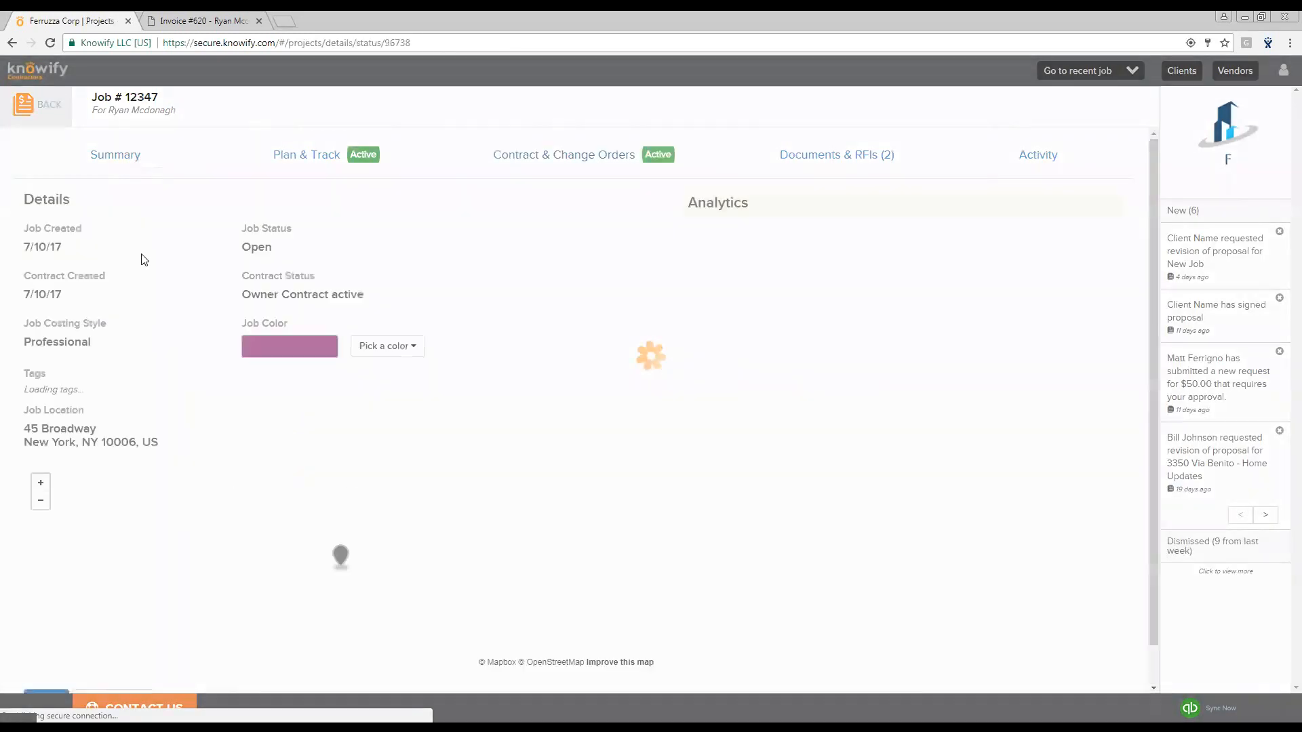
pyautogui.scroll(-1, 881, 298)
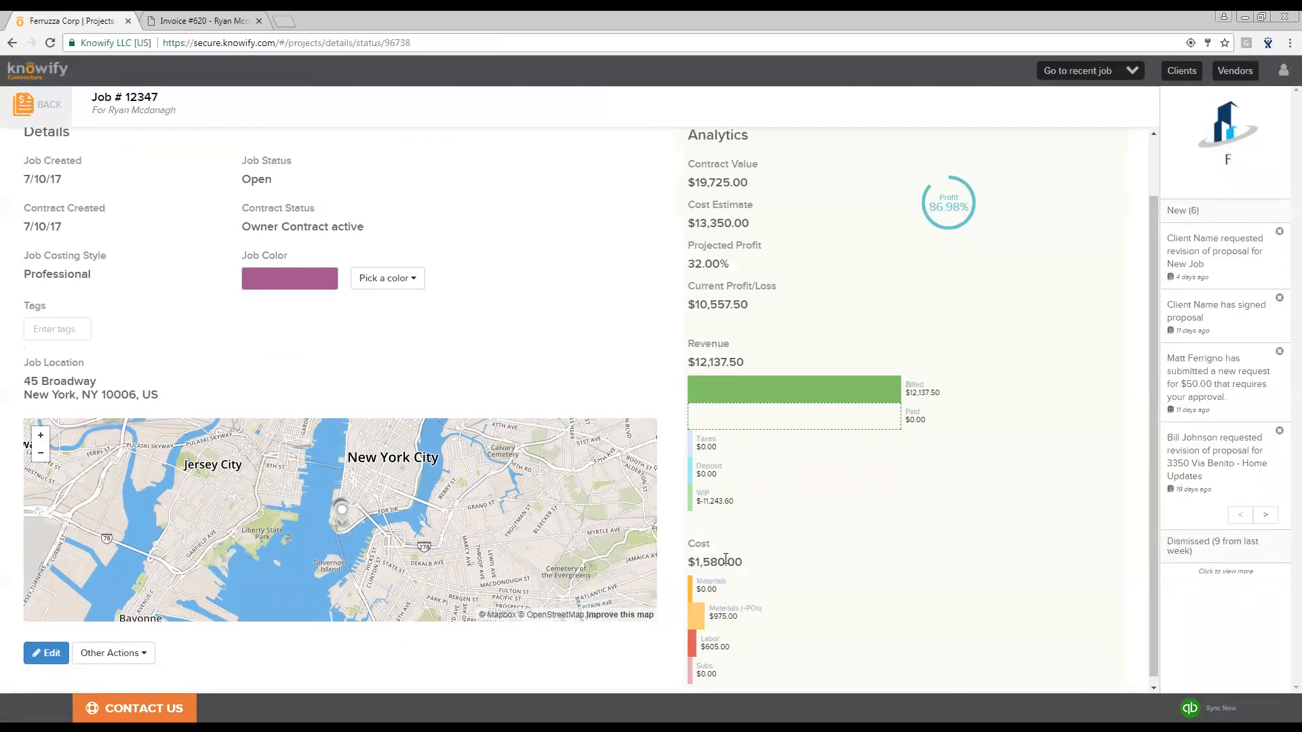
pyautogui.scroll(1, 819, 633)
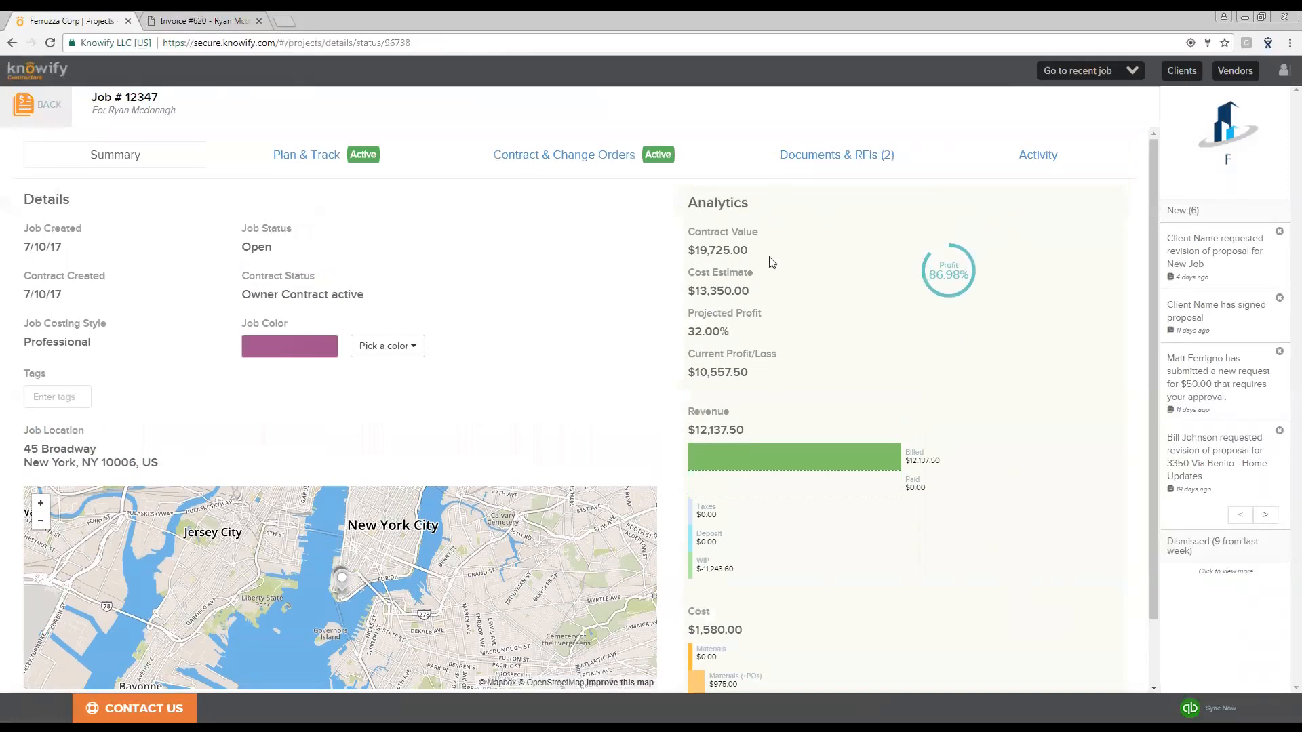
pyautogui.scroll(-1, 772, 537)
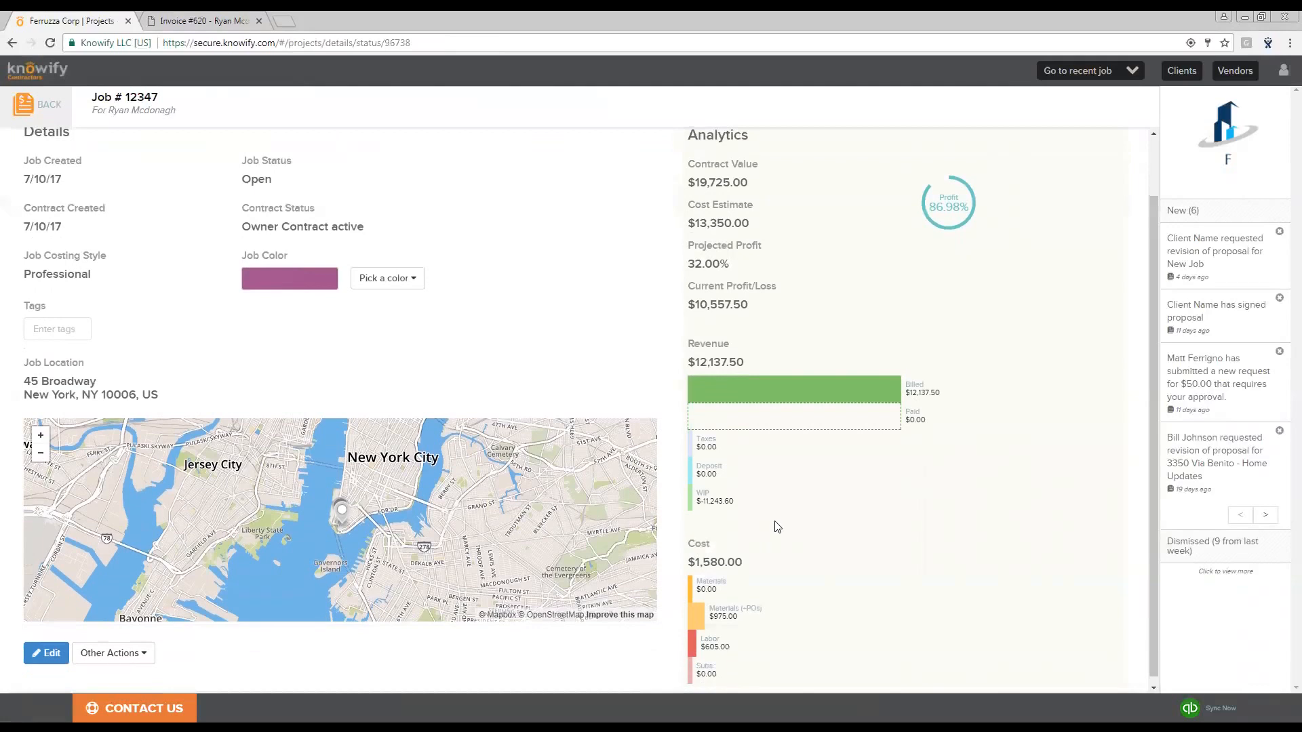
pyautogui.scroll(1, 778, 527)
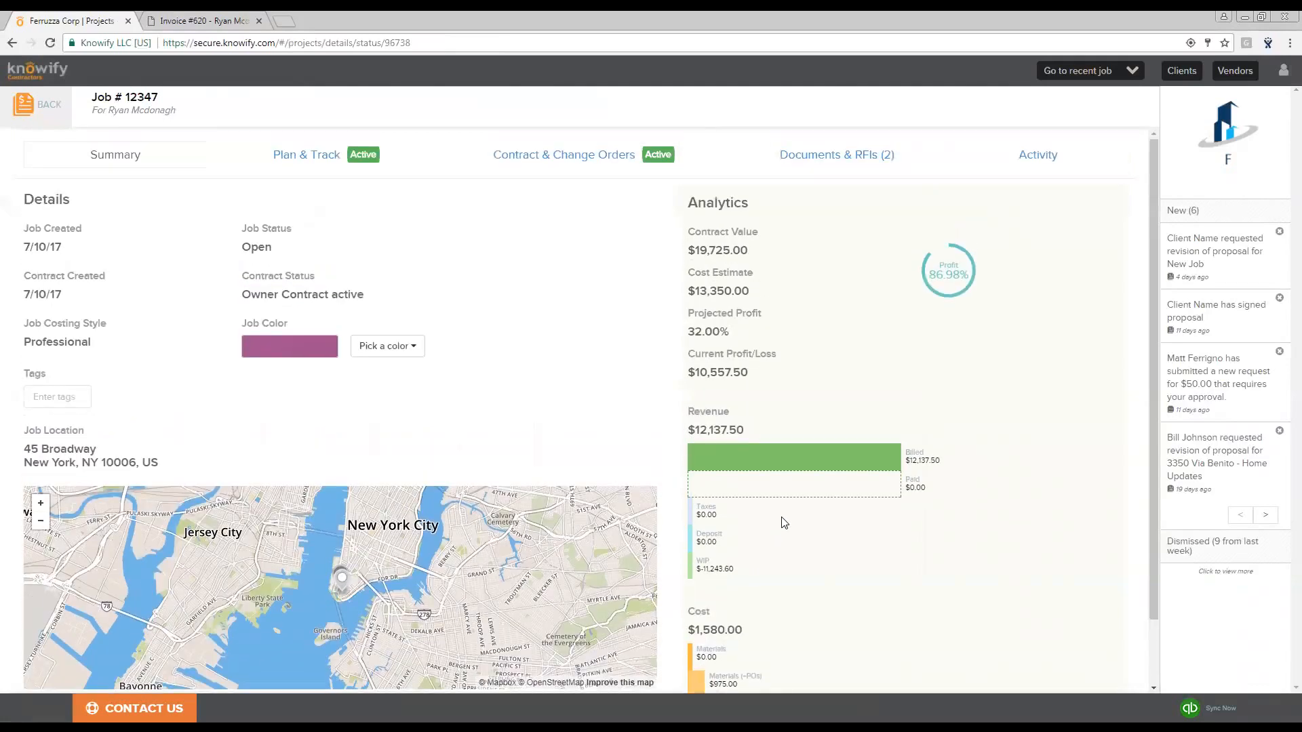
# - Review the invoiced percentage and remaining balance of each contract line item
pyautogui.click(581, 158)
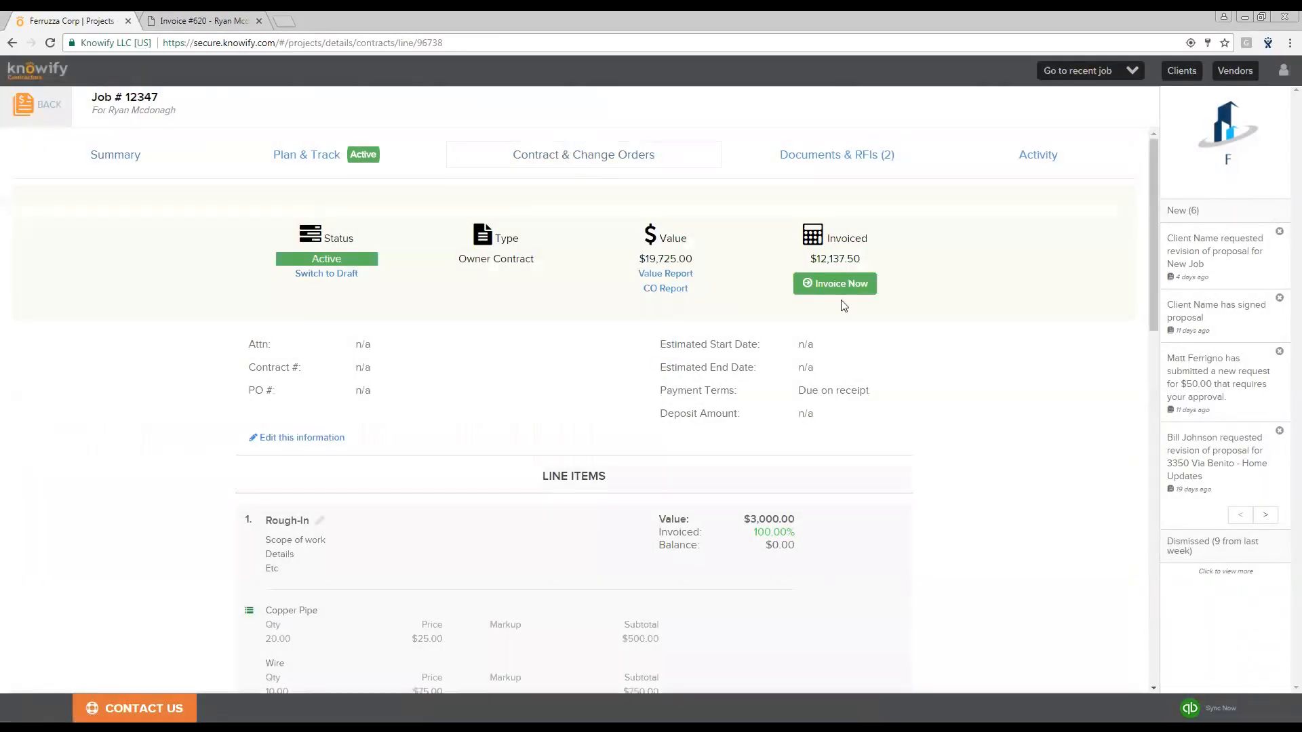
pyautogui.moveTo(638, 259); pyautogui.dragTo(700, 263)
pyautogui.moveTo(805, 262); pyautogui.dragTo(880, 266)
pyautogui.click(878, 266)
pyautogui.scroll(-1, 841, 233)
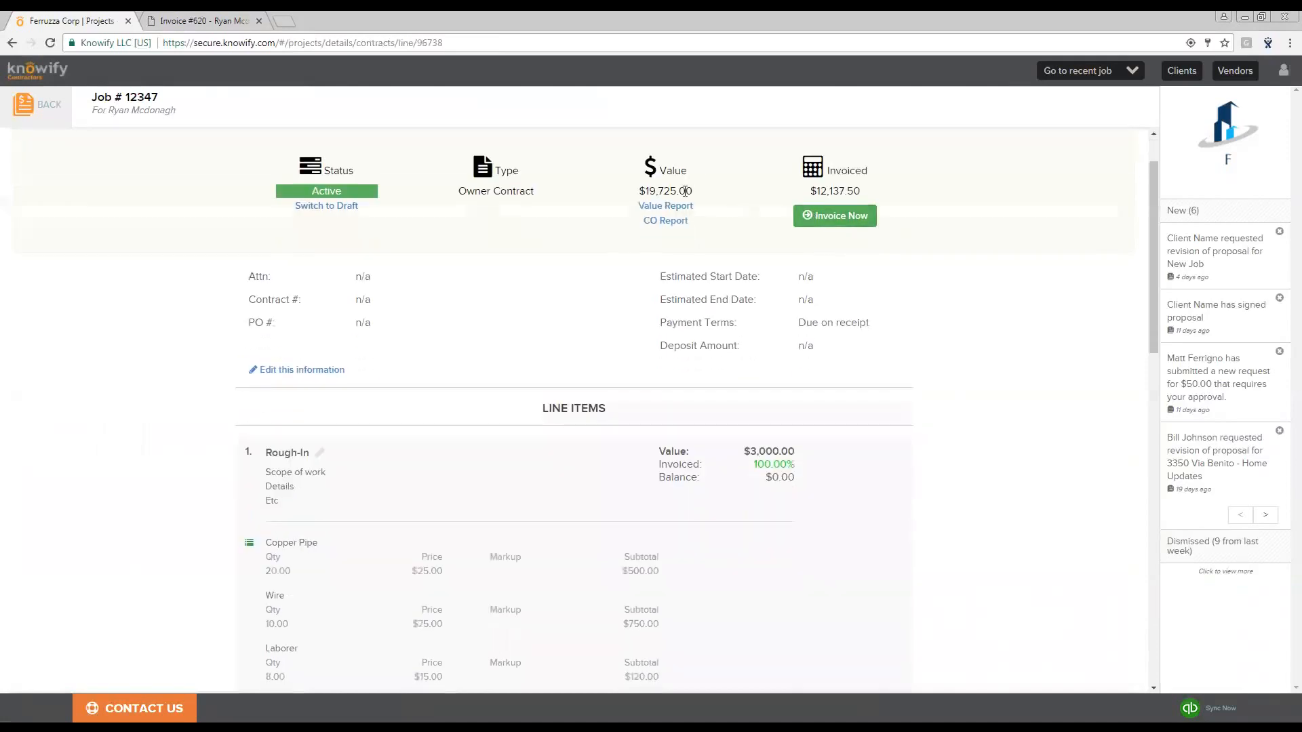
pyautogui.scroll(-2, 744, 325)
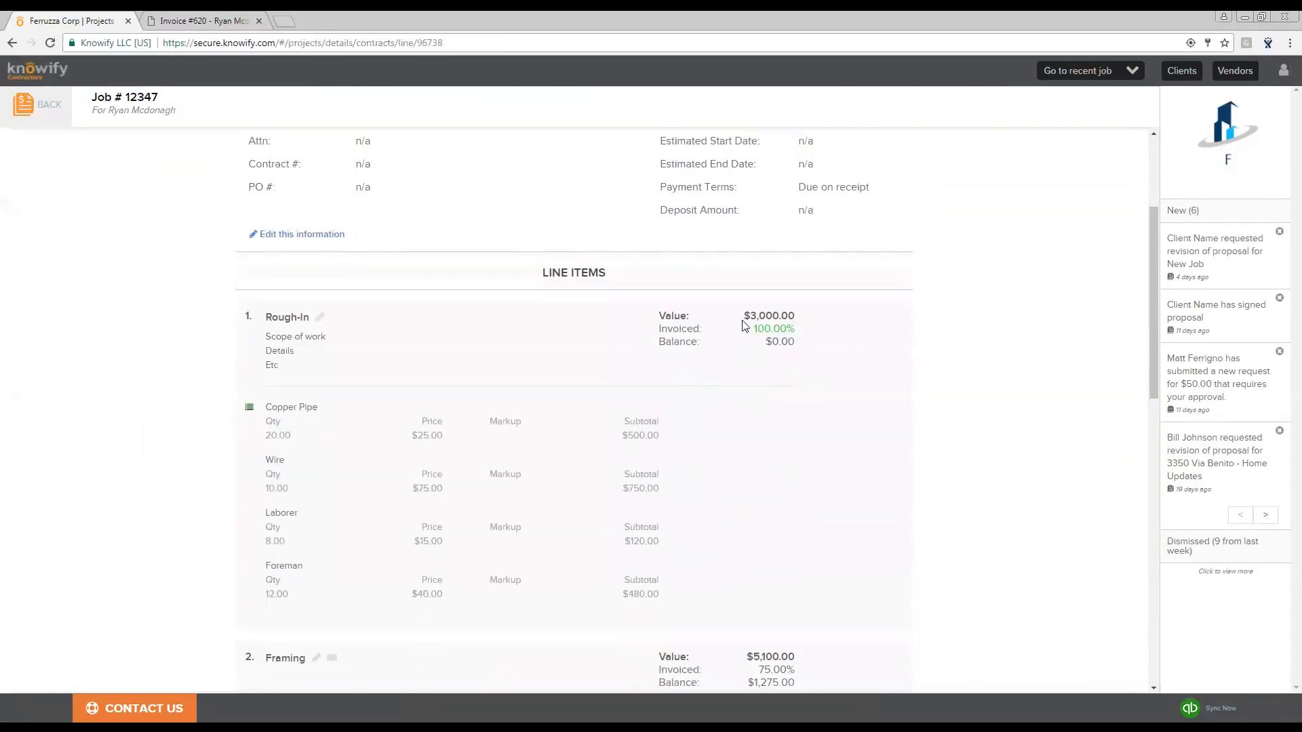
pyautogui.scroll(-3, 798, 336)
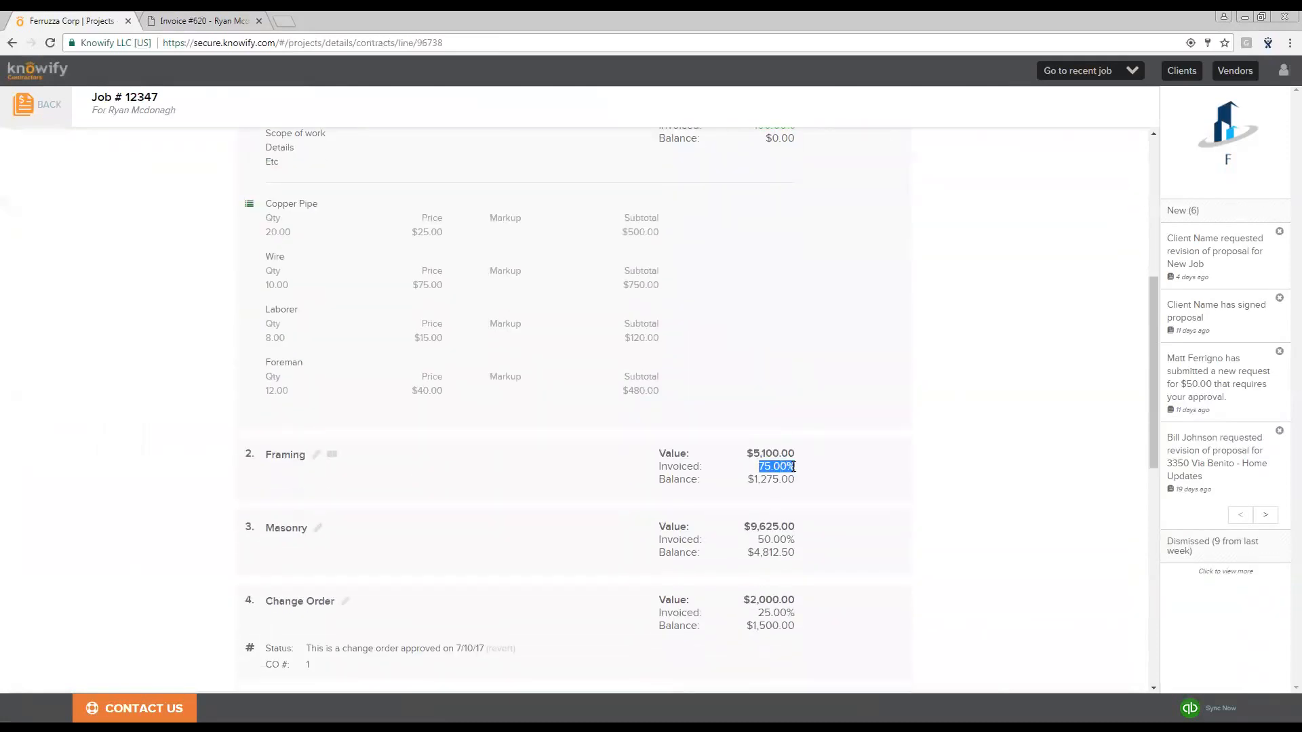
pyautogui.moveTo(758, 540); pyautogui.dragTo(796, 541)
pyautogui.click(805, 540)
pyautogui.scroll(3, 782, 345)
pyautogui.scroll(3, 782, 346)
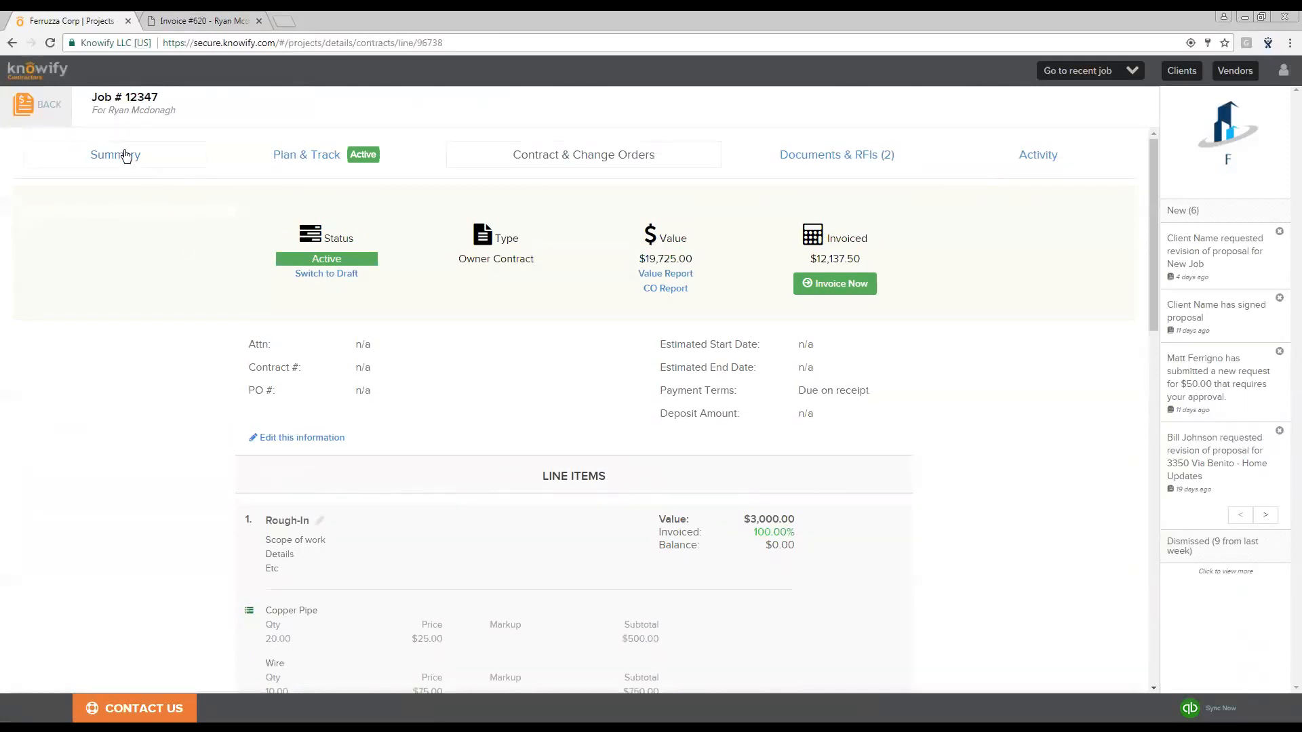
# - Generate the job's Project Report from Plan & Track and open the downloaded PDF
pyautogui.click(123, 156)
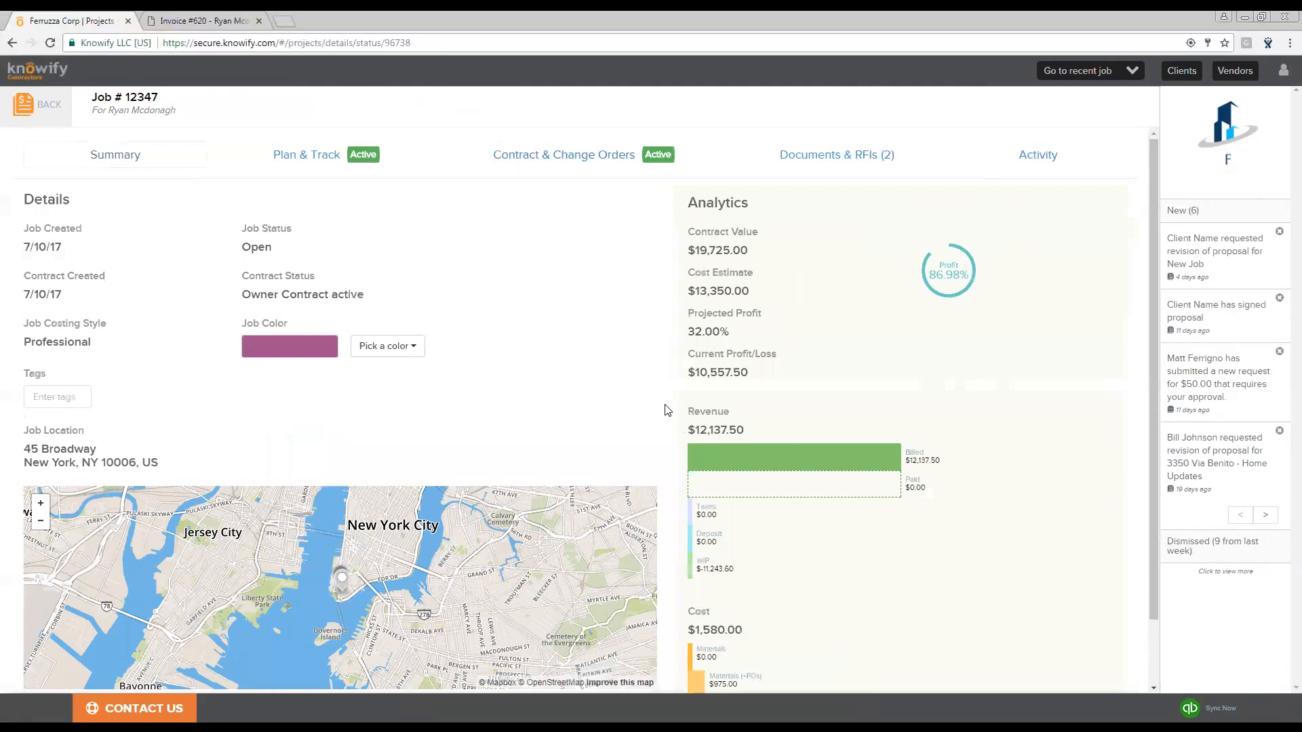
pyautogui.click(333, 157)
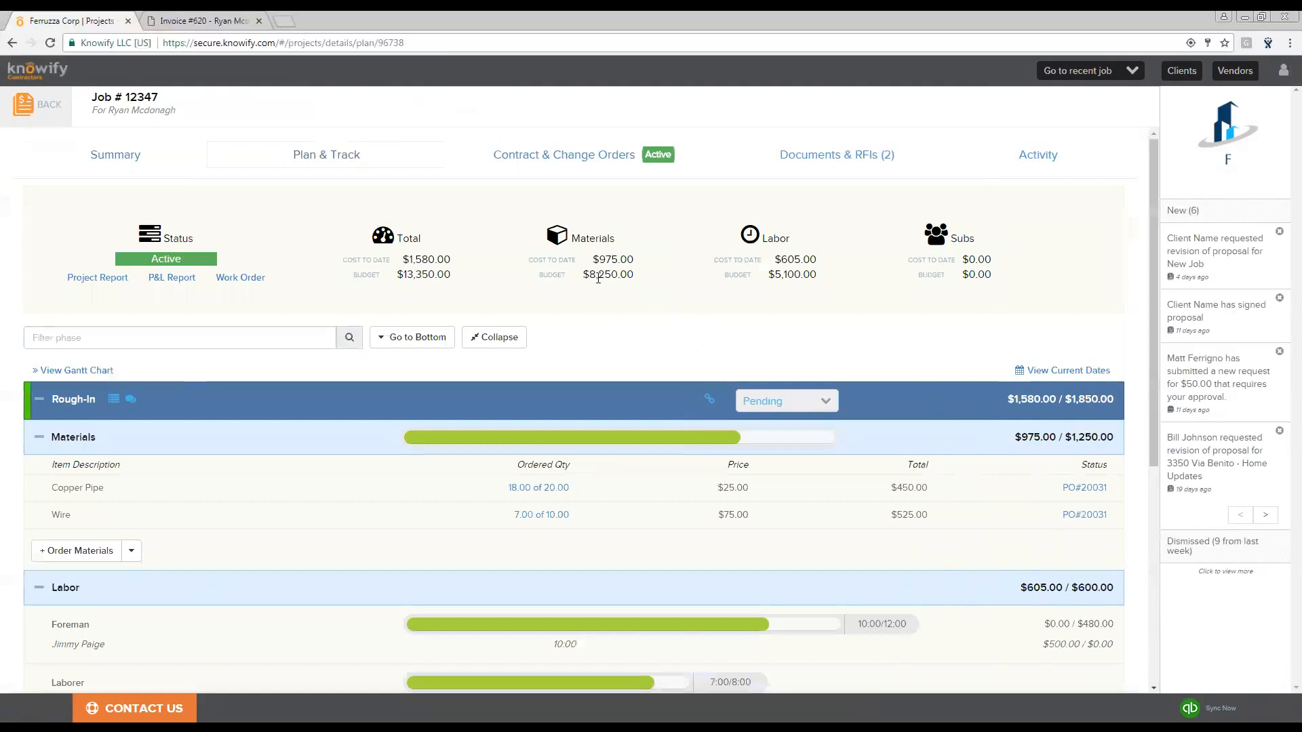
pyautogui.click(100, 279)
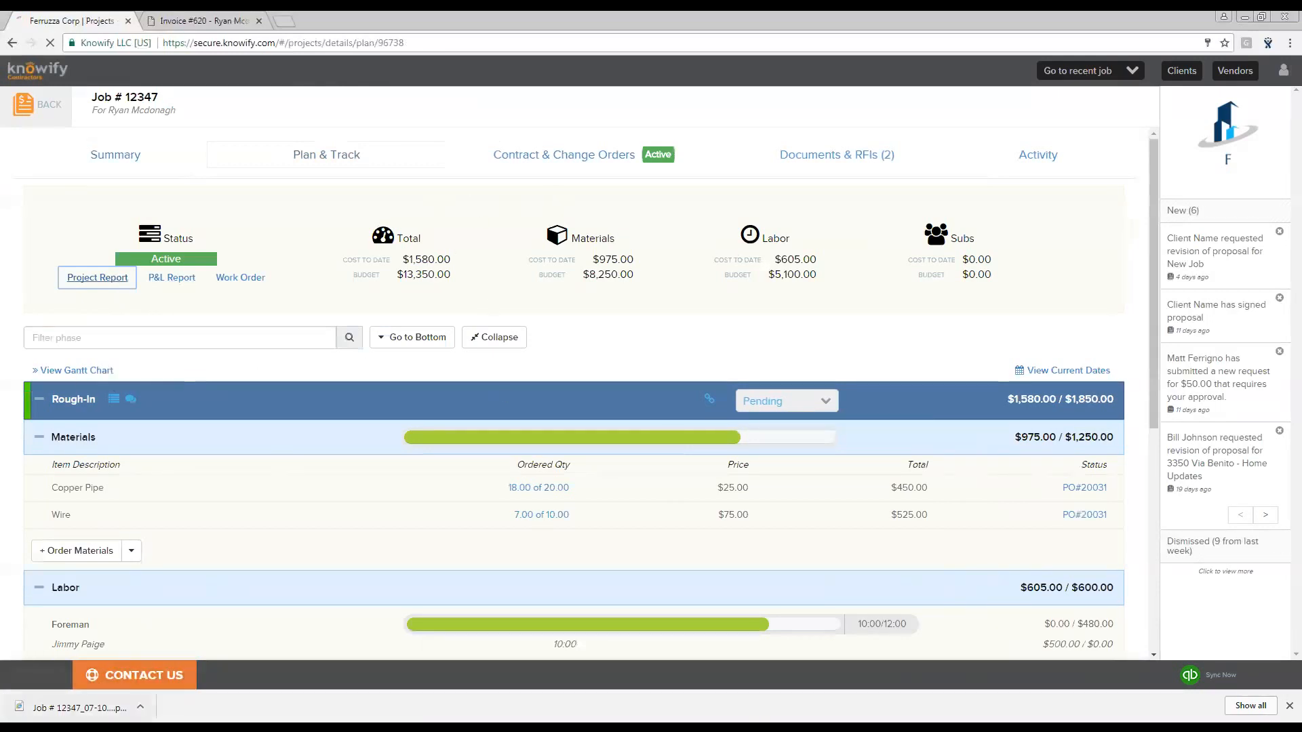
pyautogui.click(78, 708)
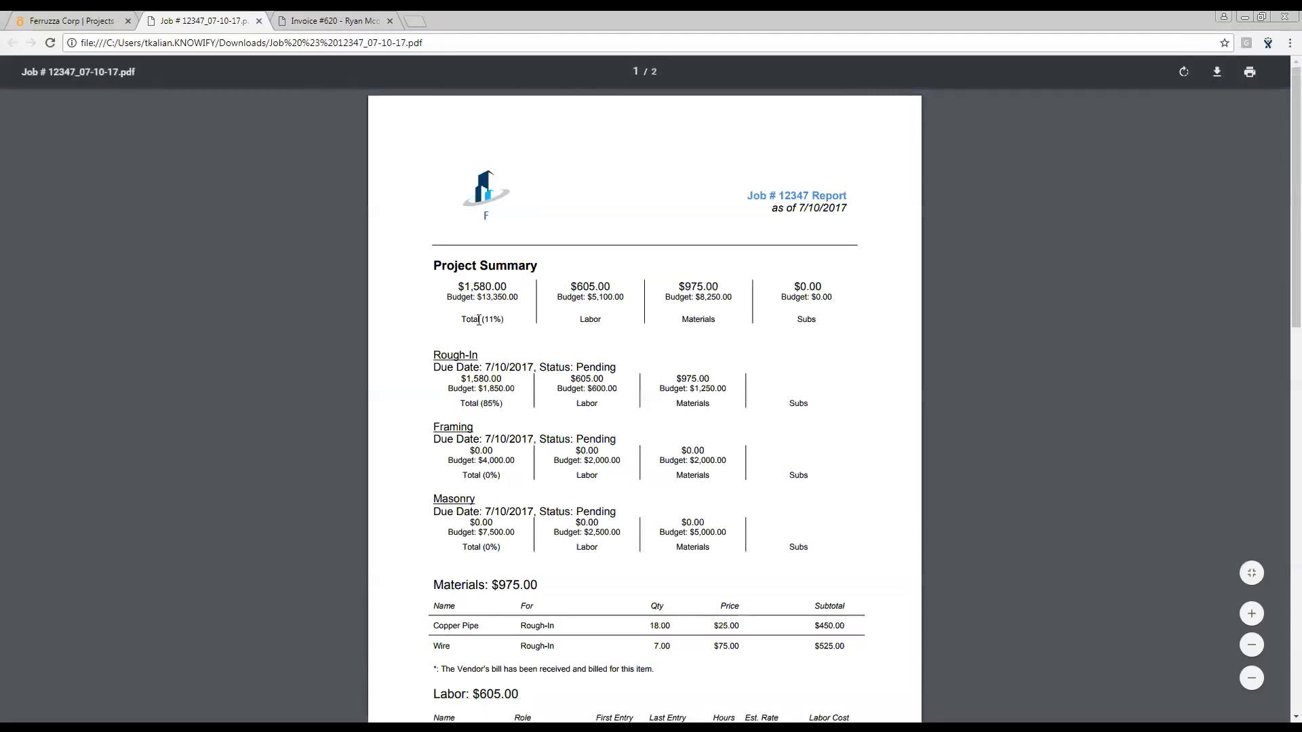
# - Examine the report's project and phase cost-versus-budget totals, then return to the job tab
pyautogui.moveTo(482, 320); pyautogui.dragTo(505, 320)
pyautogui.click(504, 320)
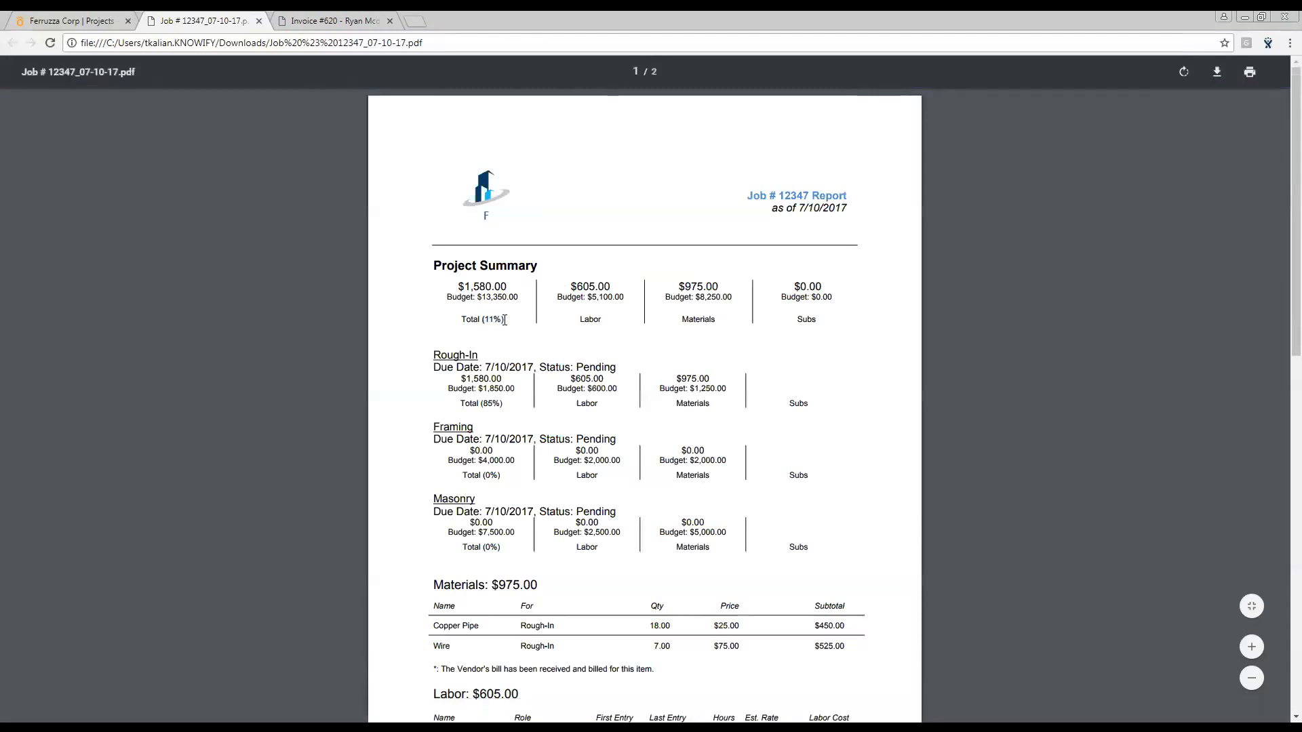
pyautogui.moveTo(481, 406); pyautogui.dragTo(502, 407)
pyautogui.click(503, 407)
pyautogui.scroll(-1, 887, 250)
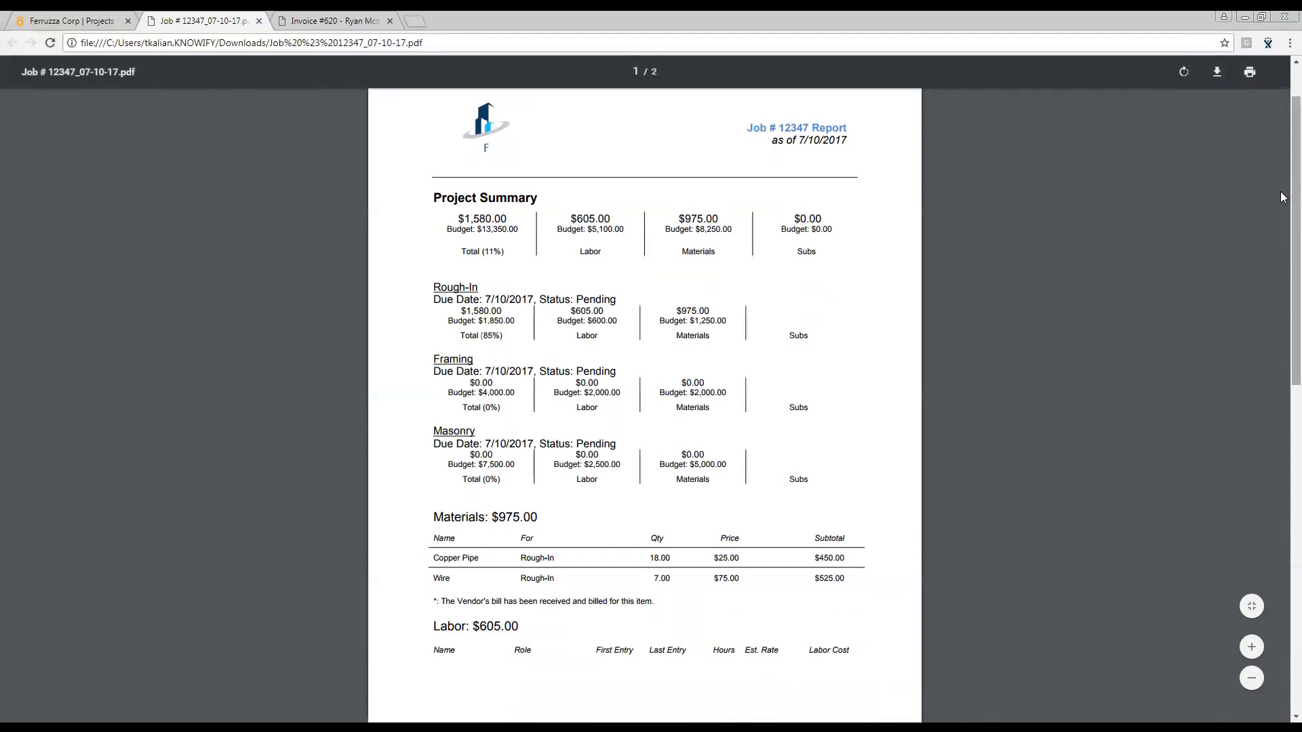
pyautogui.moveTo(1281, 192)
pyautogui.mouseDown()
pyautogui.moveTo(1282, 315)
pyautogui.moveTo(1280, 204)
pyautogui.mouseUp()
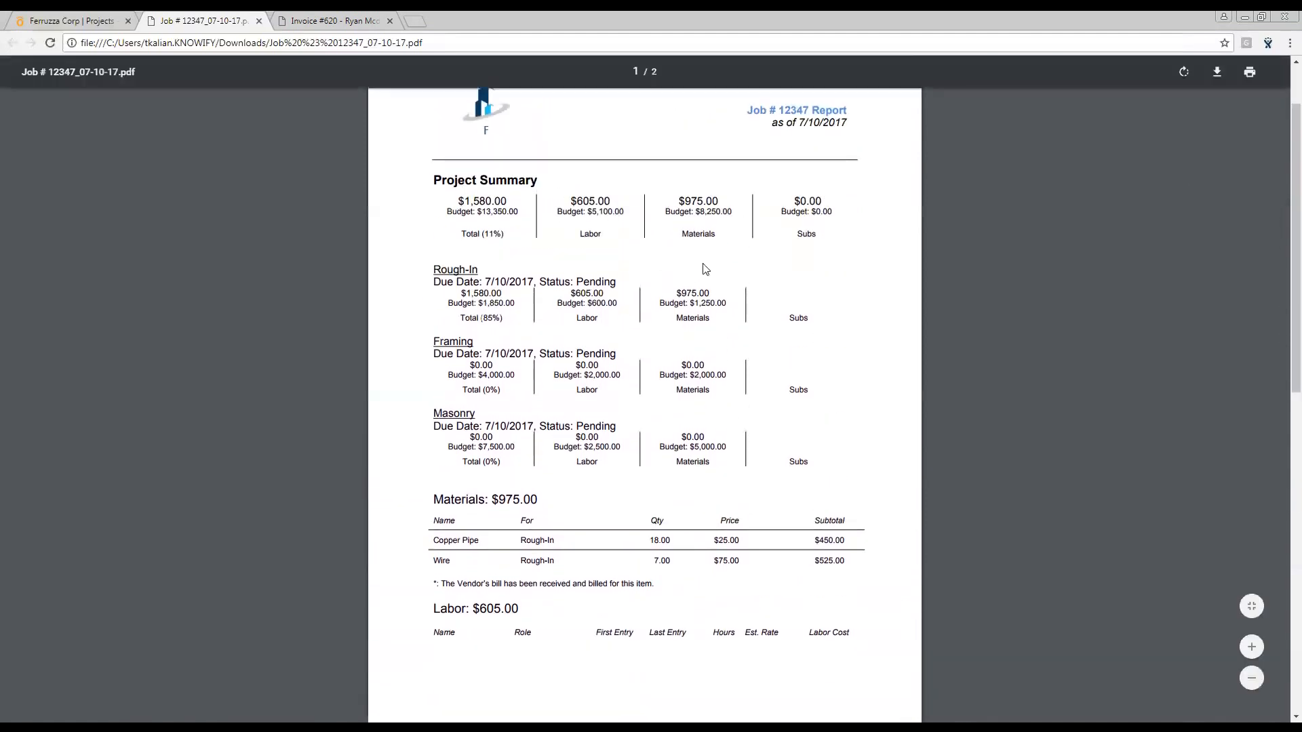
pyautogui.click(52, 20)
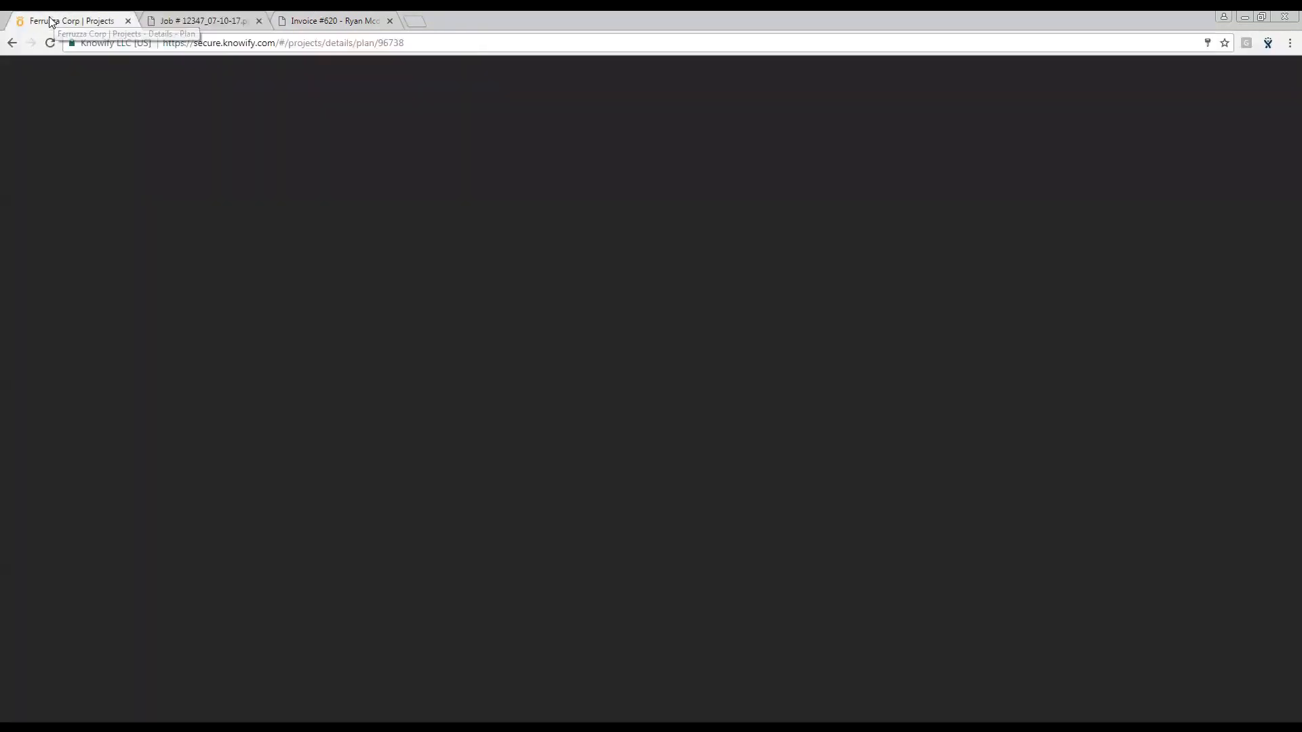
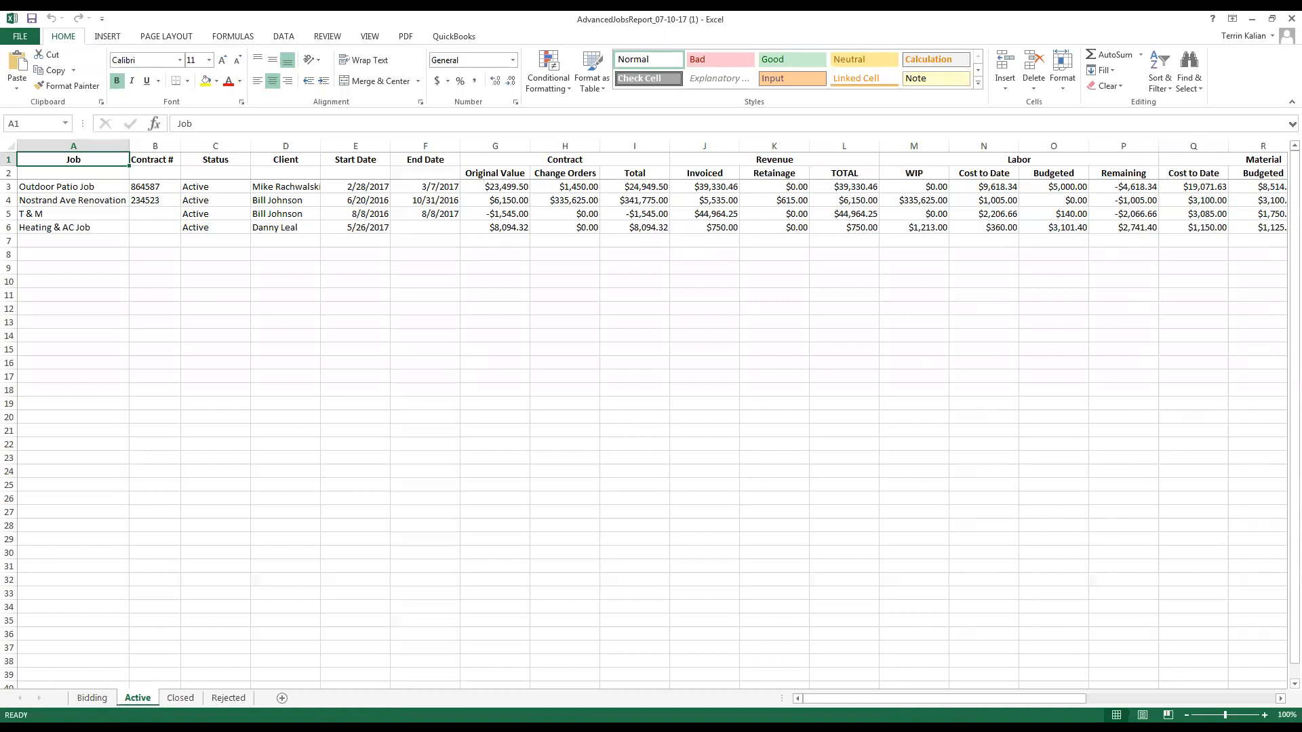
# - Scroll across the Advanced Jobs Report spreadsheet to examine the active jobs' contract, revenue, labor, material, subcontractor, cost and profit columns
pyautogui.moveTo(864, 699); pyautogui.dragTo(904, 699)
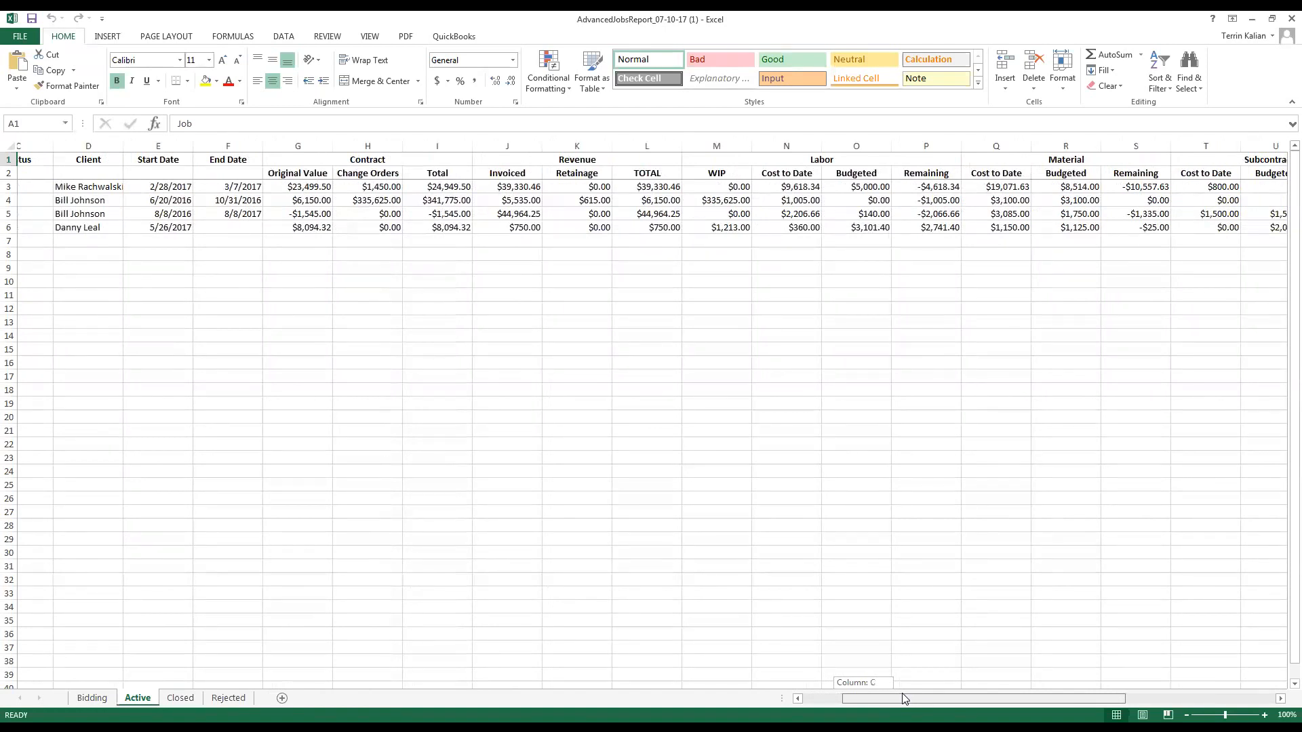
pyautogui.moveTo(904, 698); pyautogui.dragTo(930, 693)
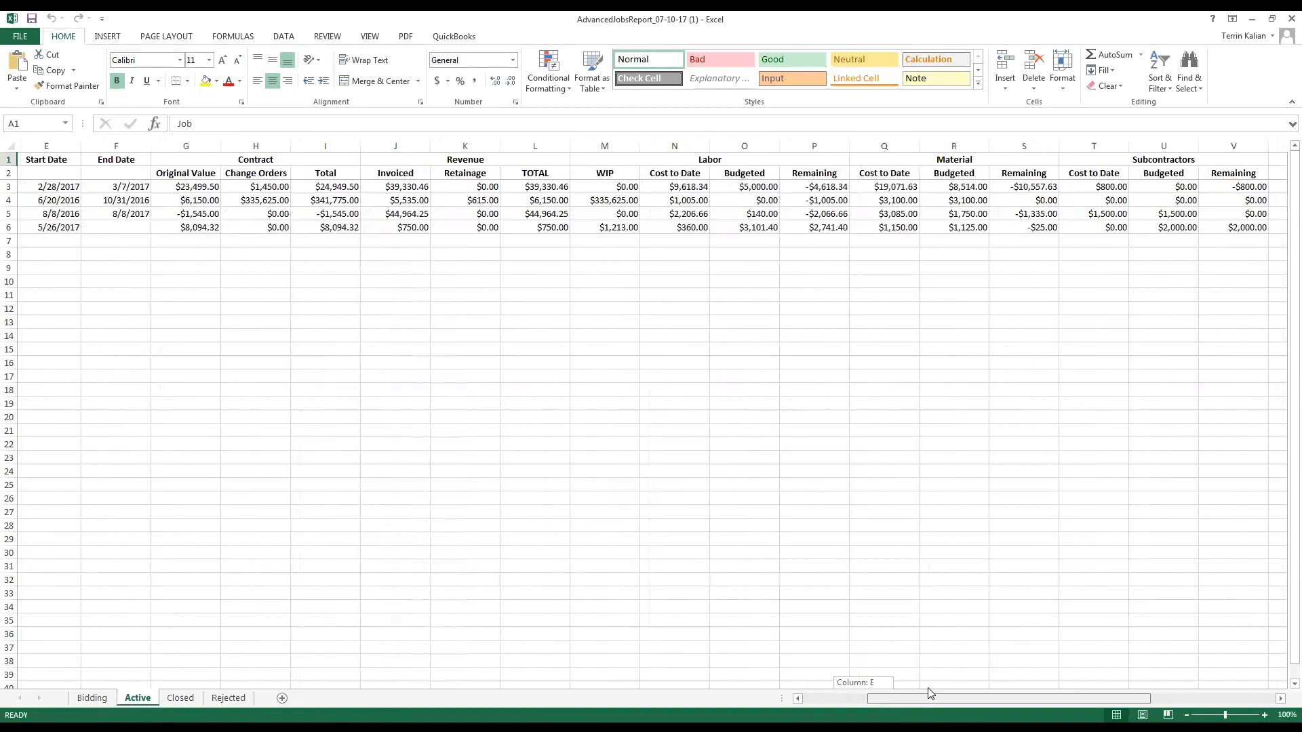
pyautogui.moveTo(928, 689); pyautogui.dragTo(991, 688)
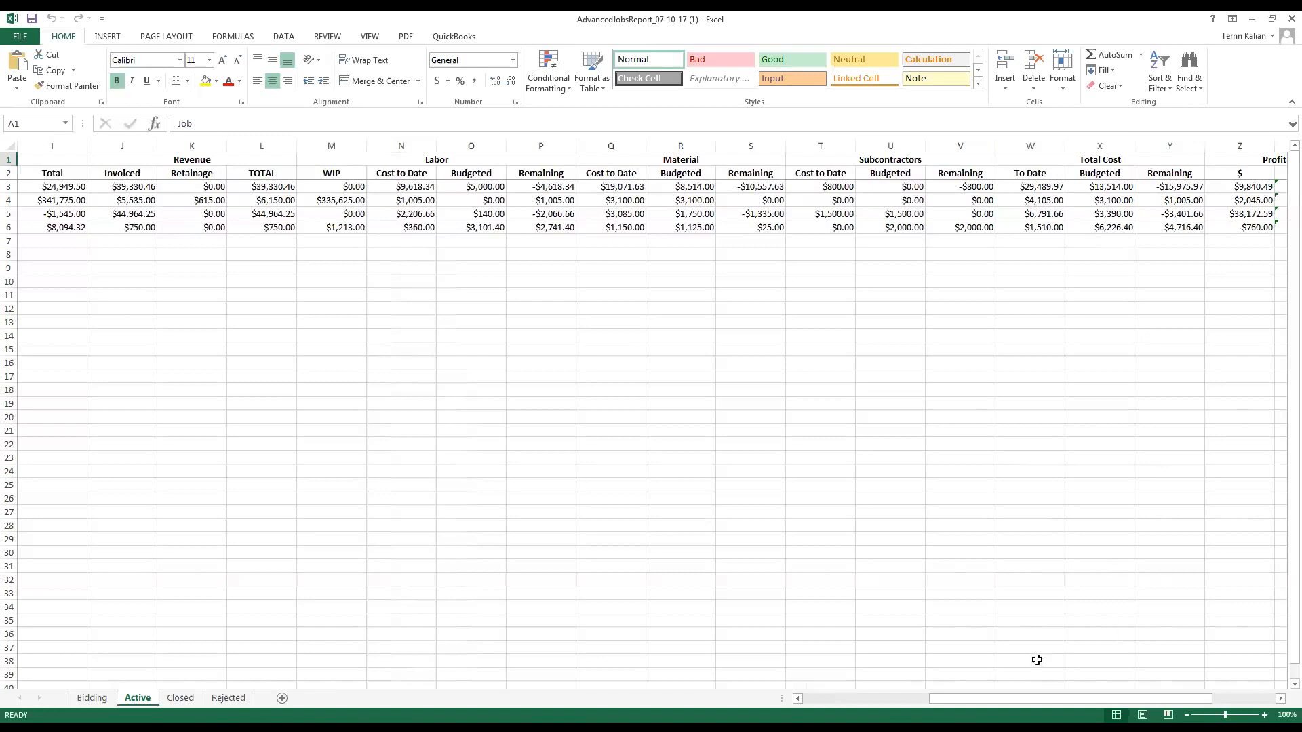
pyautogui.moveTo(1048, 699); pyautogui.dragTo(1110, 699)
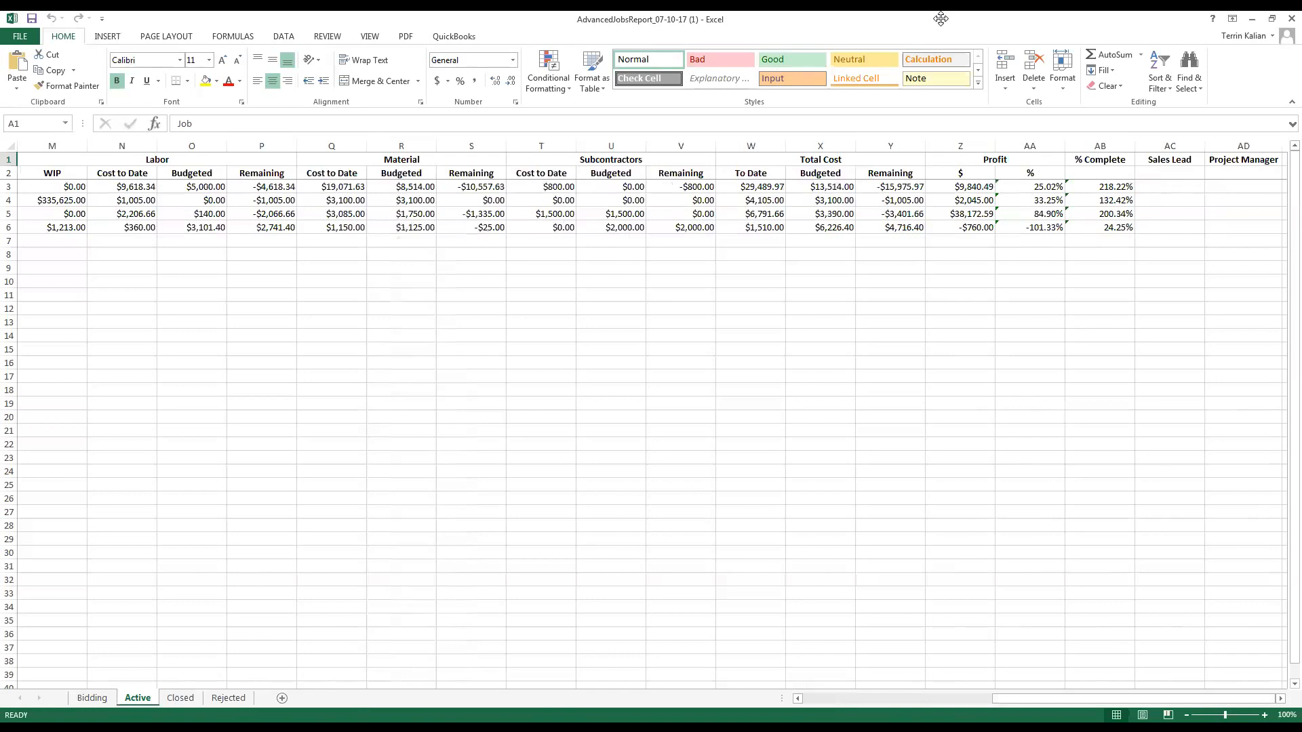
# - Switch back to the browser, open job #12347's Summary and examine its Job Costing Style setting
pyautogui.hotkey('alt', 'Tab')
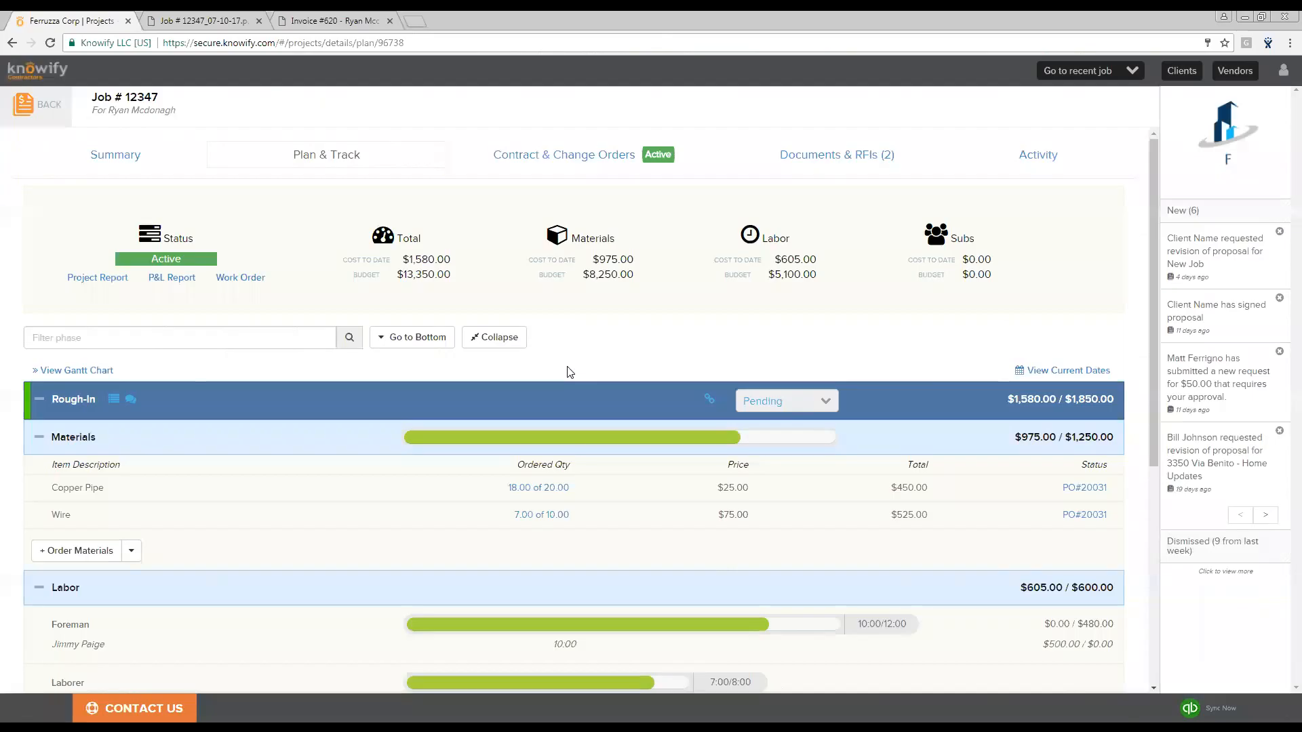
pyautogui.click(127, 155)
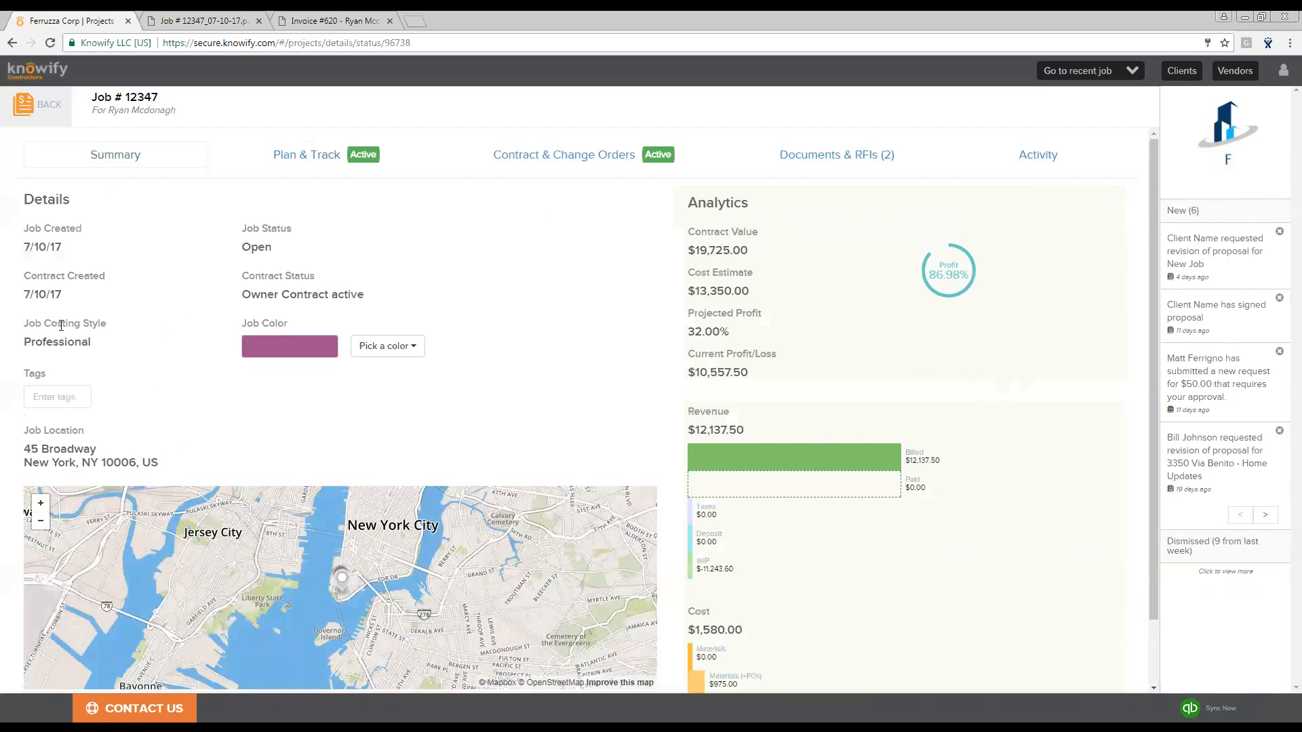
pyautogui.moveTo(28, 321); pyautogui.dragTo(106, 325)
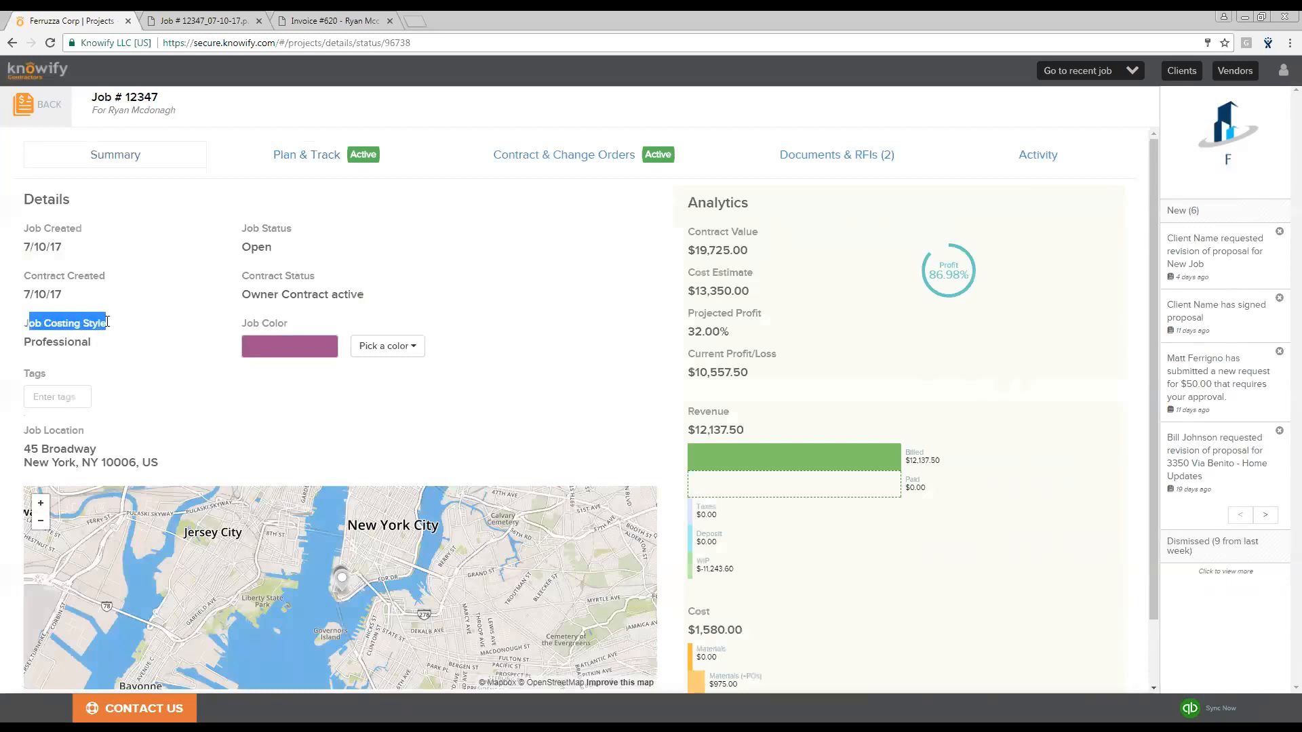
pyautogui.click(110, 327)
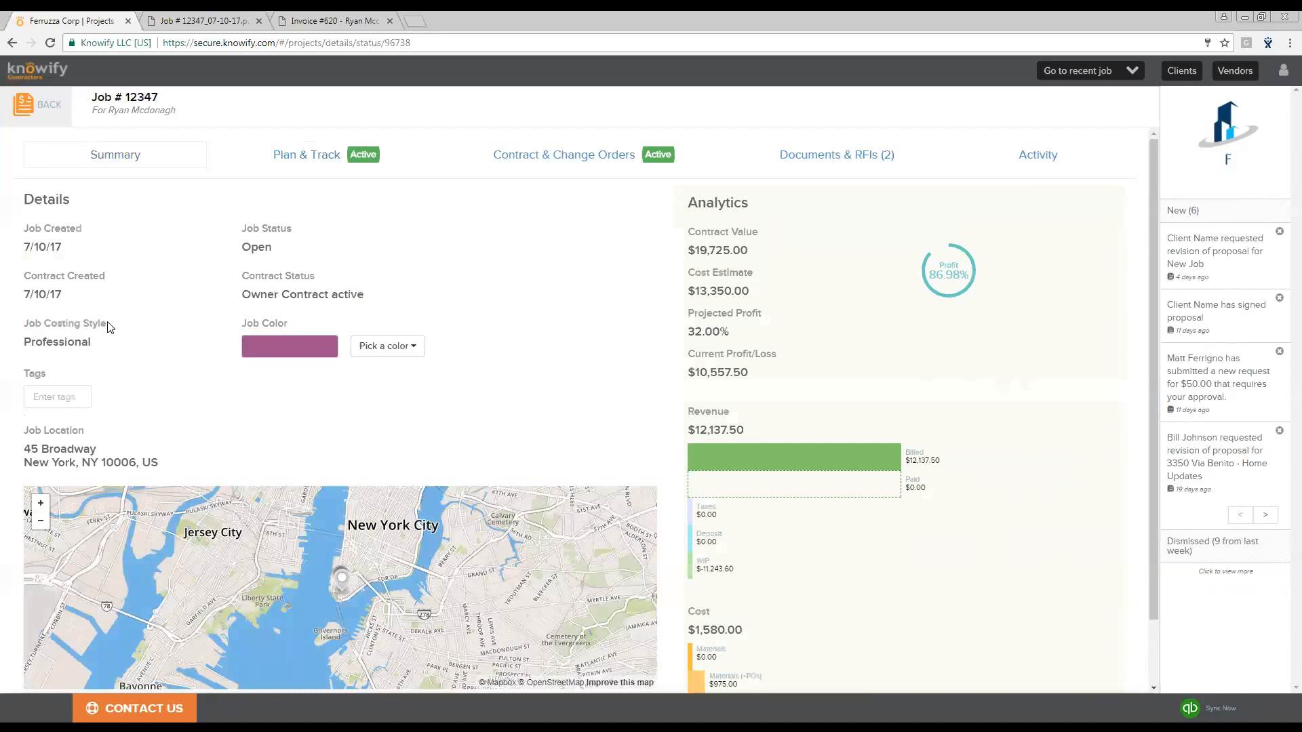